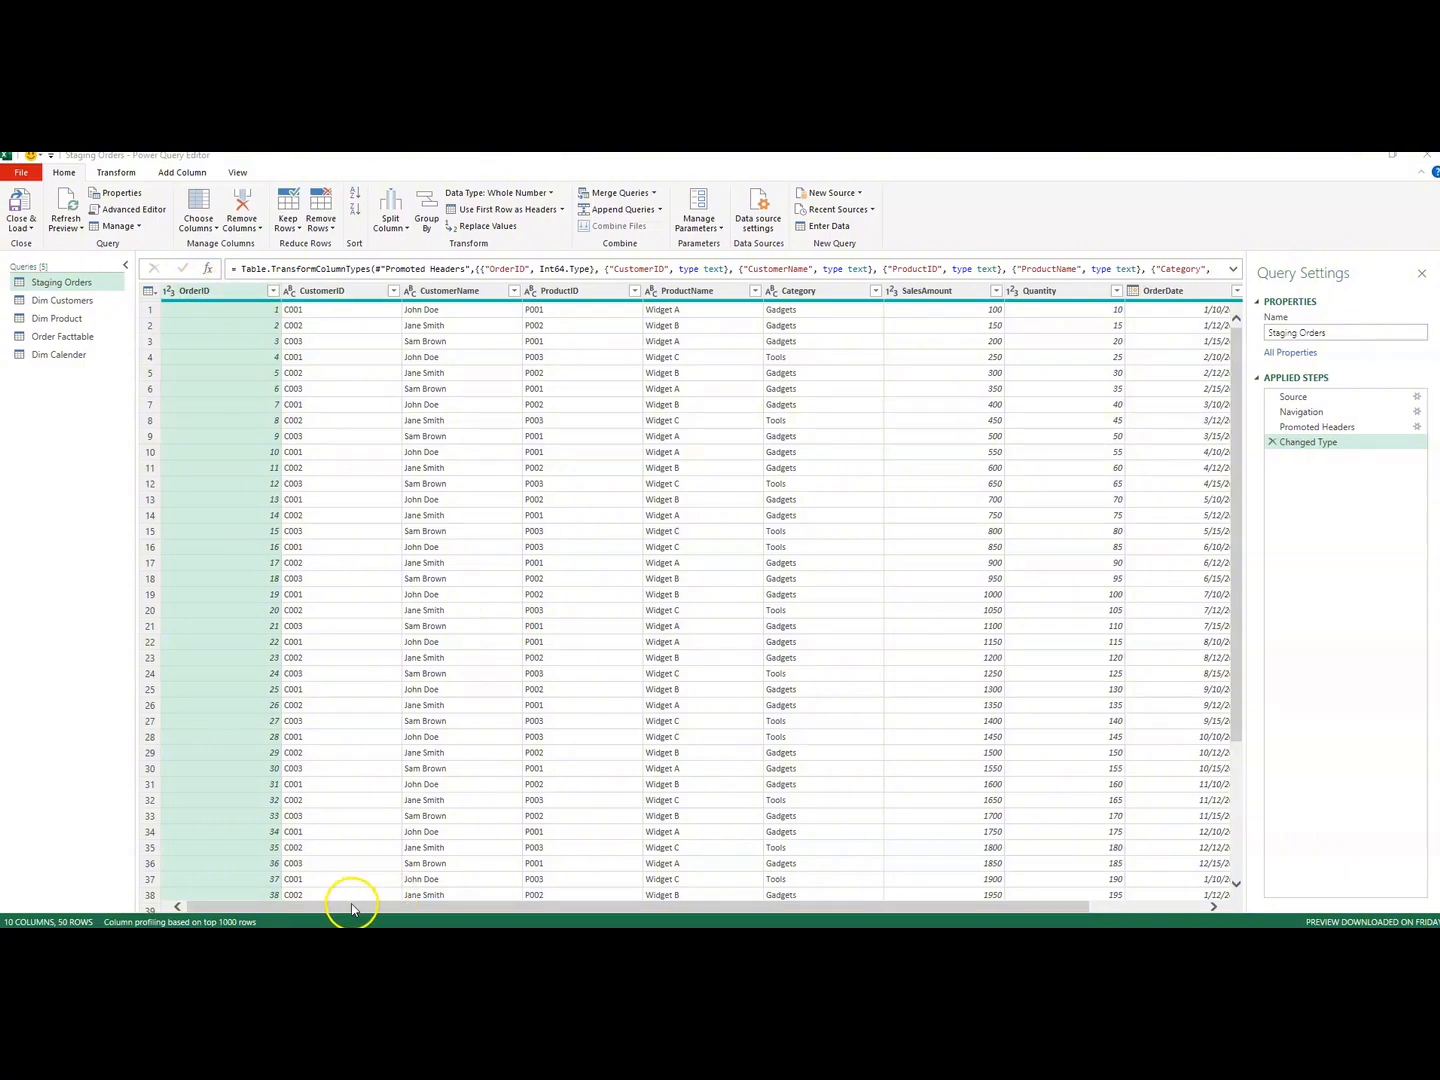
# - Start a conditional column named RegionID in the Staging Orders query
pyautogui.moveTo(352, 905); pyautogui.dragTo(329, 880)
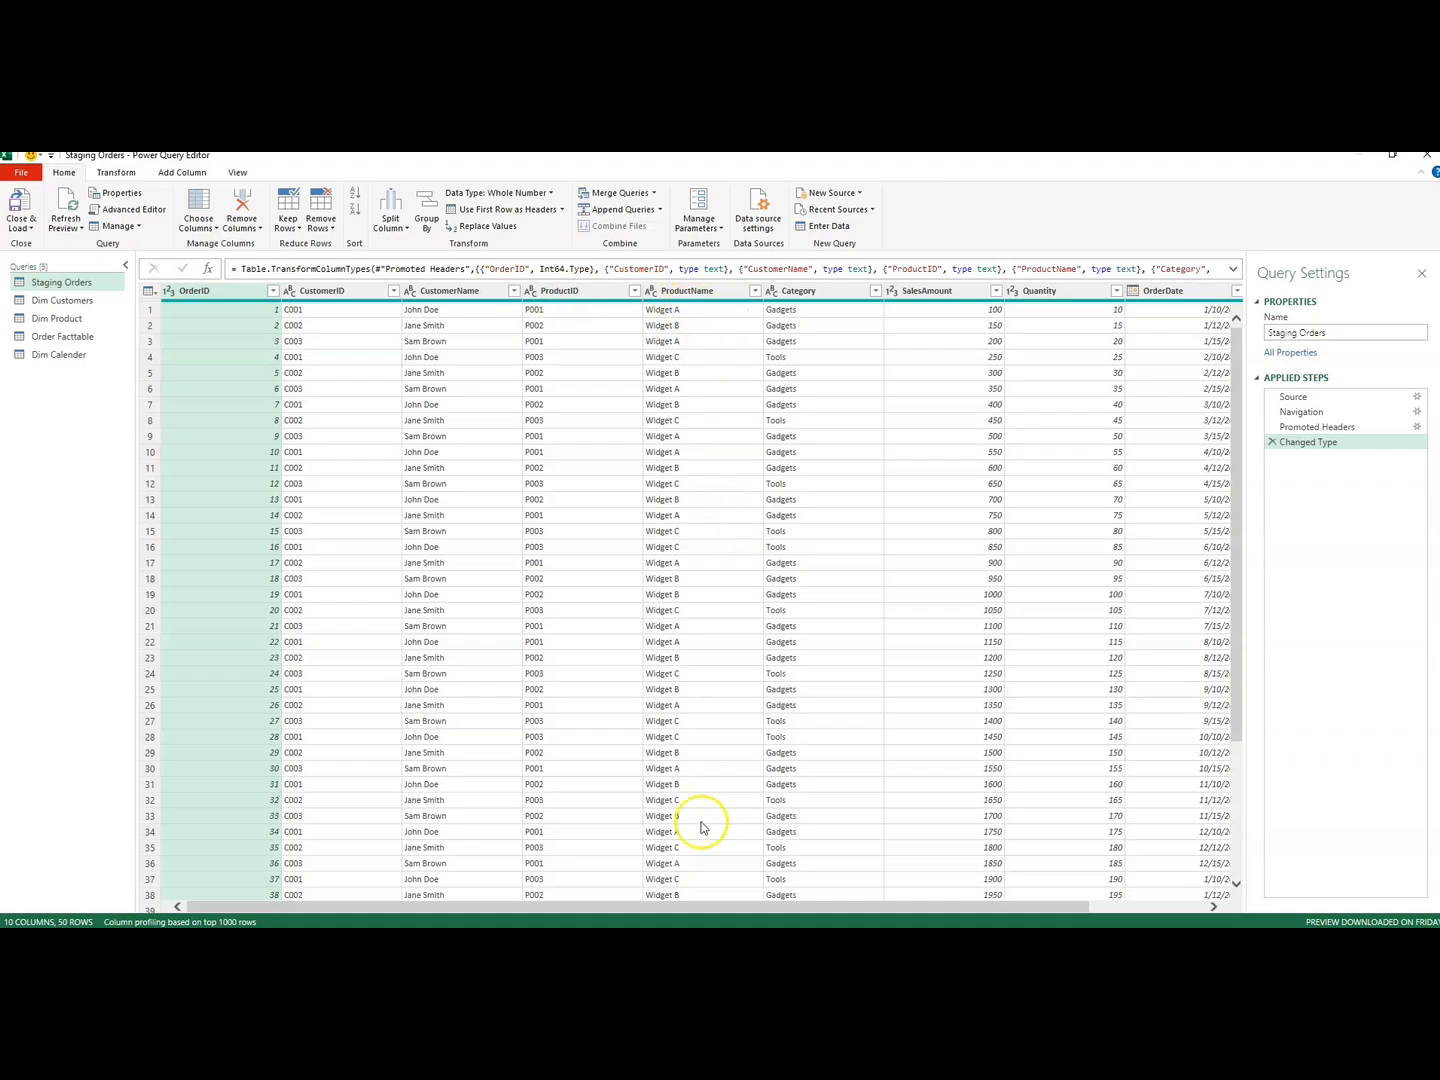
pyautogui.moveTo(627, 908); pyautogui.dragTo(820, 900)
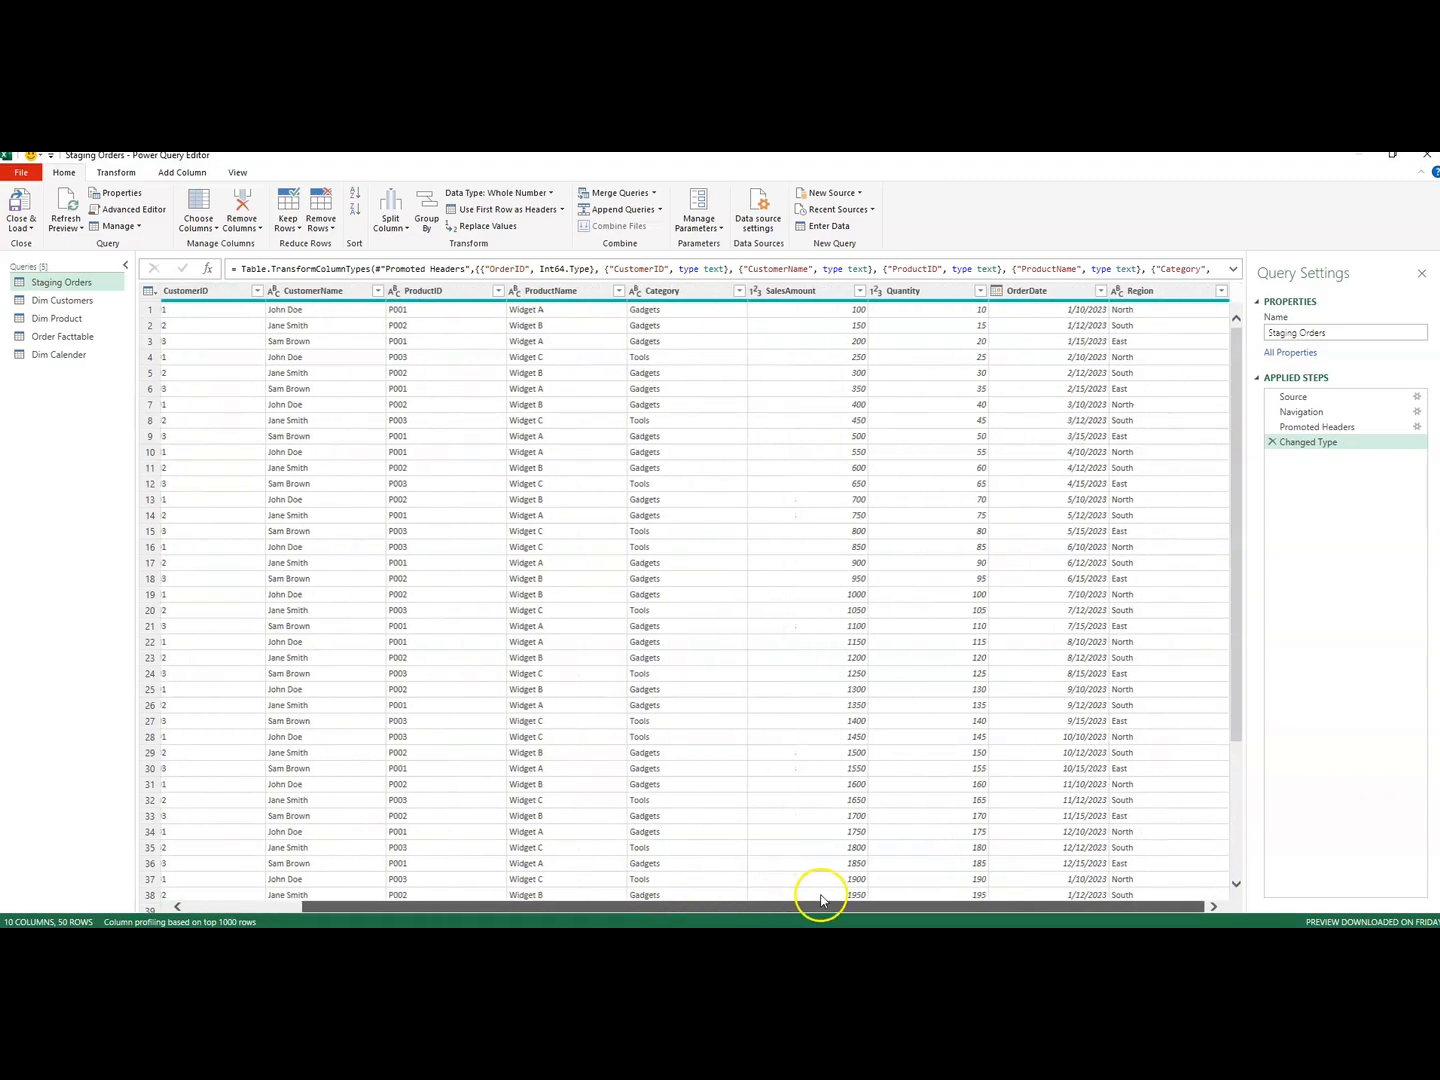
pyautogui.click(1149, 293)
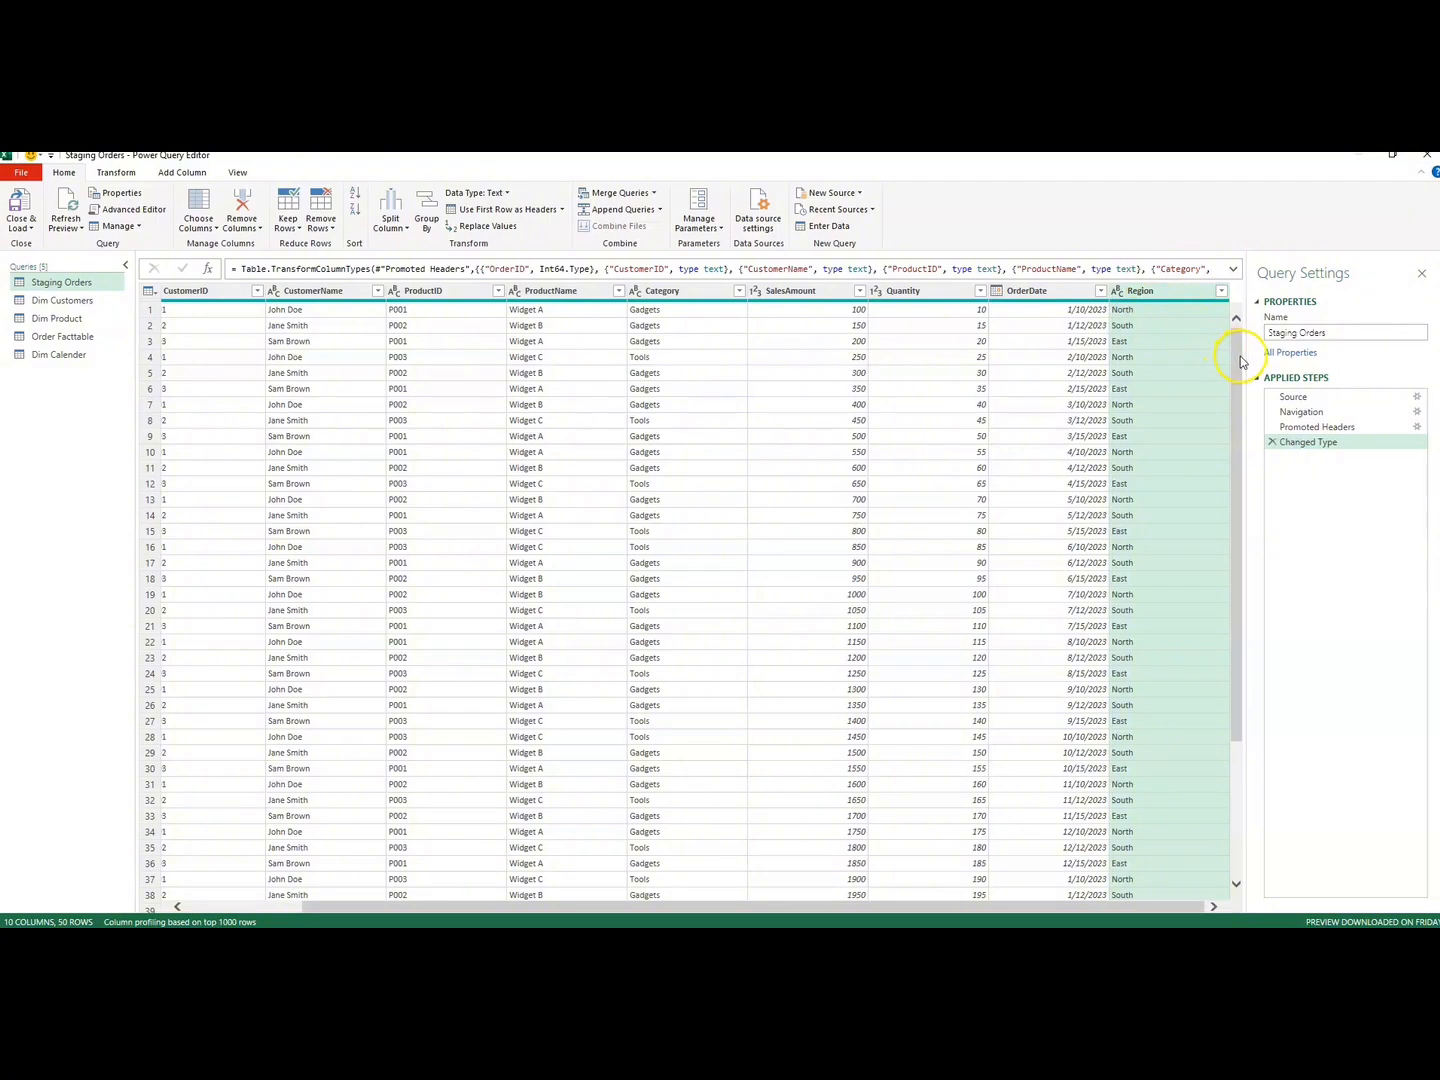
pyautogui.moveTo(1239, 362); pyautogui.dragTo(1236, 190)
pyautogui.click(180, 173)
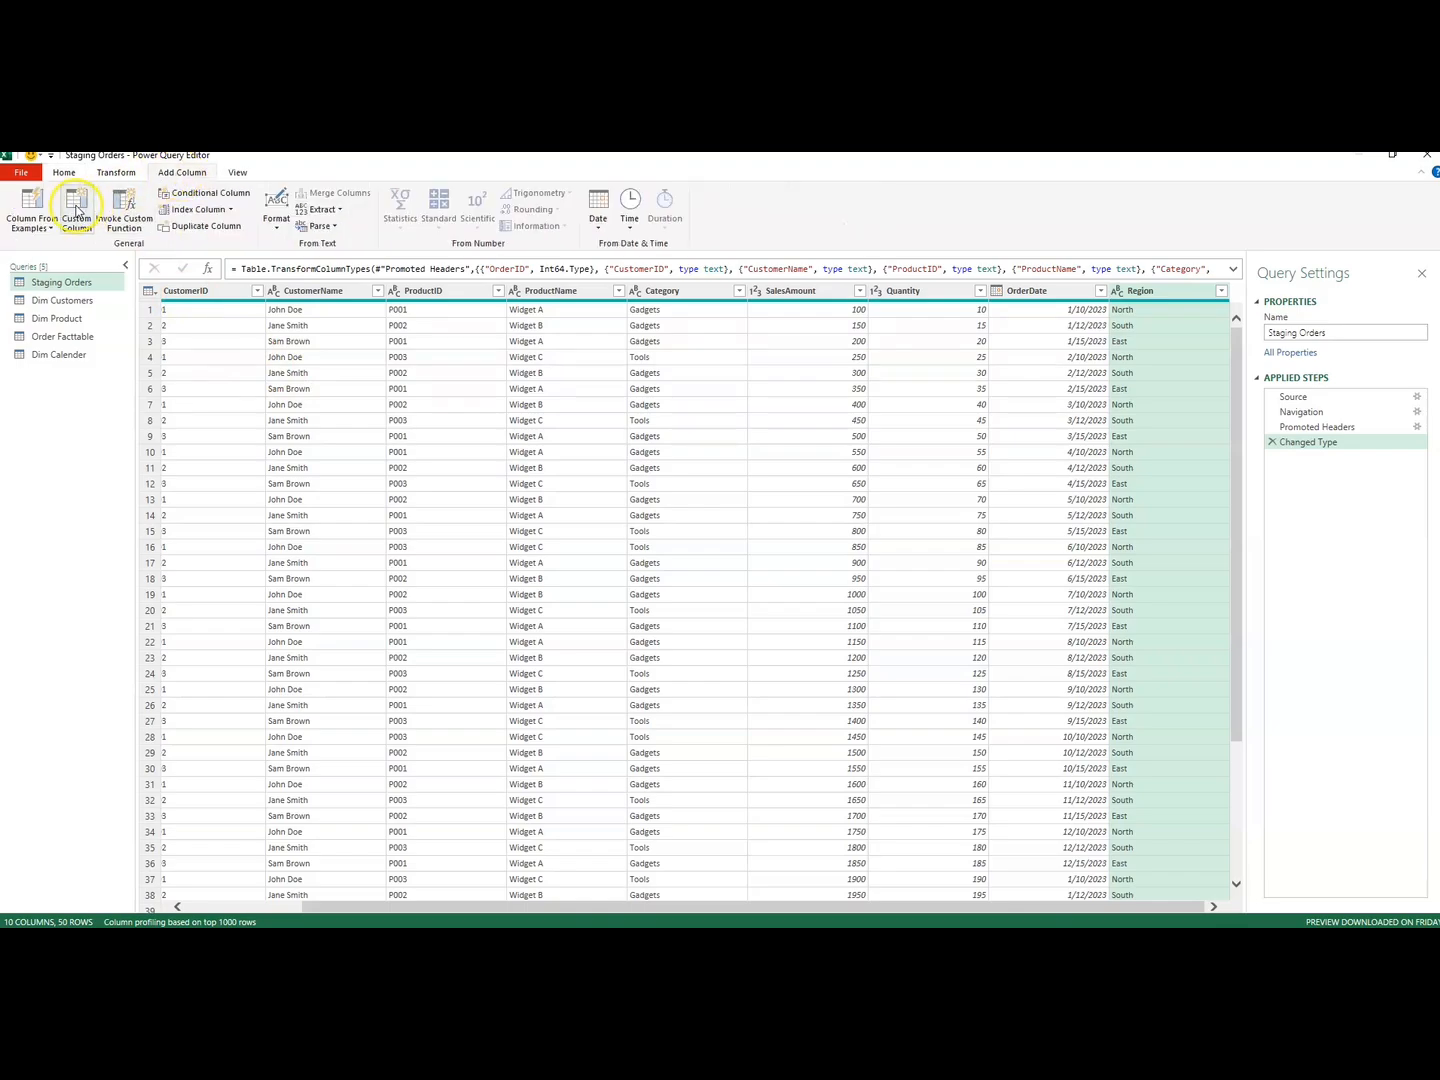
pyautogui.click(209, 196)
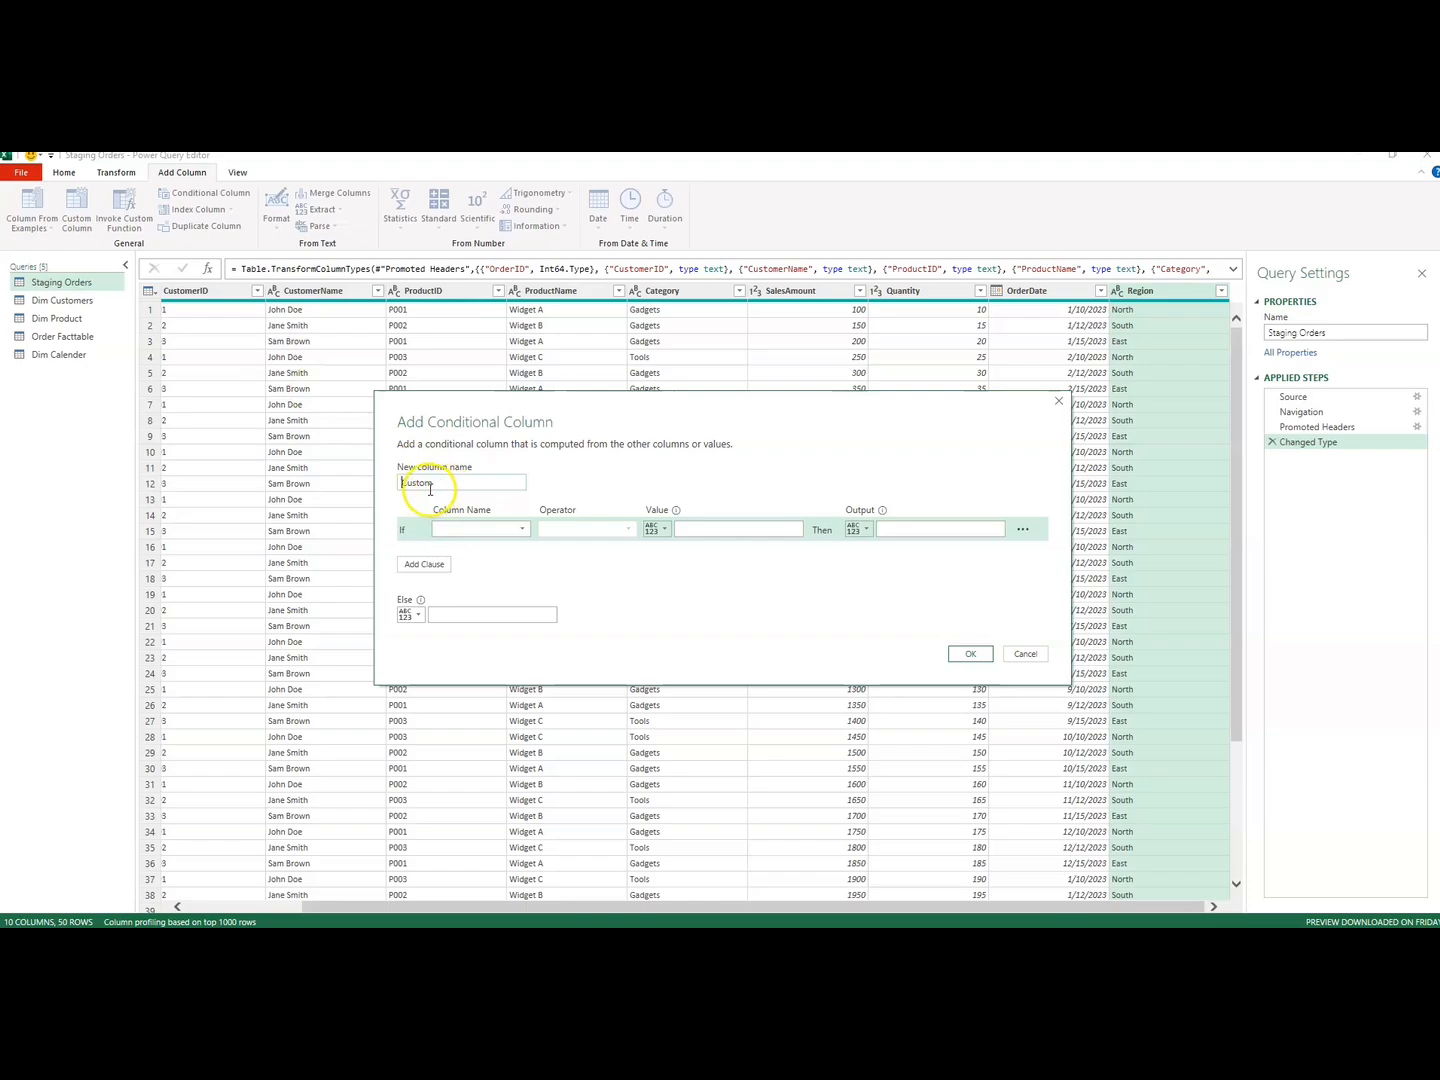
pyautogui.doubleClick(402, 483)
# - Define the first condition so that Region equals North outputs 1
pyautogui.click(472, 530)
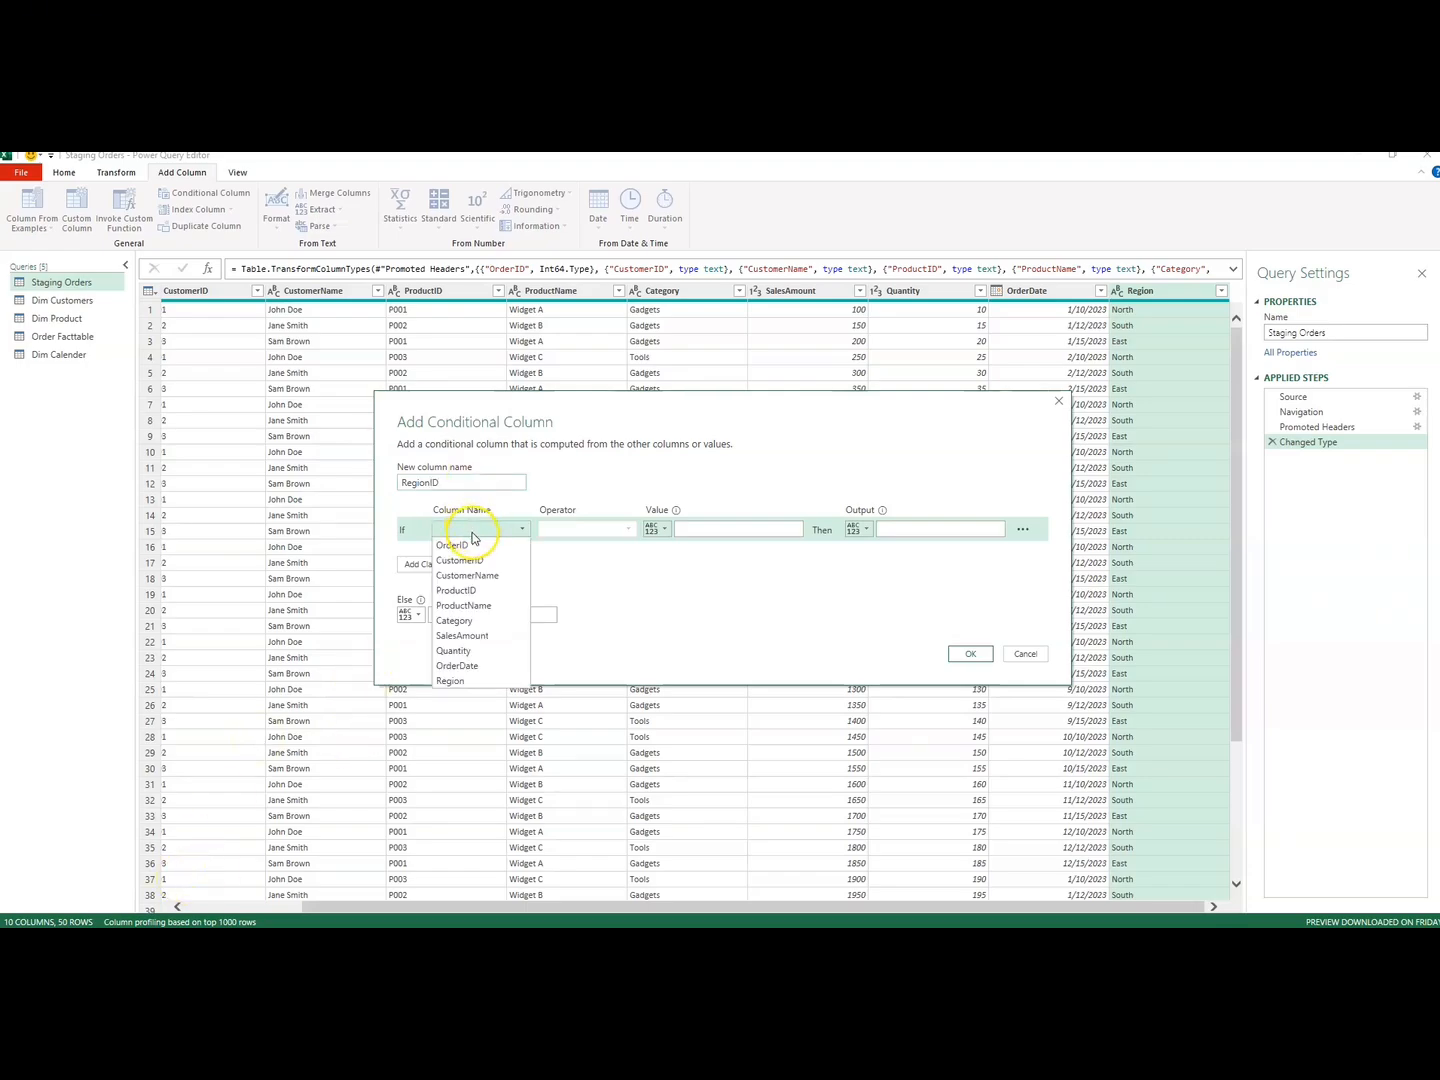
pyautogui.click(453, 680)
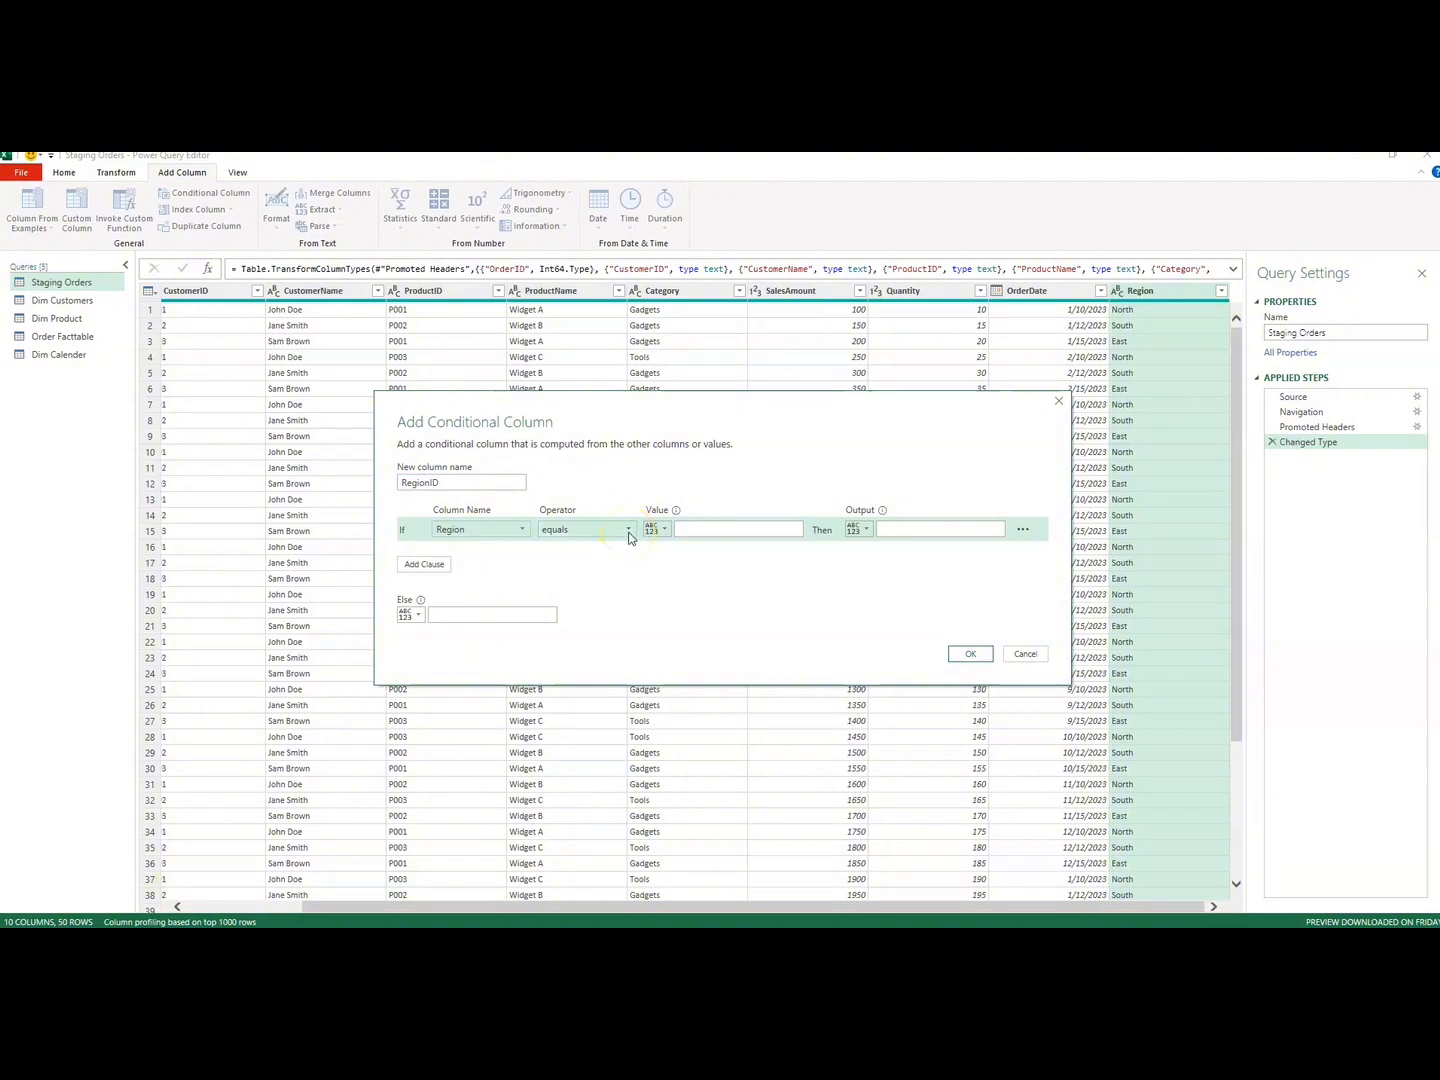
pyautogui.click(692, 529)
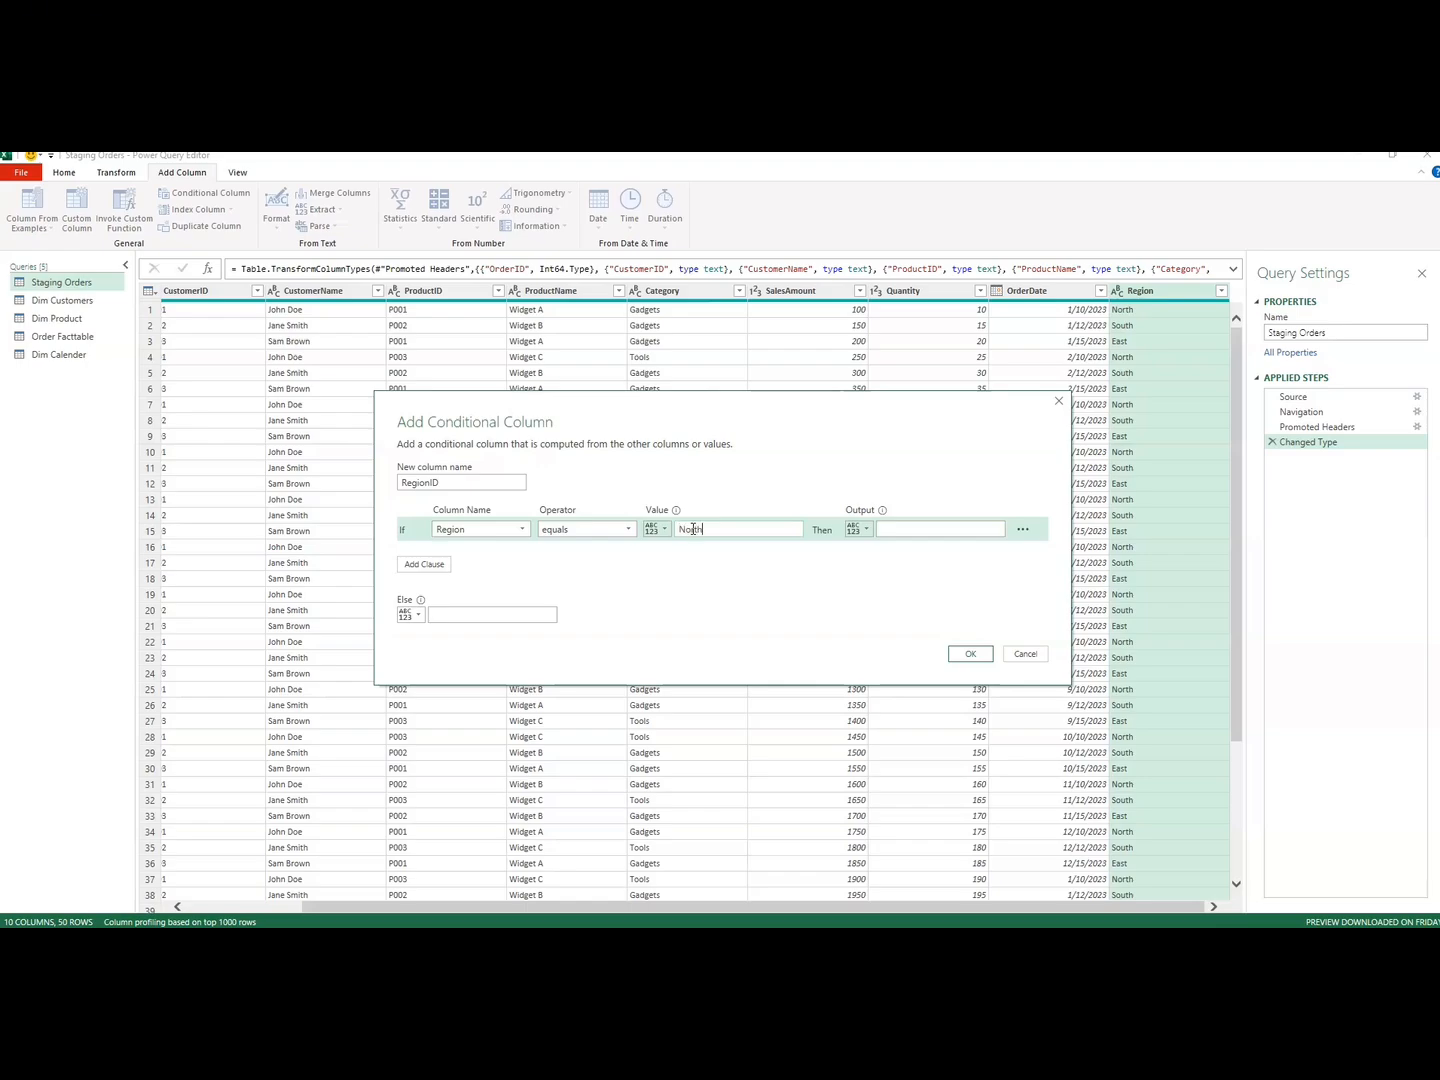
pyautogui.click(912, 530)
# - Add an else-if clause so that Region equals South outputs 2
pyautogui.click(417, 570)
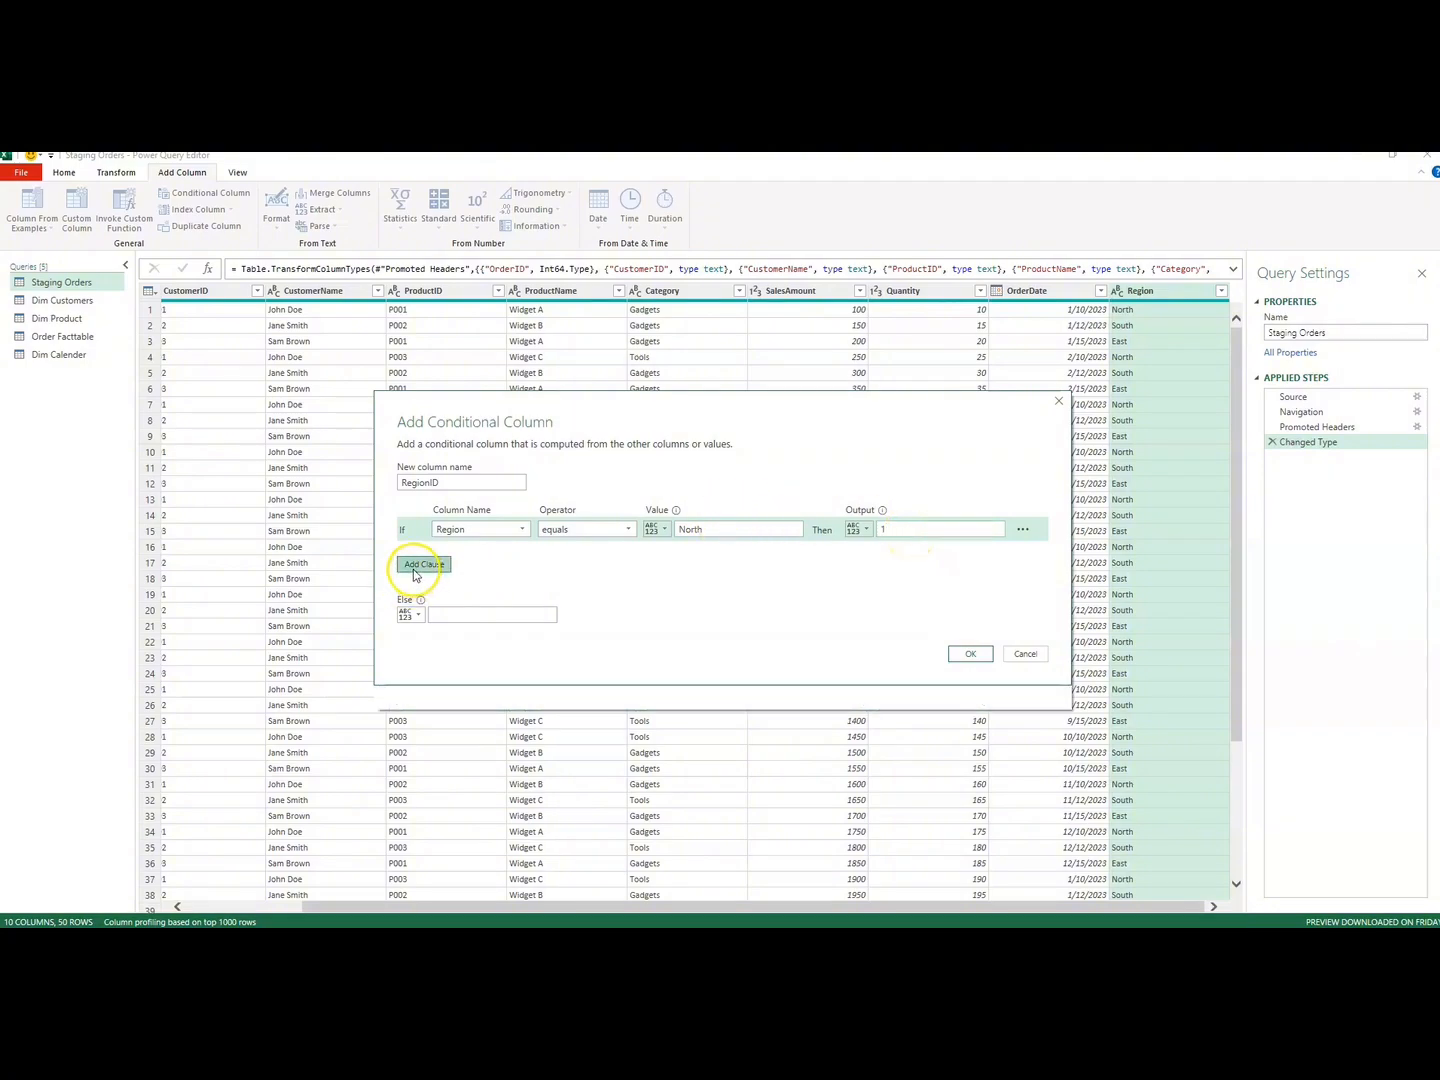
pyautogui.click(502, 553)
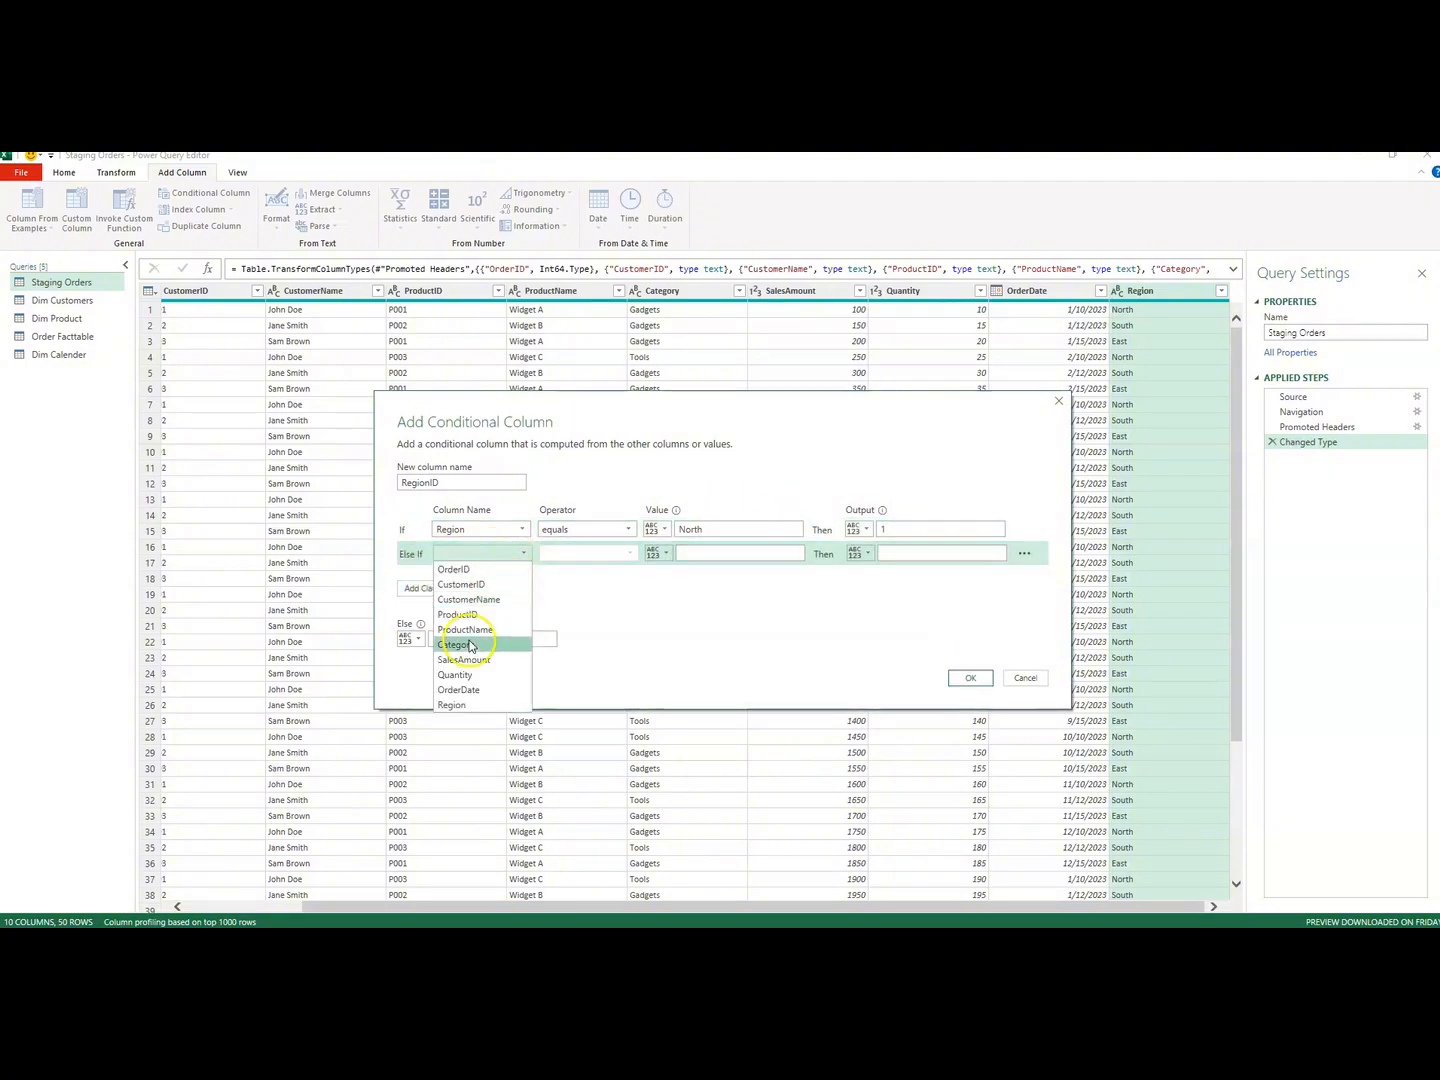
pyautogui.click(452, 705)
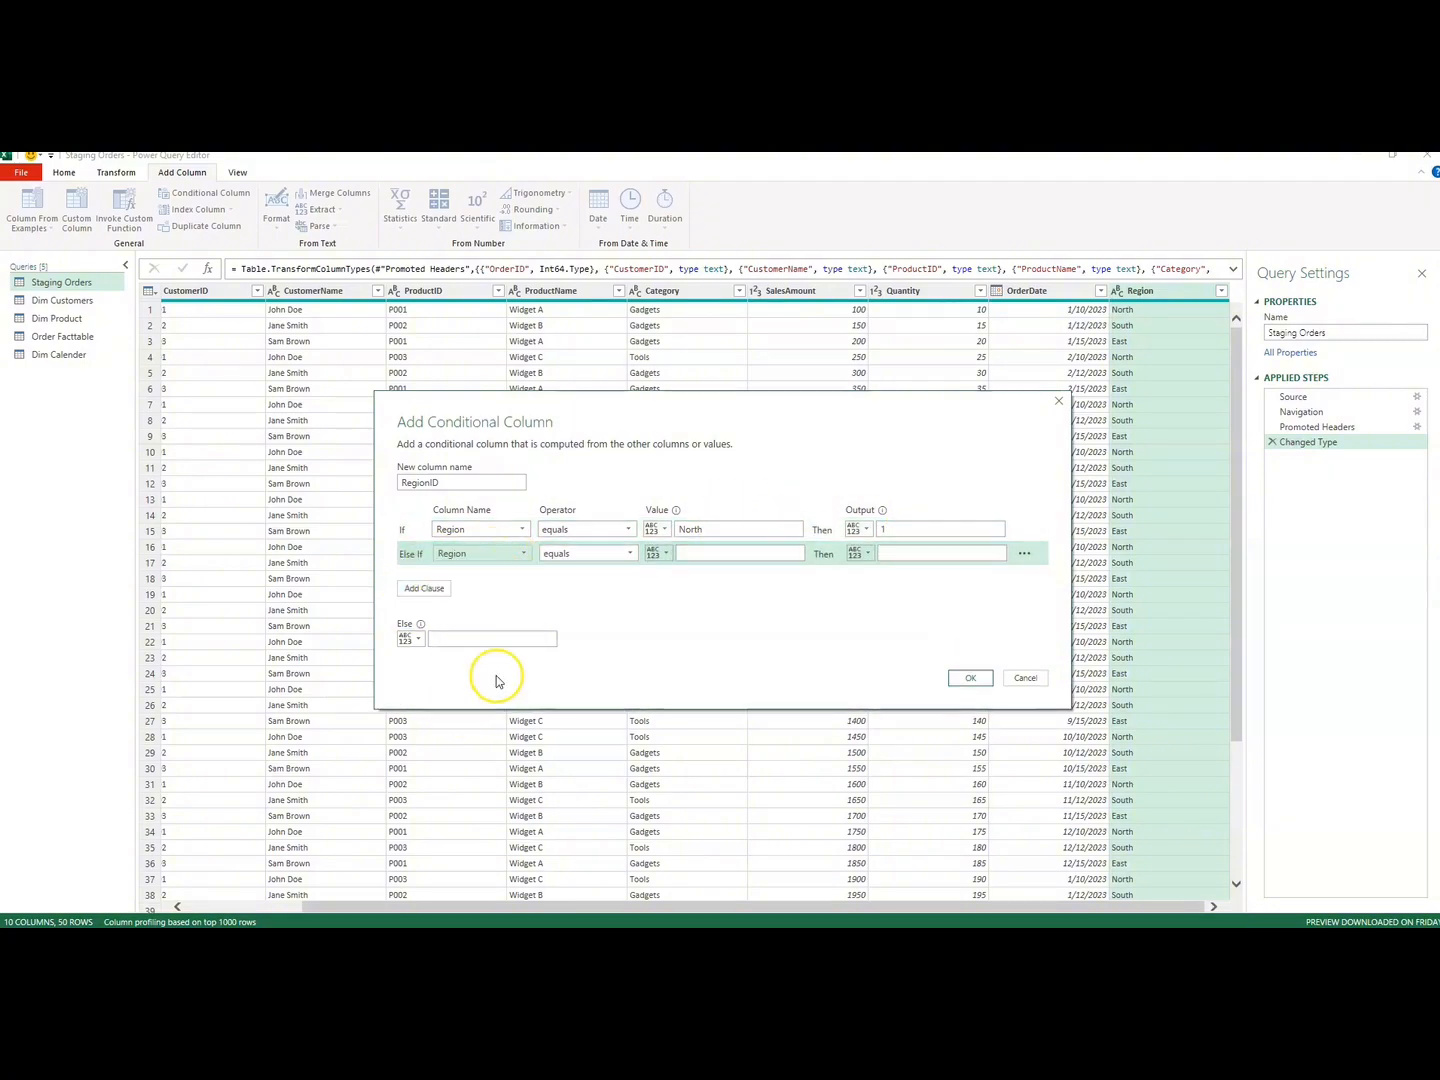
pyautogui.click(707, 552)
pyautogui.click(903, 554)
# - Add another else-if clause so that Region equals East outputs 3
pyautogui.click(433, 589)
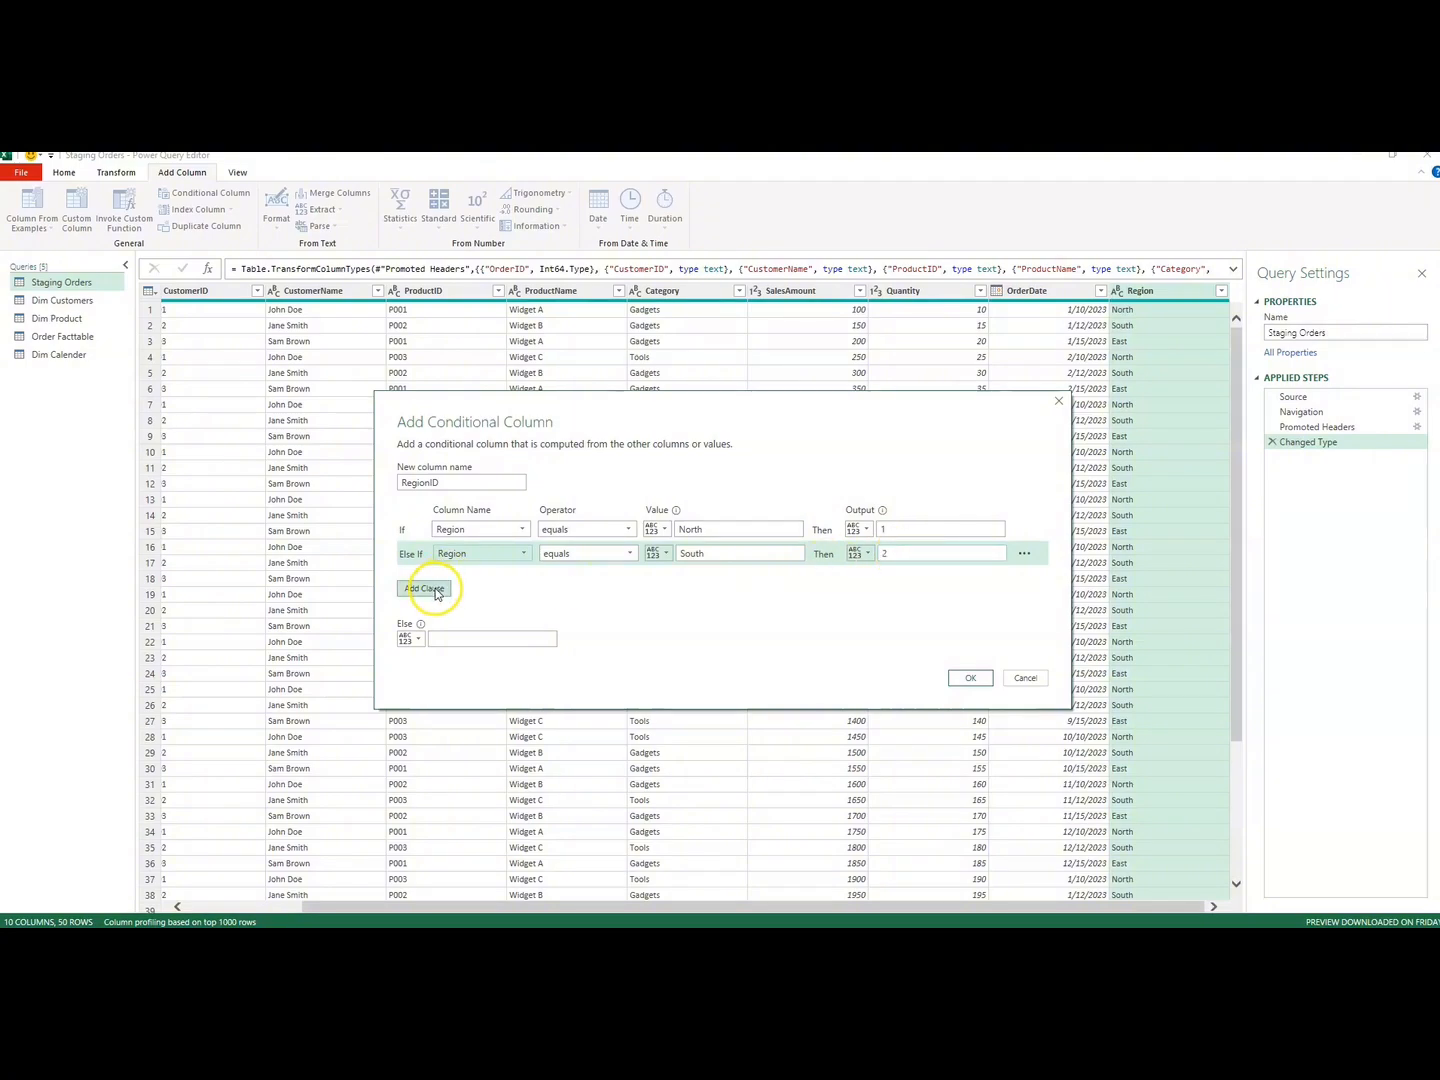
pyautogui.click(455, 580)
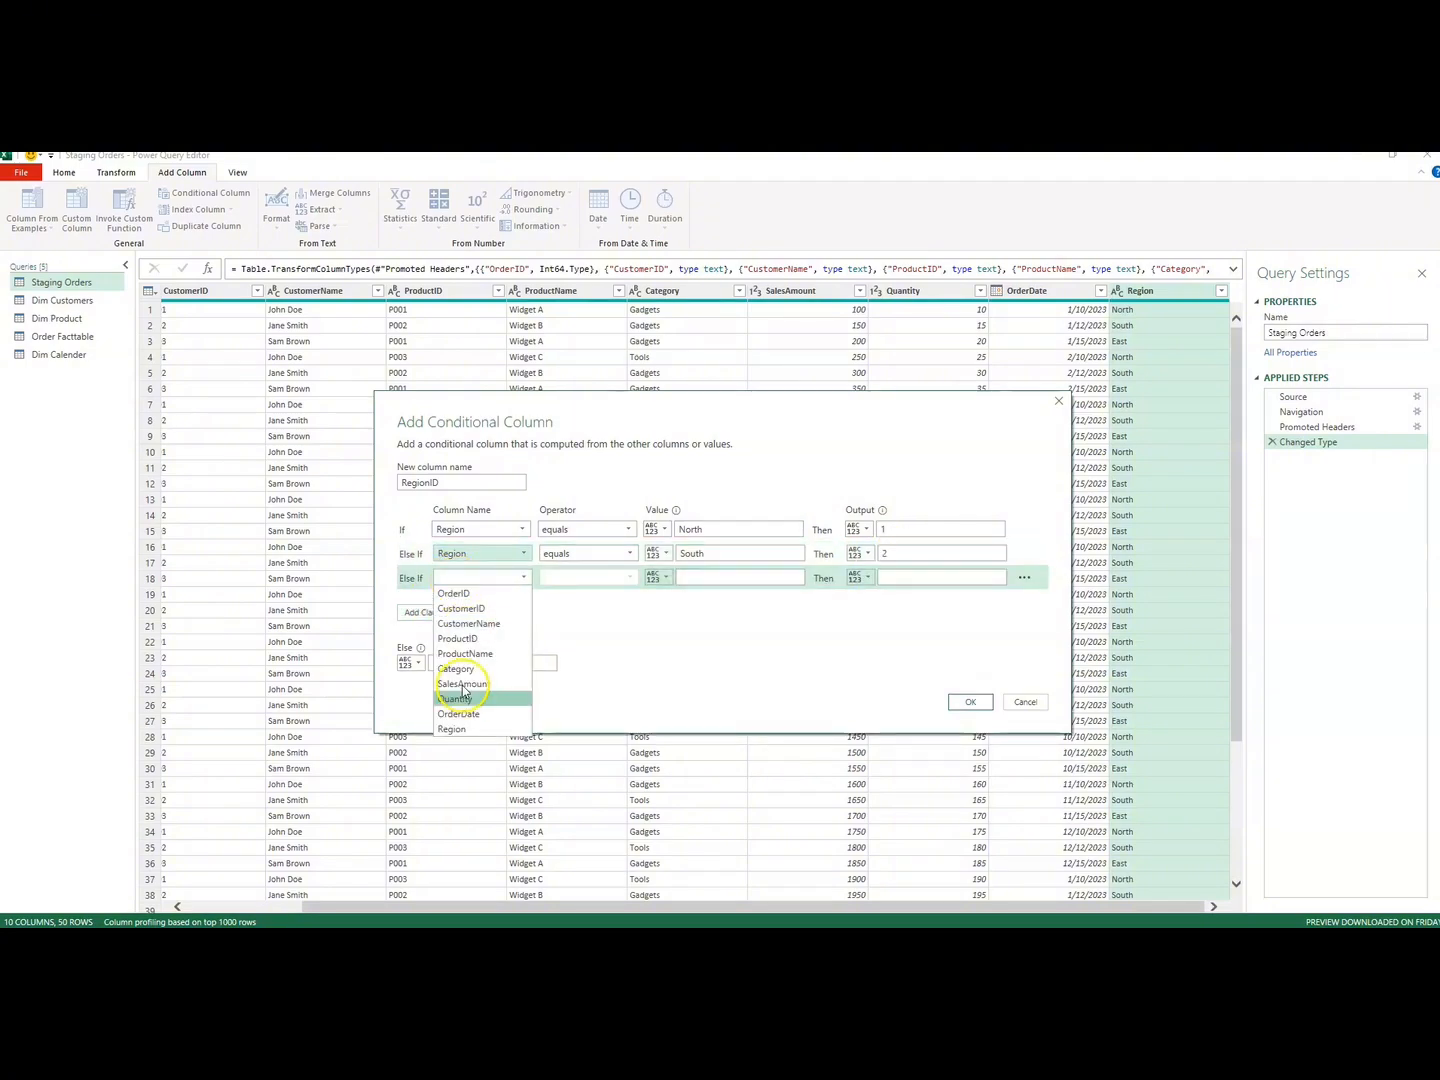
pyautogui.click(458, 734)
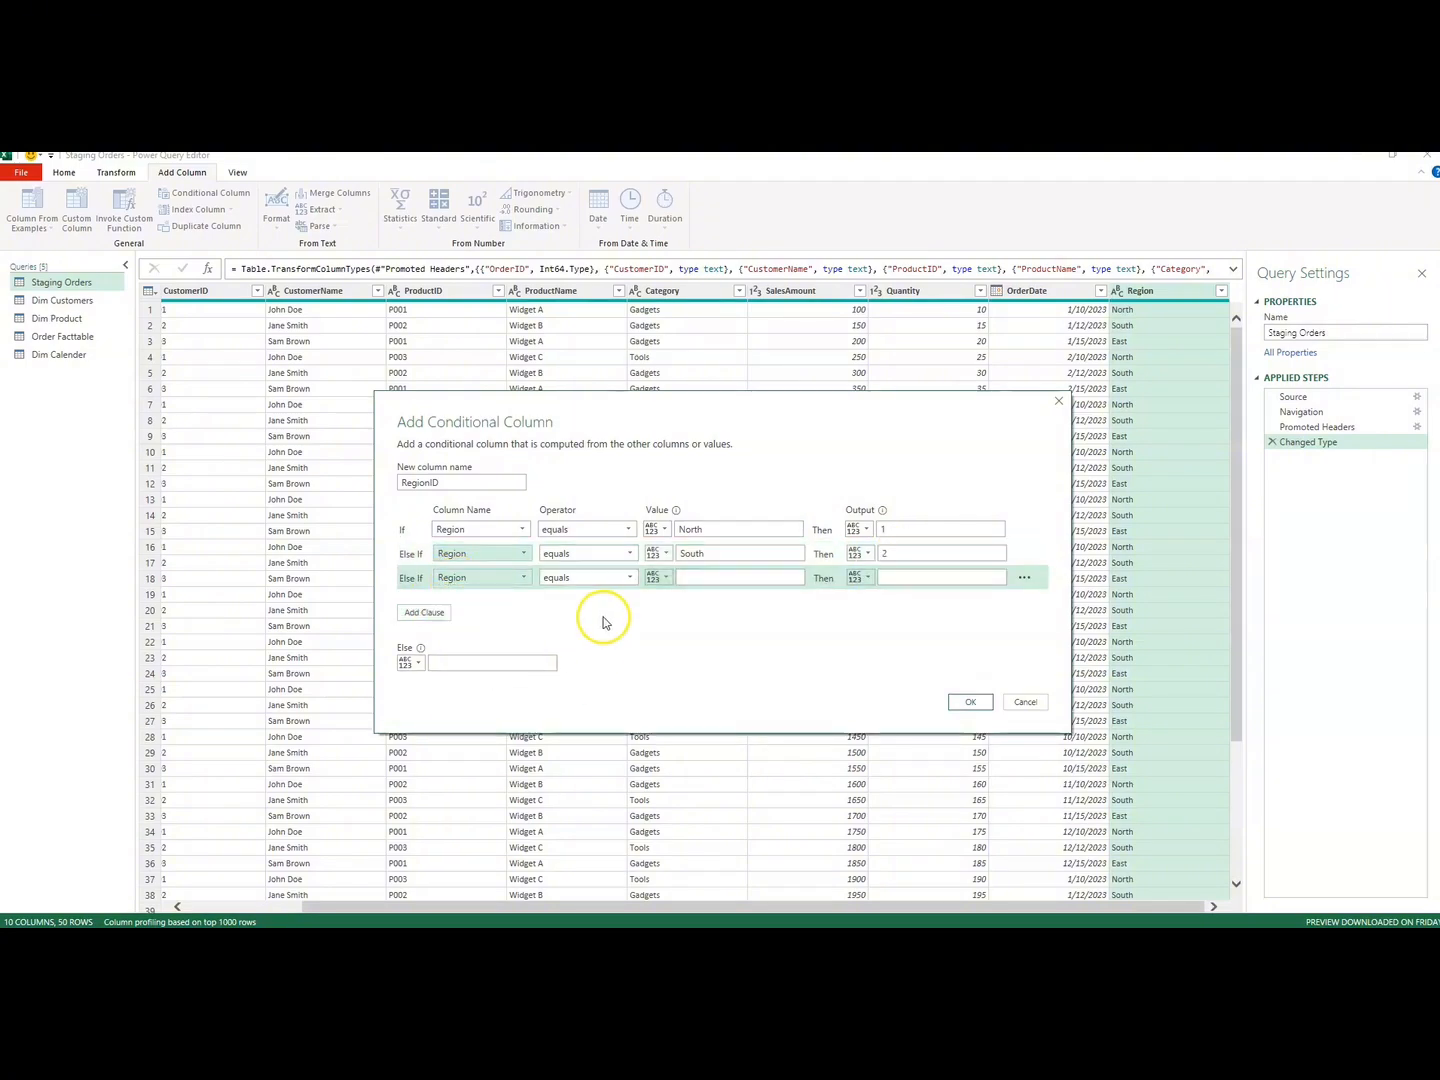
pyautogui.click(716, 576)
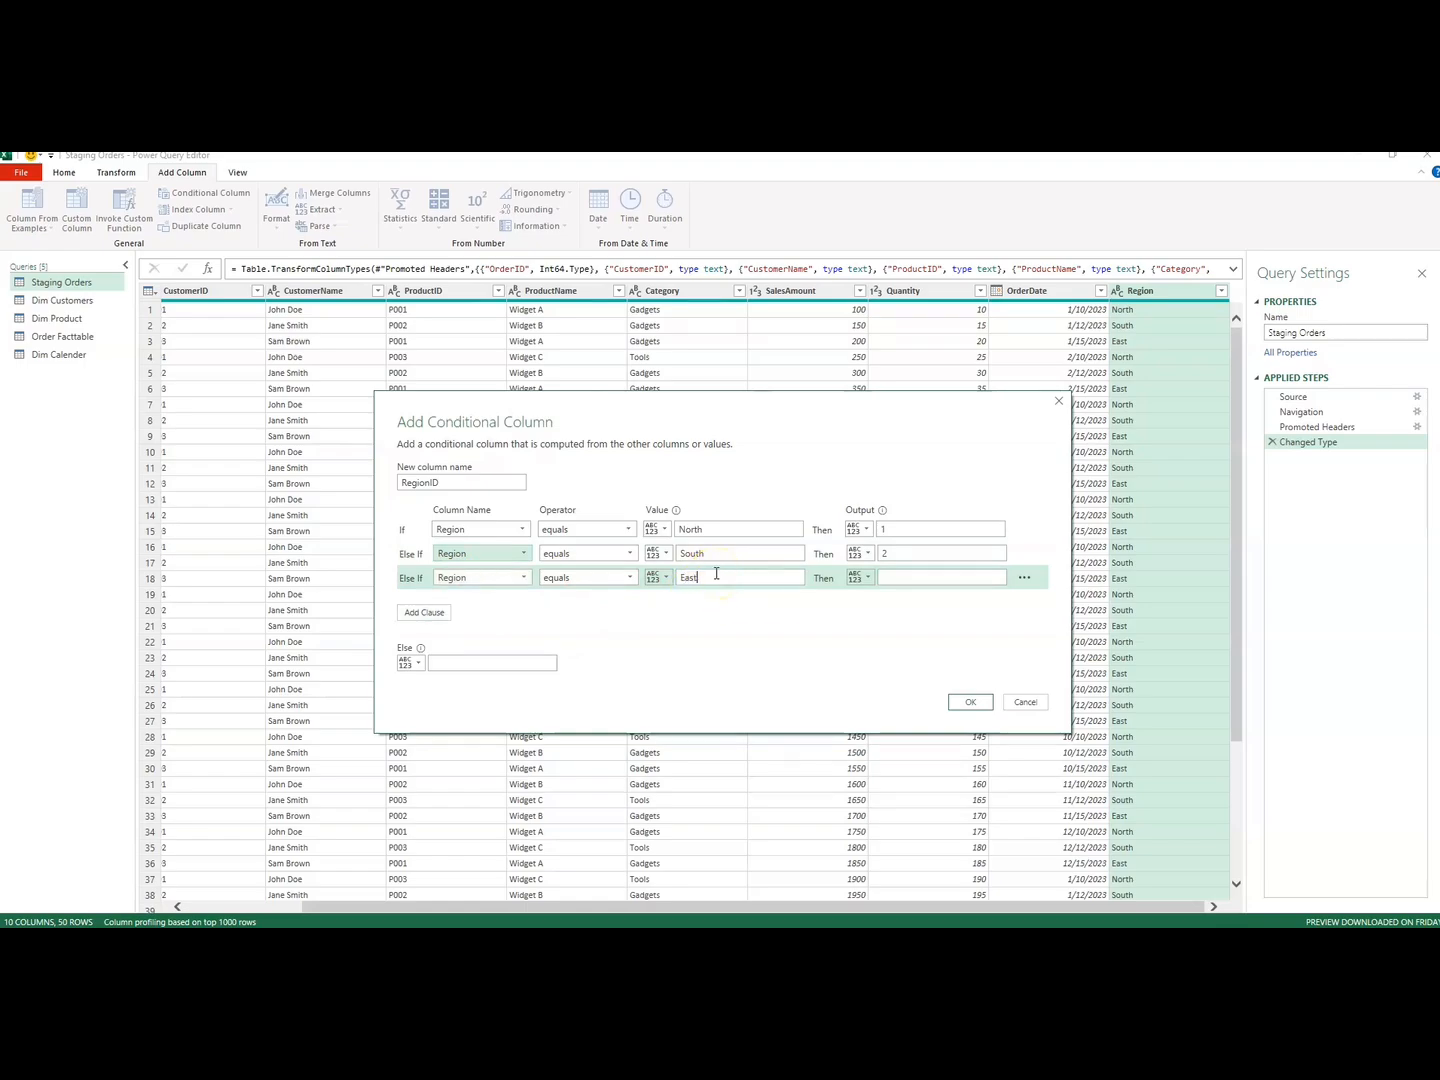
pyautogui.click(893, 581)
pyautogui.click(425, 613)
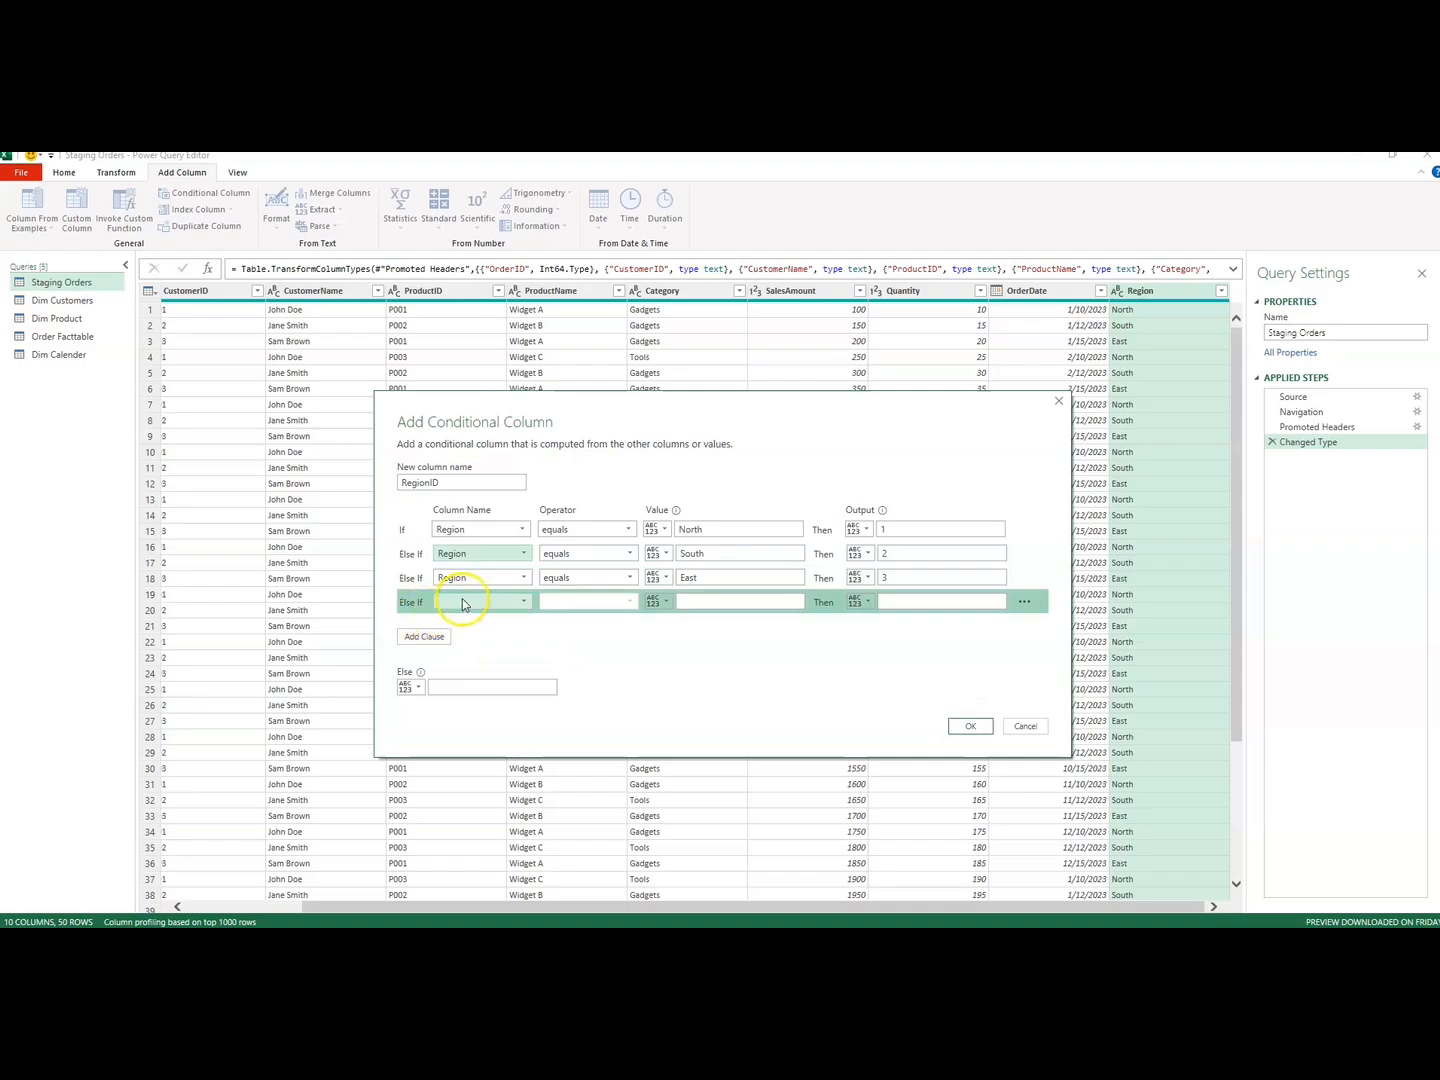
pyautogui.click(439, 604)
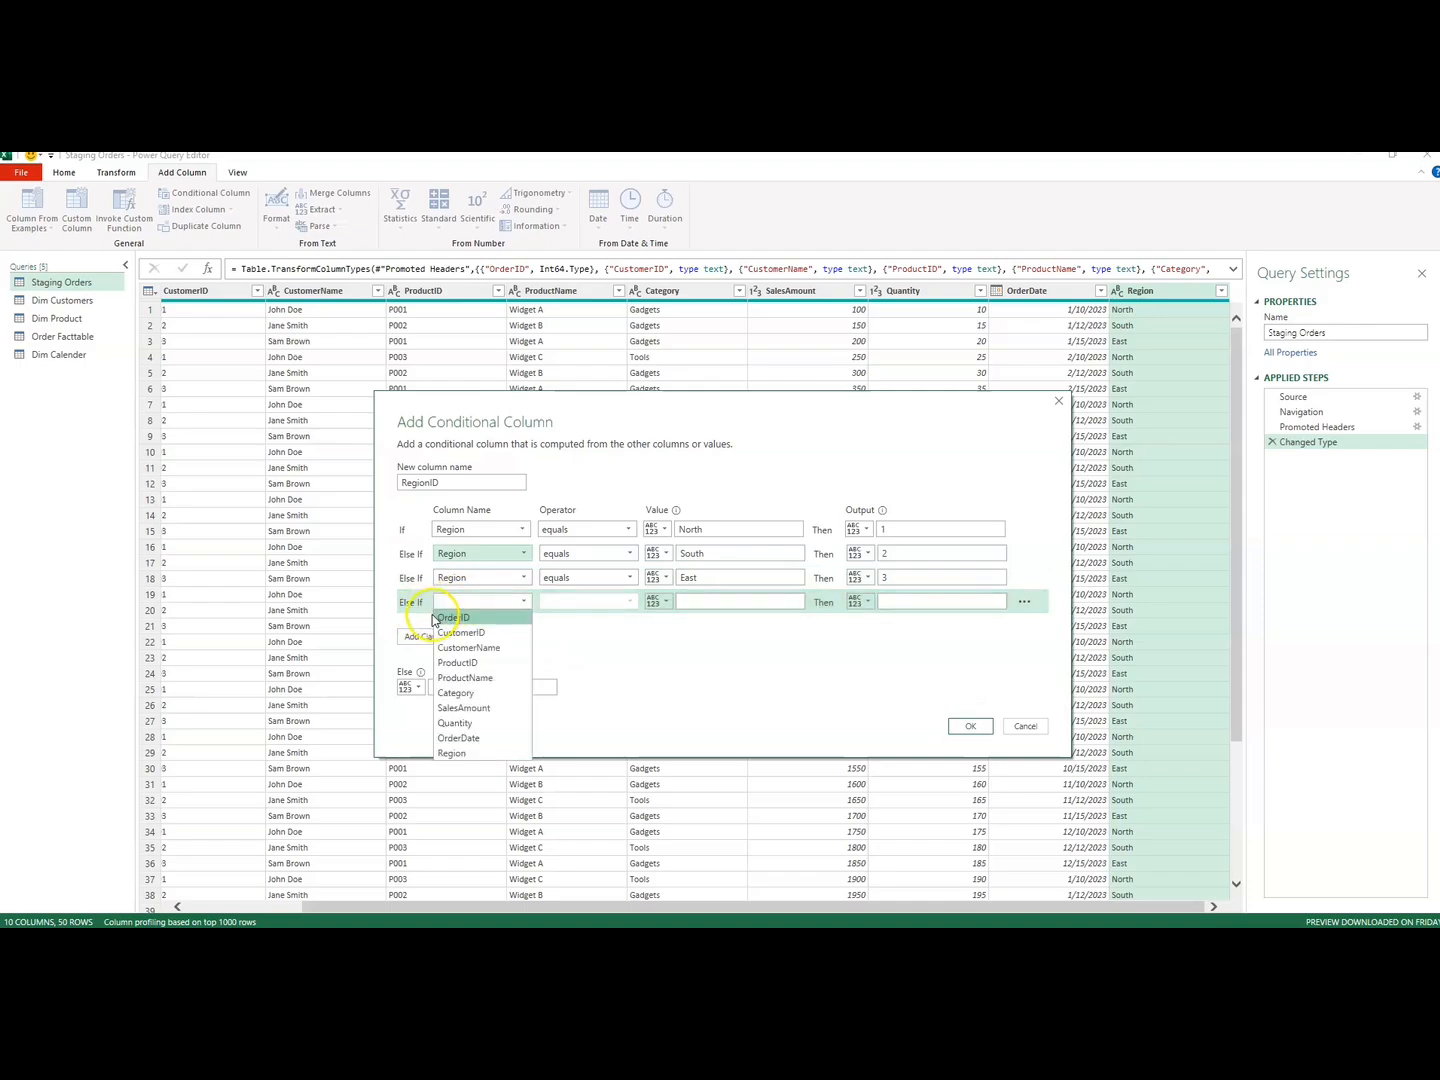
pyautogui.click(464, 755)
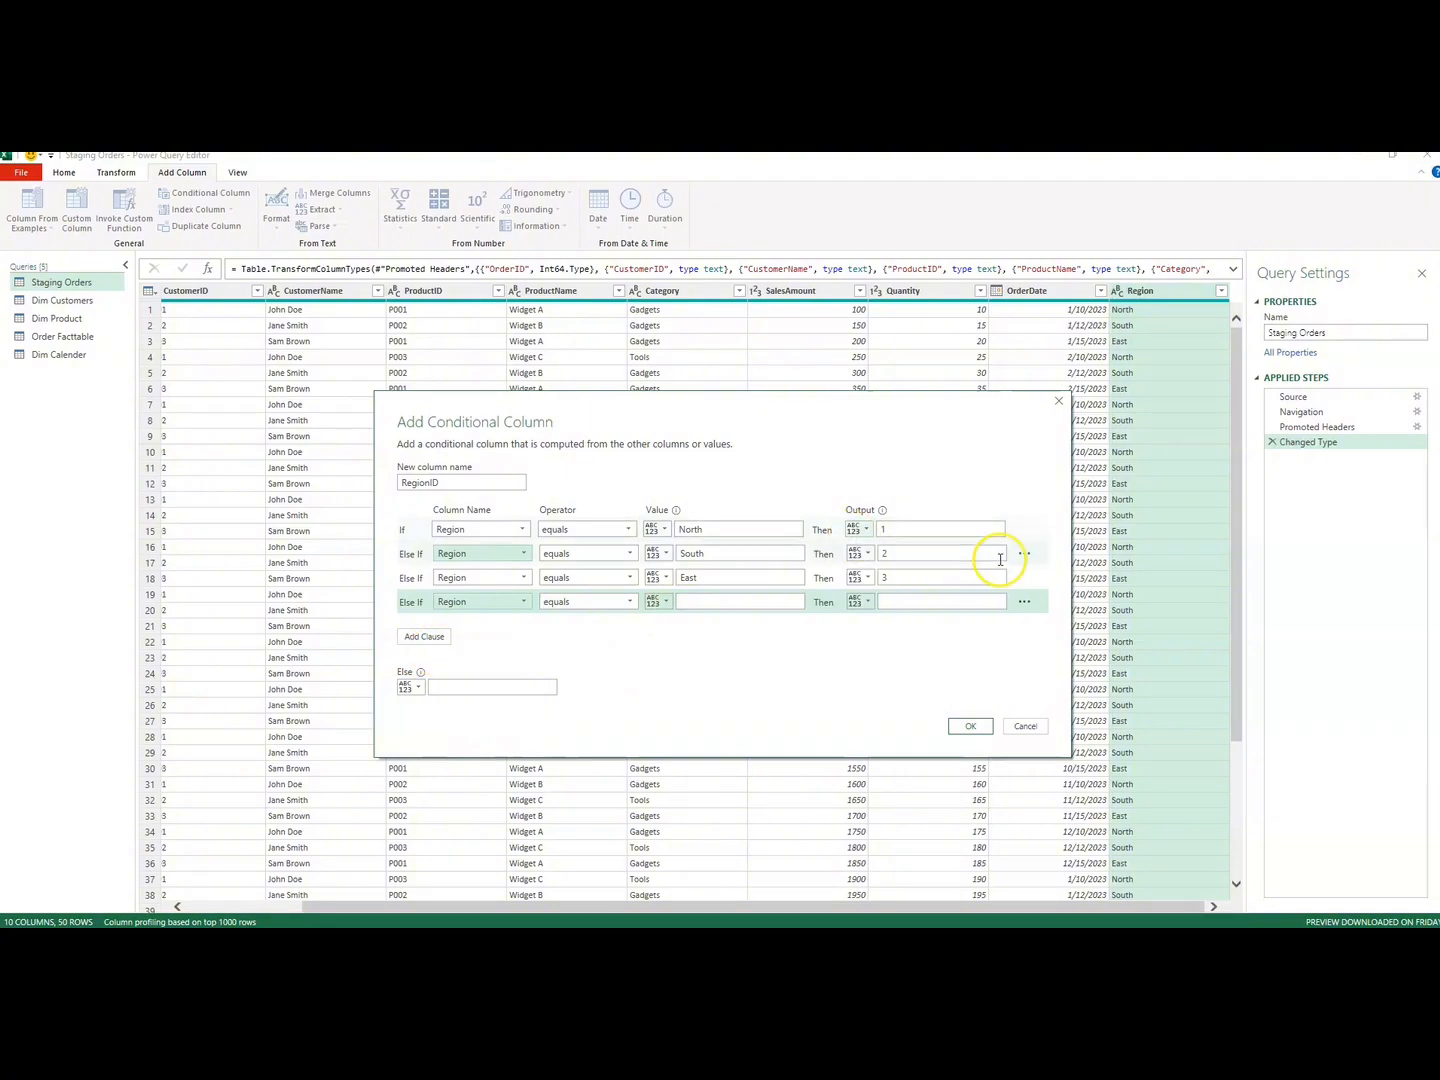
pyautogui.click(1026, 604)
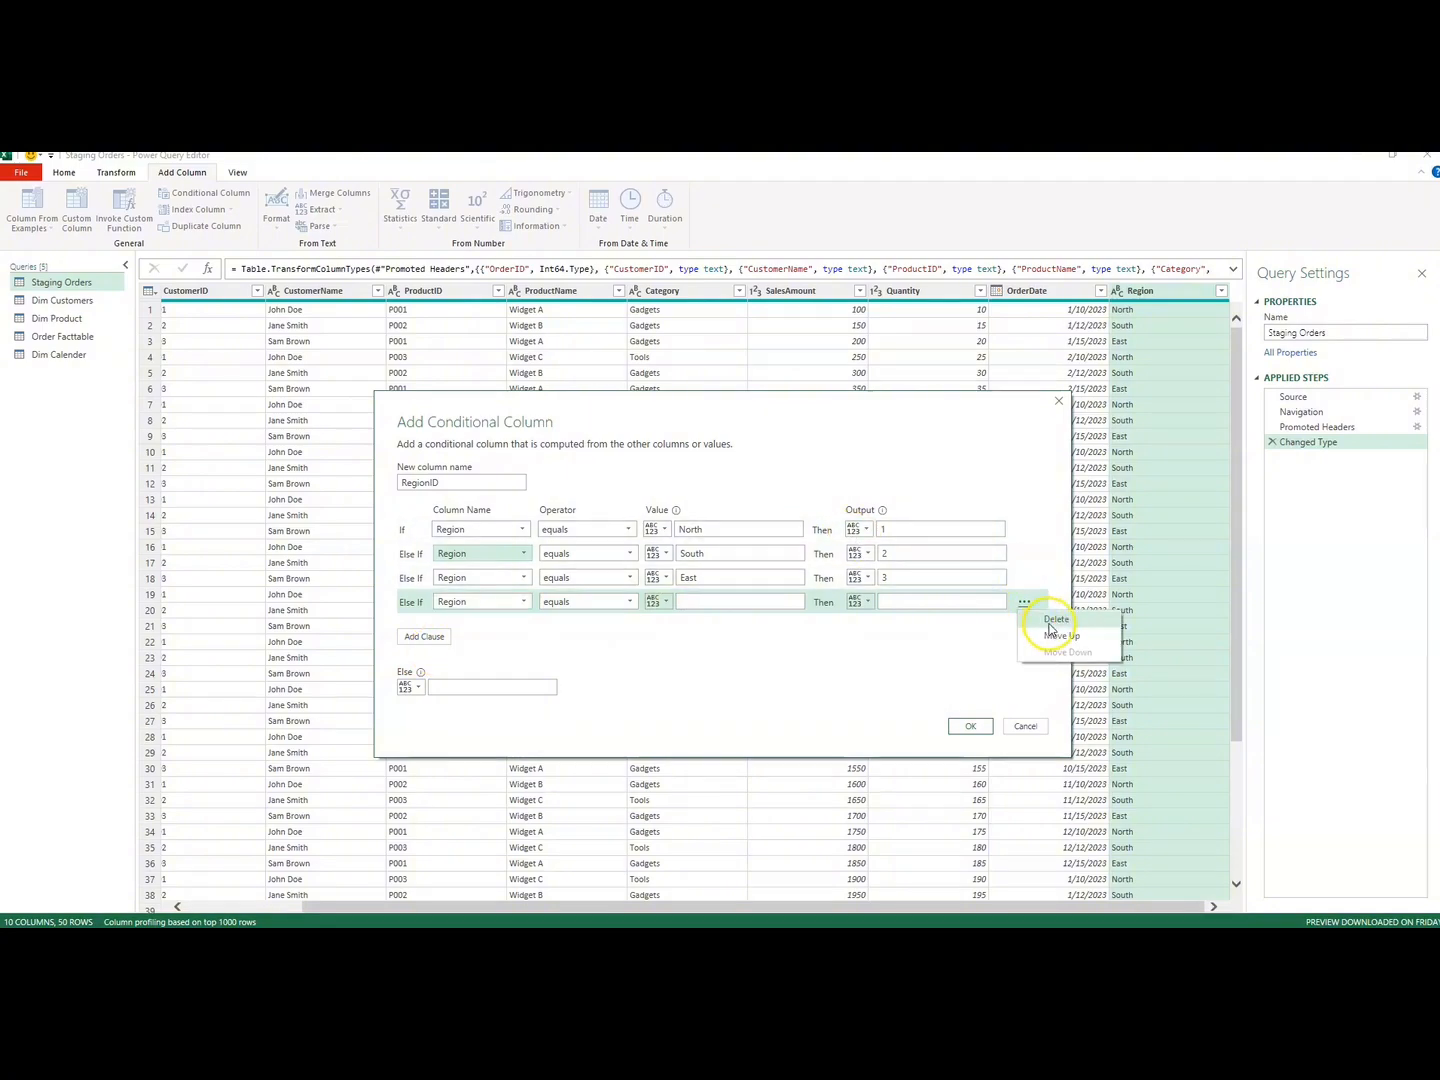
pyautogui.click(1056, 619)
# - Set the Else output to 4, create the RegionID column and check its values down the rows
pyautogui.click(525, 662)
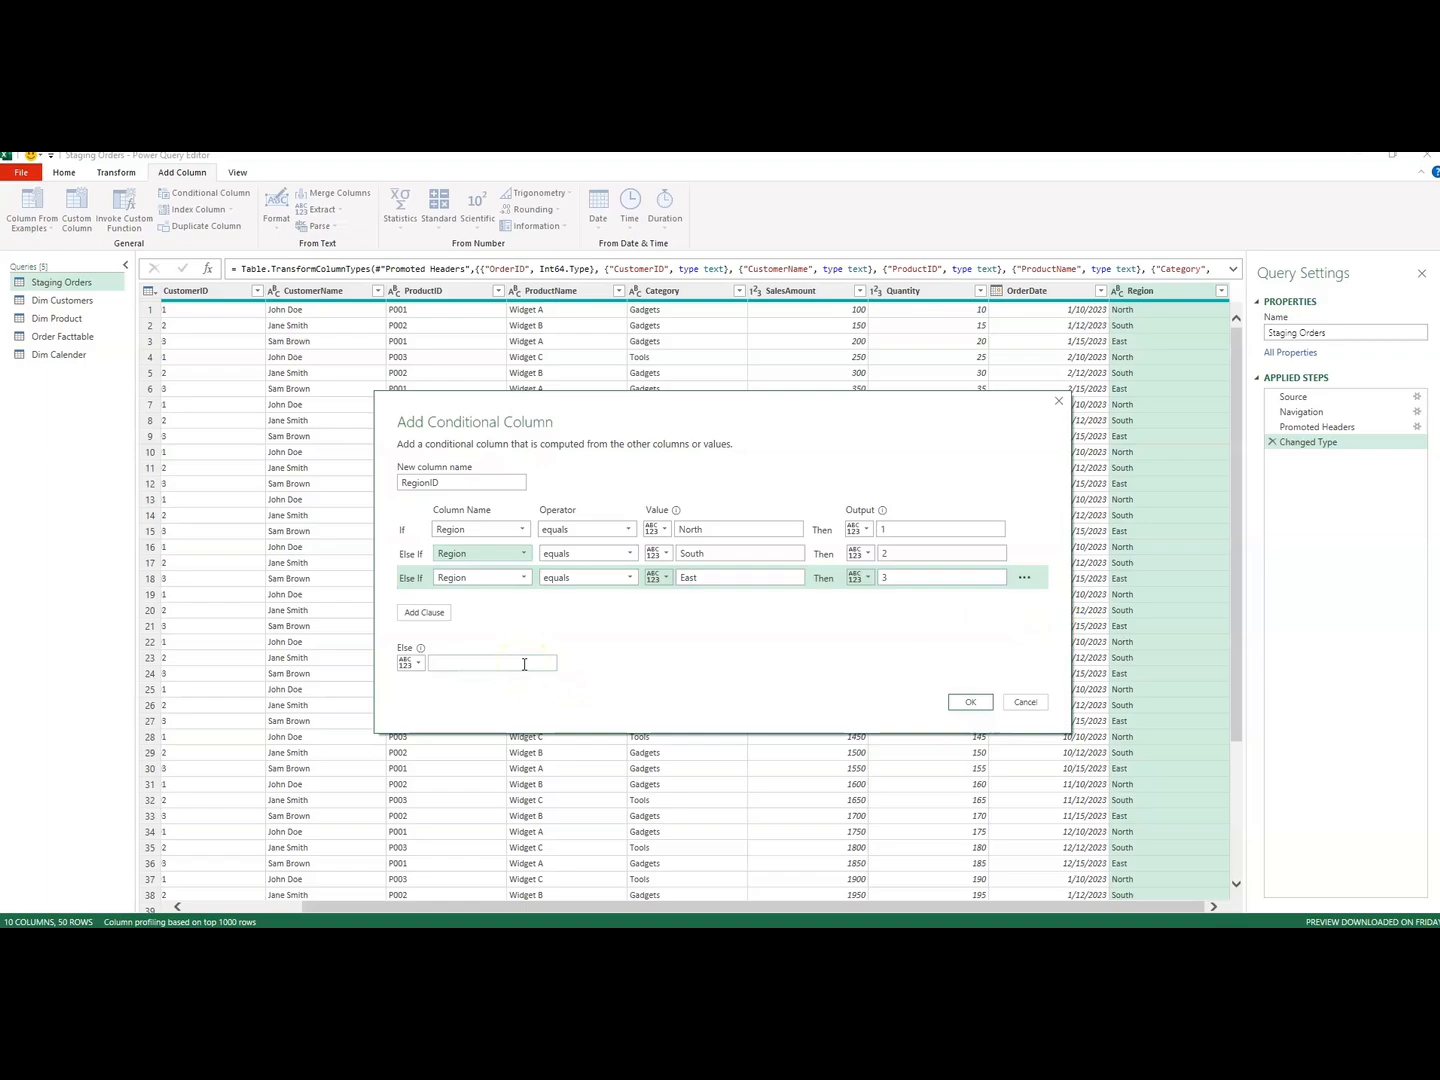
pyautogui.click(965, 704)
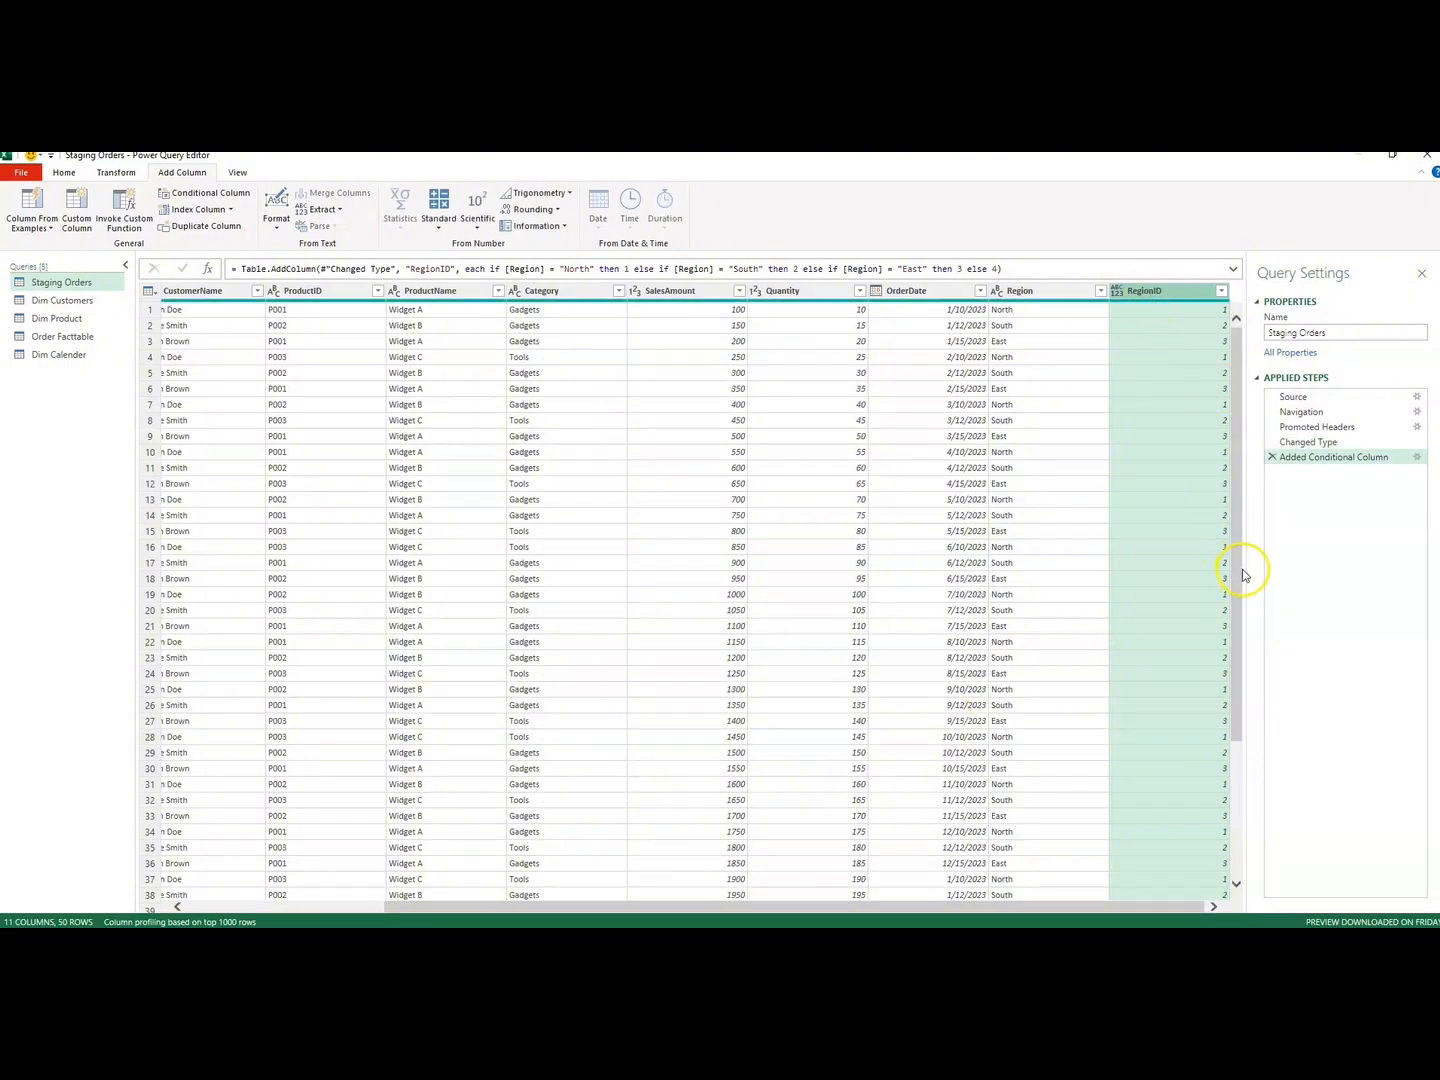
pyautogui.scroll(-4, 1240, 579)
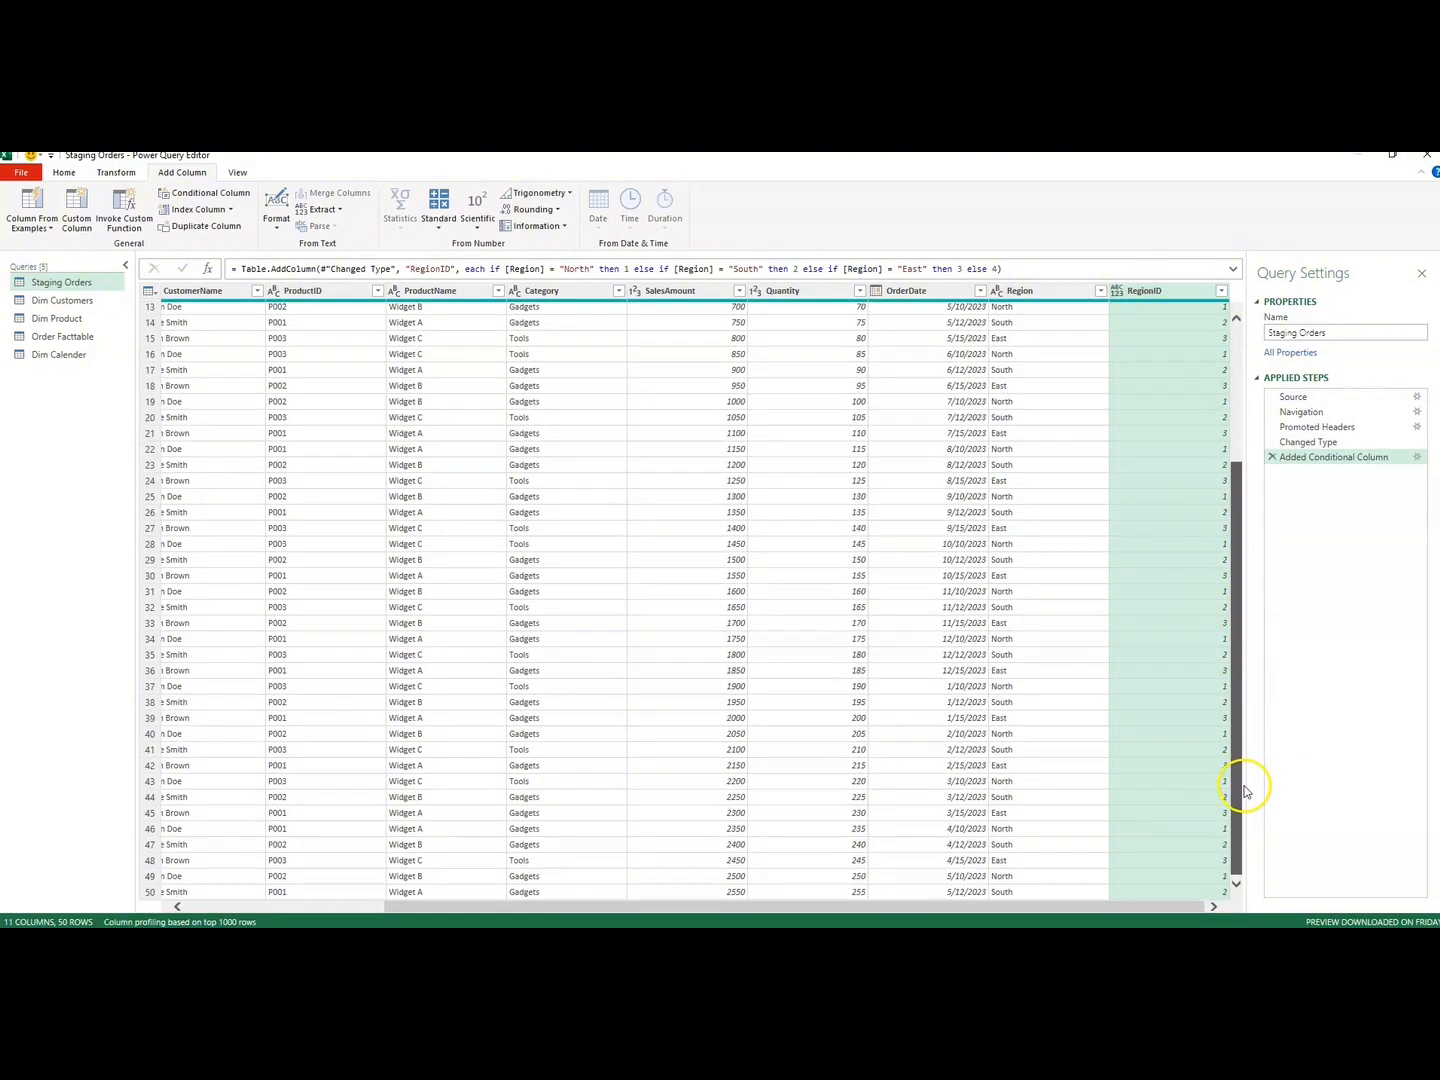
pyautogui.scroll(4, 1240, 825)
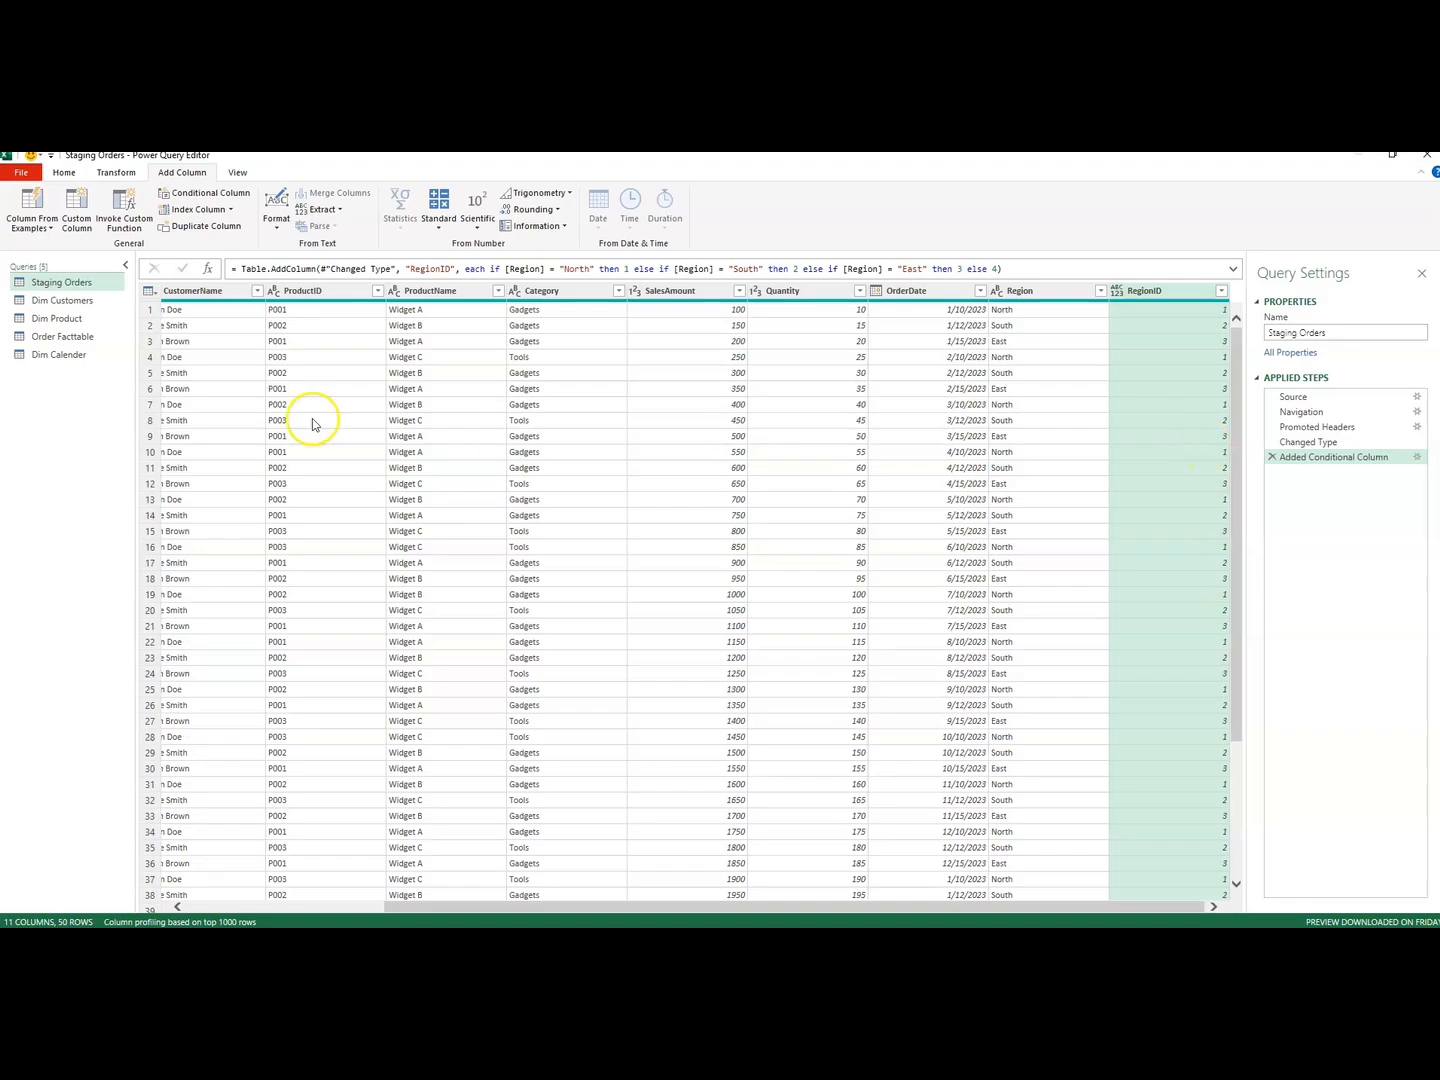
# - Examine the Staging Orders columns from OrderID to RegionID, focusing on the customer, product, category and region fields
pyautogui.moveTo(428, 912); pyautogui.dragTo(145, 858)
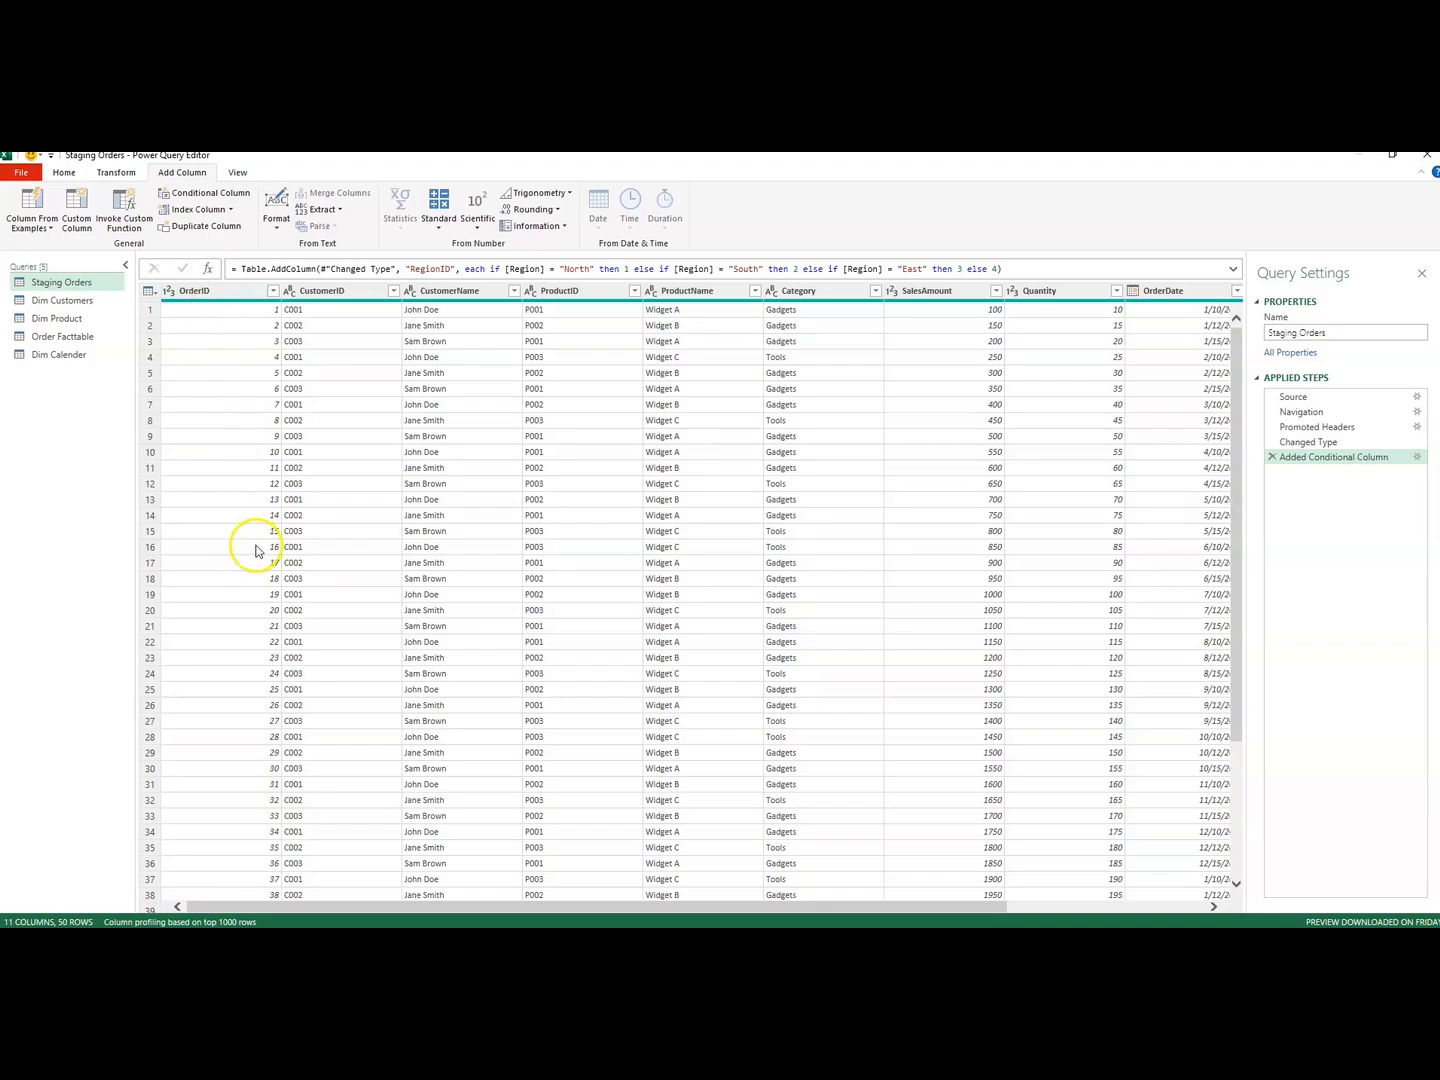
pyautogui.moveTo(276, 905); pyautogui.dragTo(240, 910)
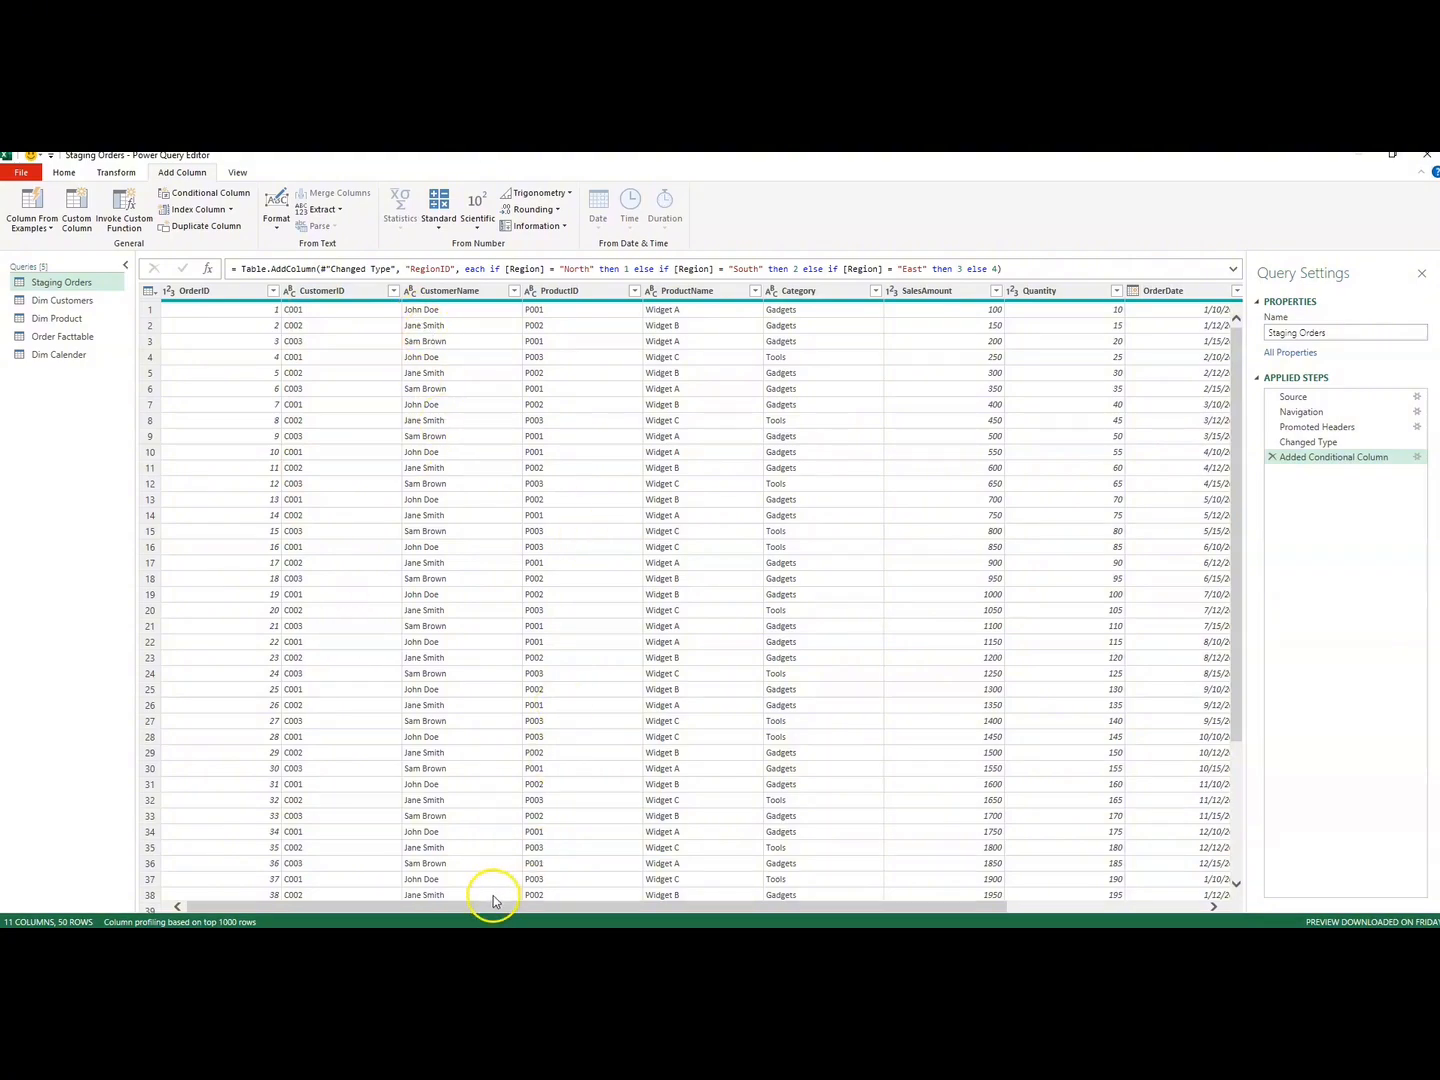
pyautogui.moveTo(492, 908); pyautogui.dragTo(514, 911)
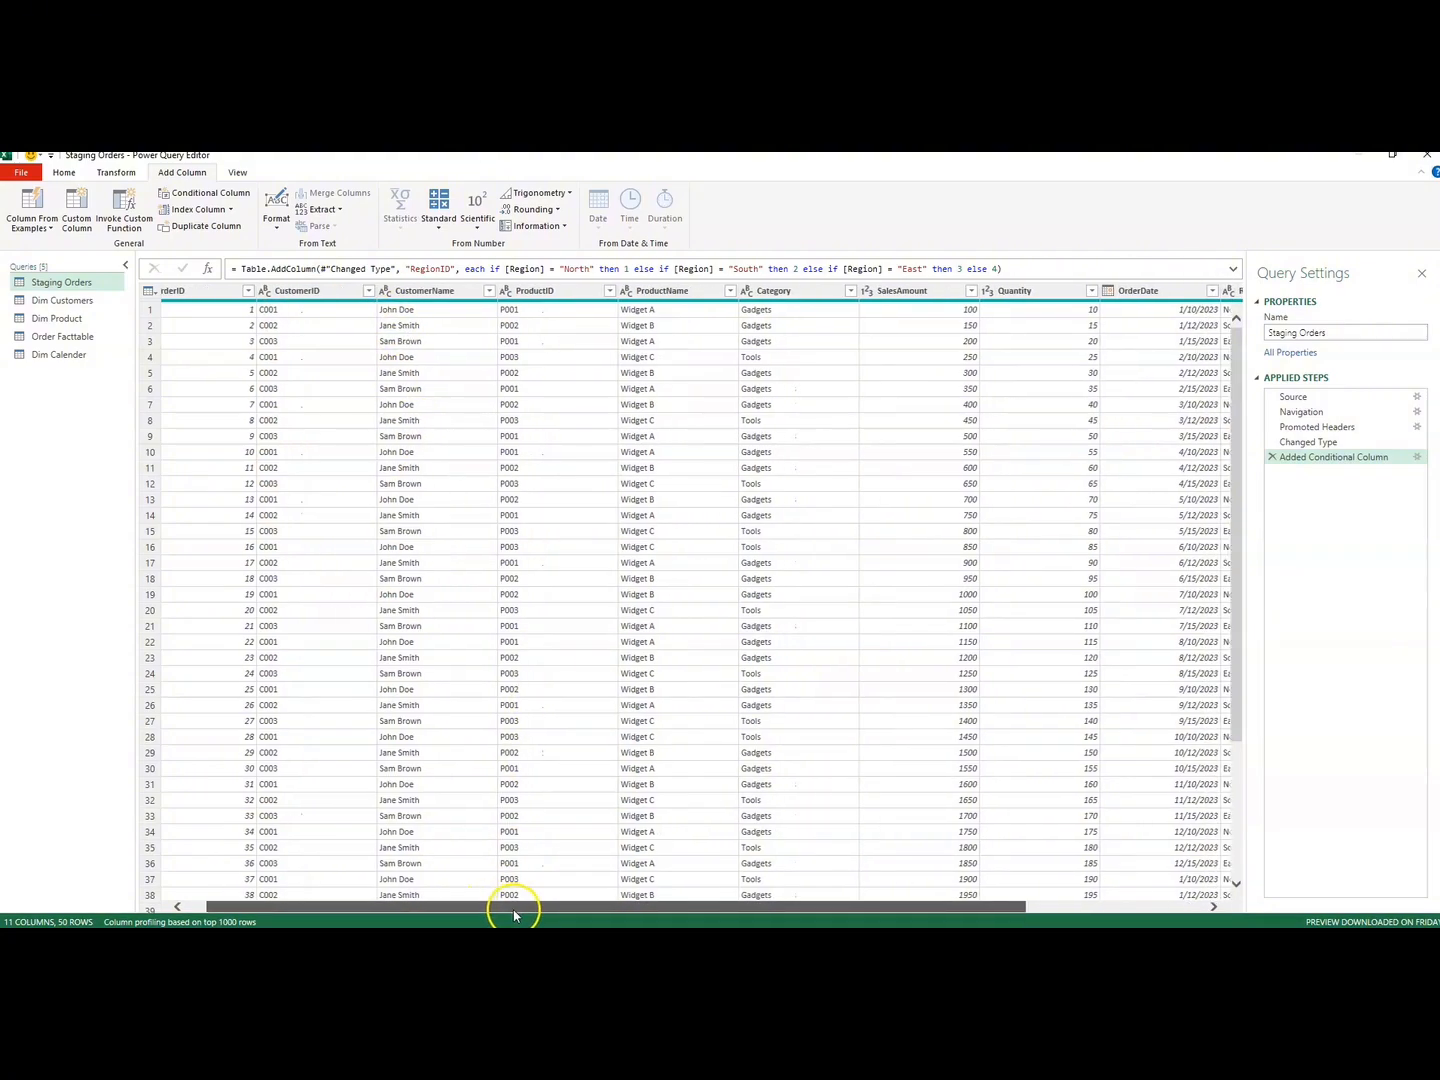
pyautogui.click(557, 292)
pyautogui.click(660, 292)
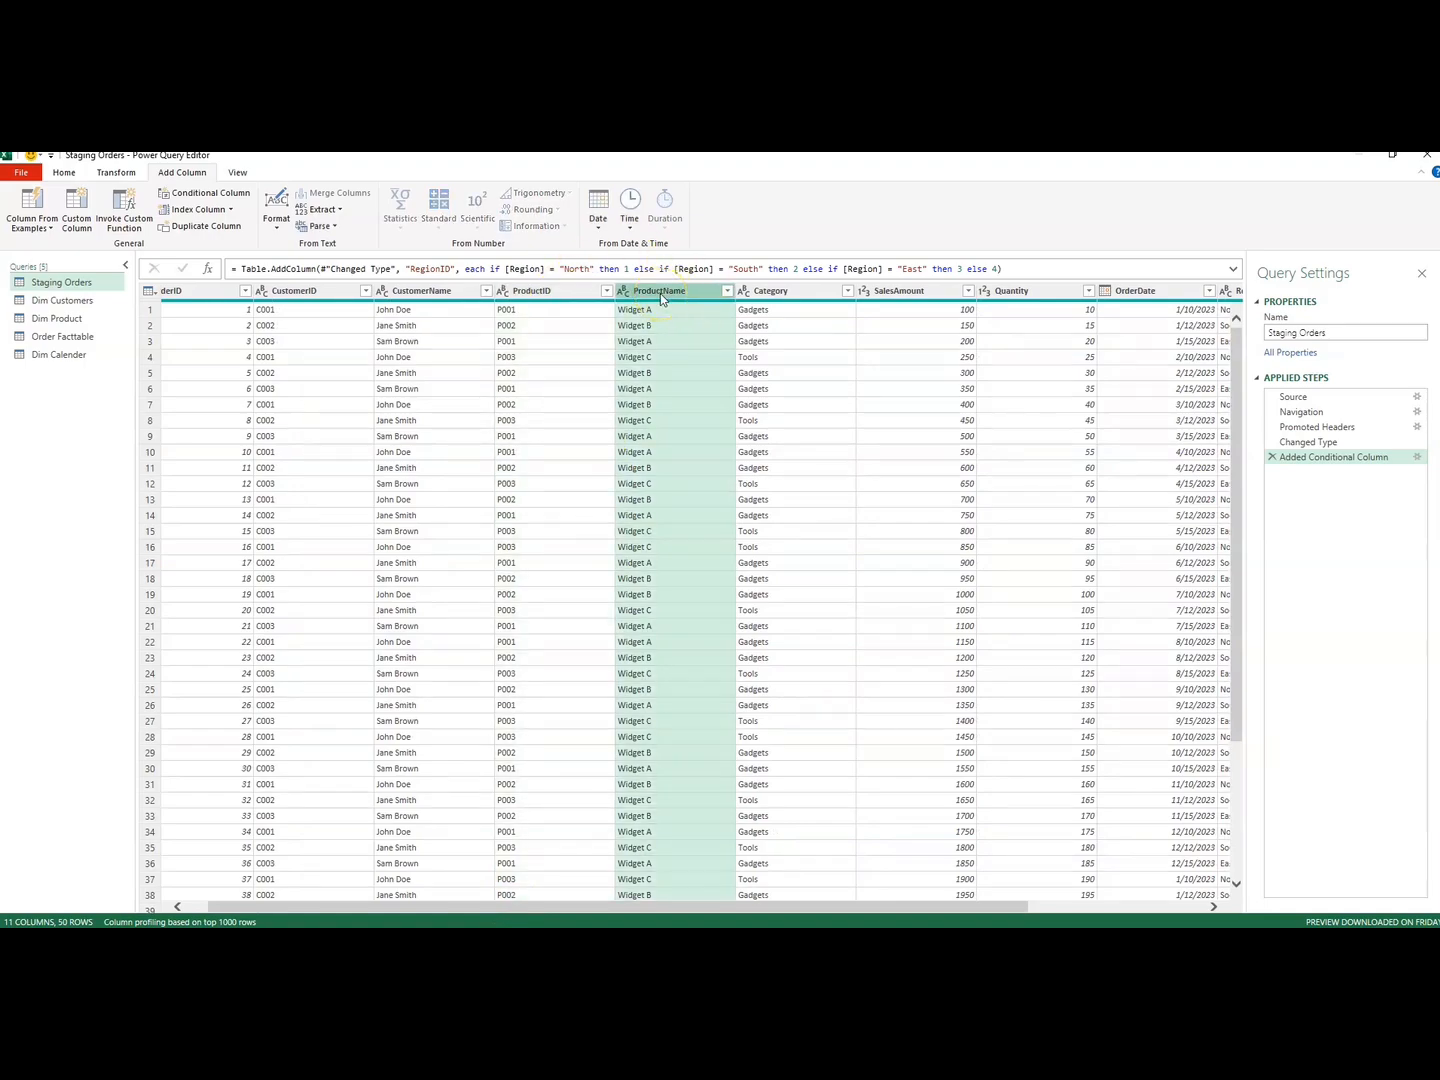
pyautogui.click(767, 292)
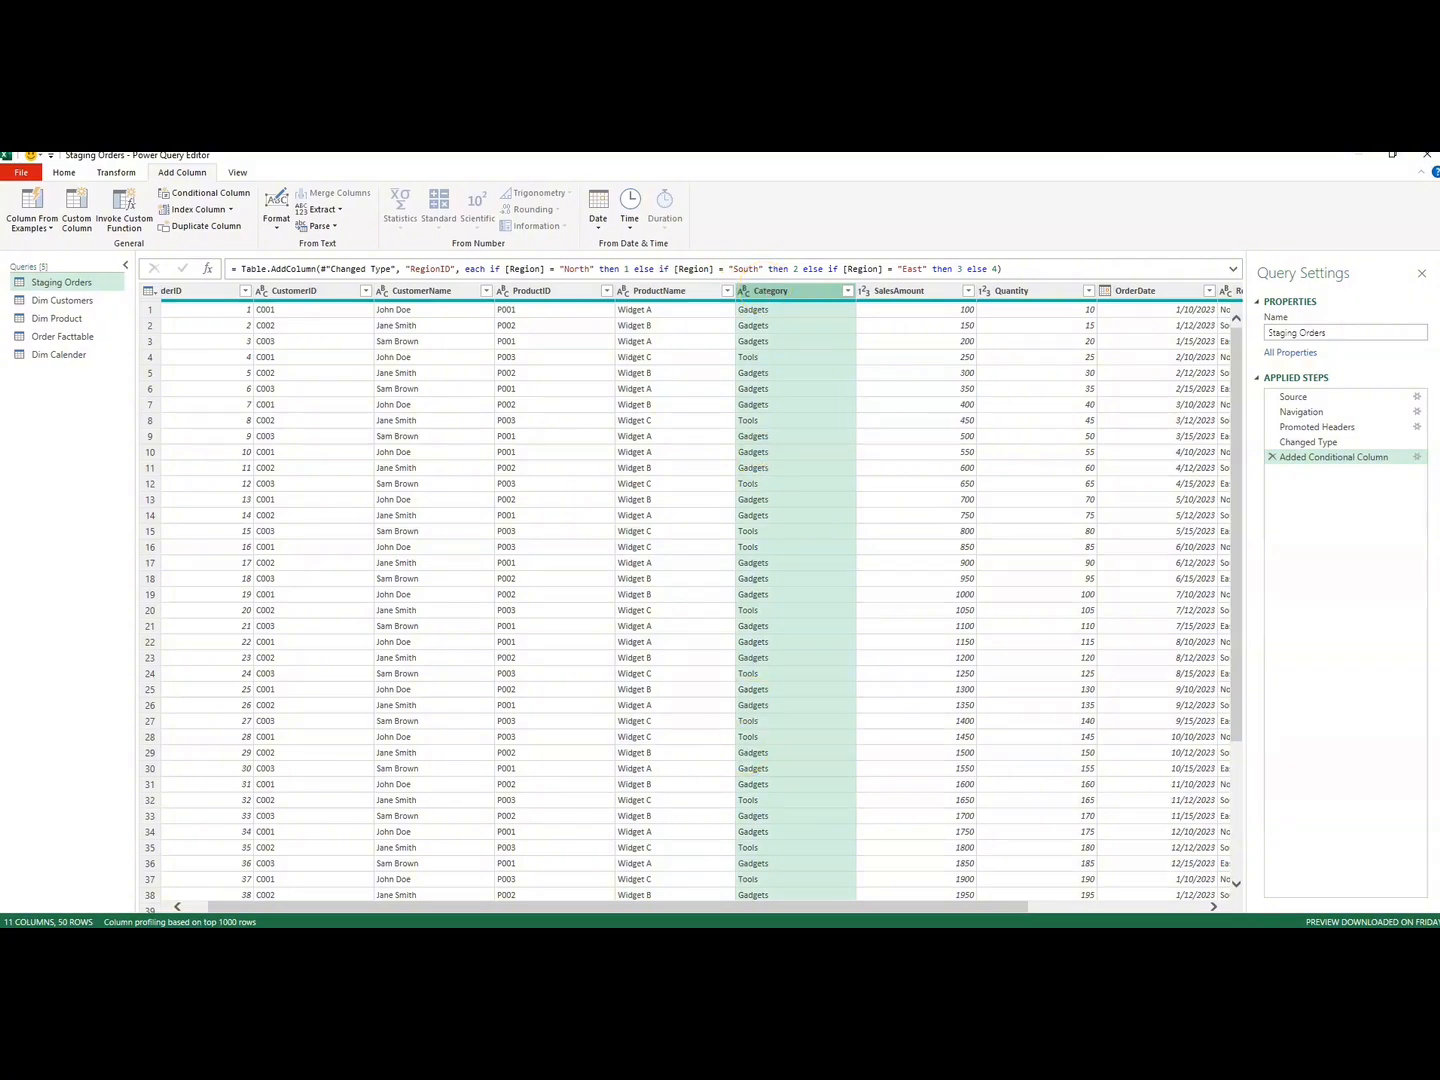
pyautogui.moveTo(633, 913); pyautogui.dragTo(805, 913)
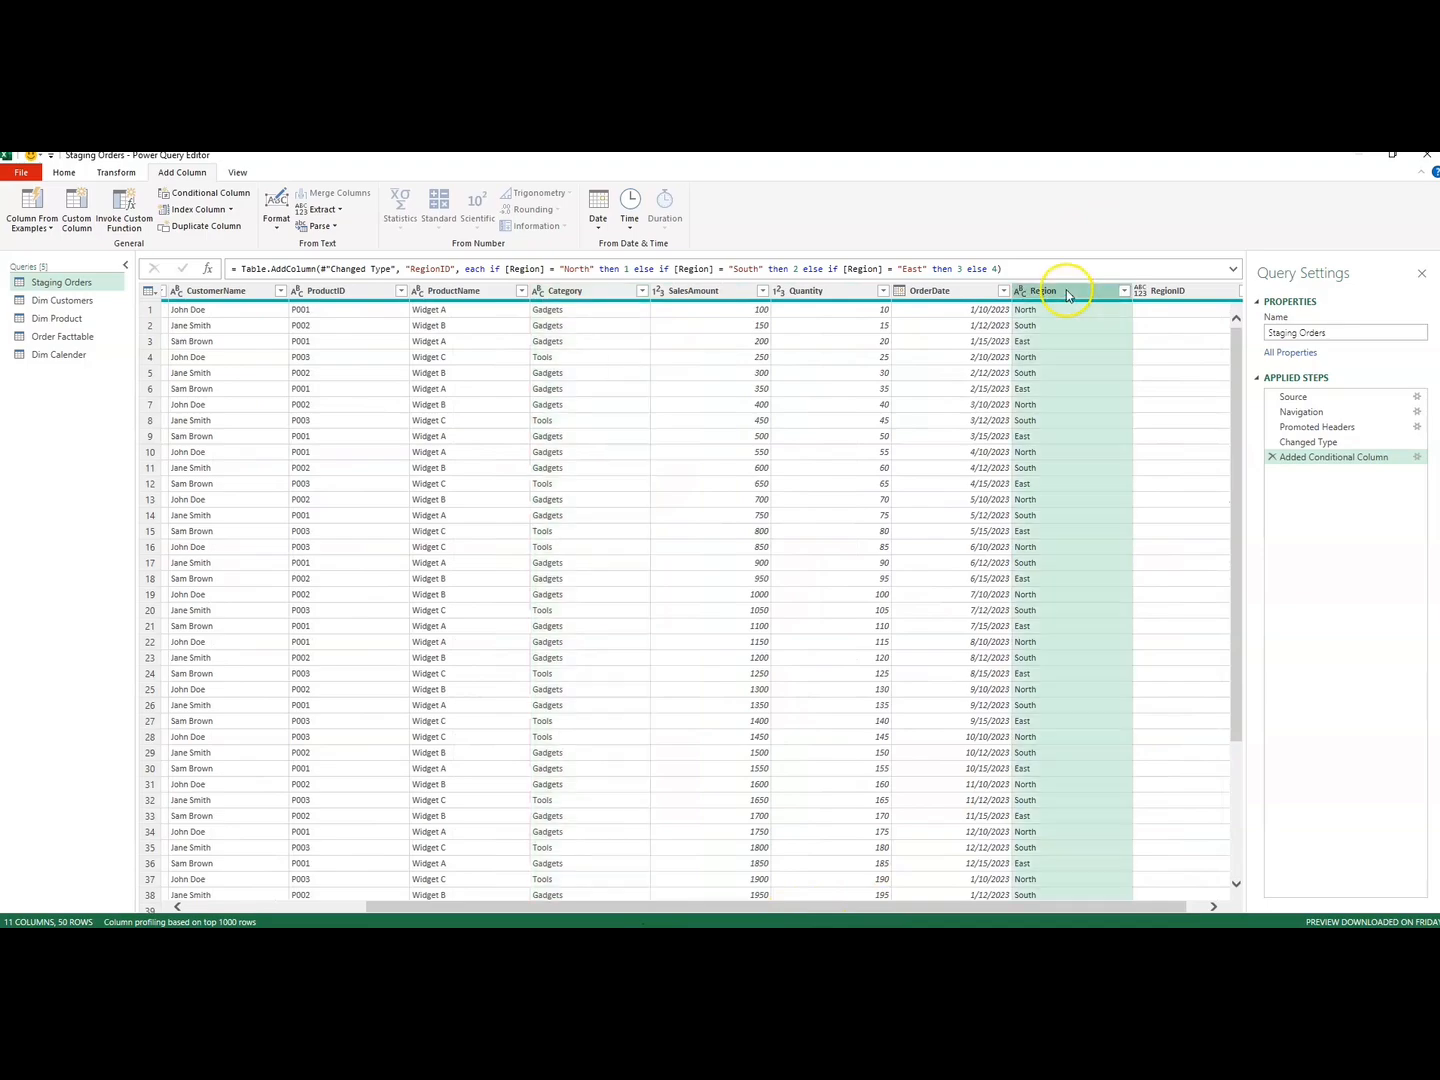
pyautogui.click(1067, 292)
pyautogui.click(1164, 292)
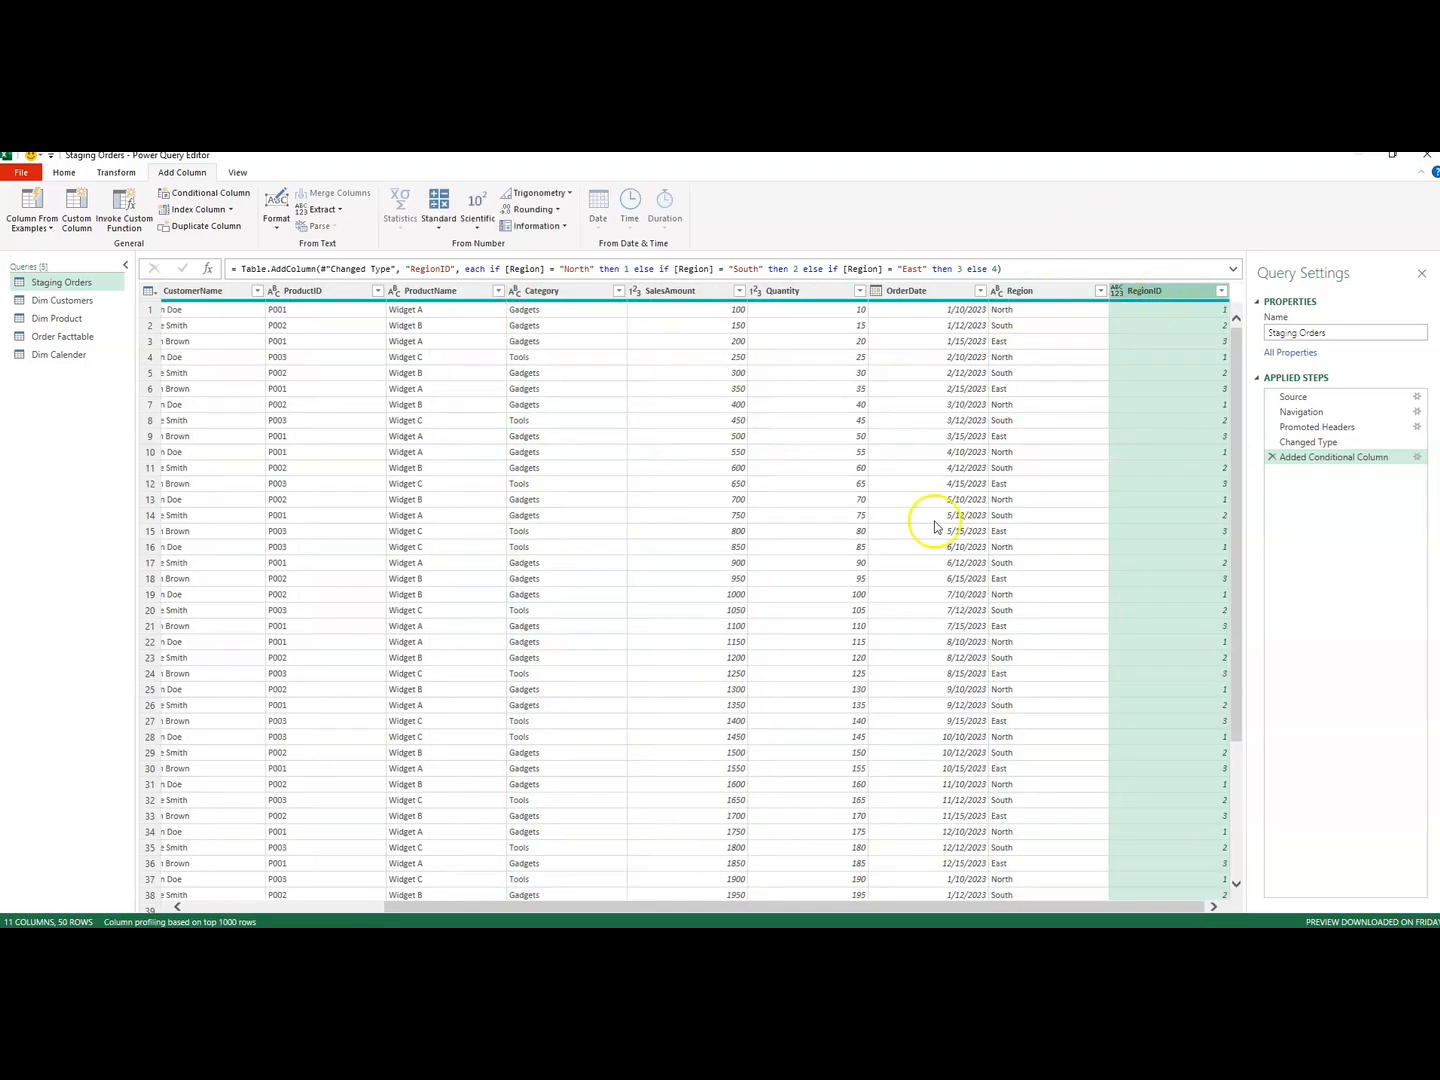
pyautogui.moveTo(740, 912); pyautogui.dragTo(615, 916)
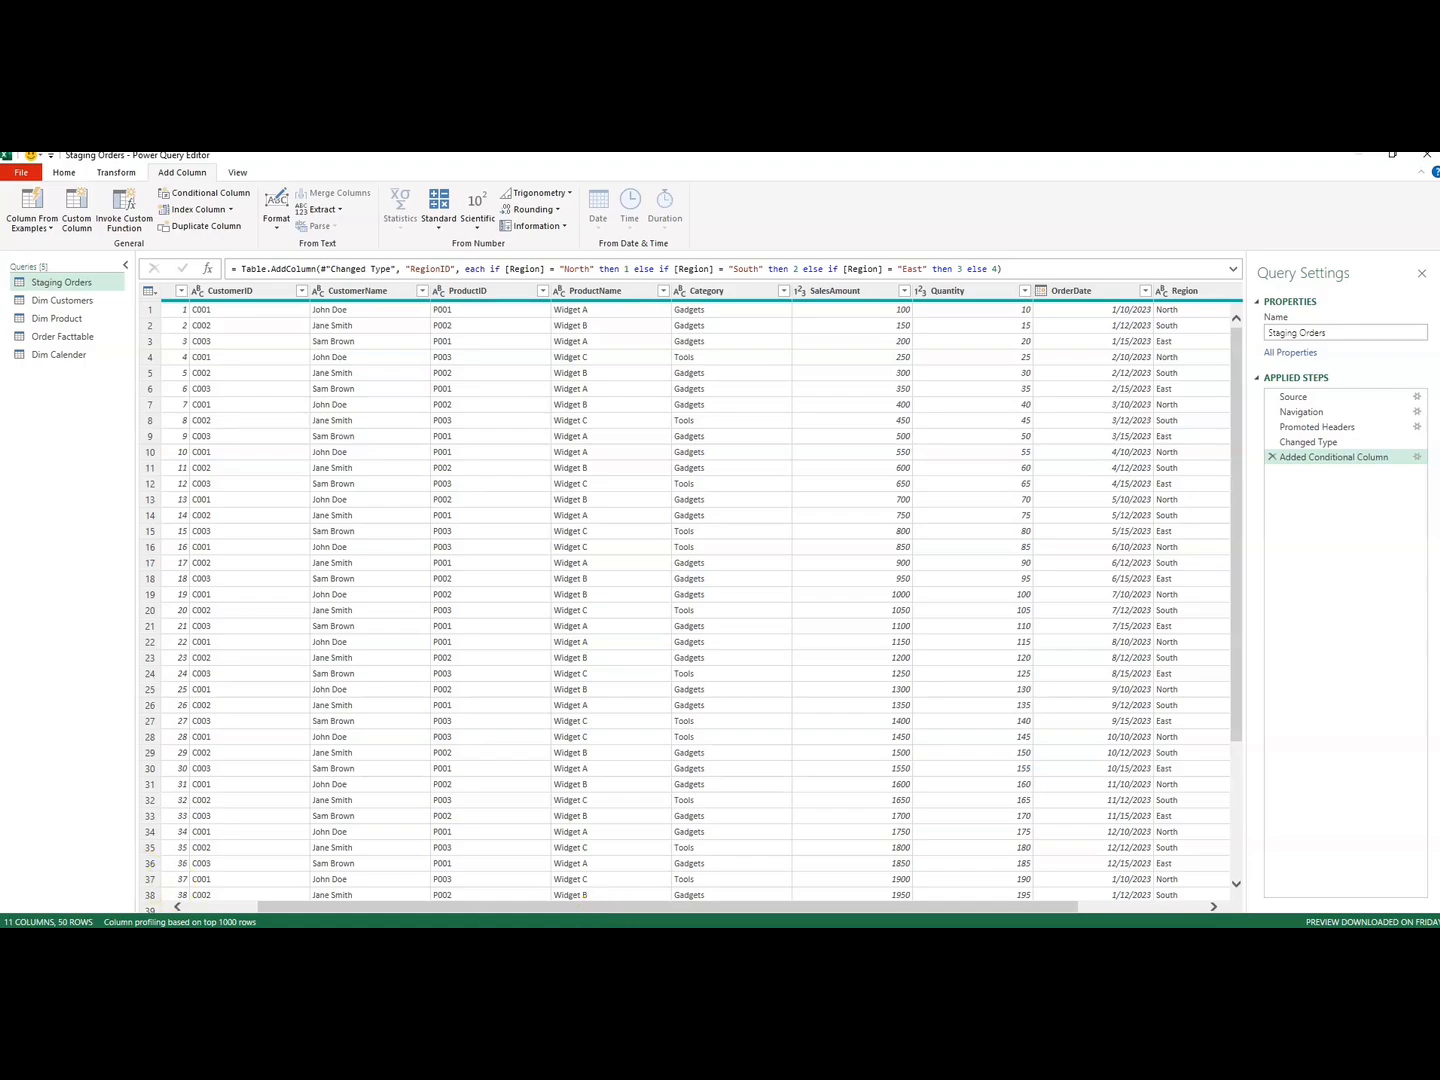
pyautogui.moveTo(299, 910); pyautogui.dragTo(209, 911)
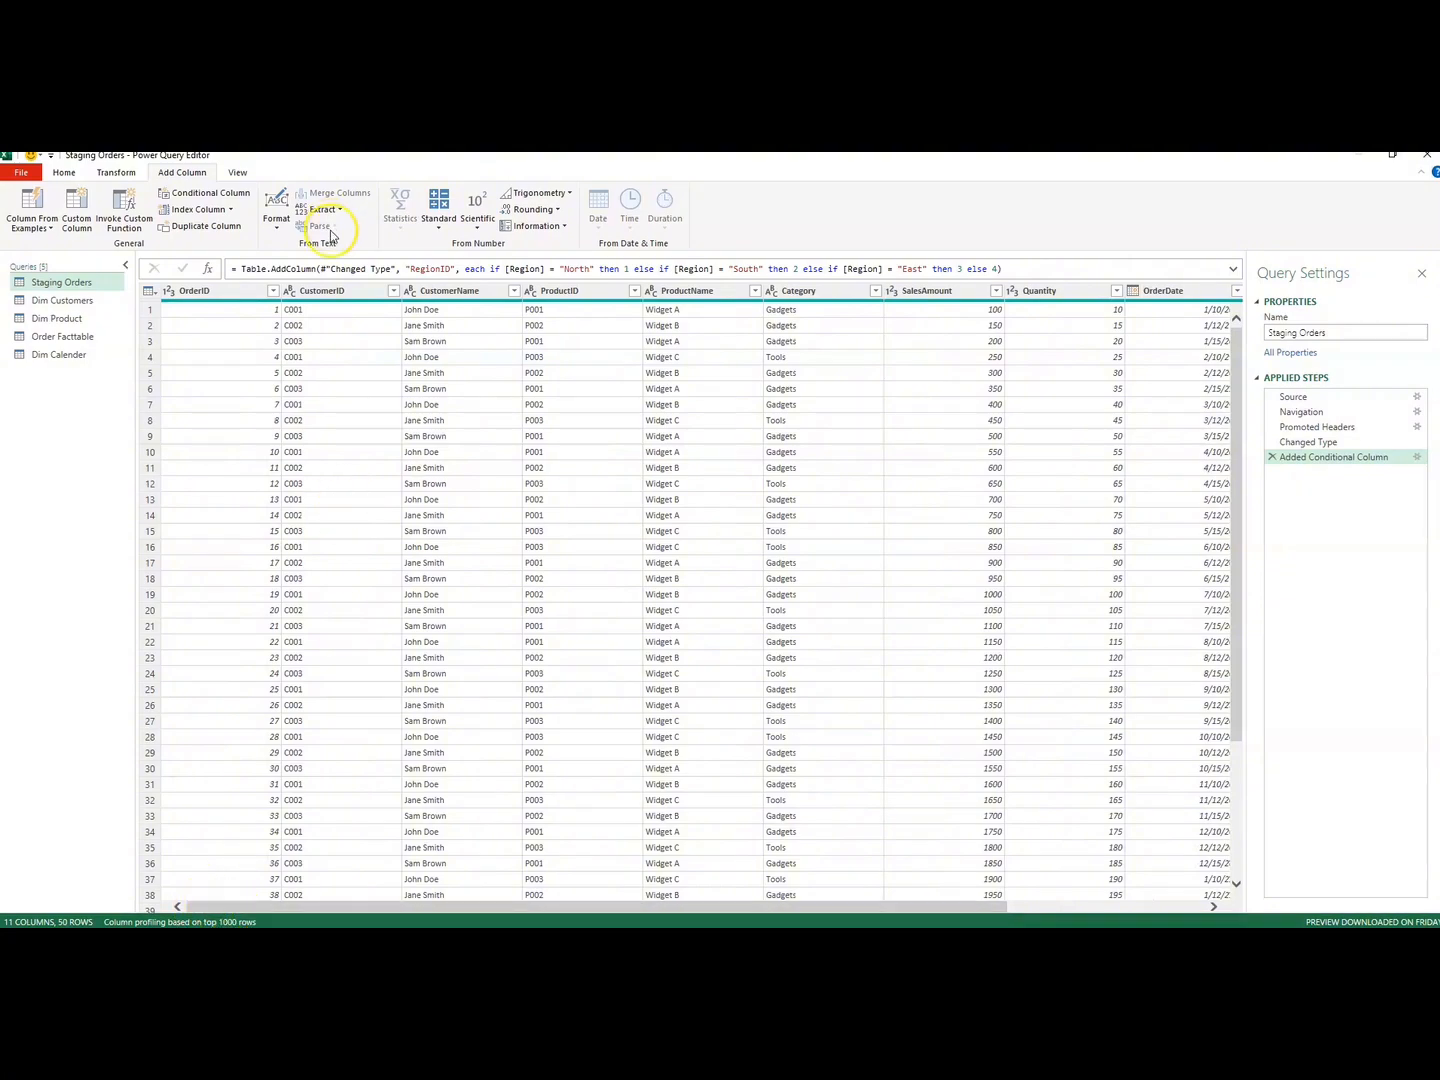
pyautogui.click(327, 292)
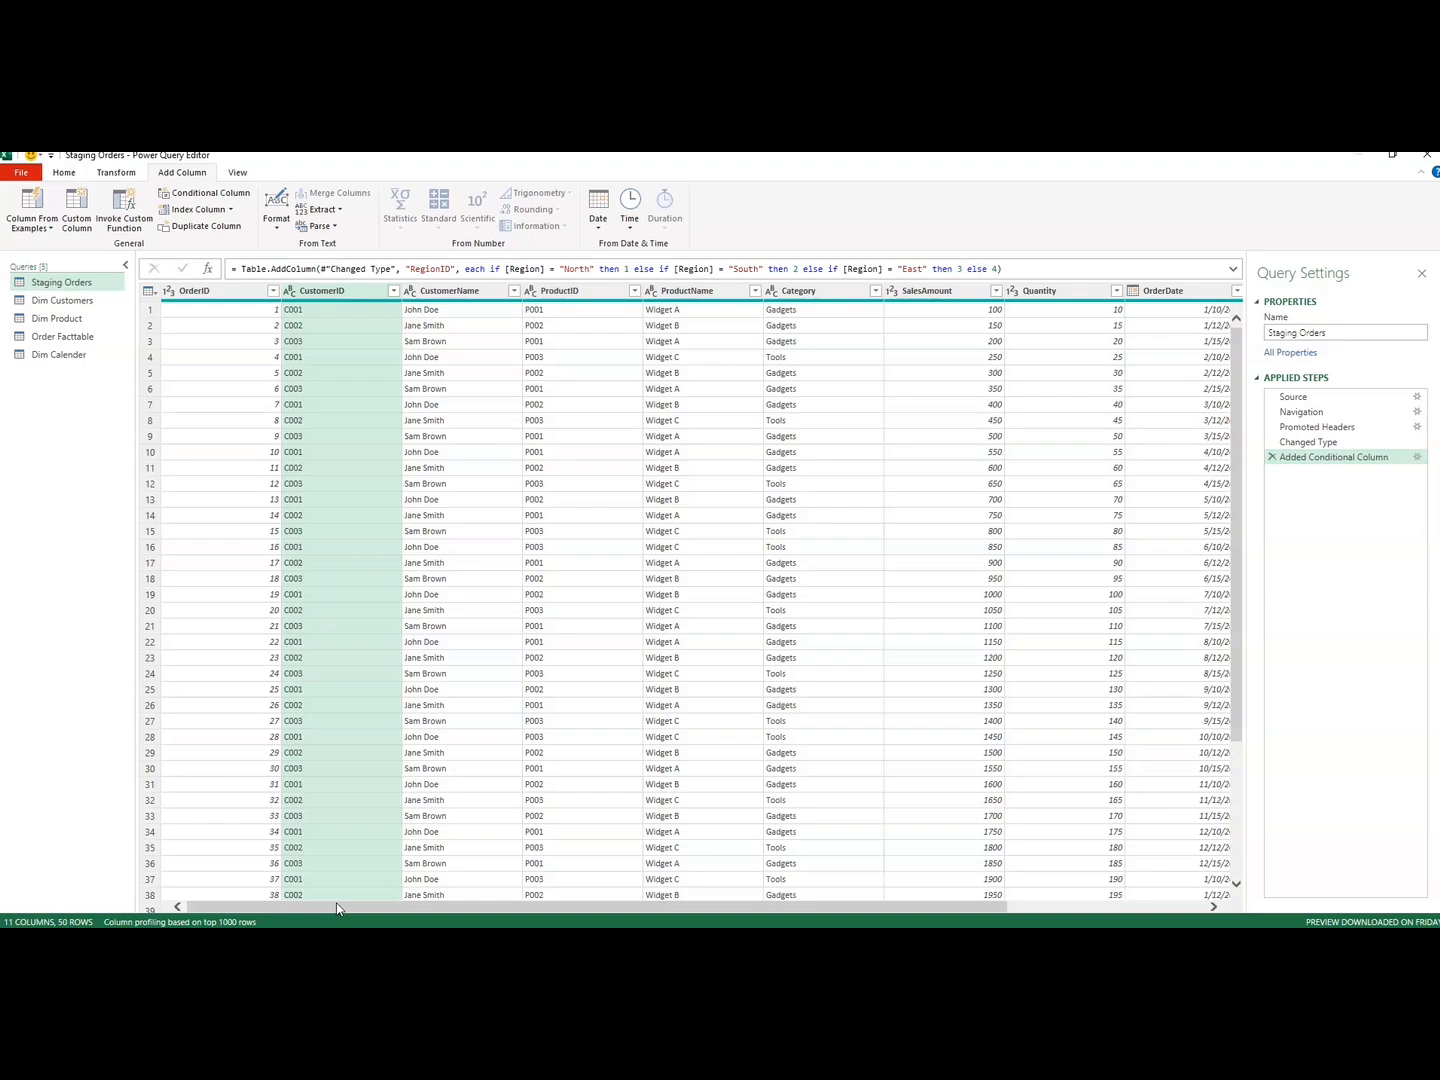
# - Review the Dim Customers, Dim Product, Order Facttable and Dim Calender queries one after another
pyautogui.click(58, 302)
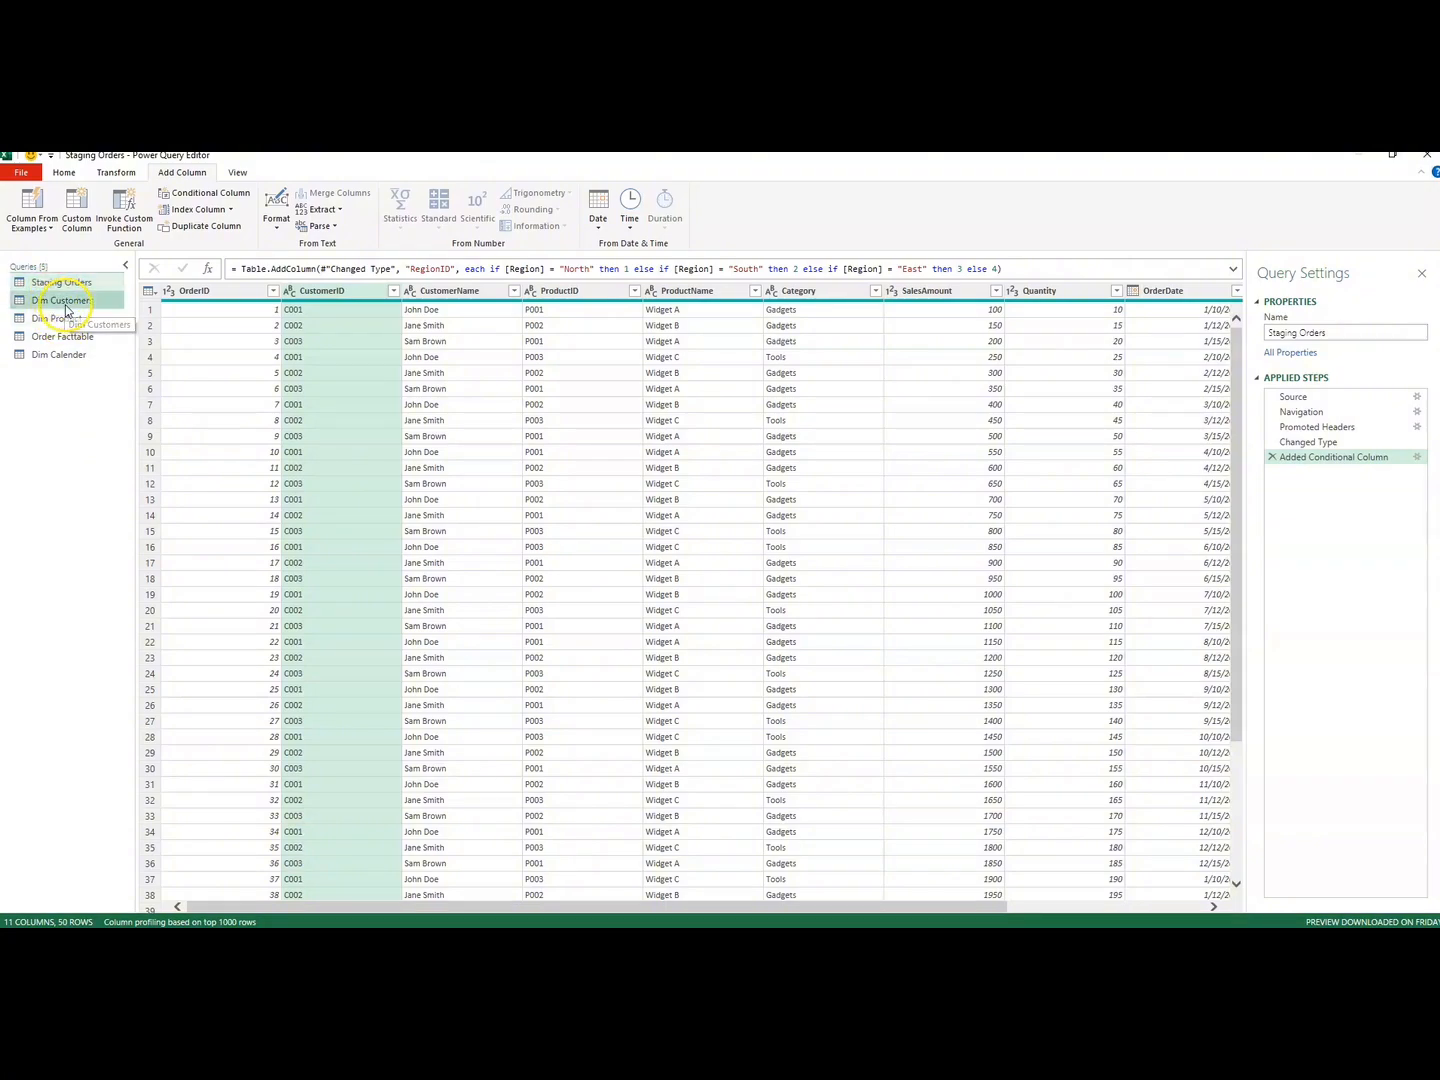
pyautogui.click(58, 318)
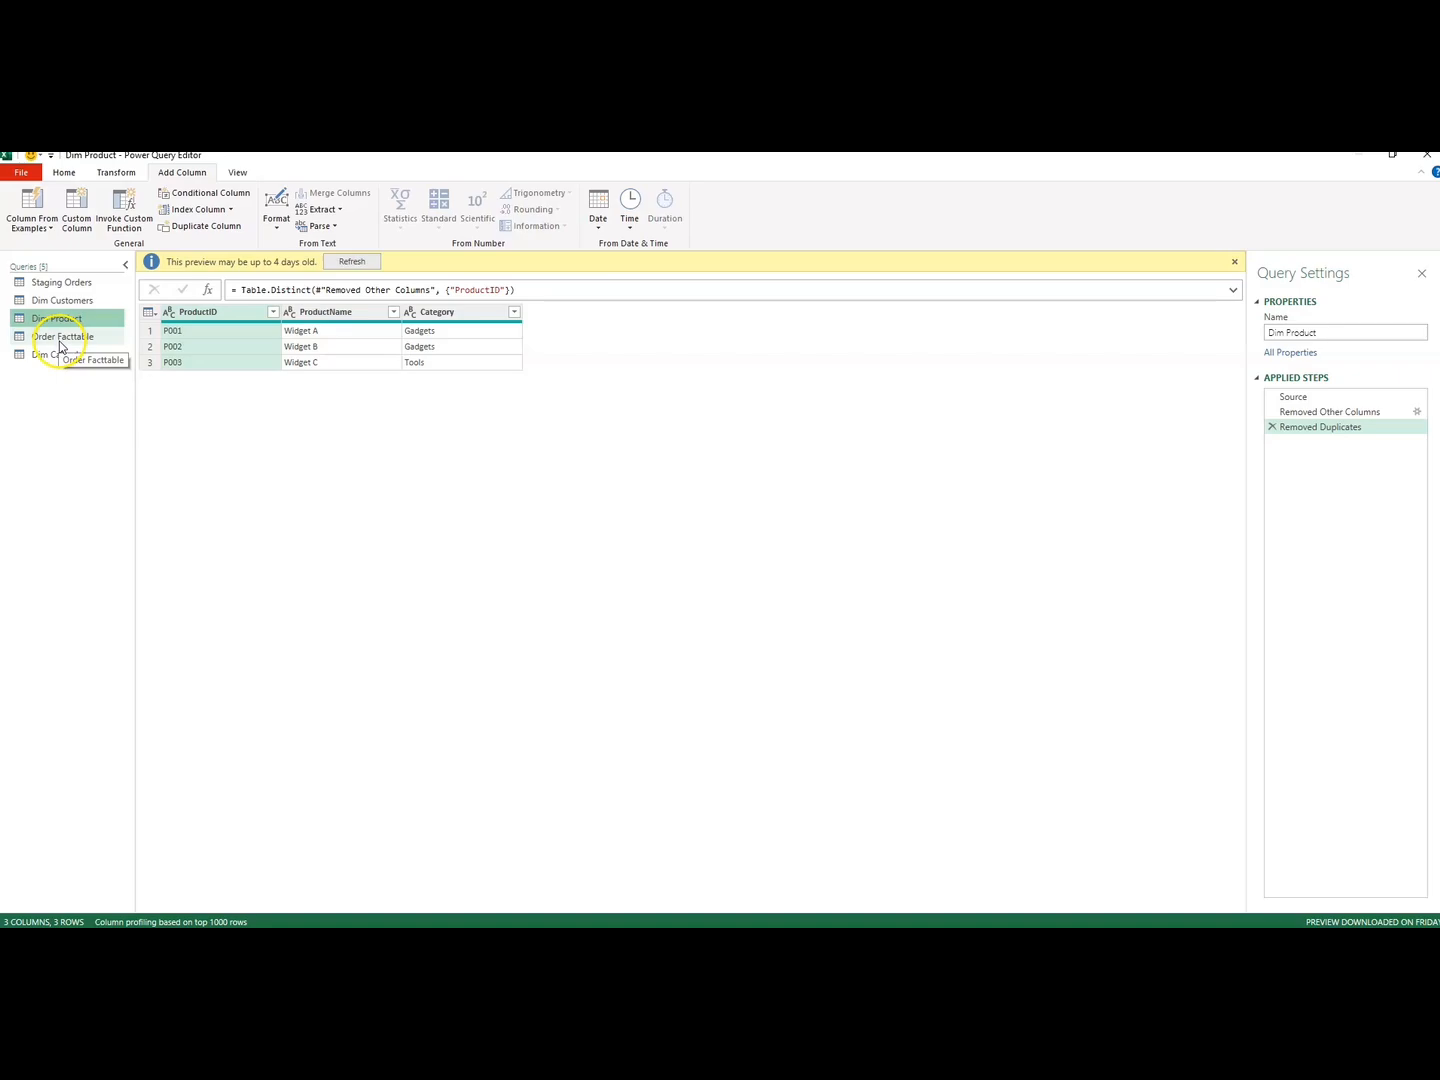
pyautogui.click(60, 339)
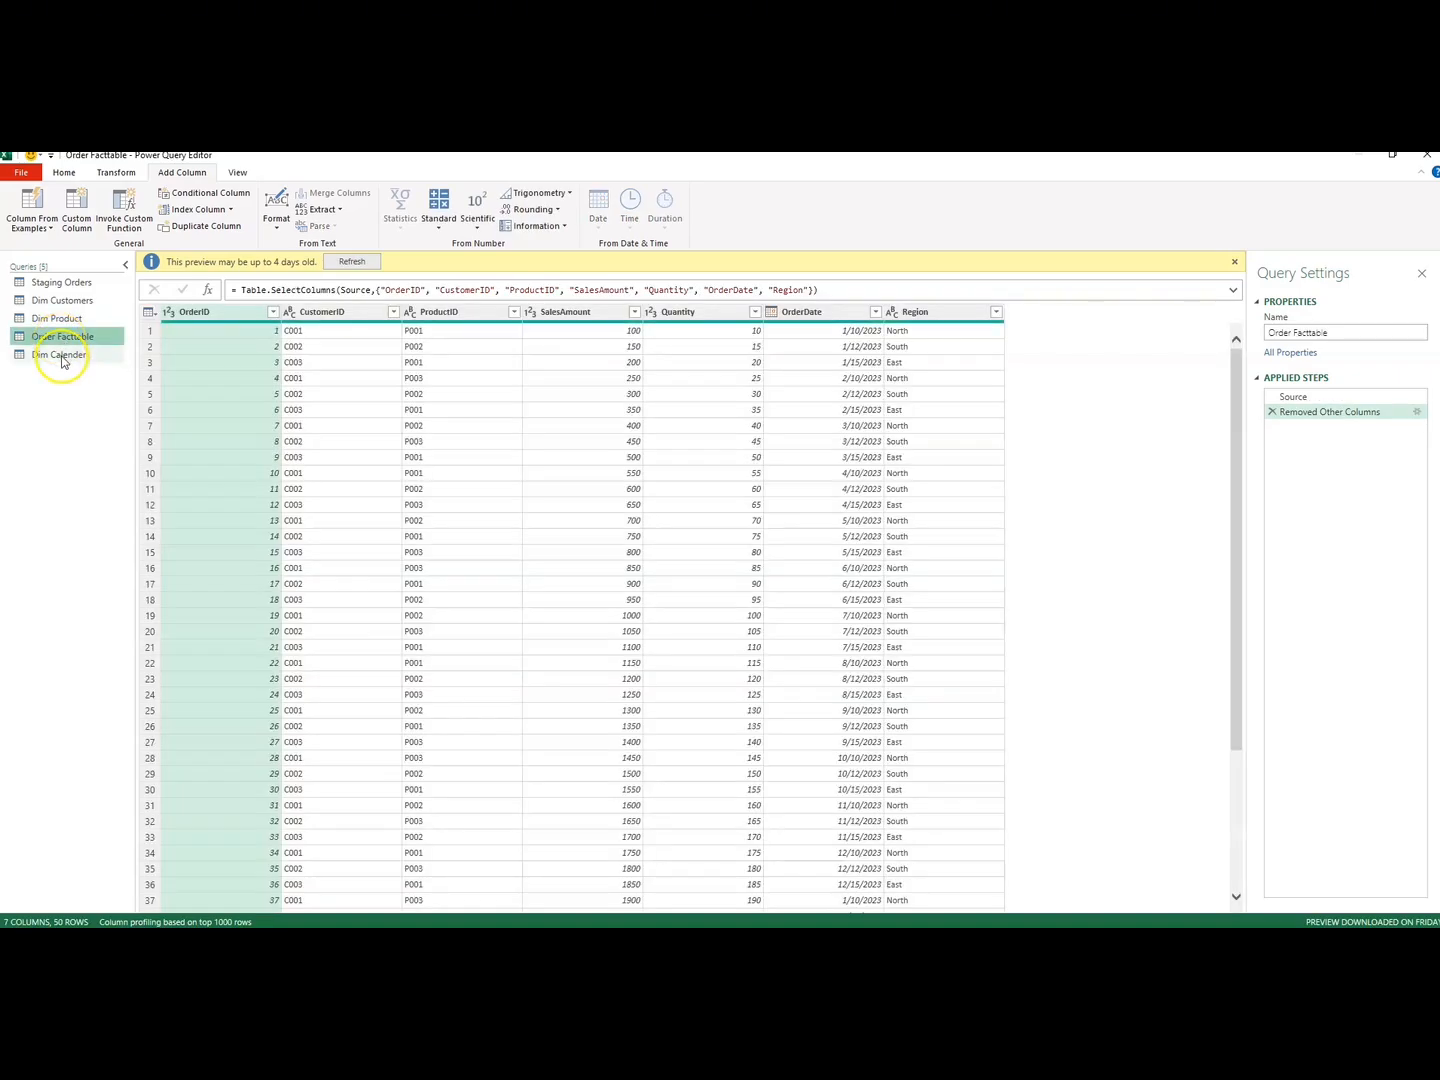
pyautogui.click(60, 356)
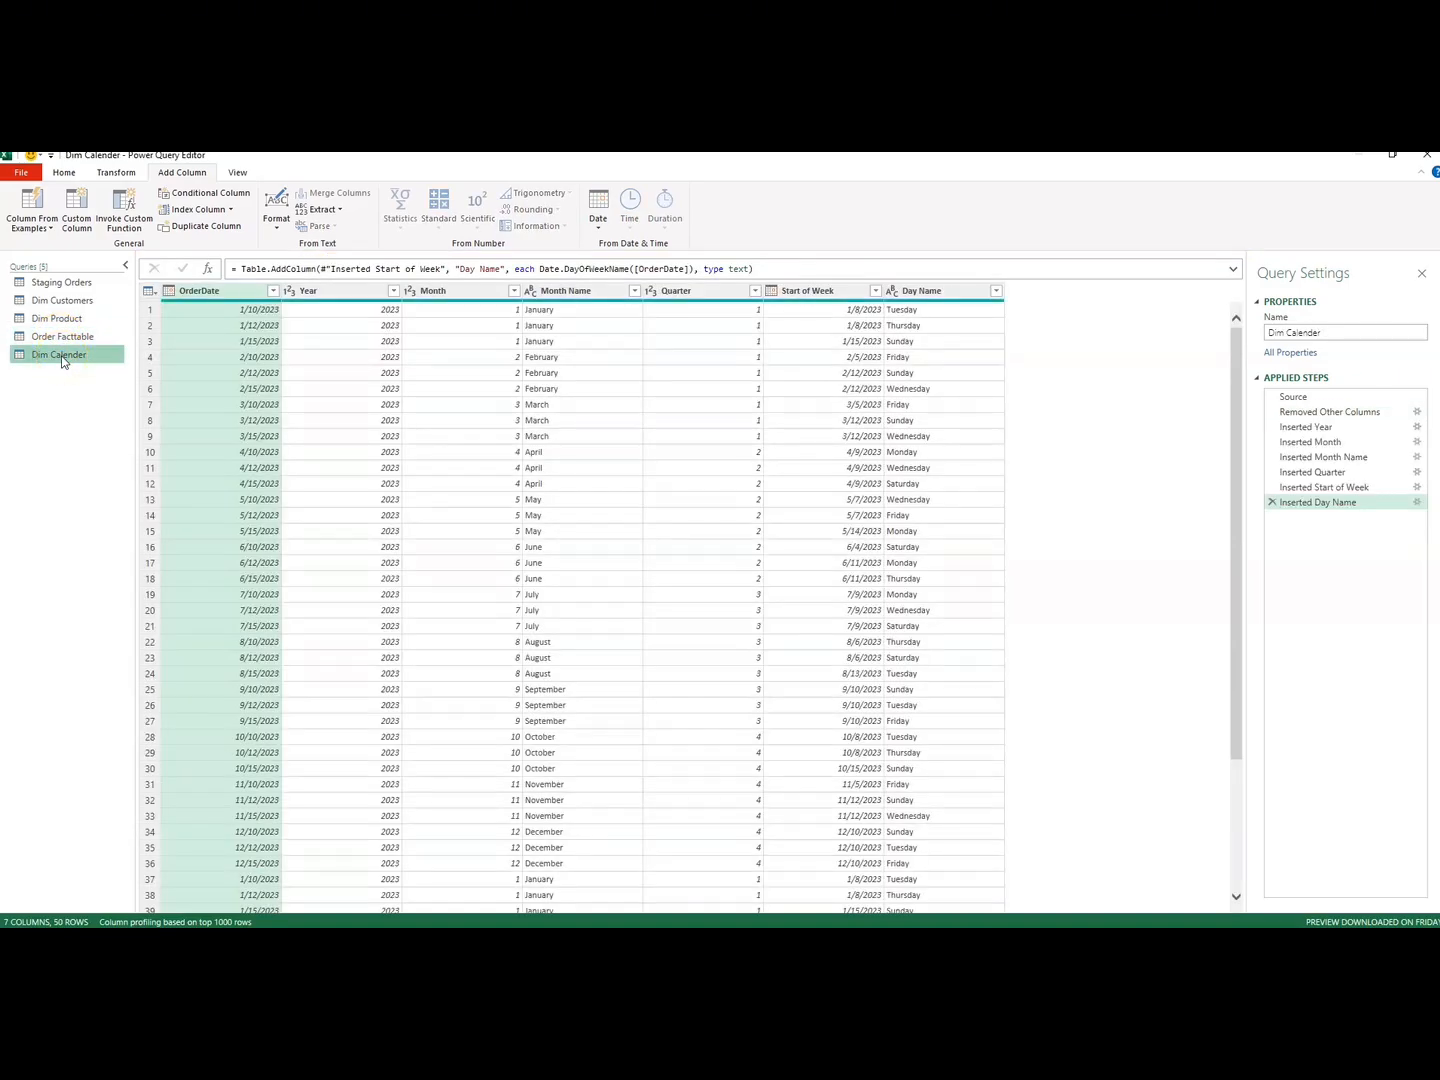
# - Create a new query that references Staging Orders and dismiss its preview-age notice
pyautogui.click(46, 287)
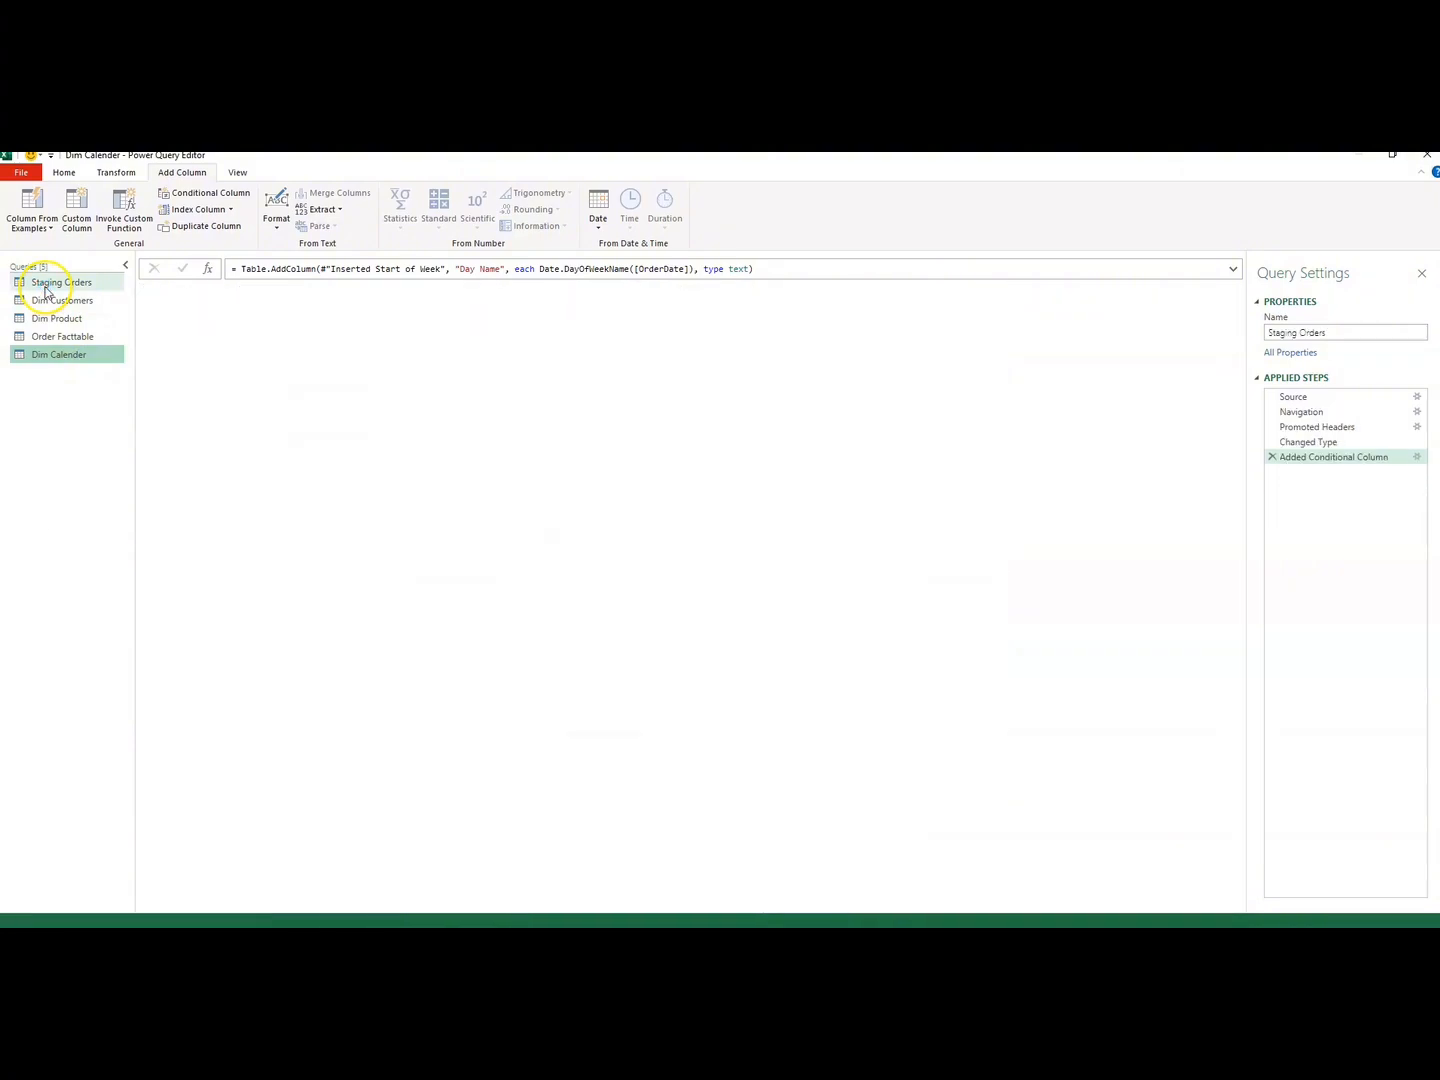
pyautogui.rightClick(47, 287)
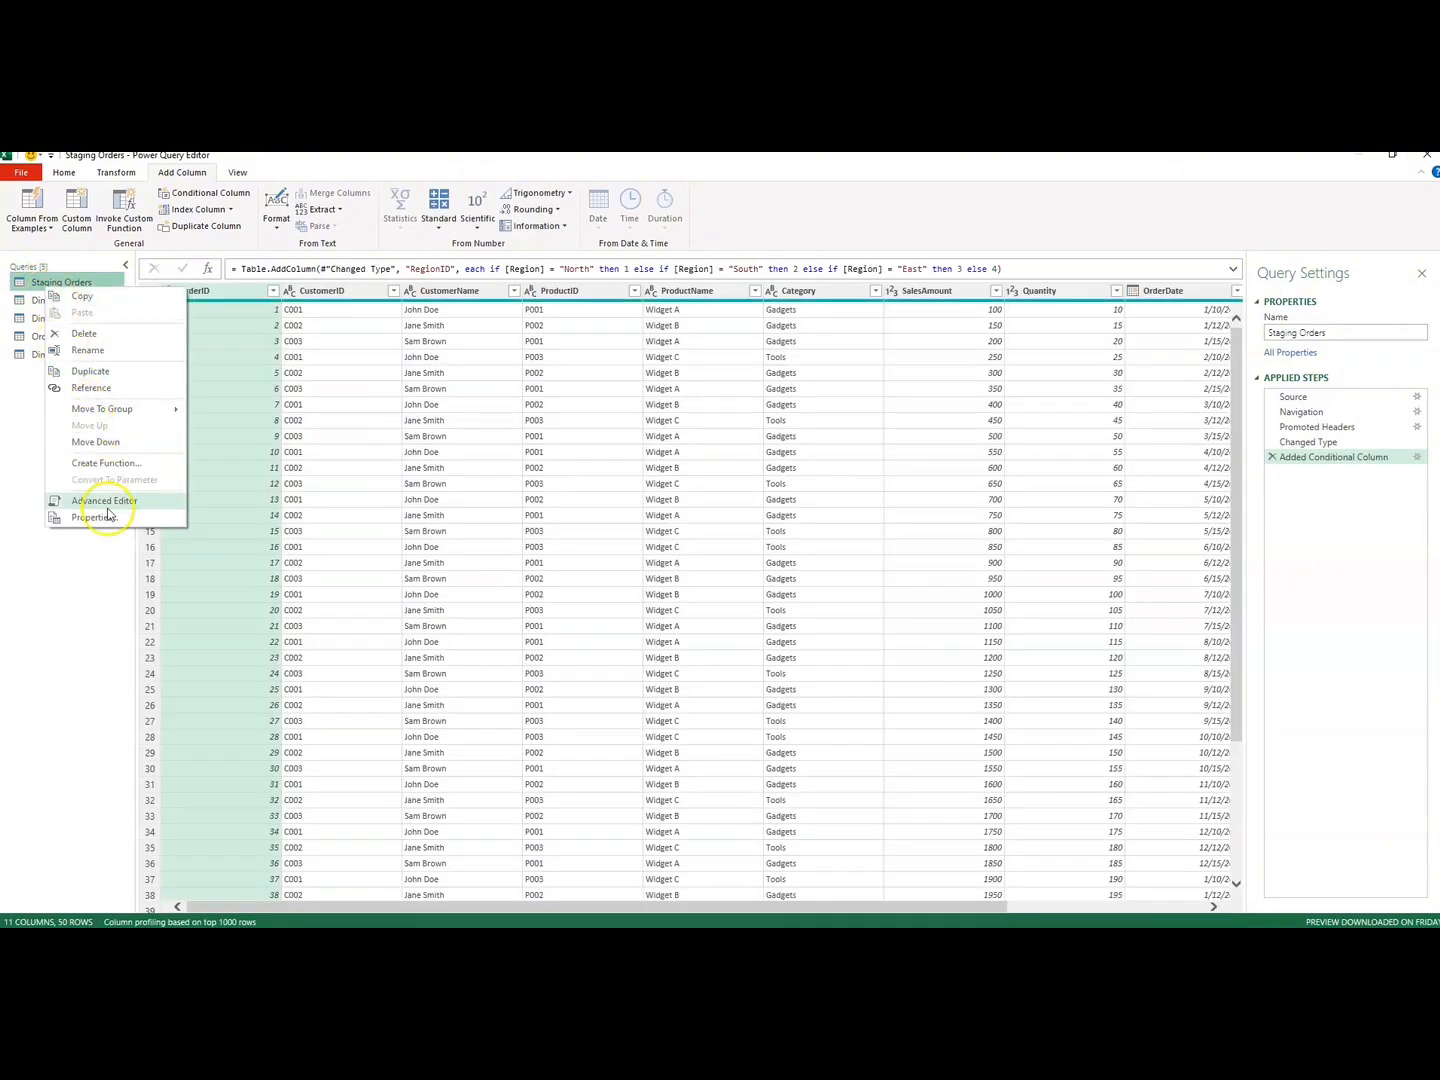
pyautogui.click(87, 371)
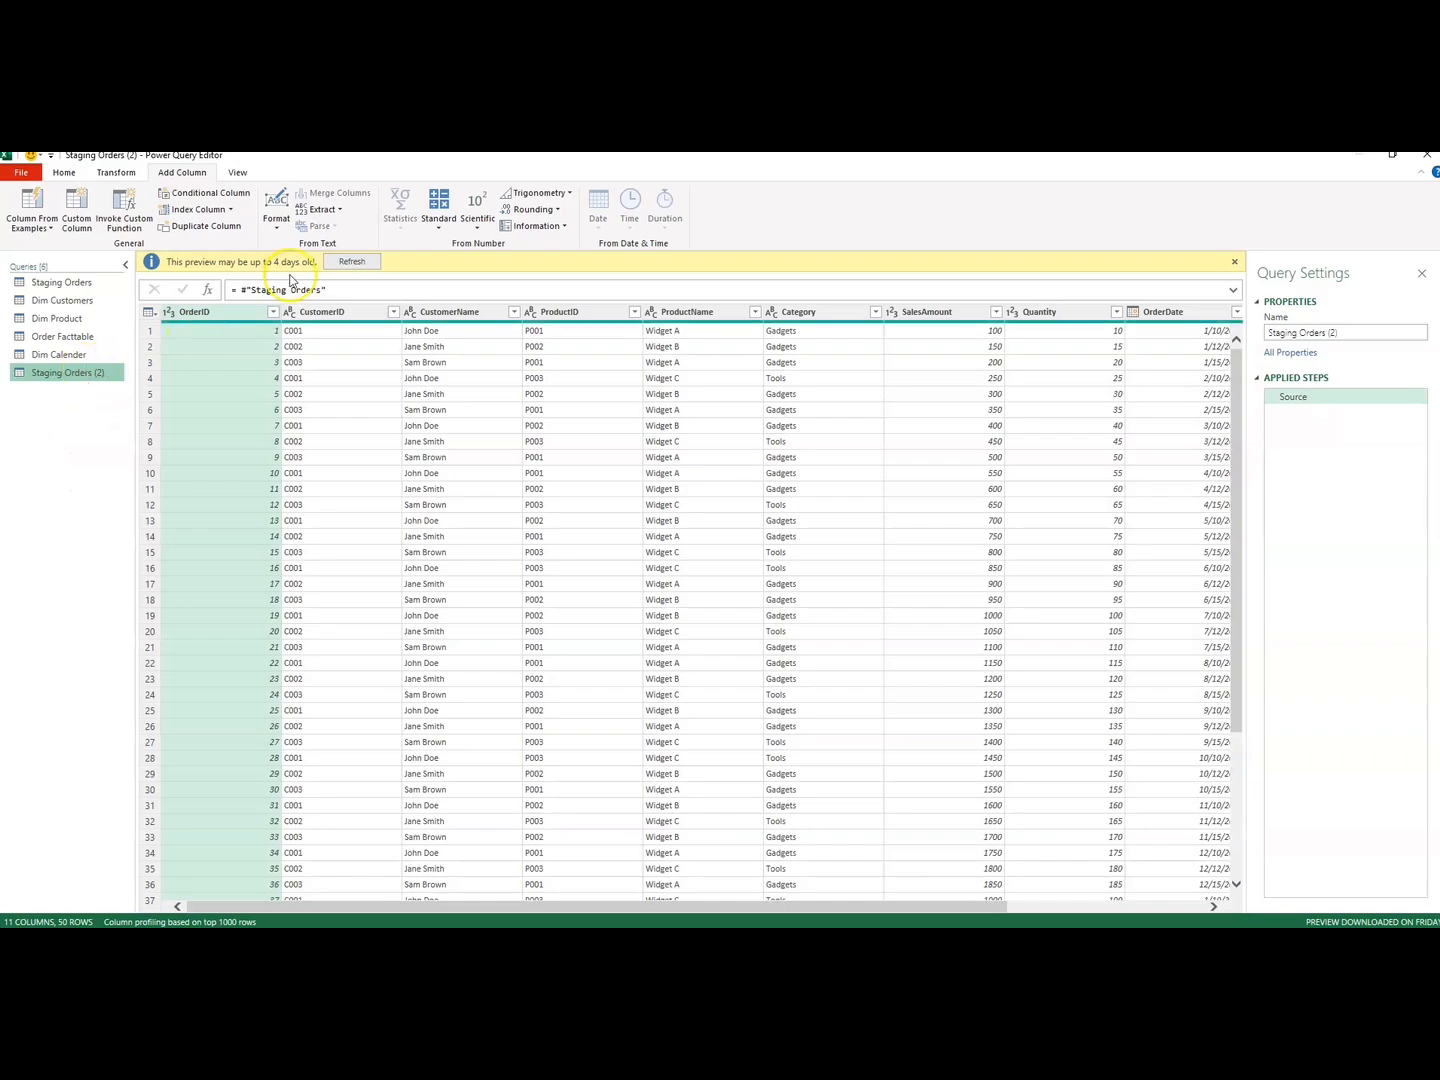
pyautogui.click(1236, 261)
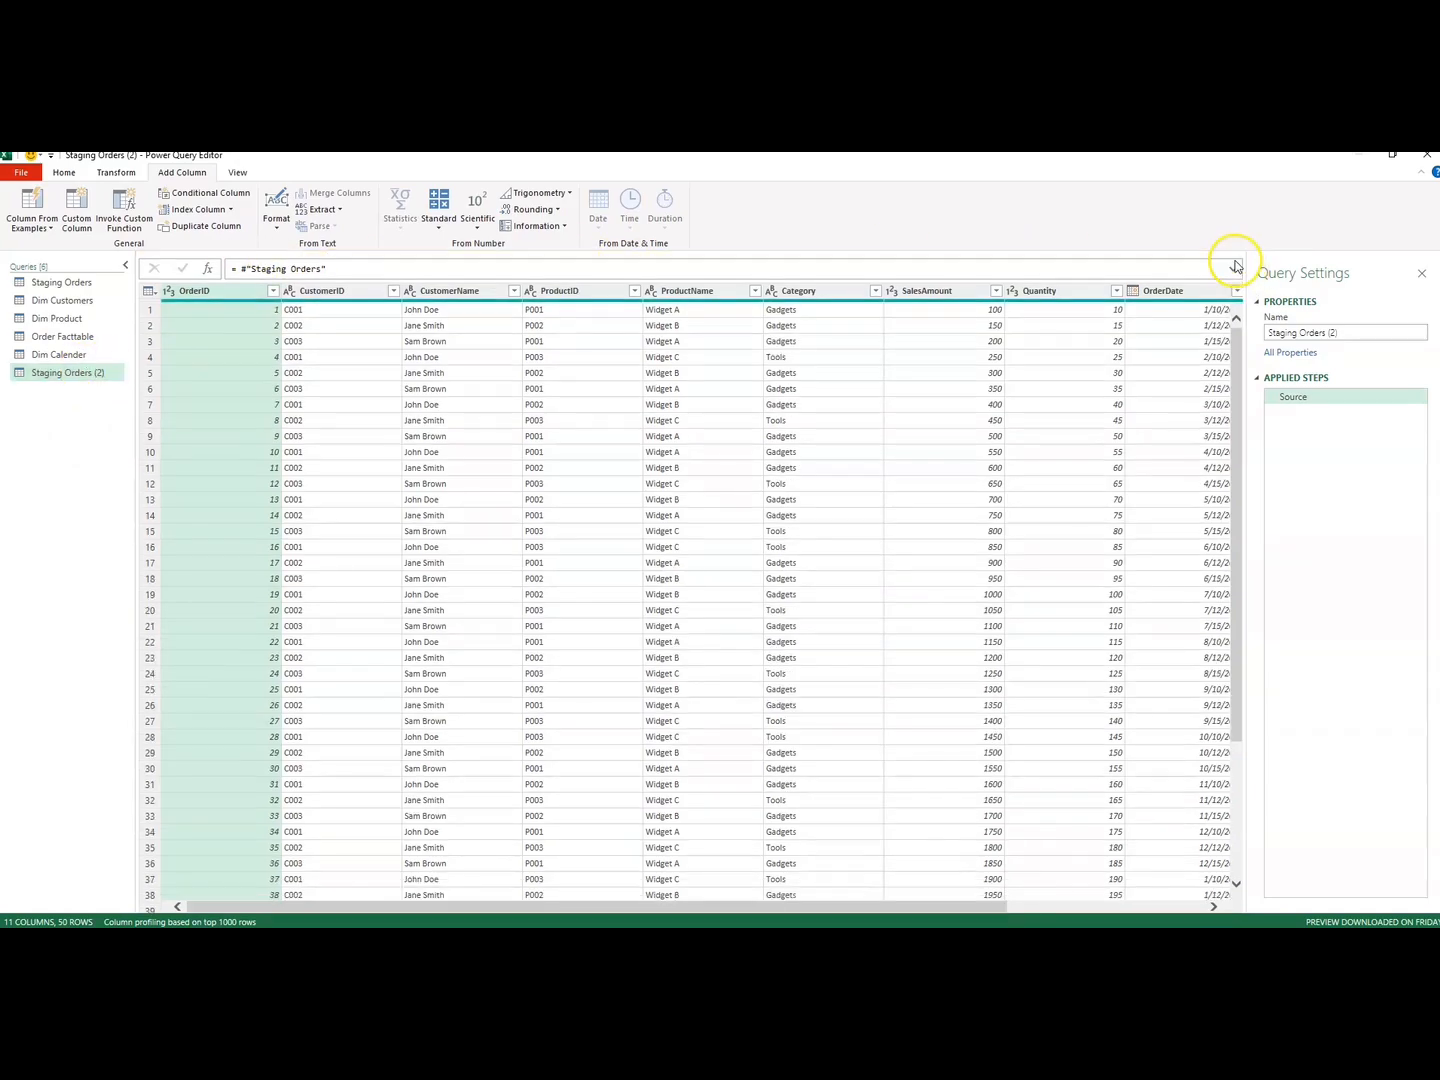
# - Keep only the Region and RegionID columns in the new query referencing Staging Orders
pyautogui.click(63, 172)
pyautogui.click(214, 230)
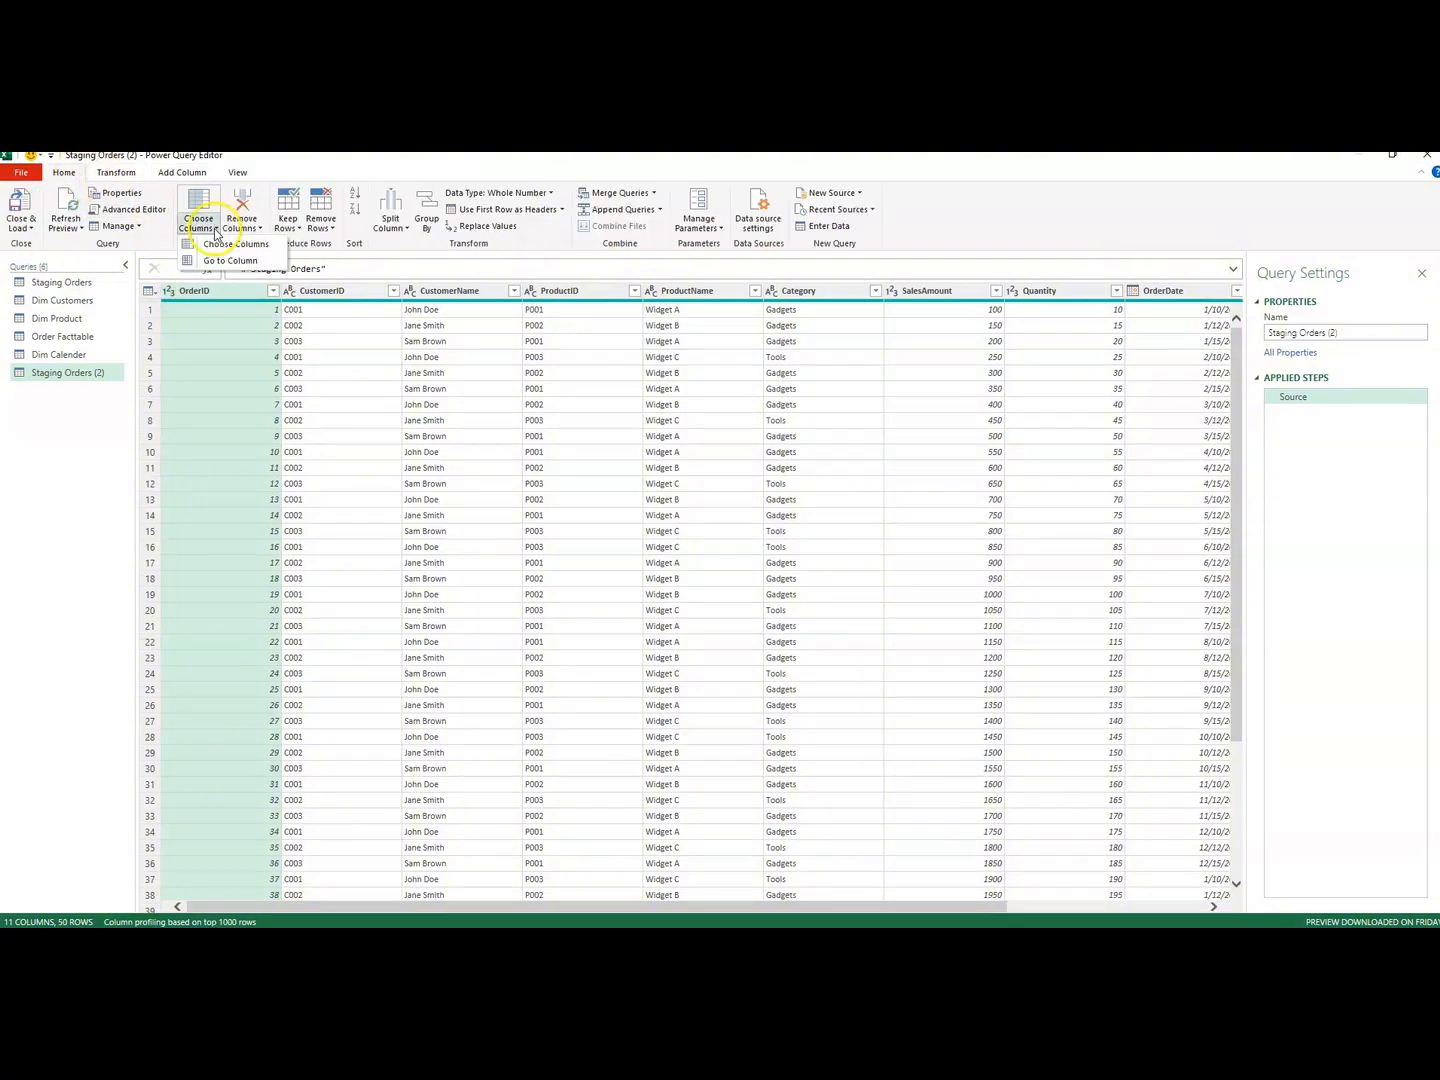
pyautogui.click(224, 244)
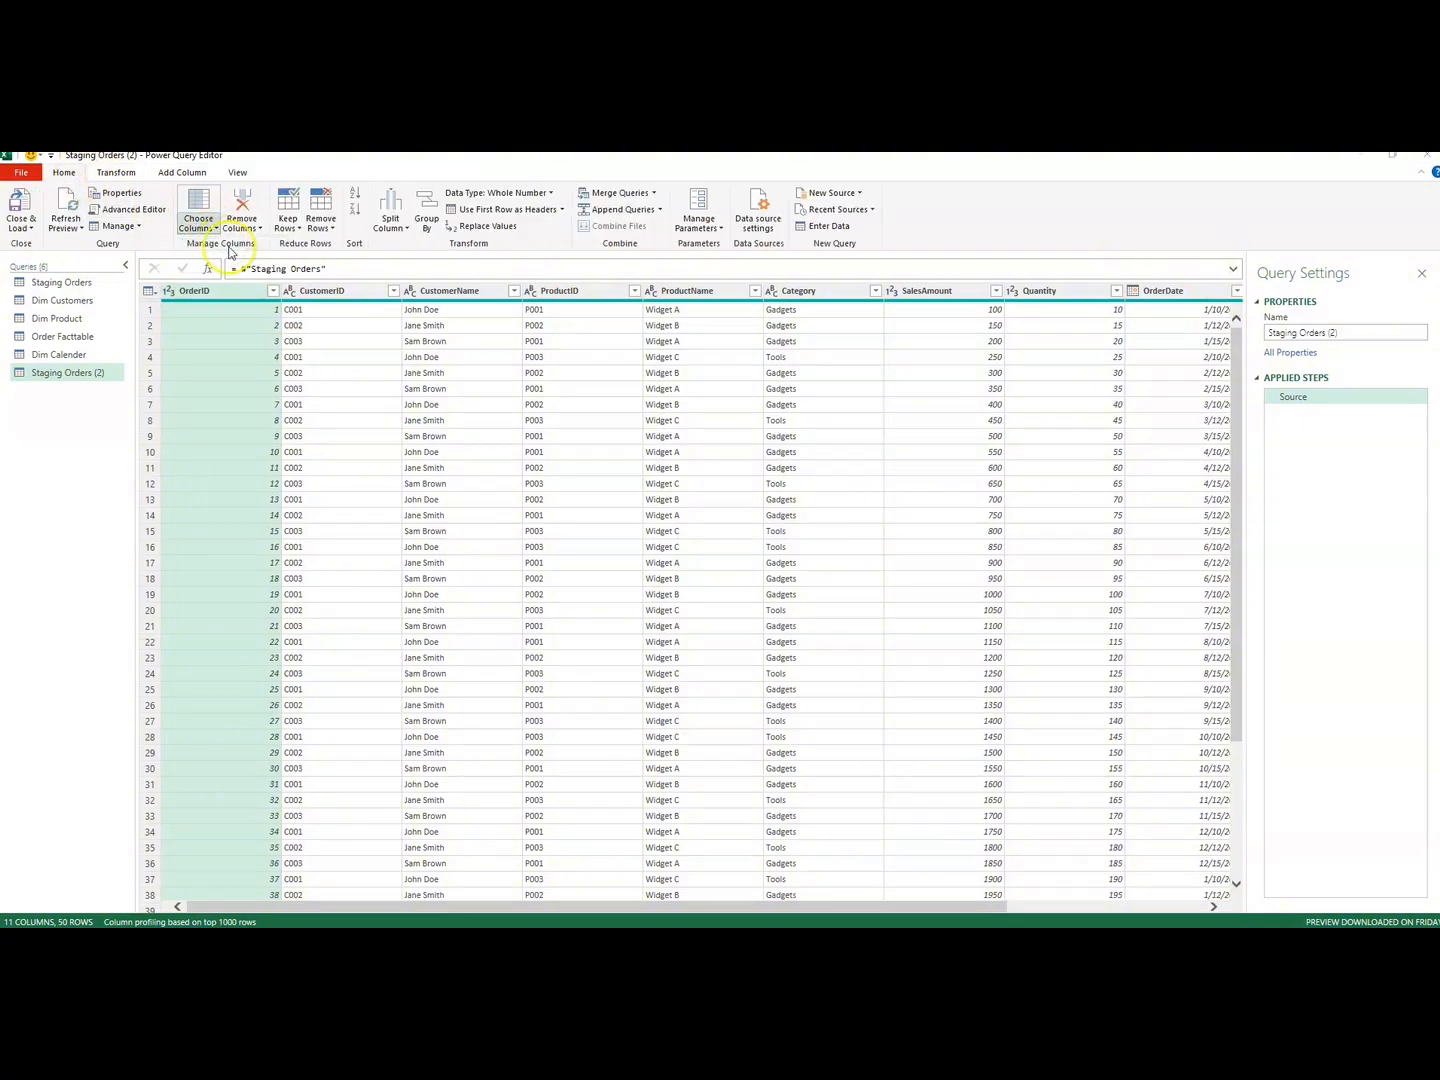
pyautogui.click(627, 404)
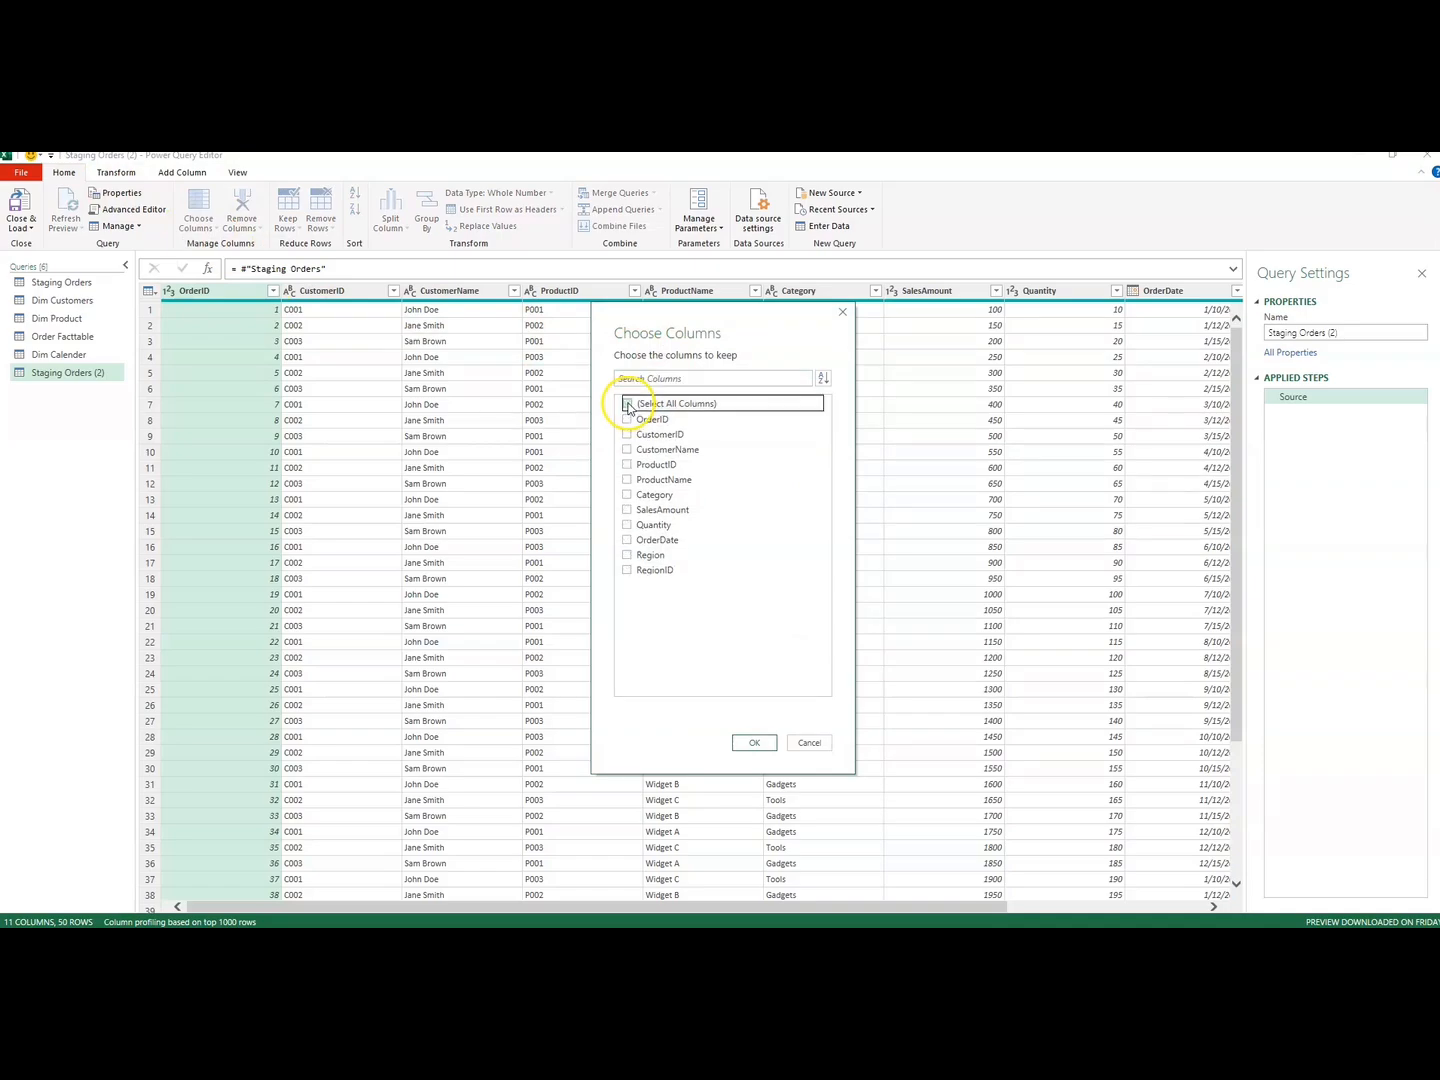
pyautogui.click(627, 555)
pyautogui.click(627, 572)
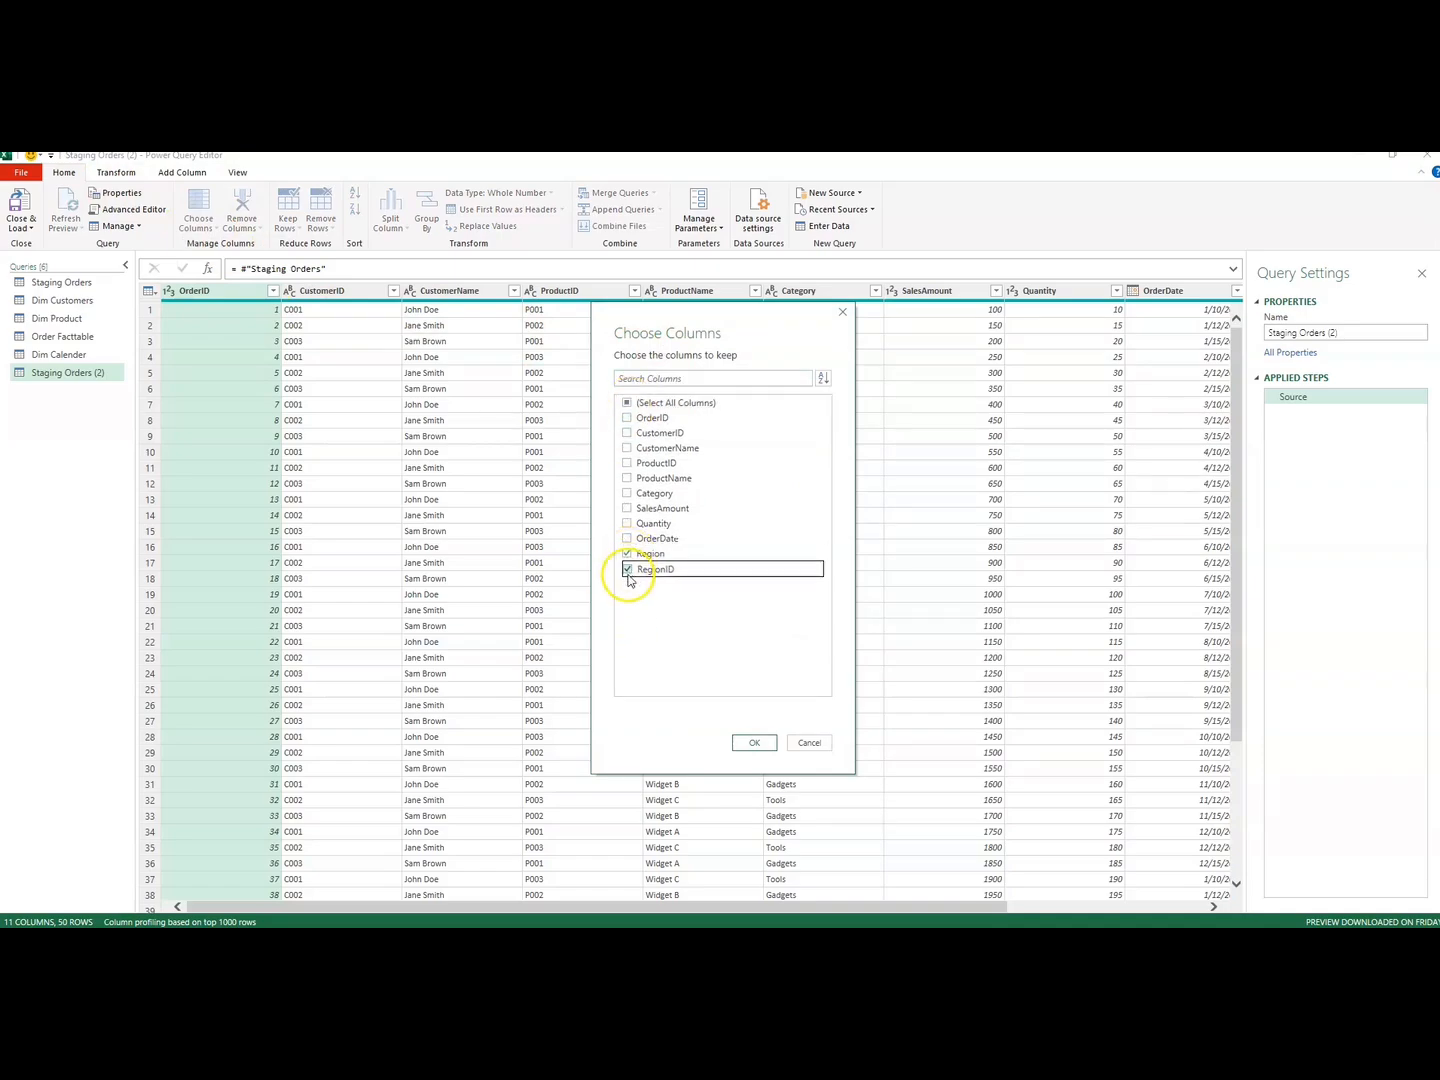
pyautogui.click(754, 745)
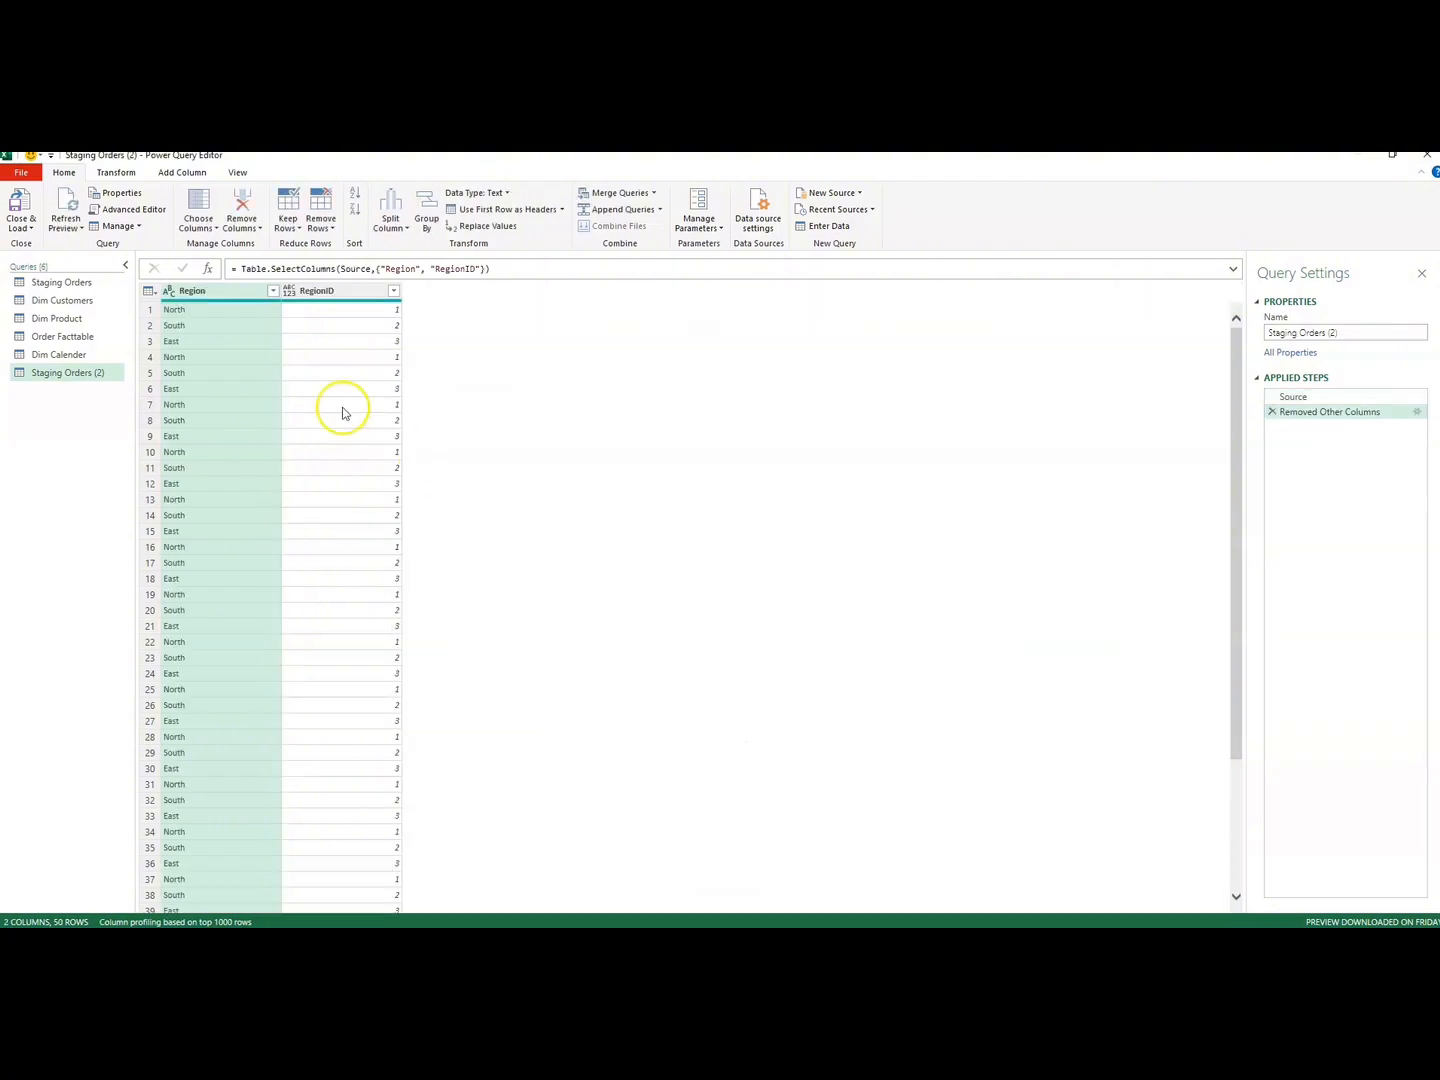
# - Place the RegionID column before Region and remove duplicate rows based on RegionID
pyautogui.moveTo(330, 291); pyautogui.dragTo(212, 284)
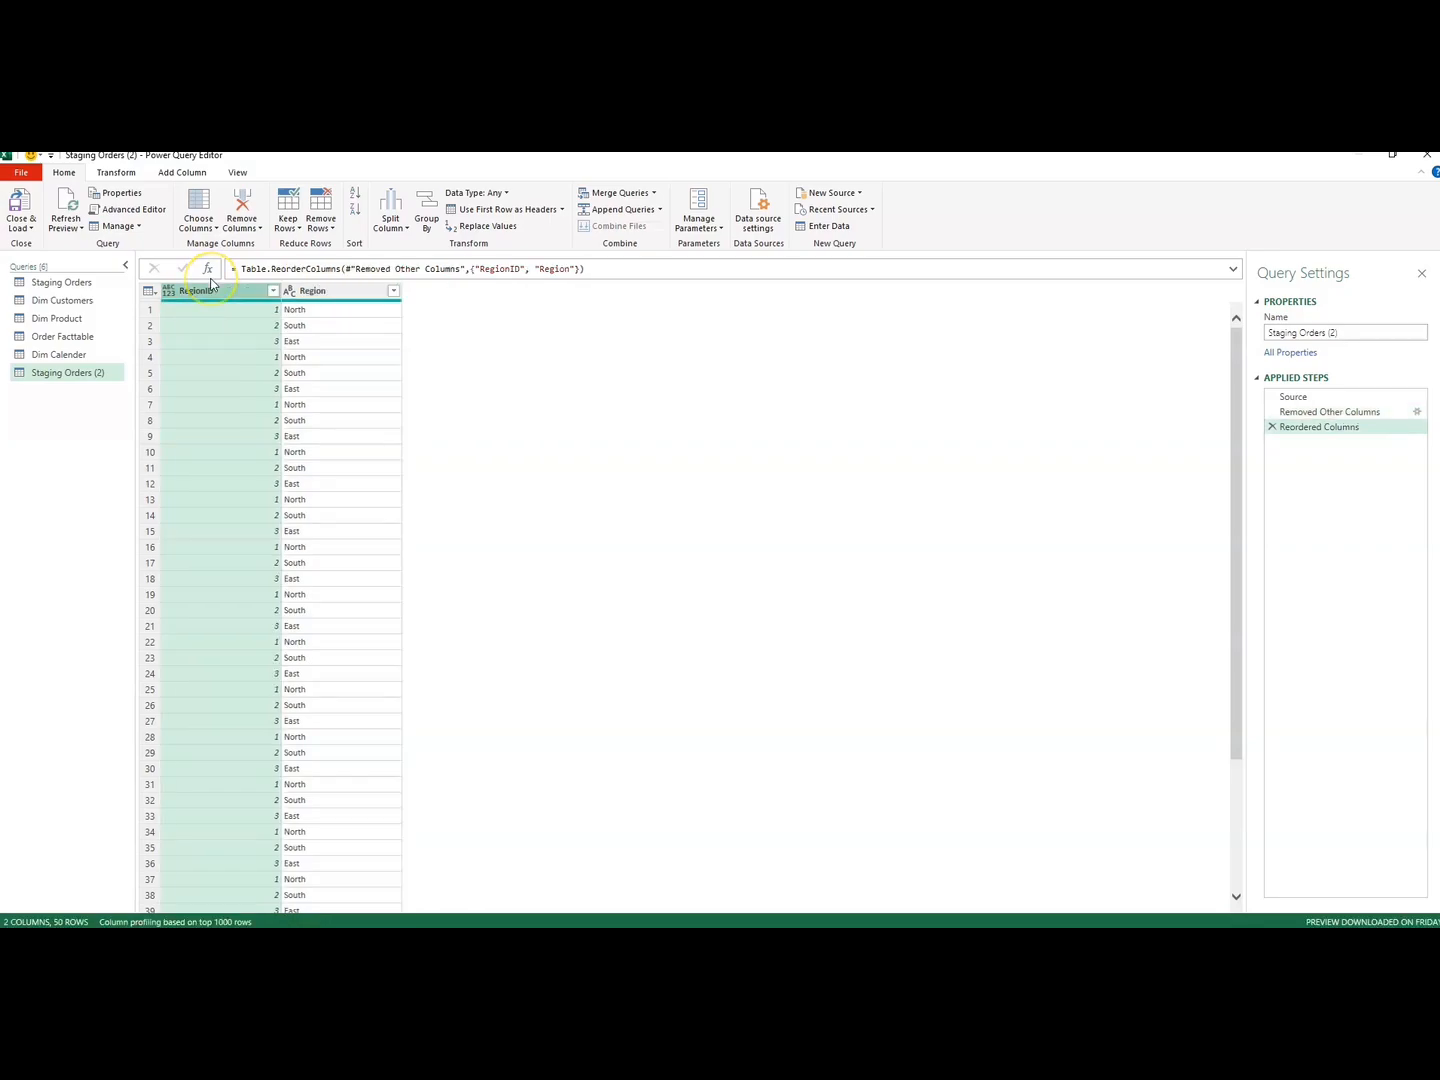
pyautogui.rightClick(212, 292)
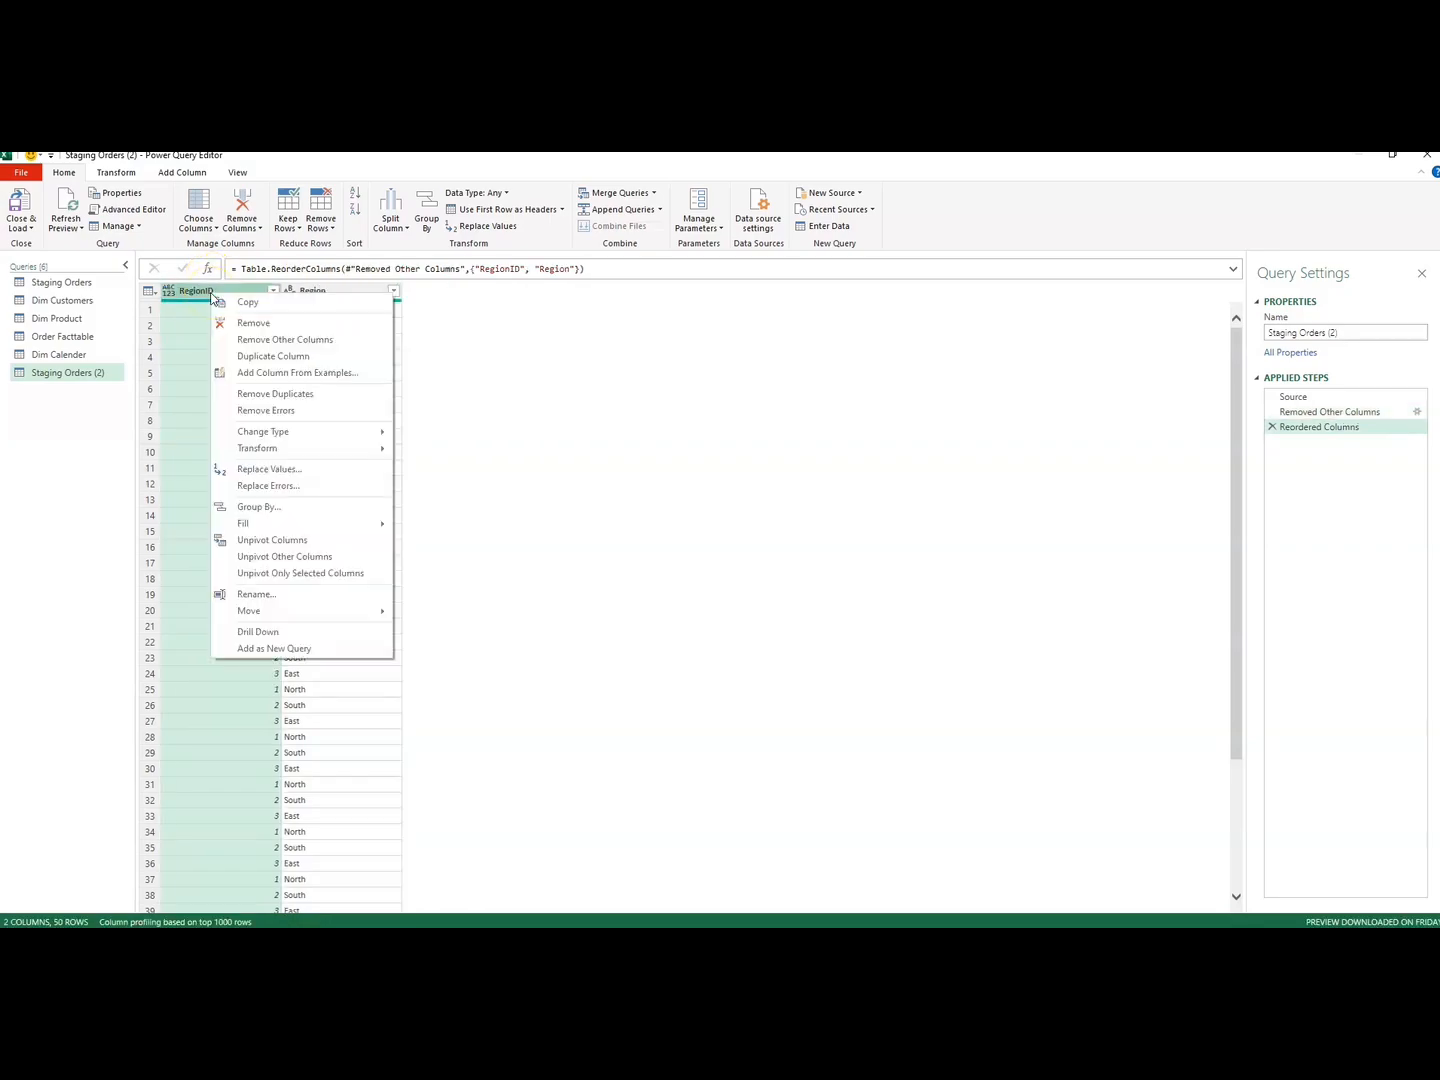
pyautogui.click(261, 394)
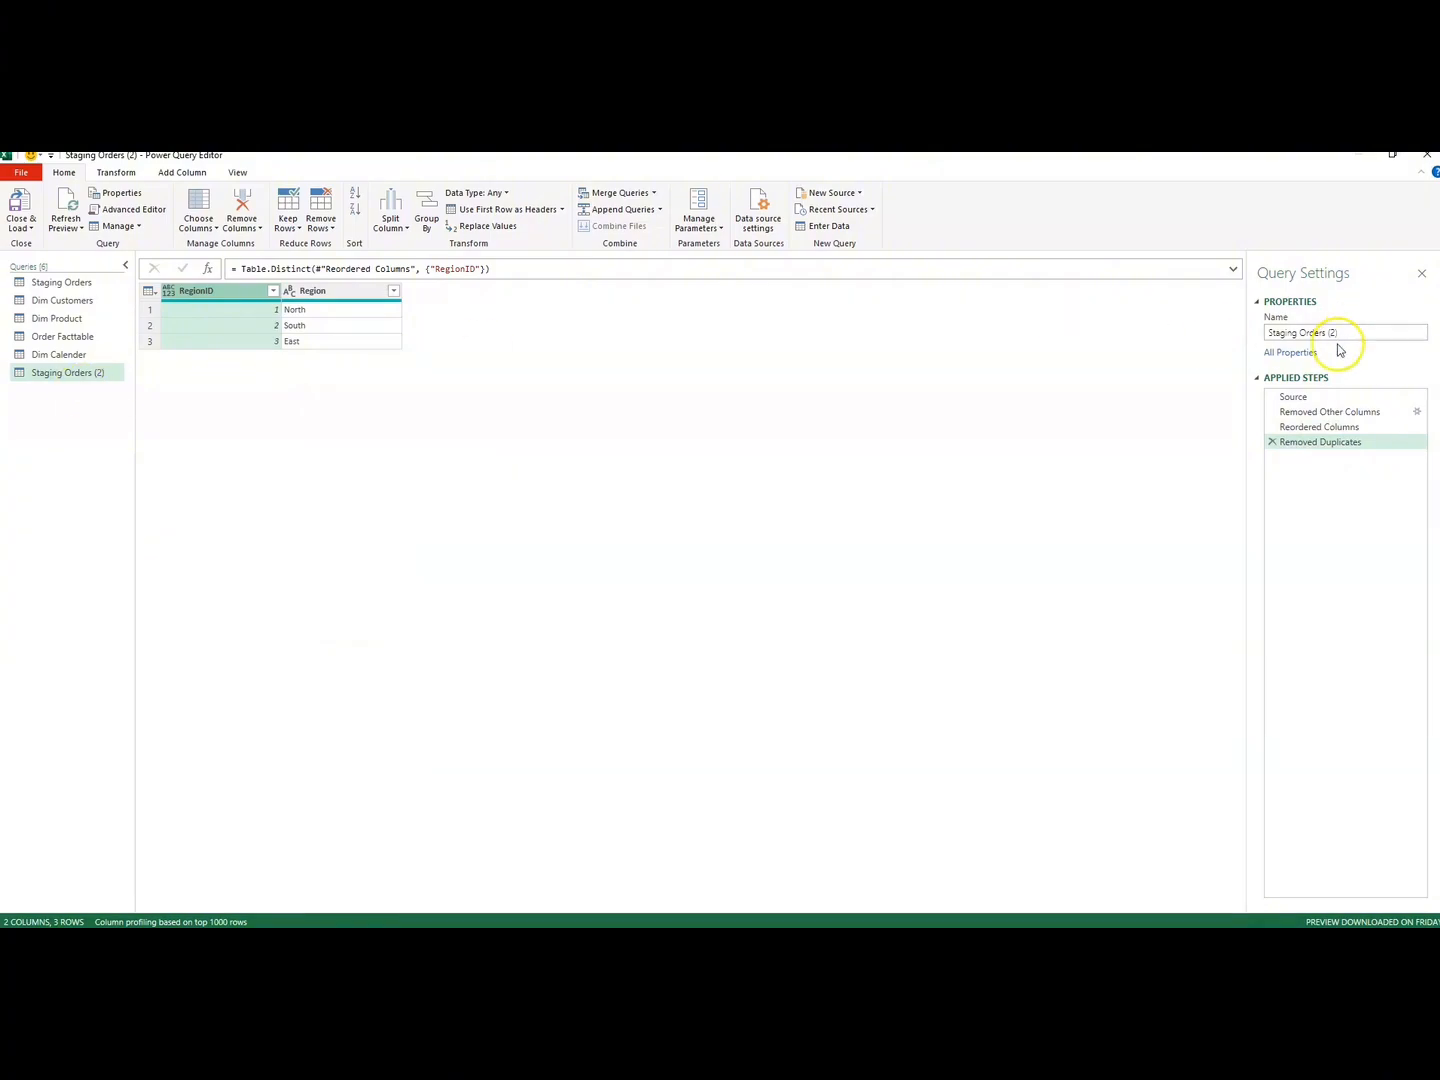
# - Rename the new region query as Dim Region
pyautogui.moveTo(1344, 333); pyautogui.dragTo(1259, 338)
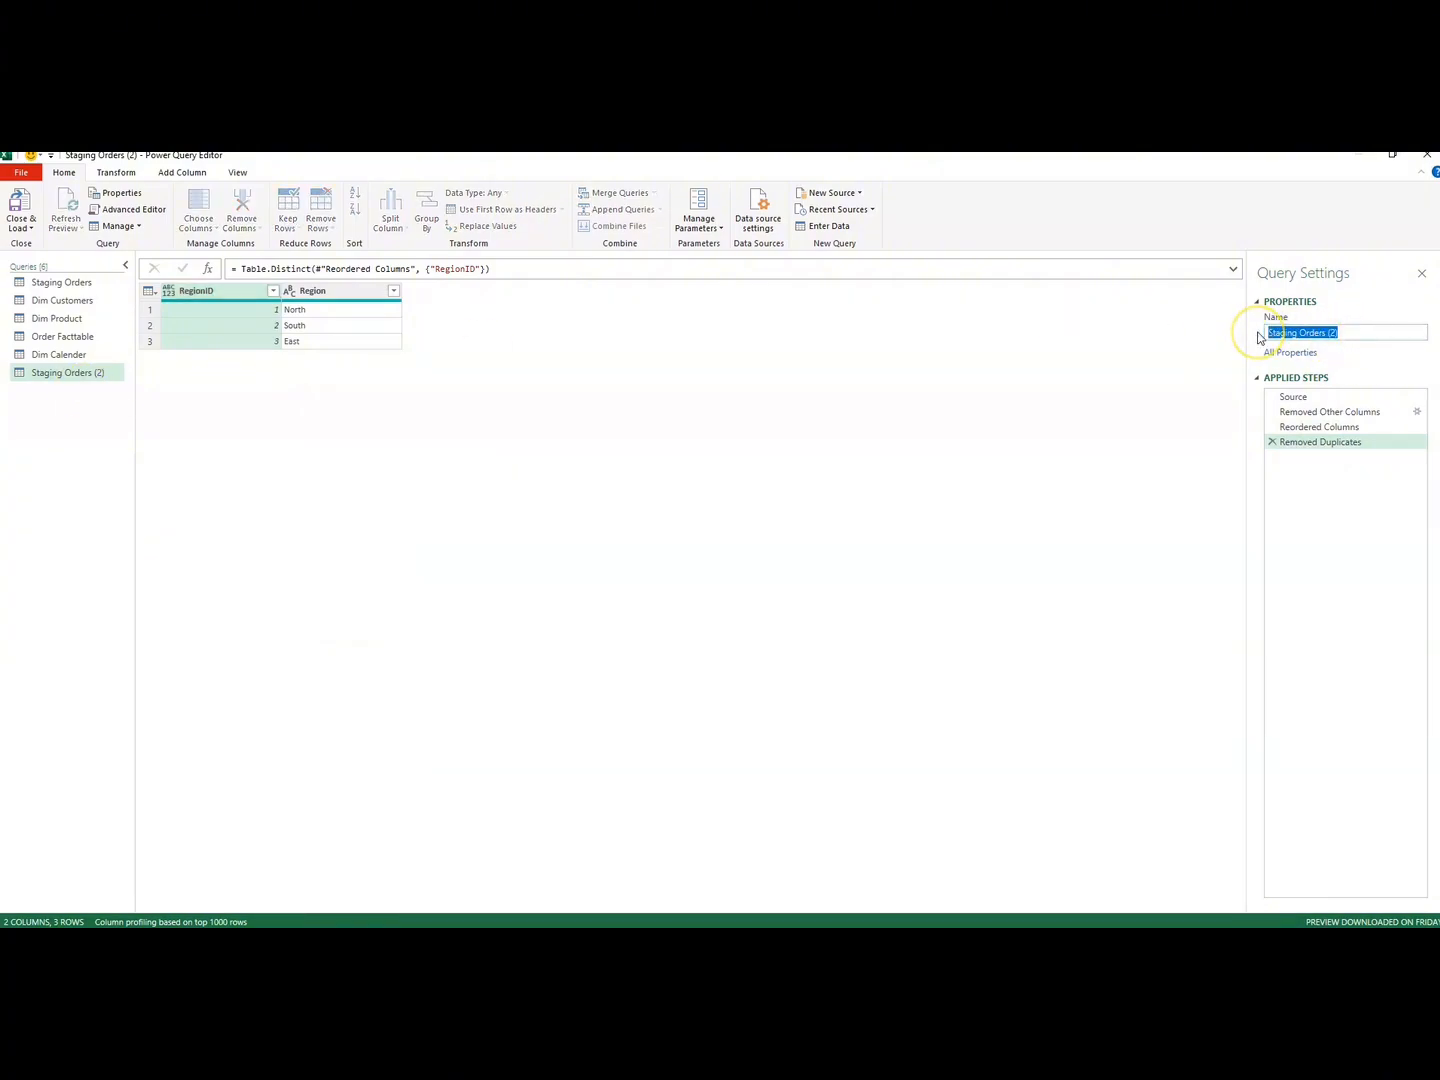
pyautogui.press('BackSpace')
pyautogui.write('Region')
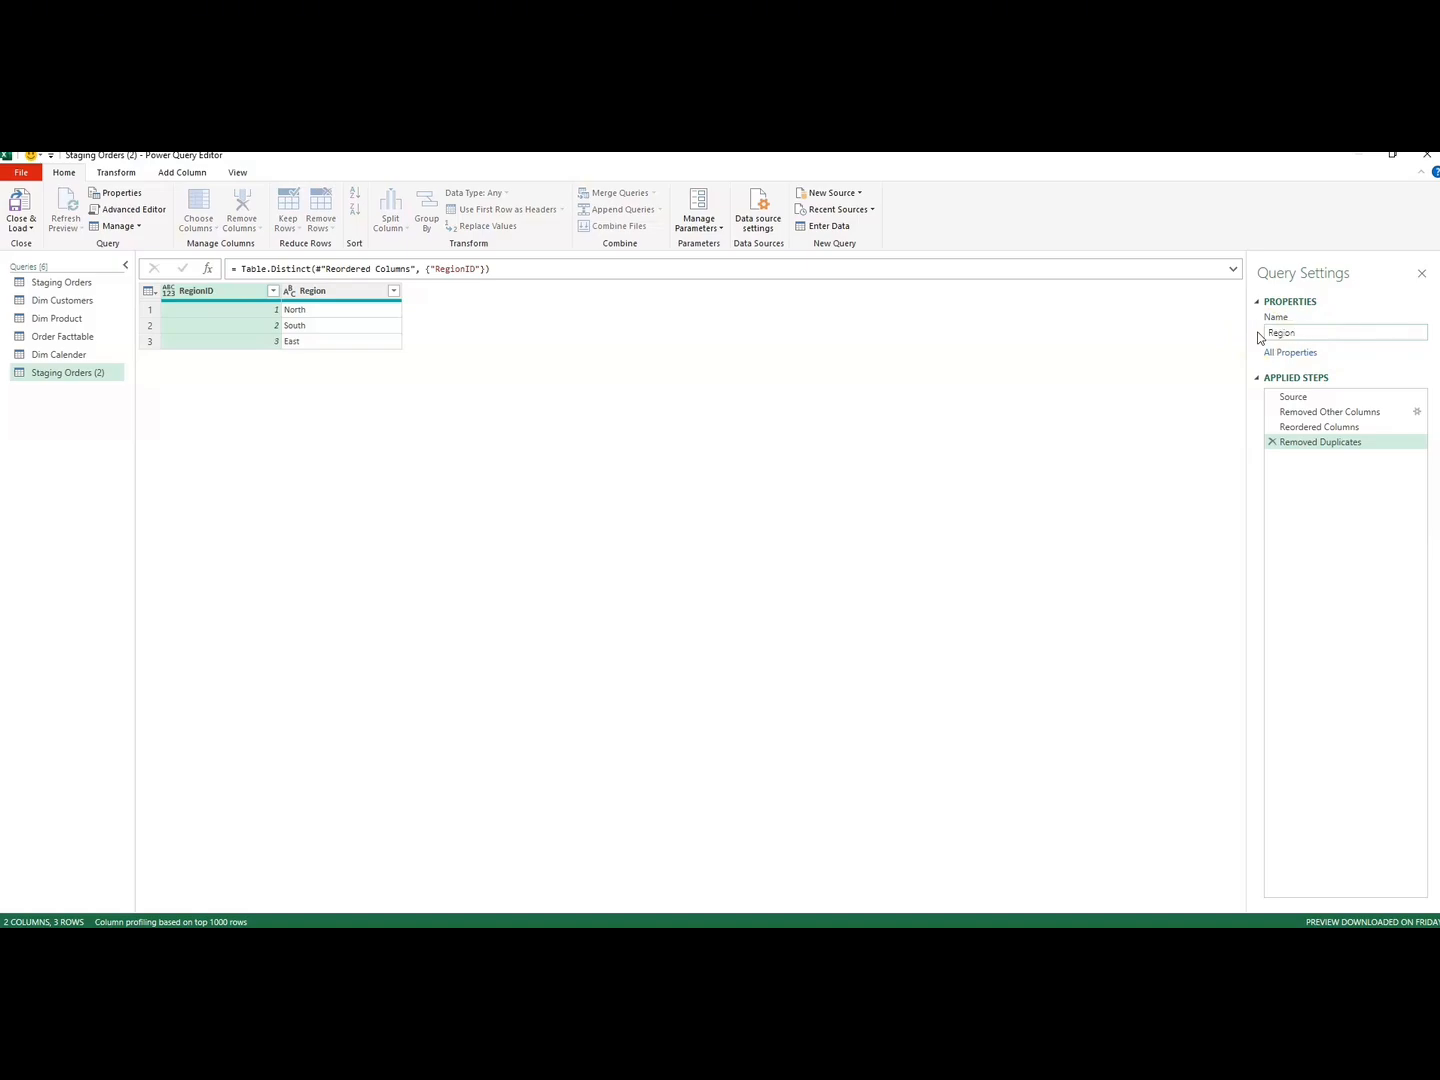
pyautogui.press('BackSpace')
pyautogui.press('BackSpace')
pyautogui.press('BackSpace')
pyautogui.press('BackSpace')
pyautogui.press('BackSpace')
pyautogui.press('BackSpace')
pyautogui.write('Dim Region')
pyautogui.click(924, 427)
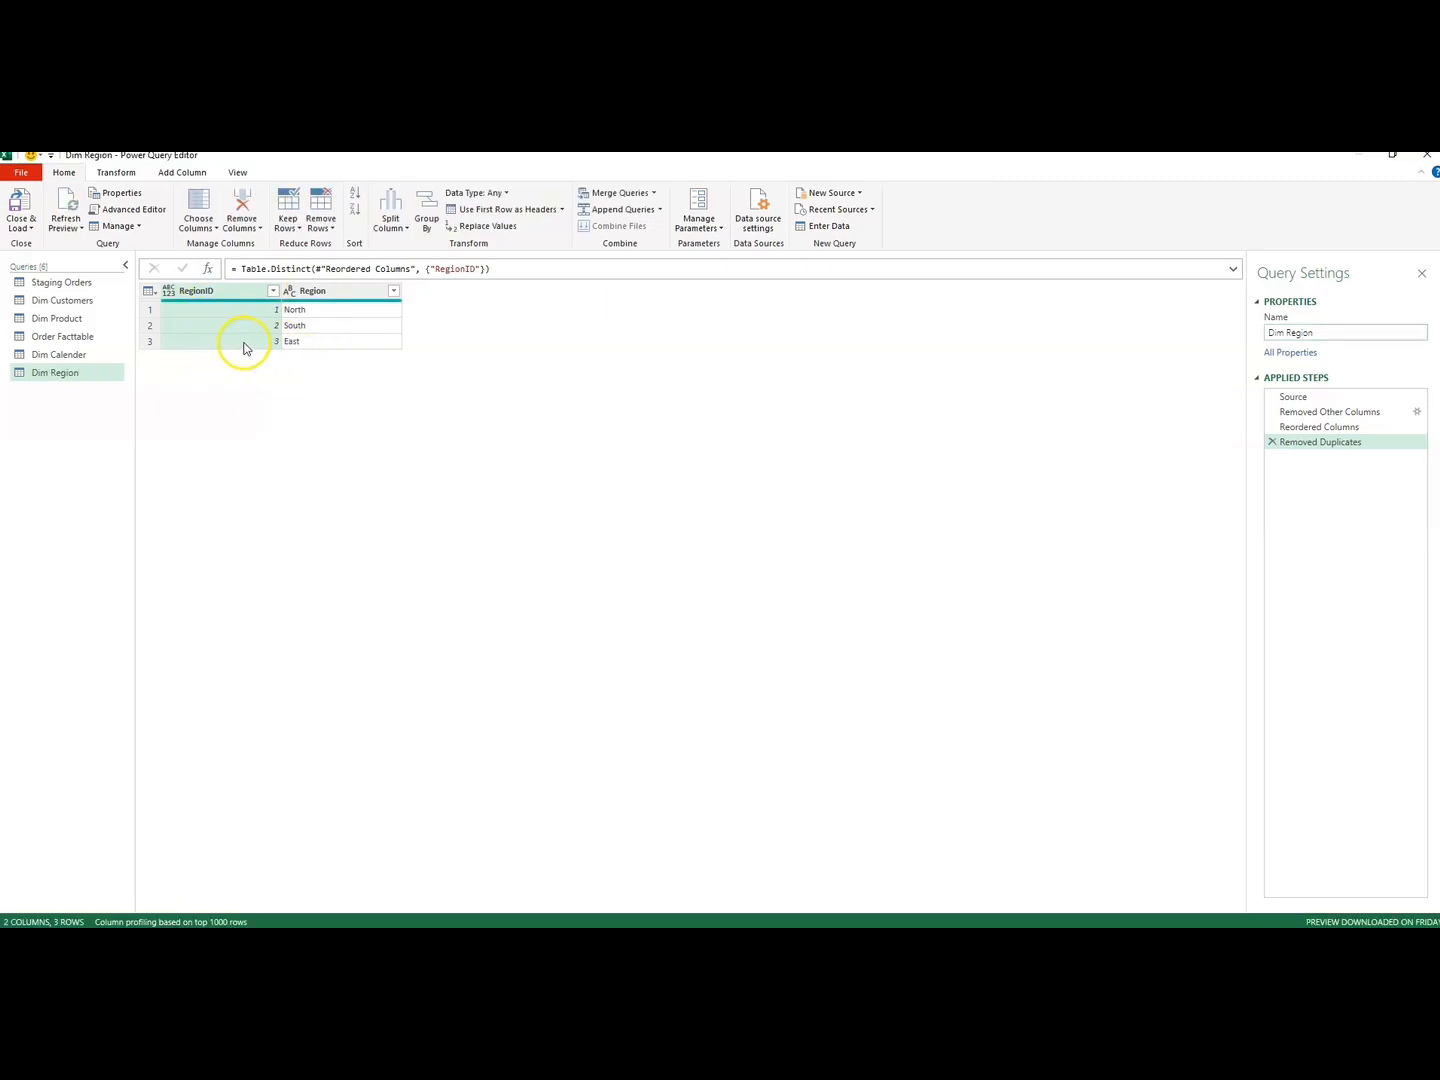
# - Edit the Removed Other Columns step of Order Facttable so that the RegionID column is kept too
pyautogui.click(57, 338)
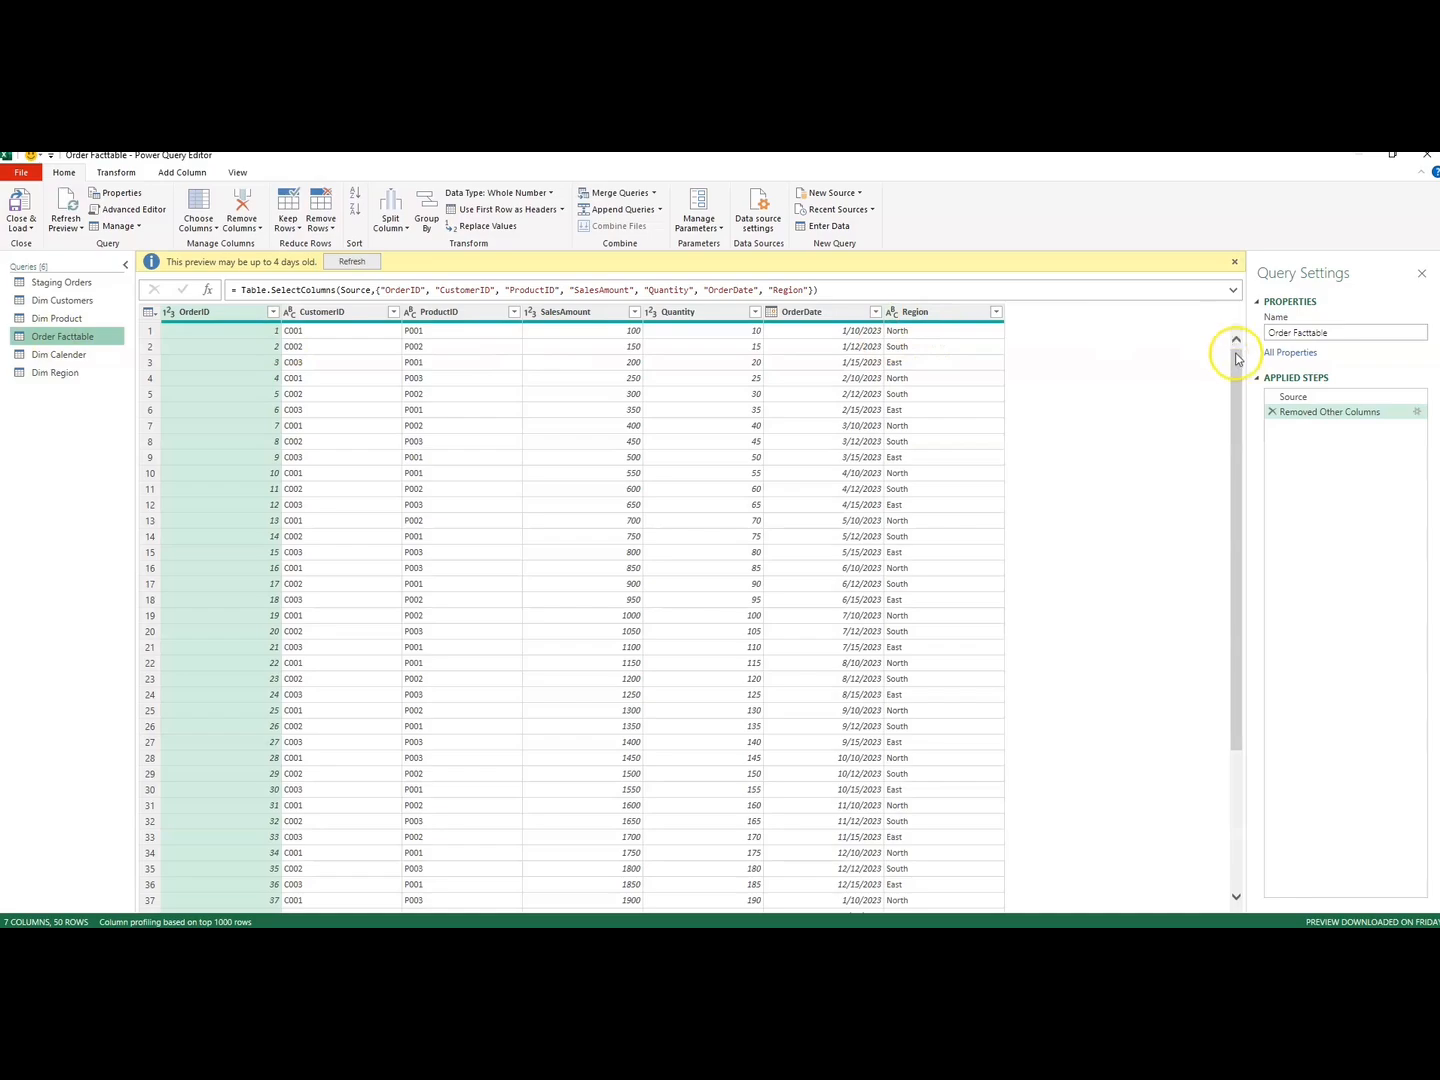
pyautogui.moveTo(1231, 360); pyautogui.dragTo(1219, 312)
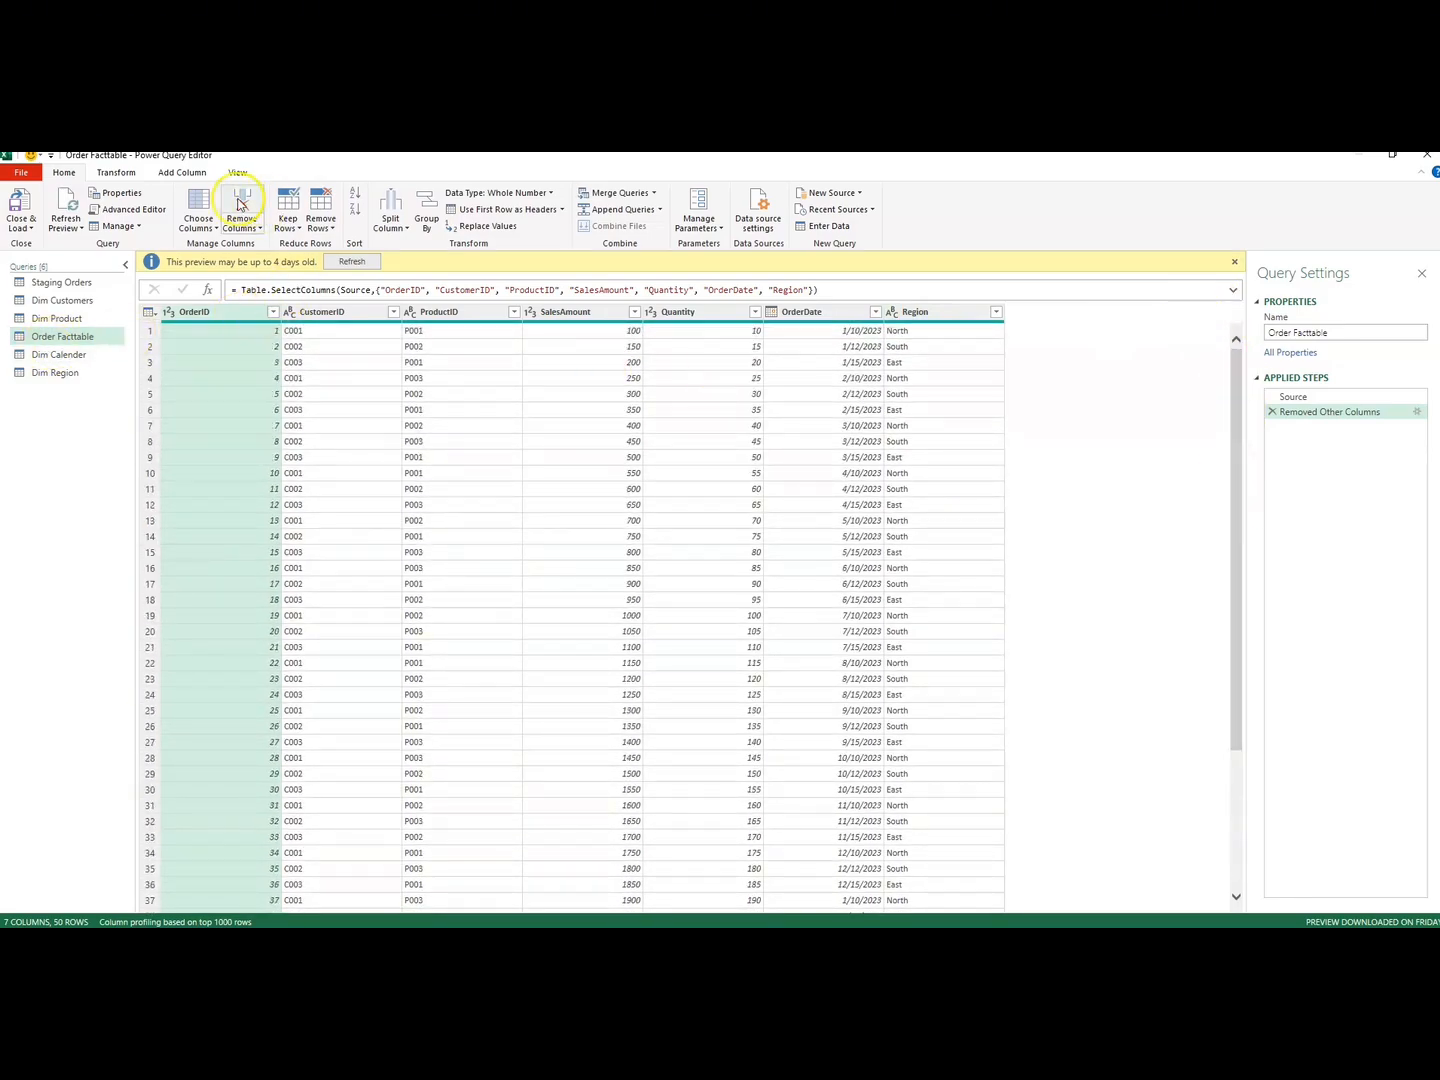
pyautogui.click(1417, 413)
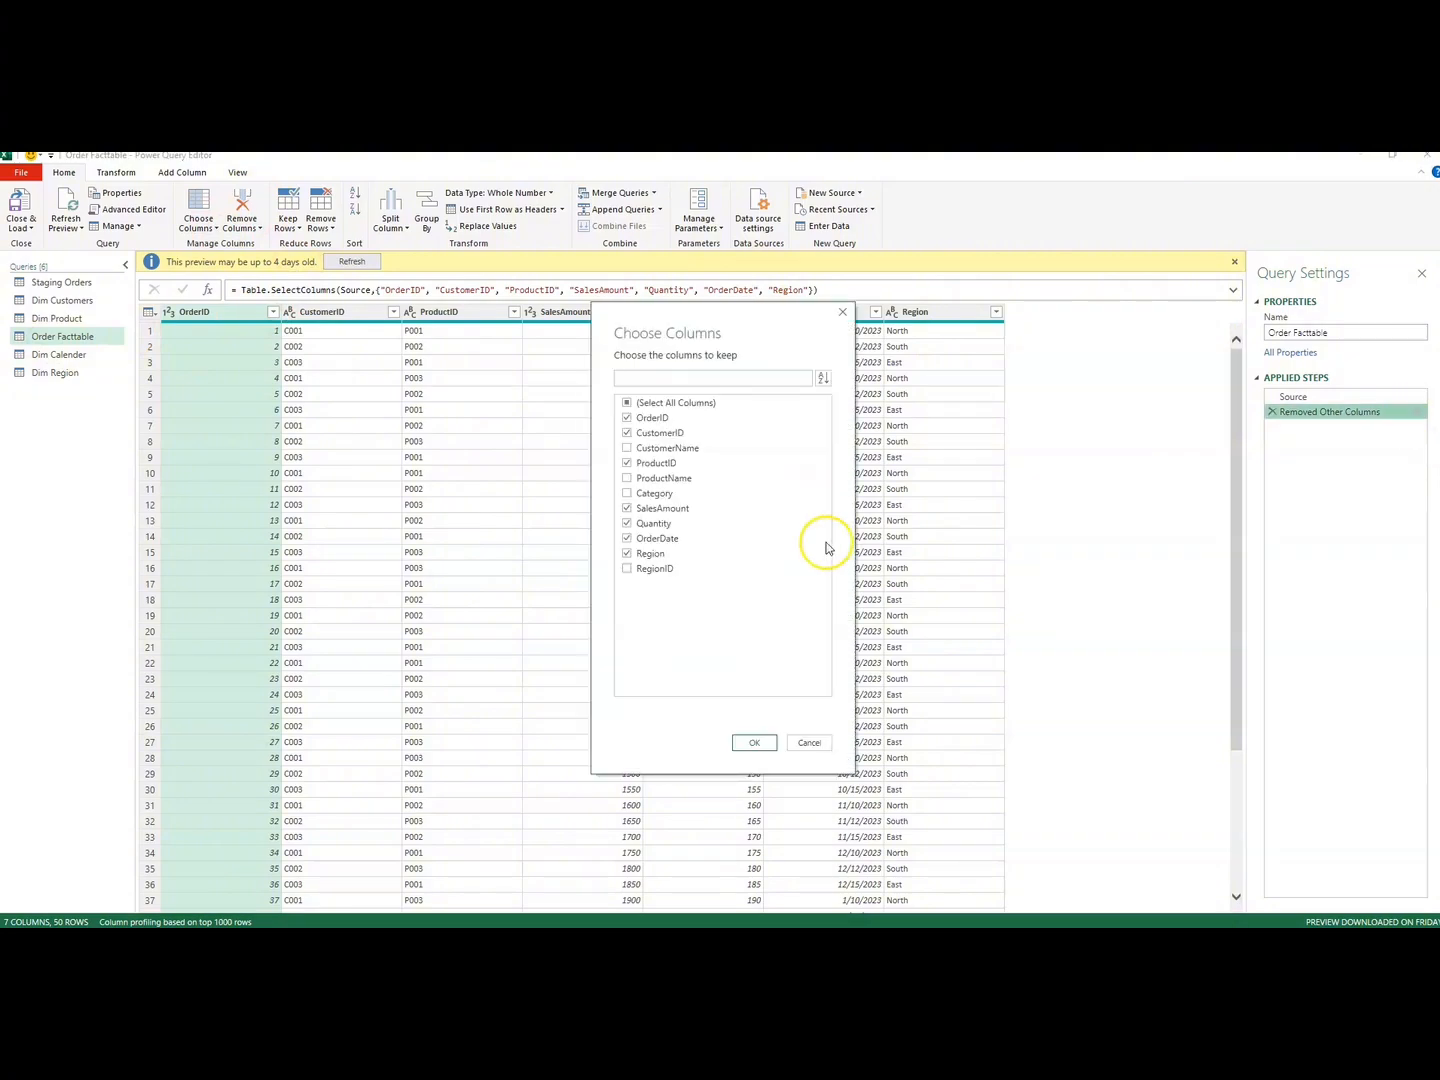
pyautogui.click(627, 570)
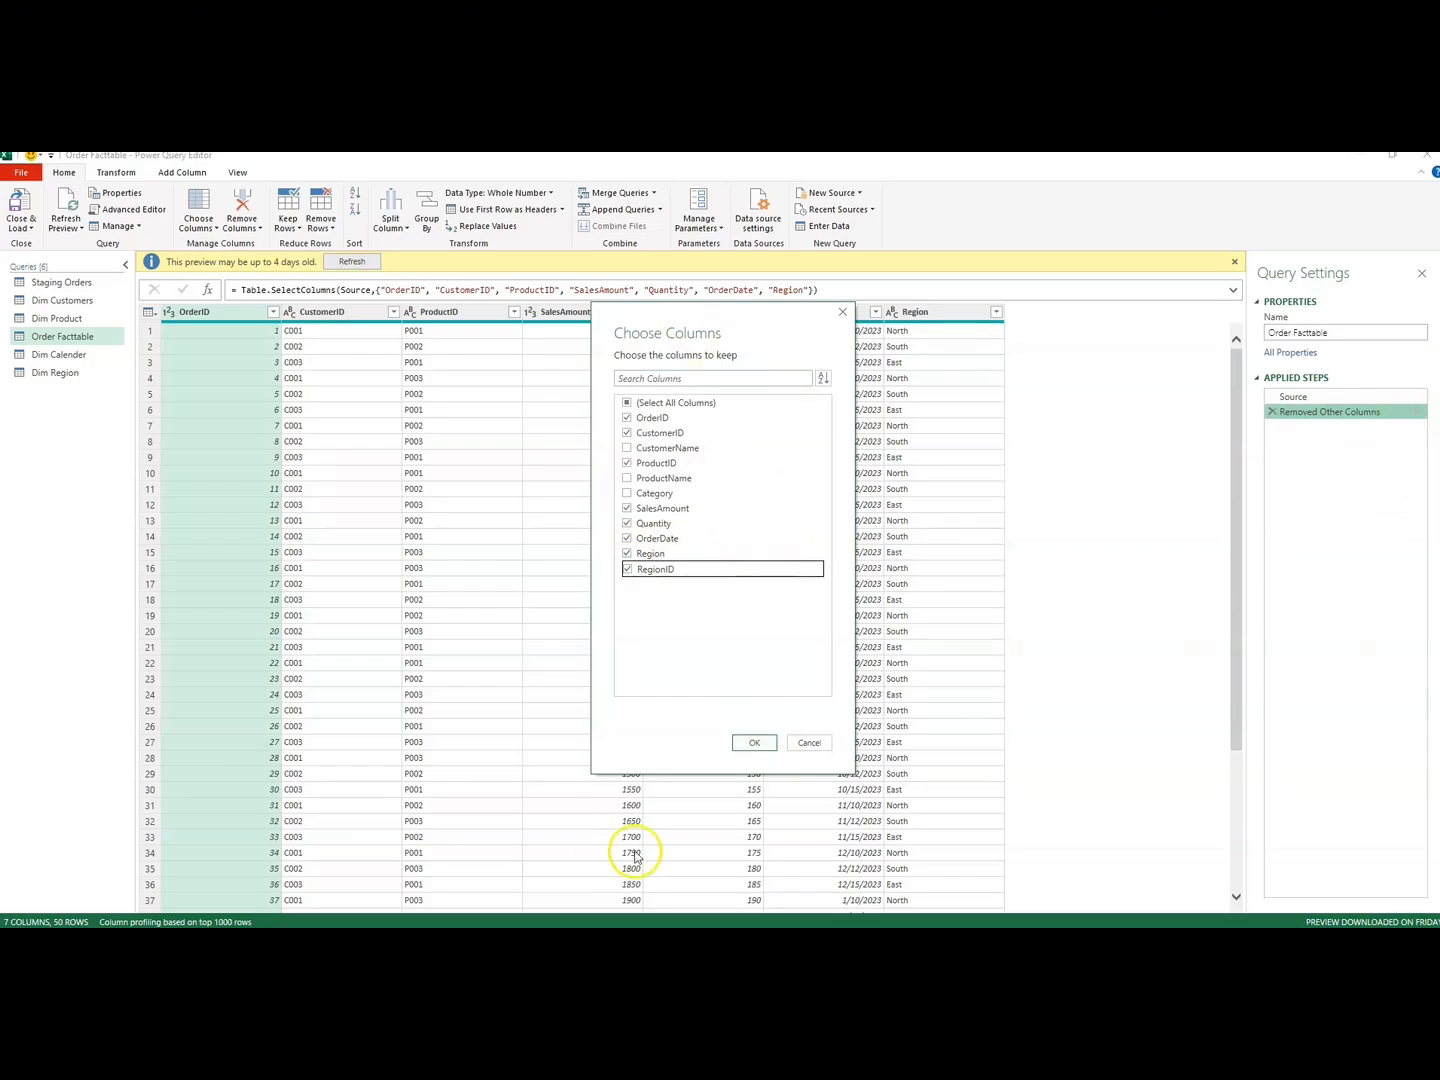
pyautogui.click(752, 743)
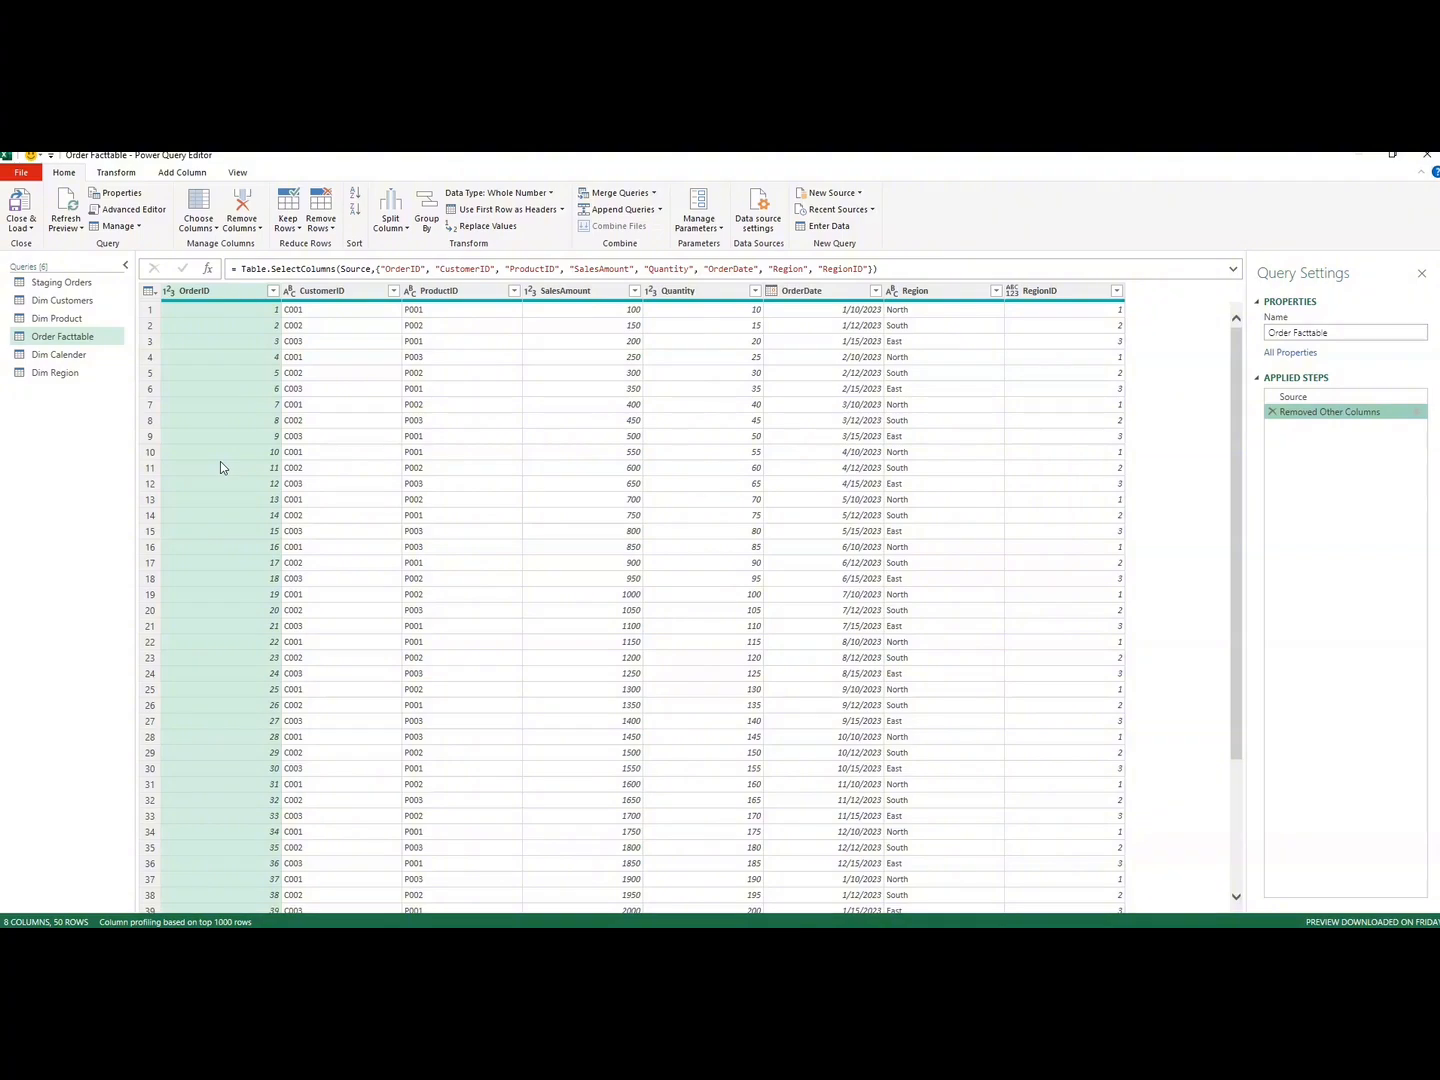
# - Compare the repeated CustomerID values in Order Facttable with the unique CustomerID key in Dim Customers
pyautogui.click(296, 315)
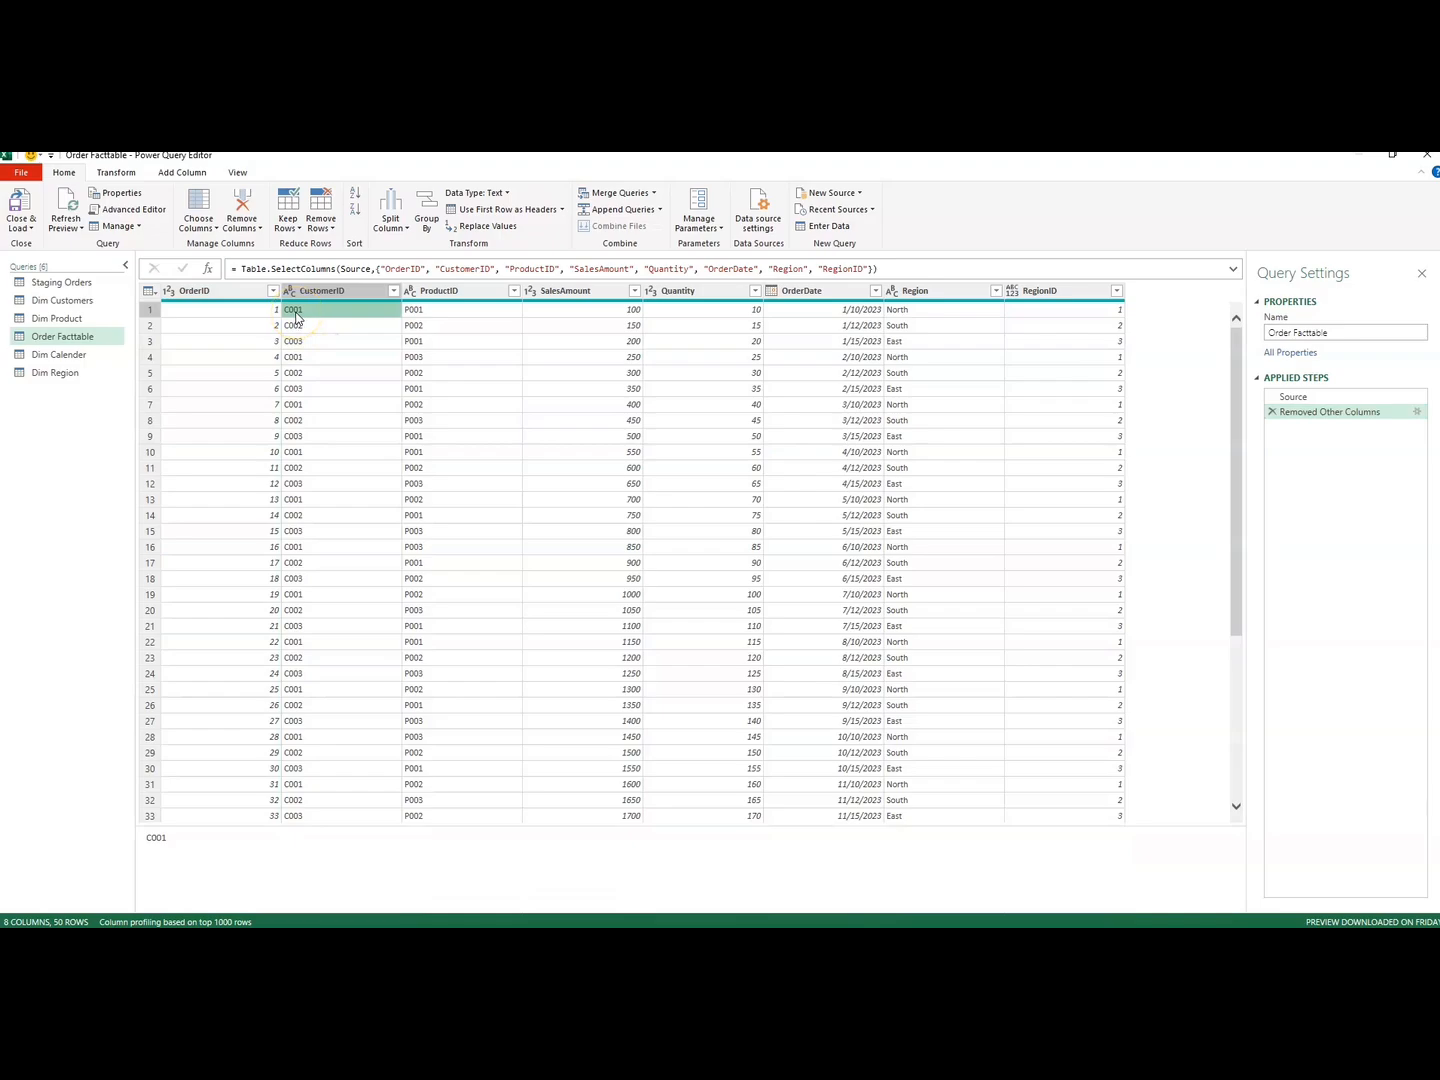
pyautogui.click(304, 329)
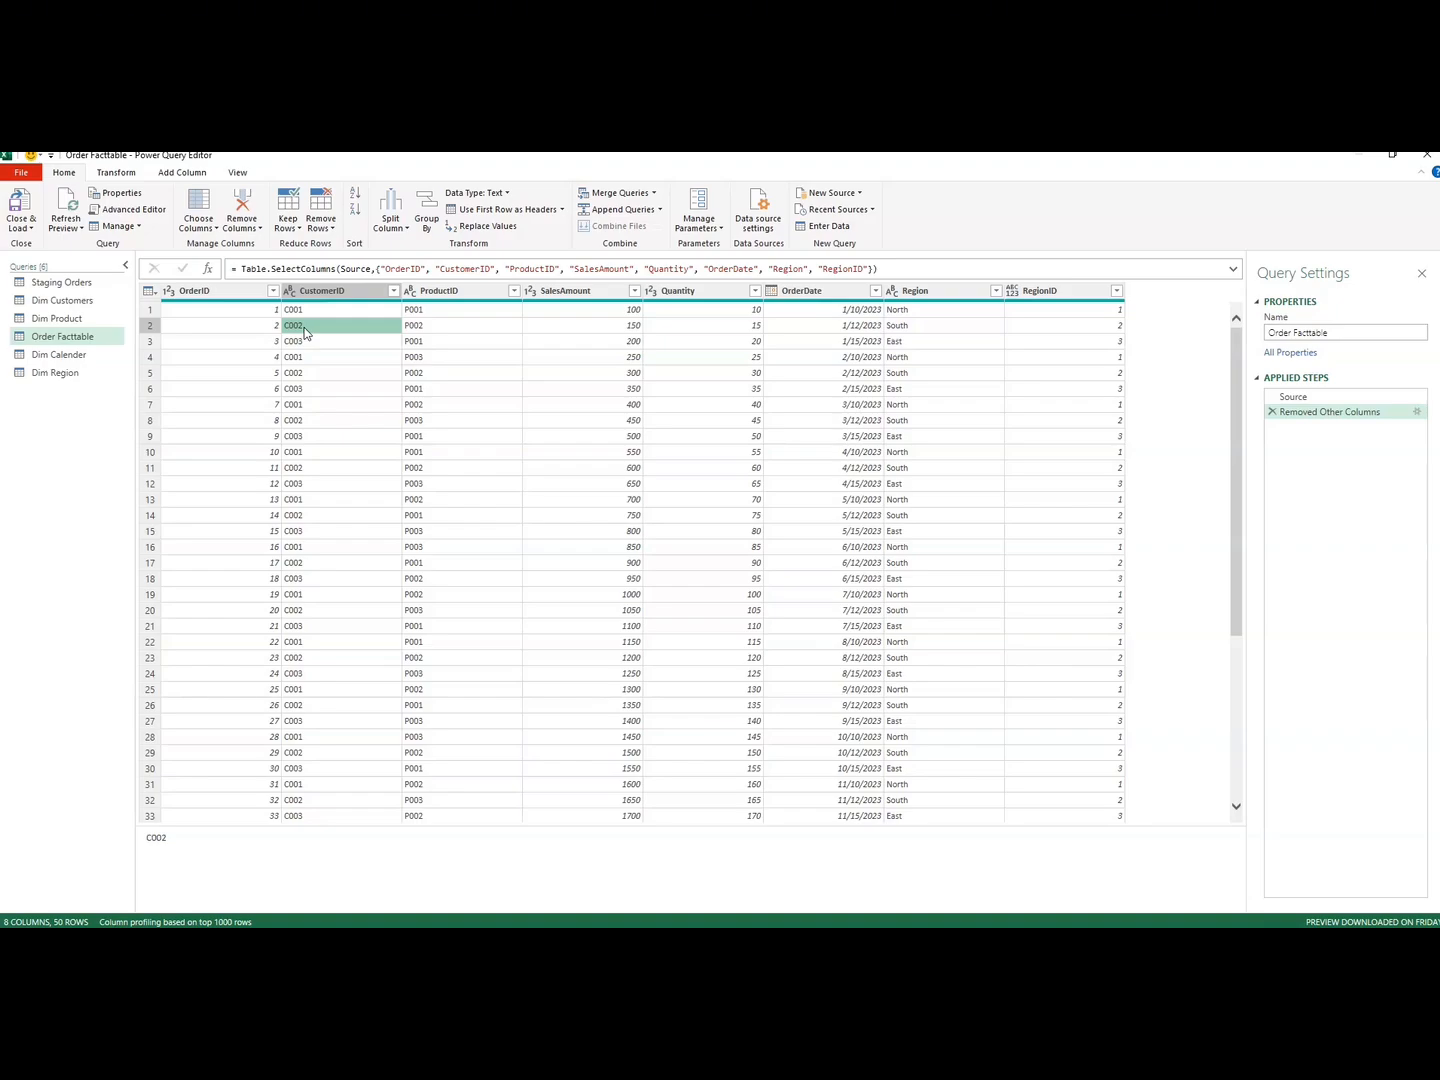
pyautogui.click(322, 347)
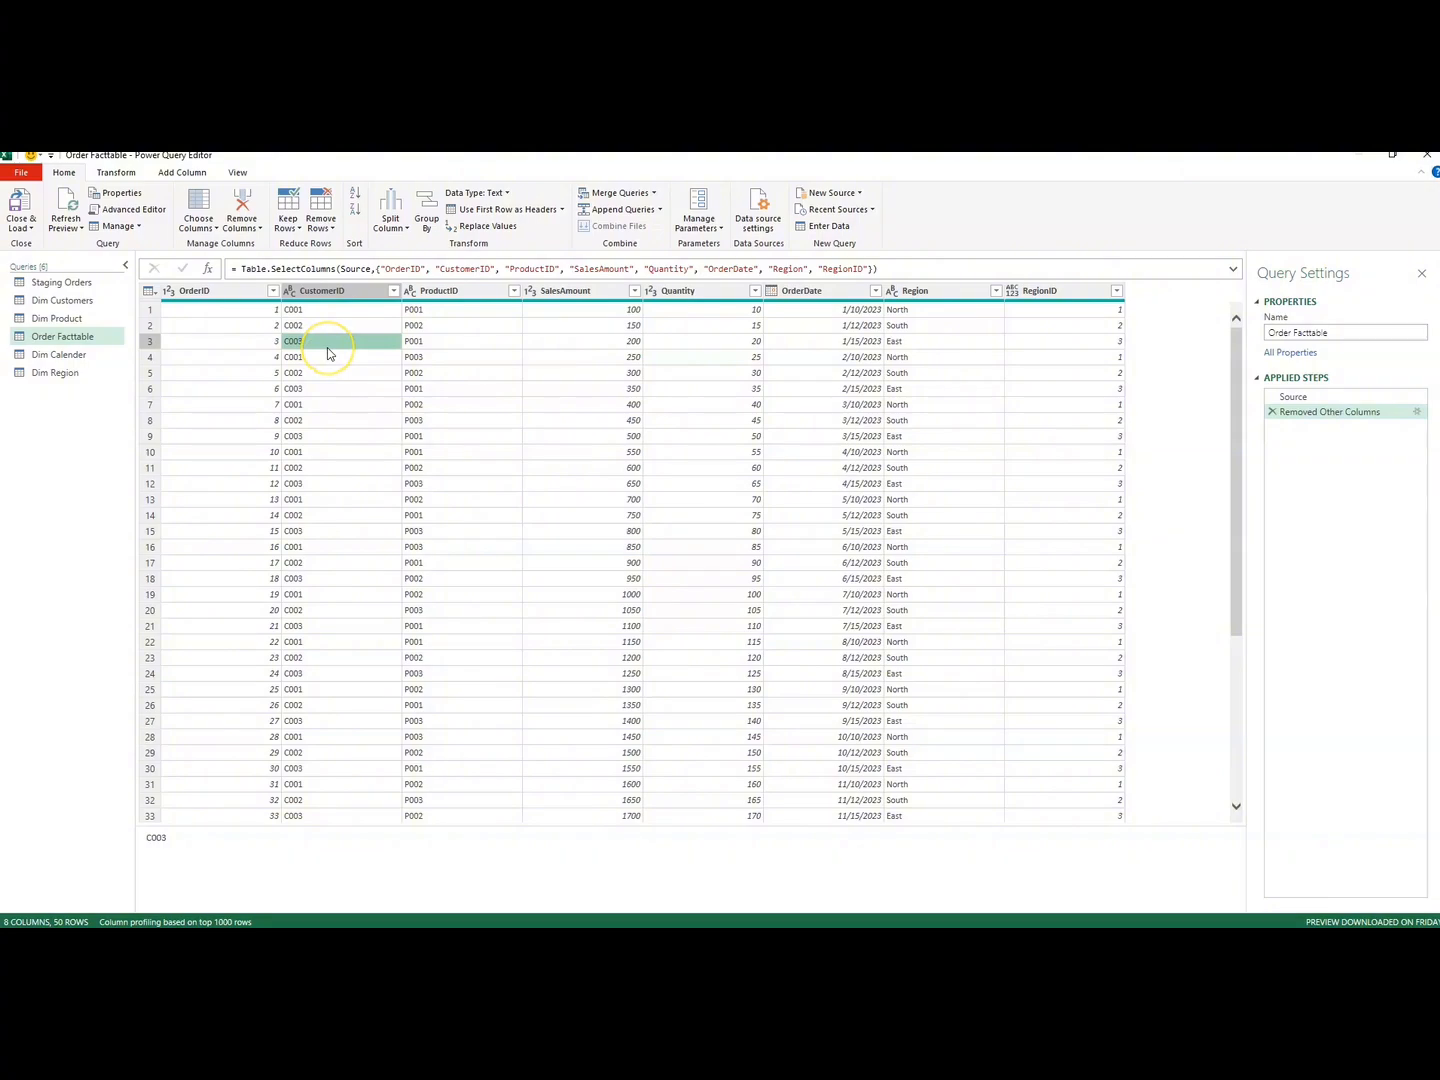
pyautogui.click(322, 346)
pyautogui.click(311, 292)
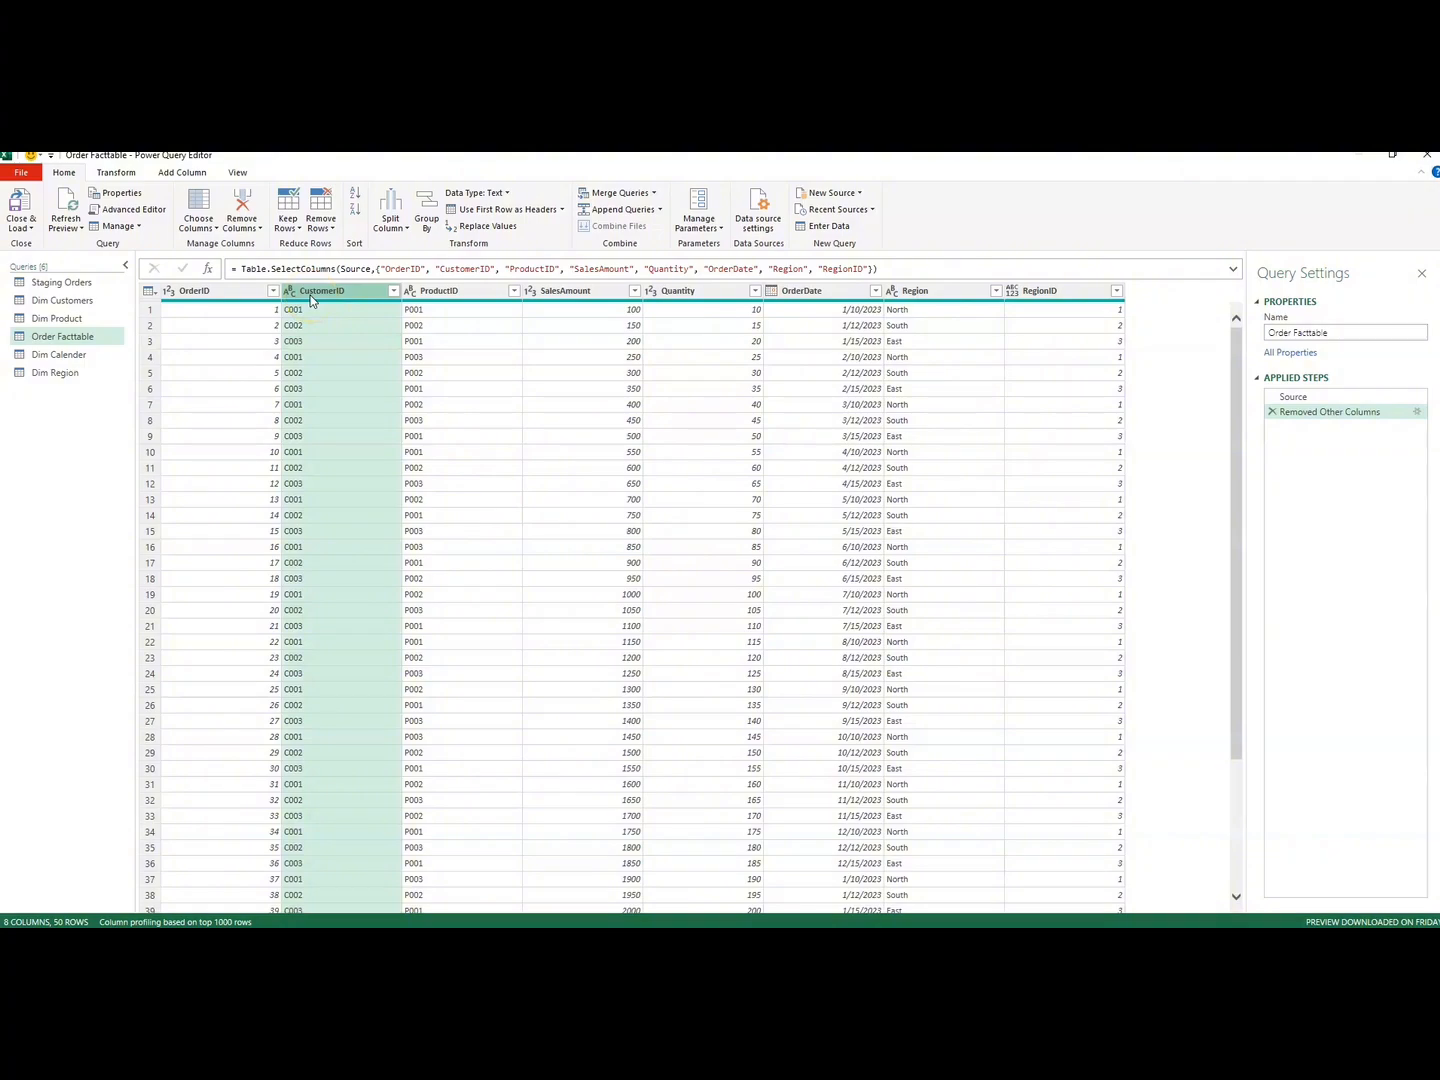
pyautogui.click(79, 302)
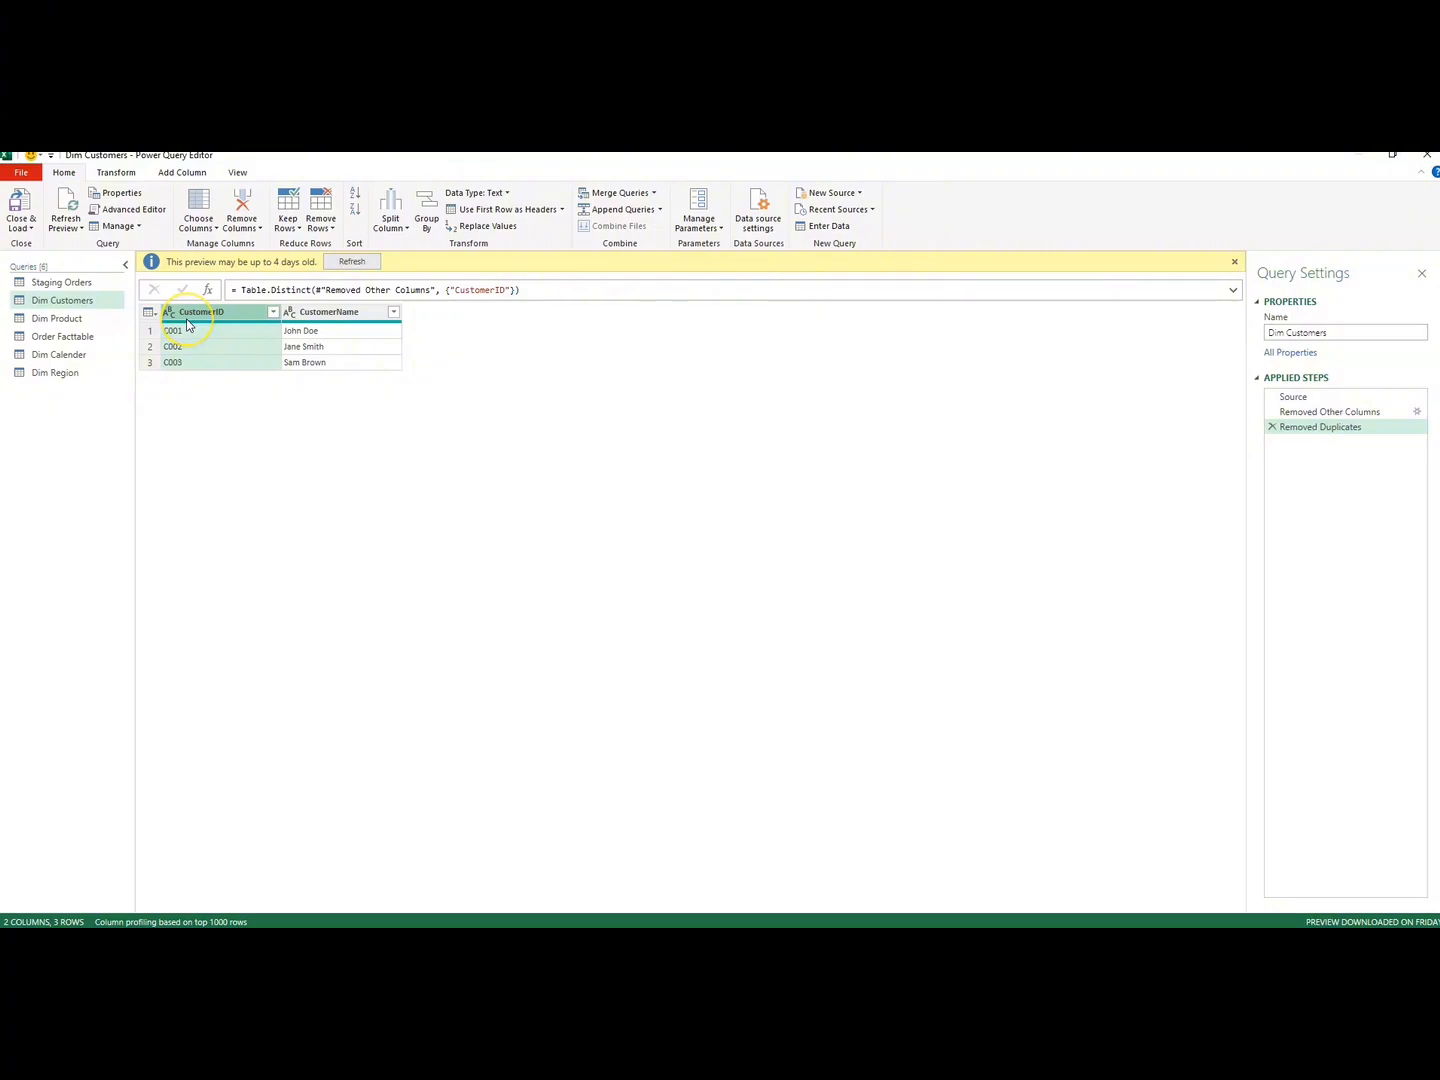
pyautogui.click(73, 337)
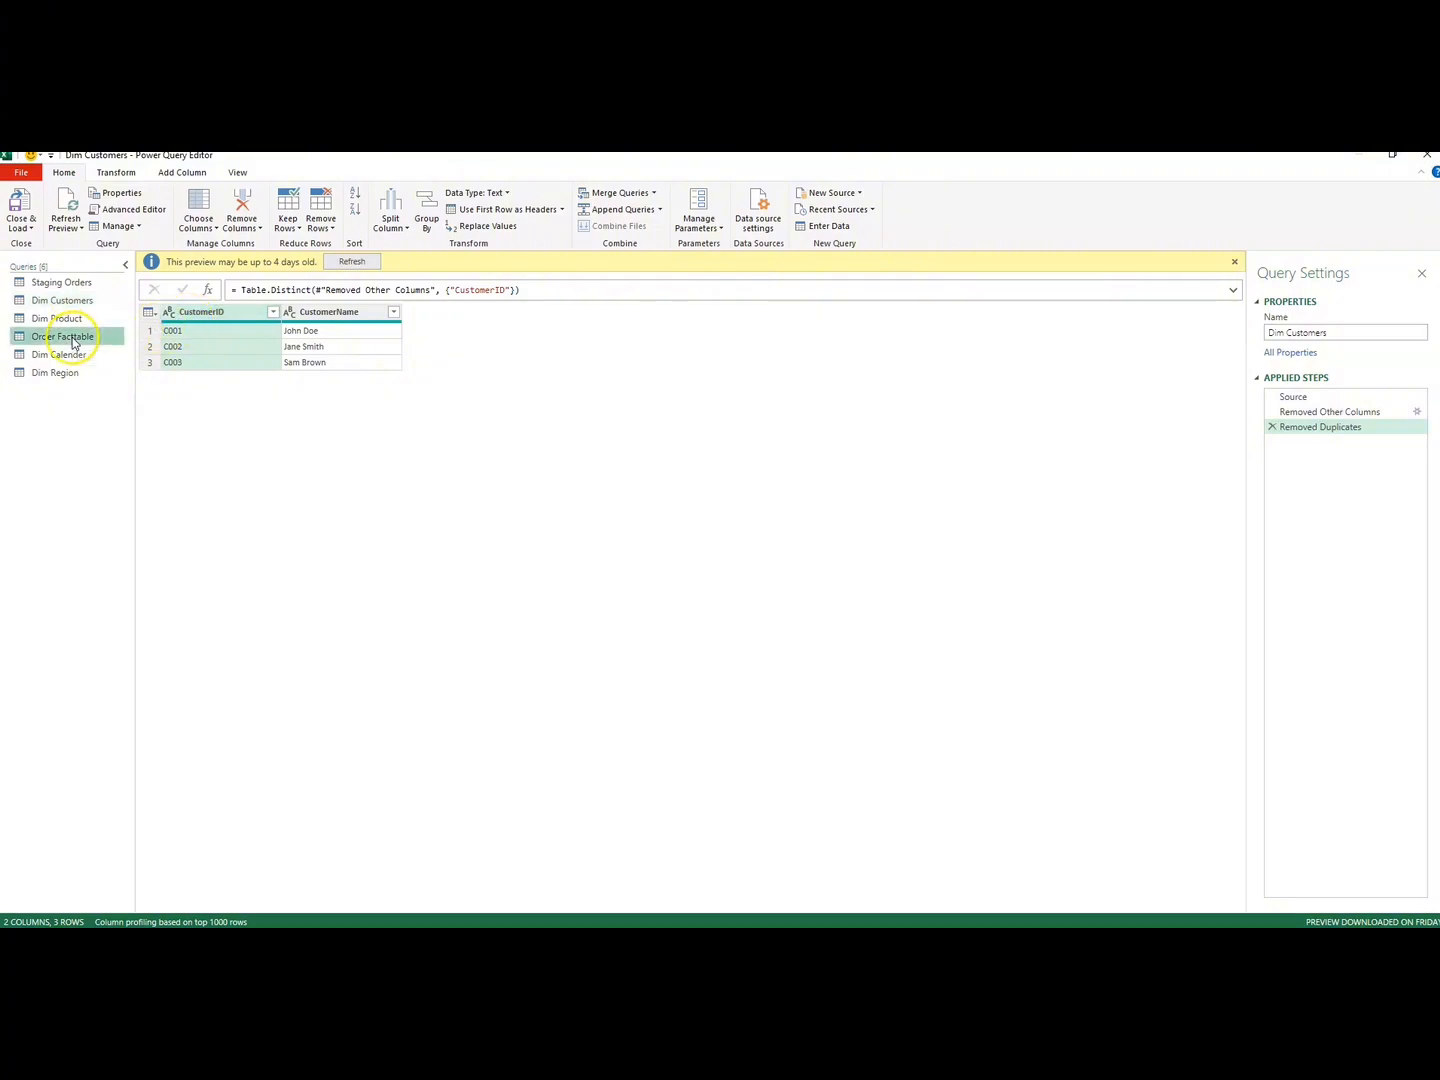
pyautogui.click(333, 313)
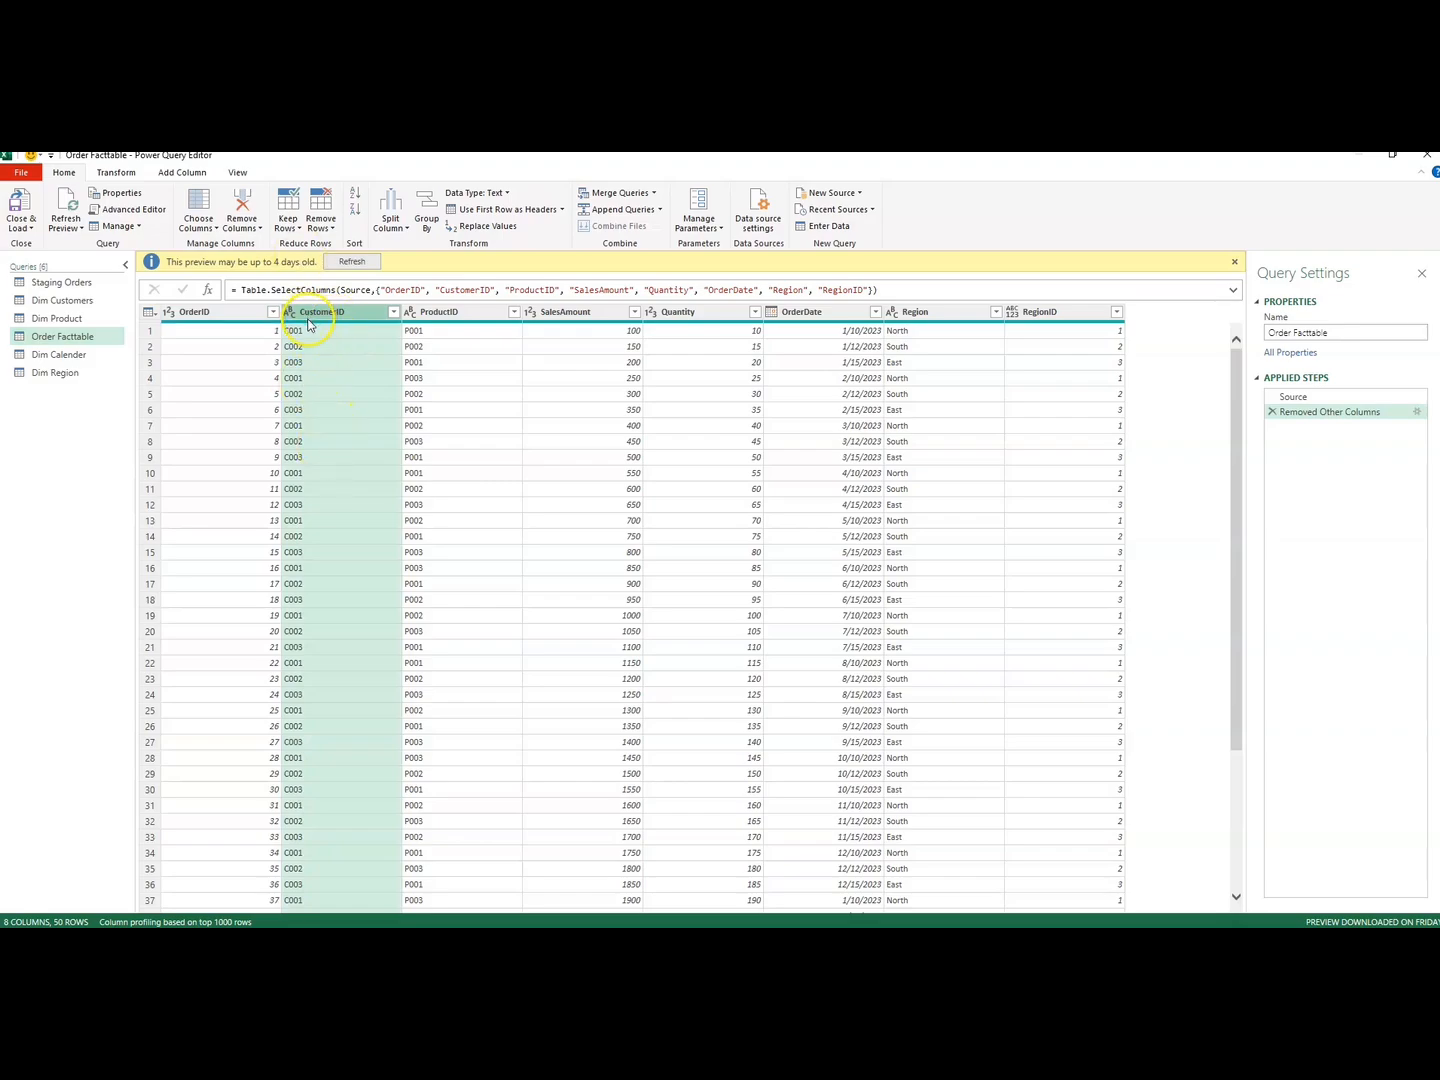
pyautogui.click(86, 301)
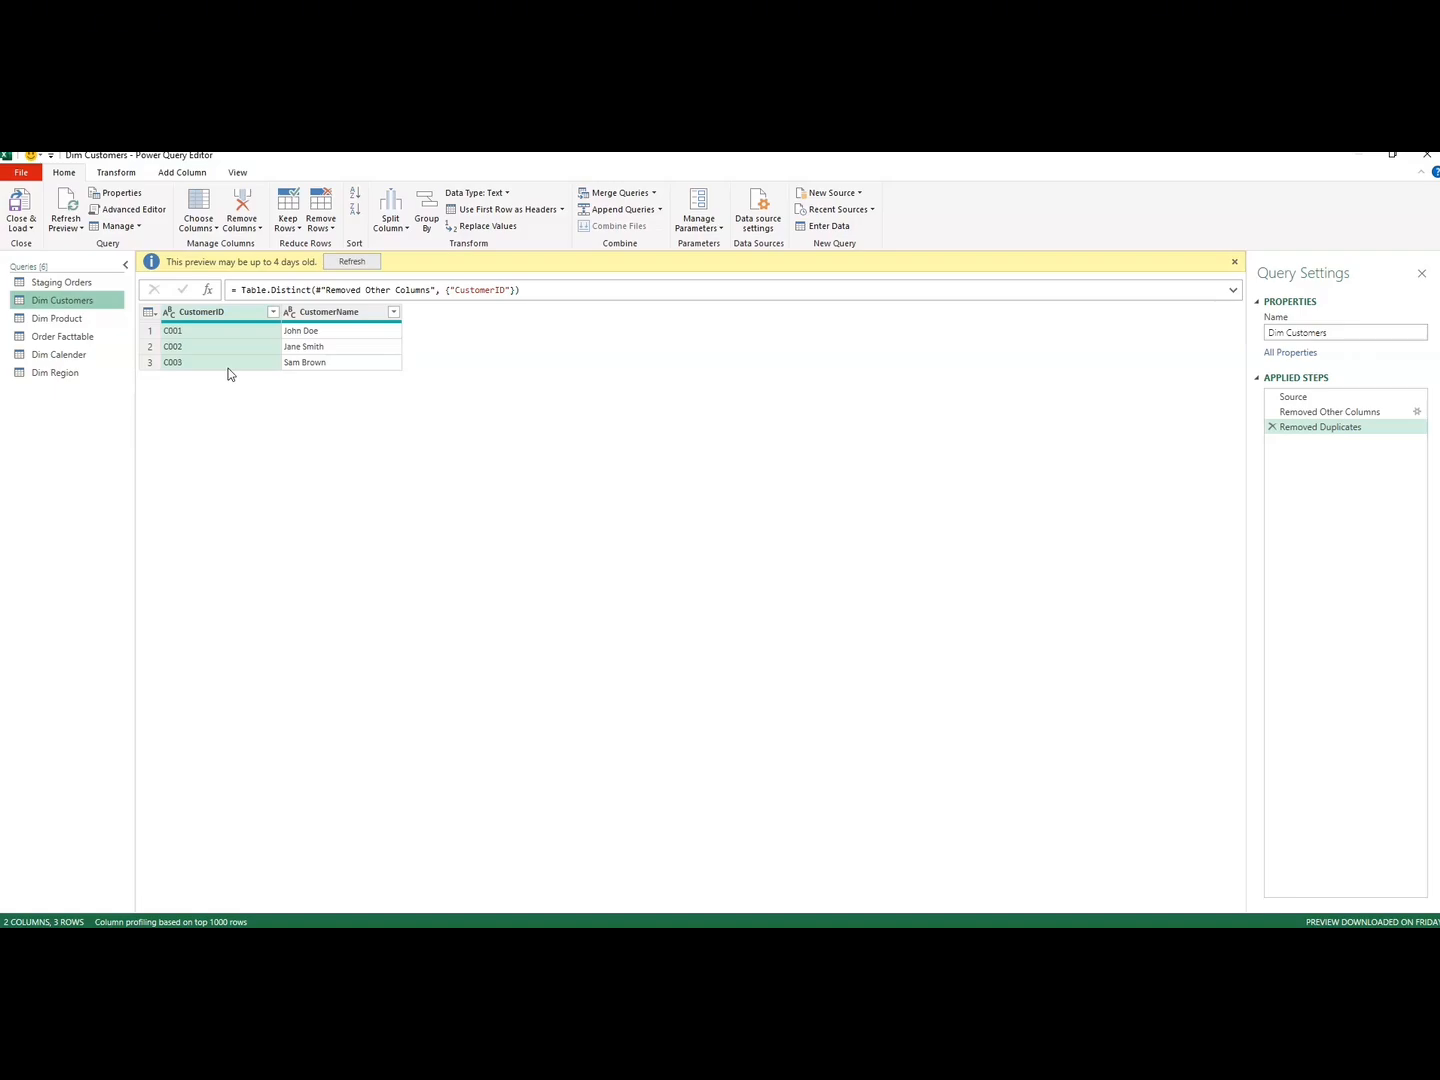
# - Review the key columns and rows of the Dim Product, Staging Orders, Dim Customers, Order Facttable, Dim Calender and Dim Region queries
pyautogui.click(58, 322)
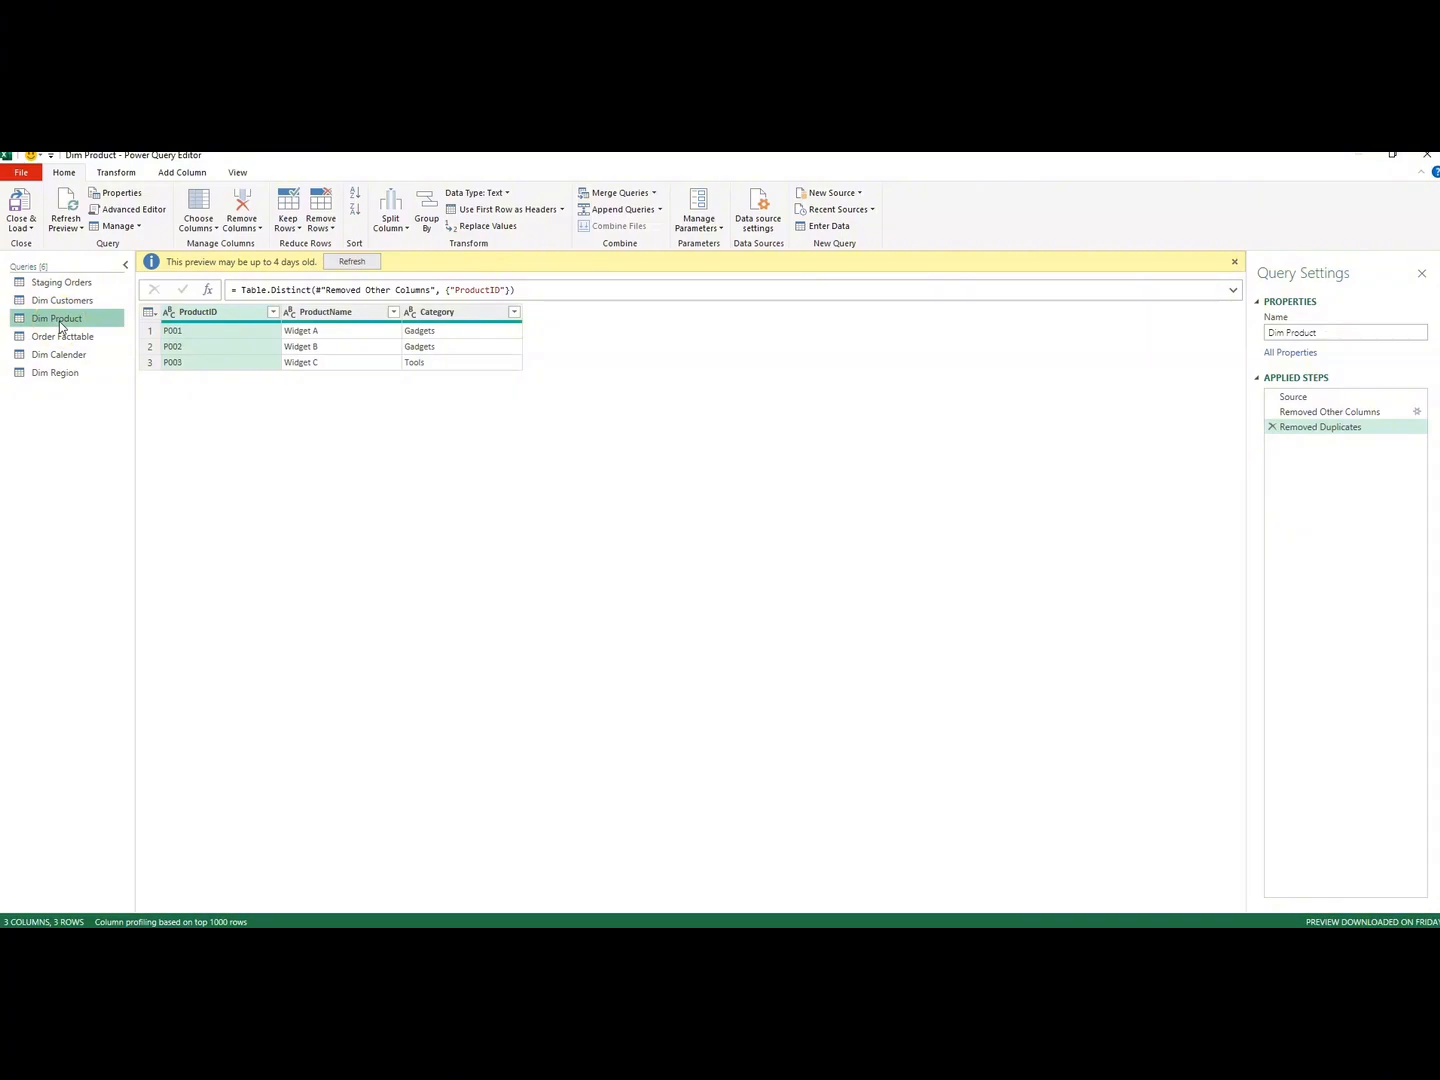
pyautogui.click(52, 285)
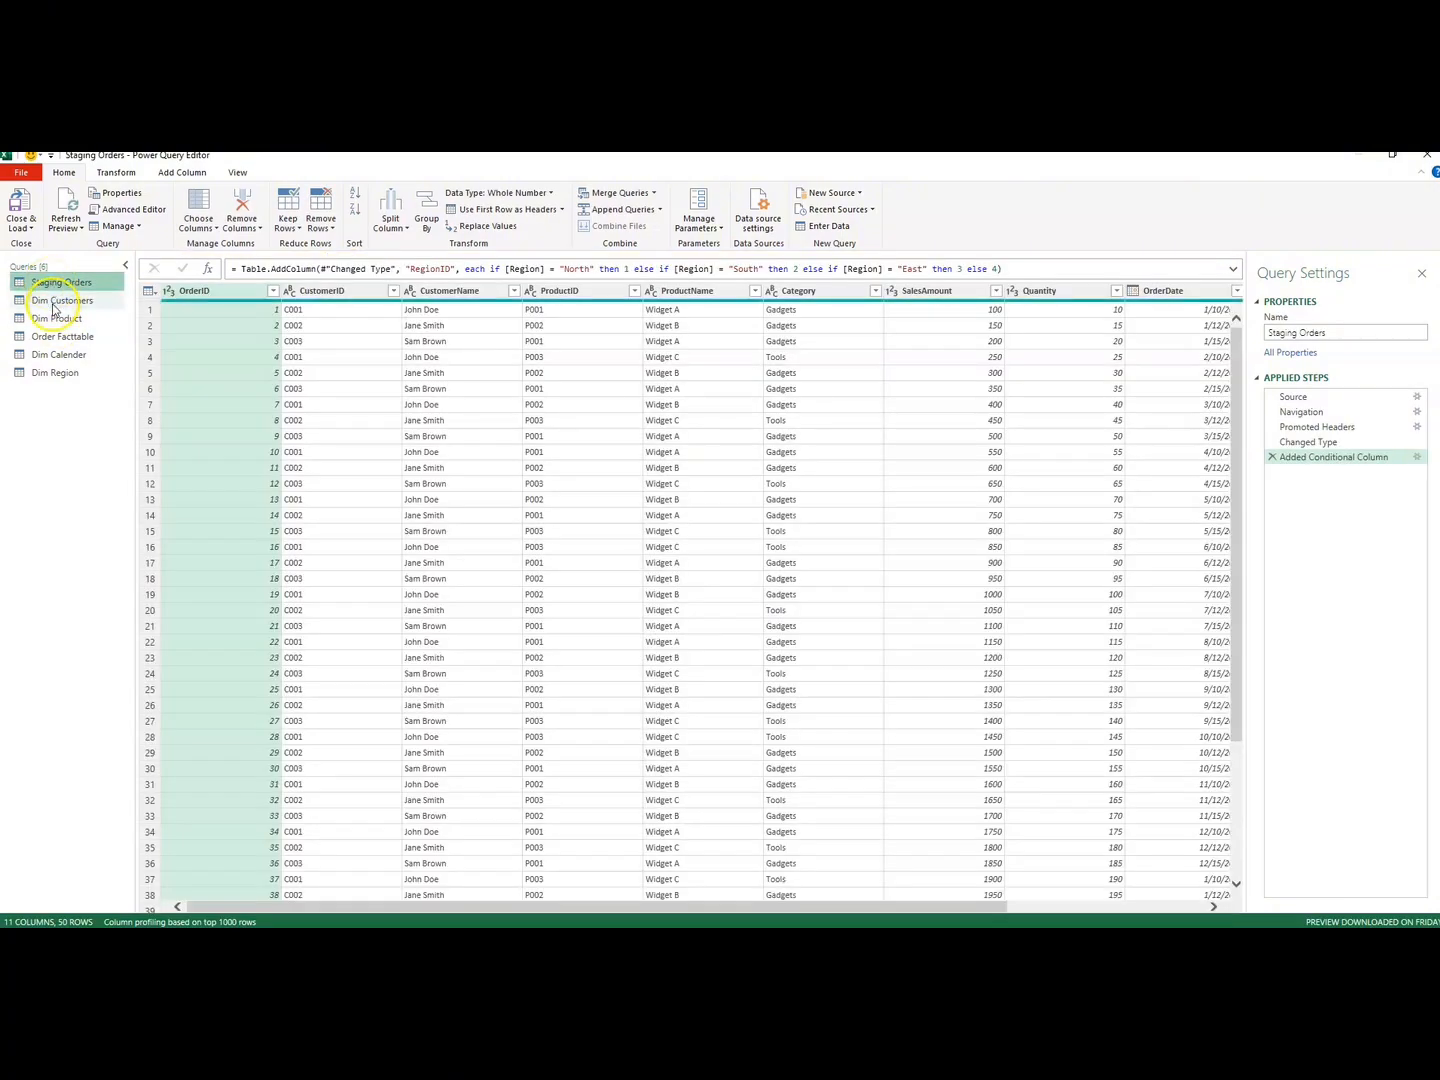
pyautogui.click(55, 303)
pyautogui.click(54, 319)
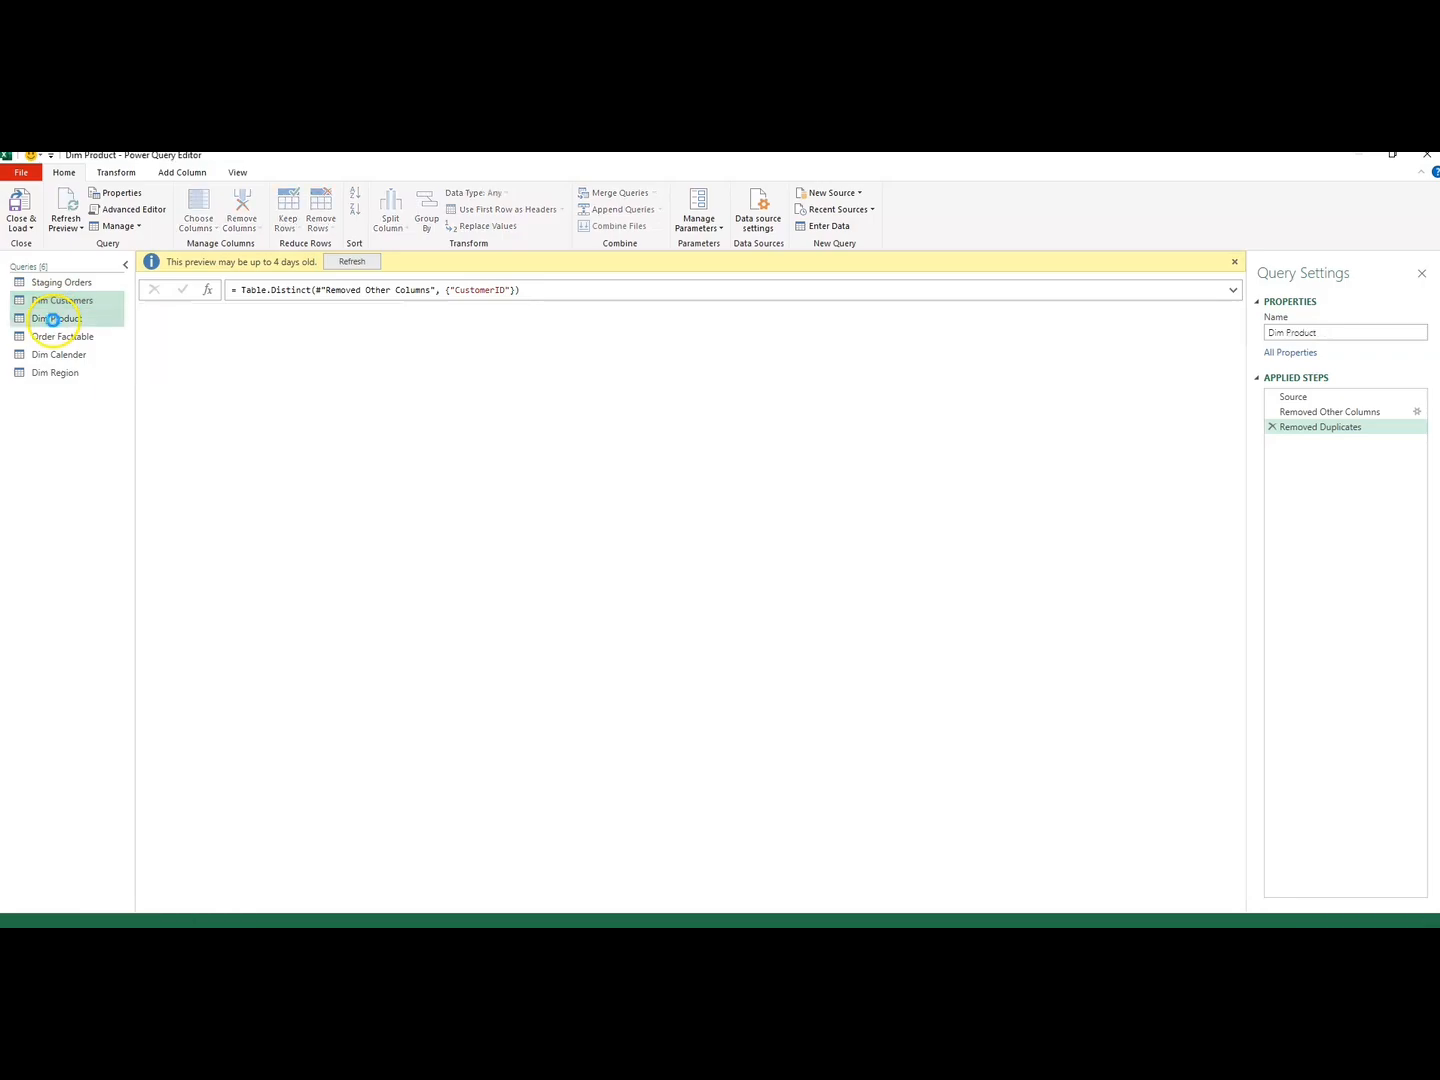
pyautogui.click(55, 337)
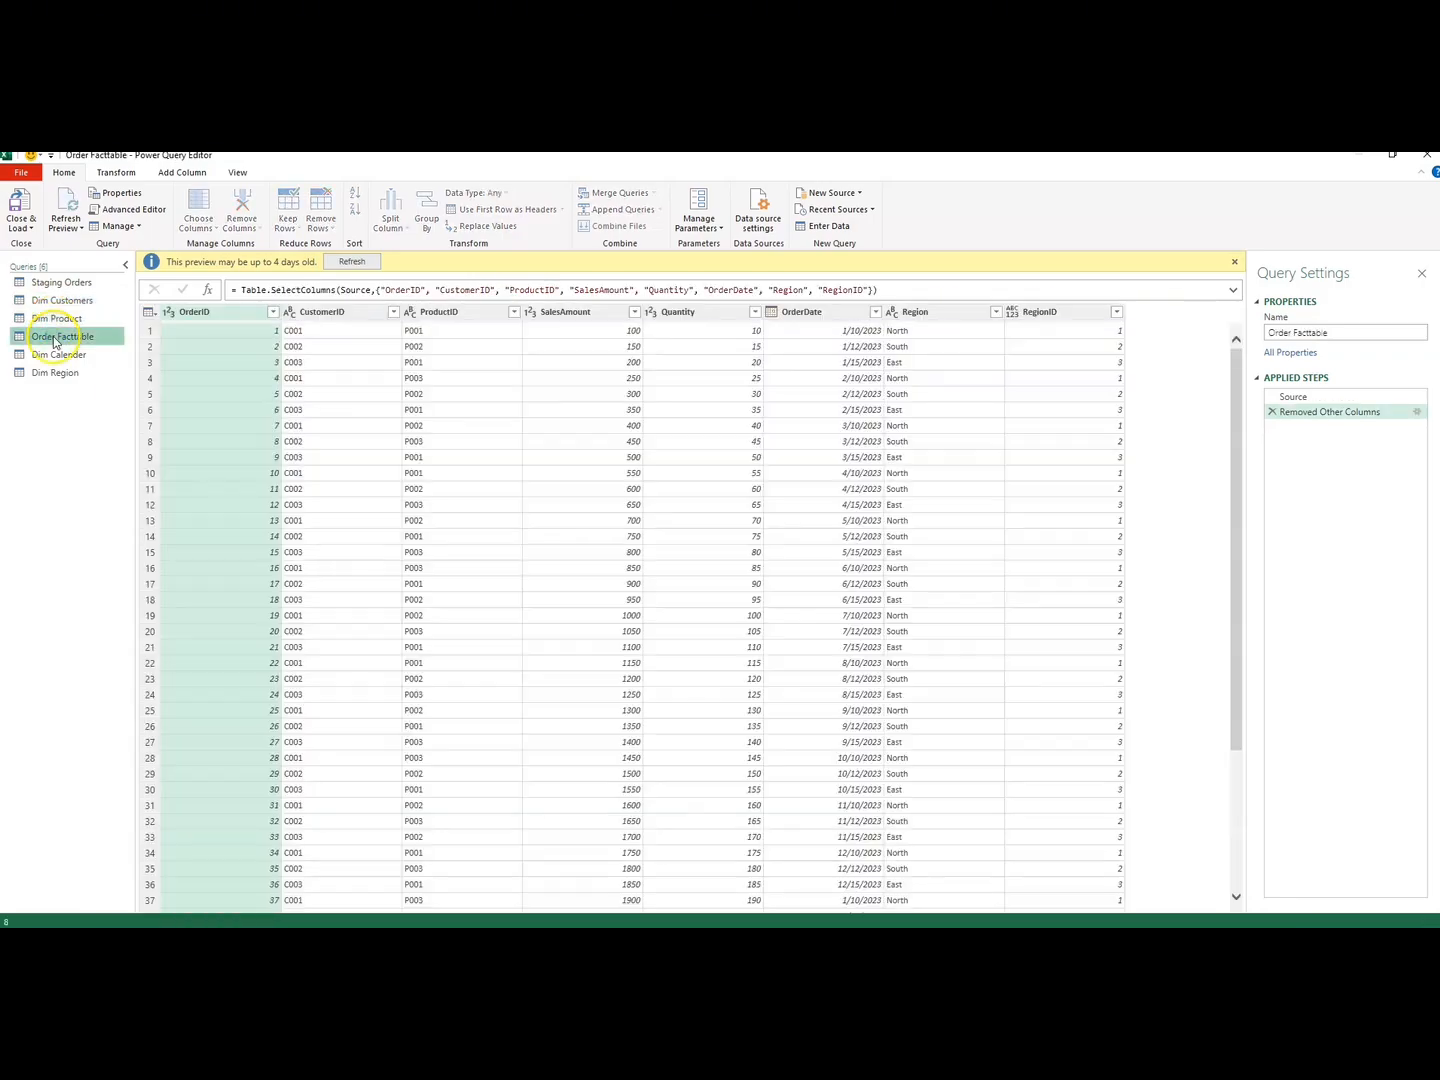
pyautogui.click(57, 358)
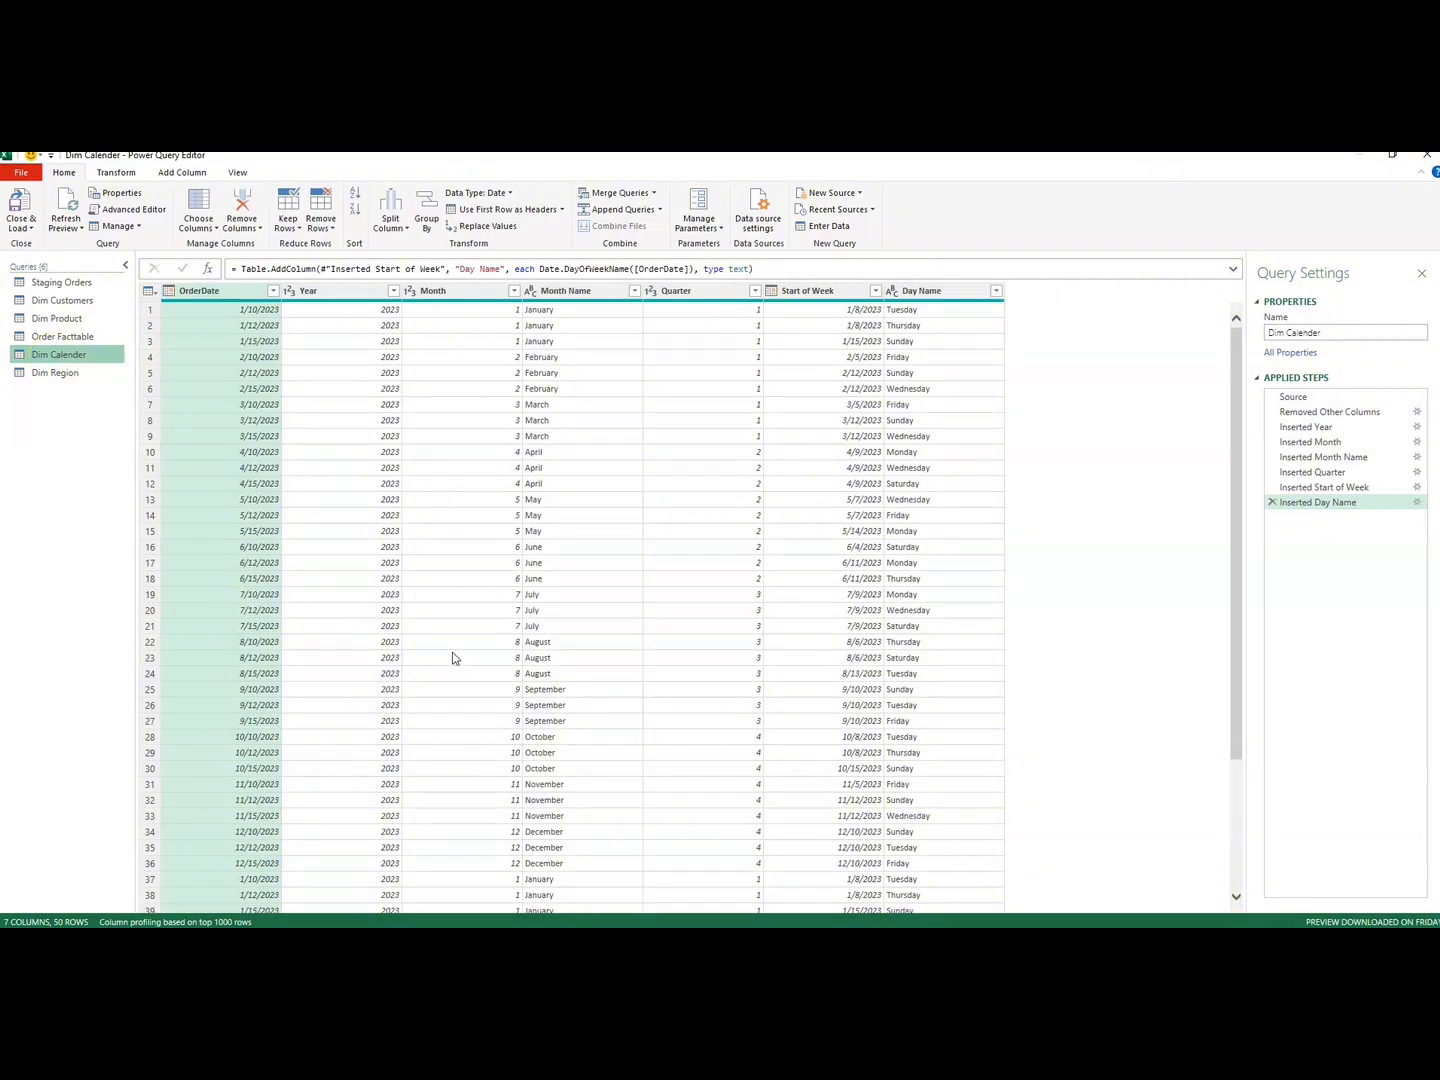
pyautogui.click(53, 375)
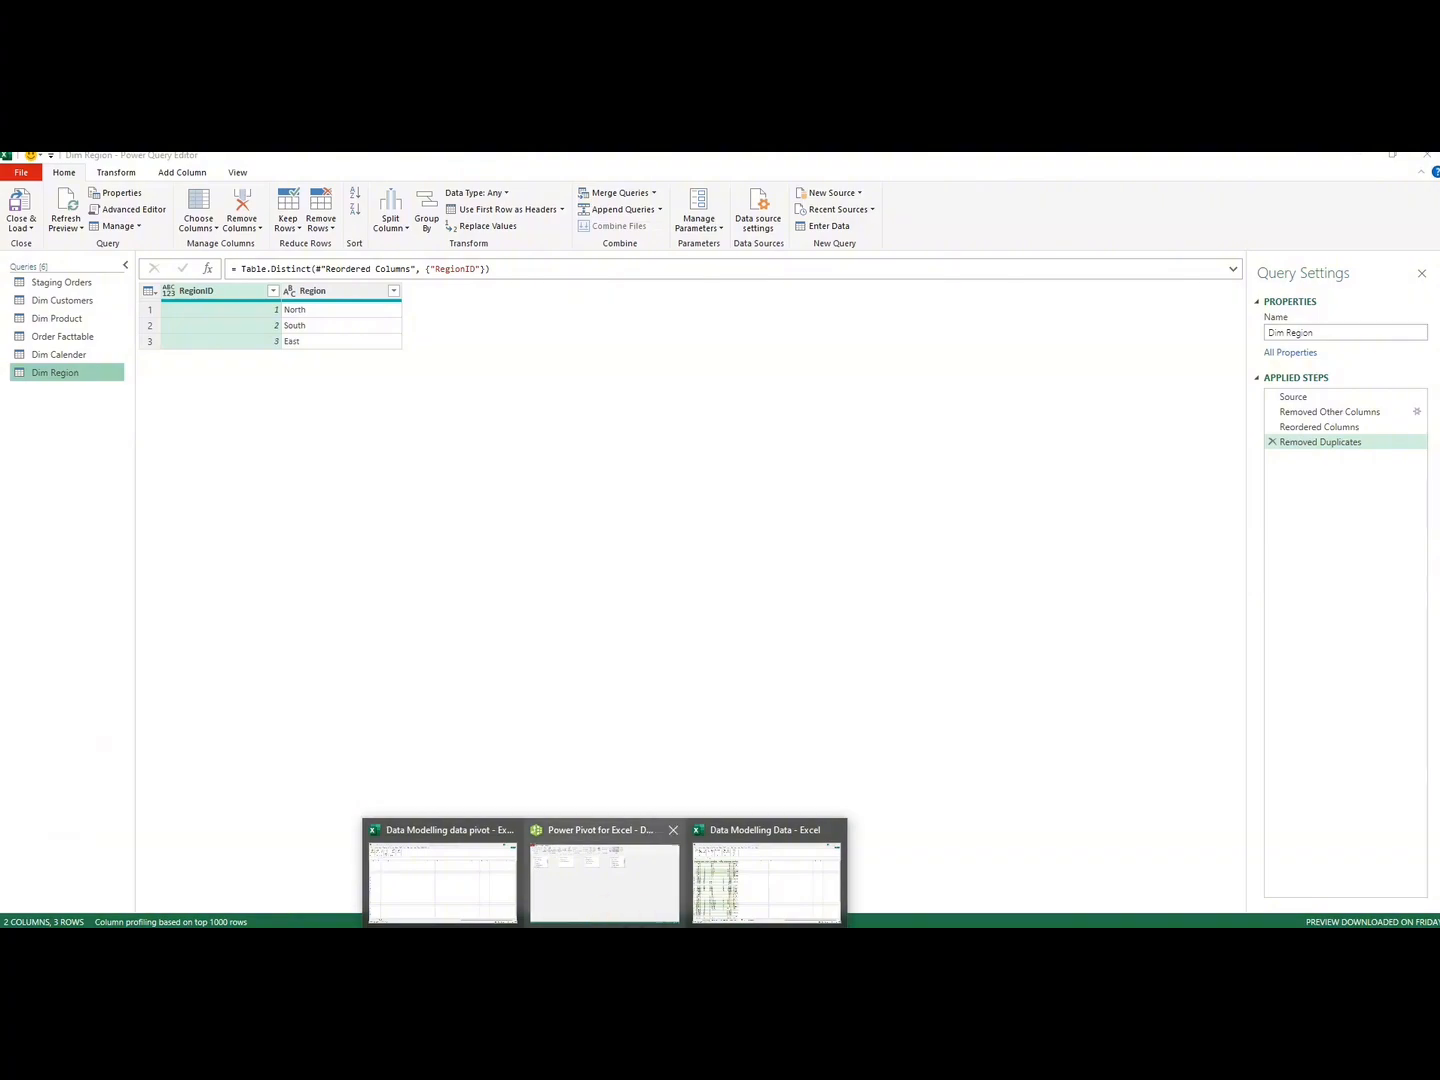
# - In the Power Pivot diagram, enlarge the Dim Calender and Order Facttable boxes and place Order Facttable below and between Dim Customers and Dim Product
pyautogui.click(620, 902)
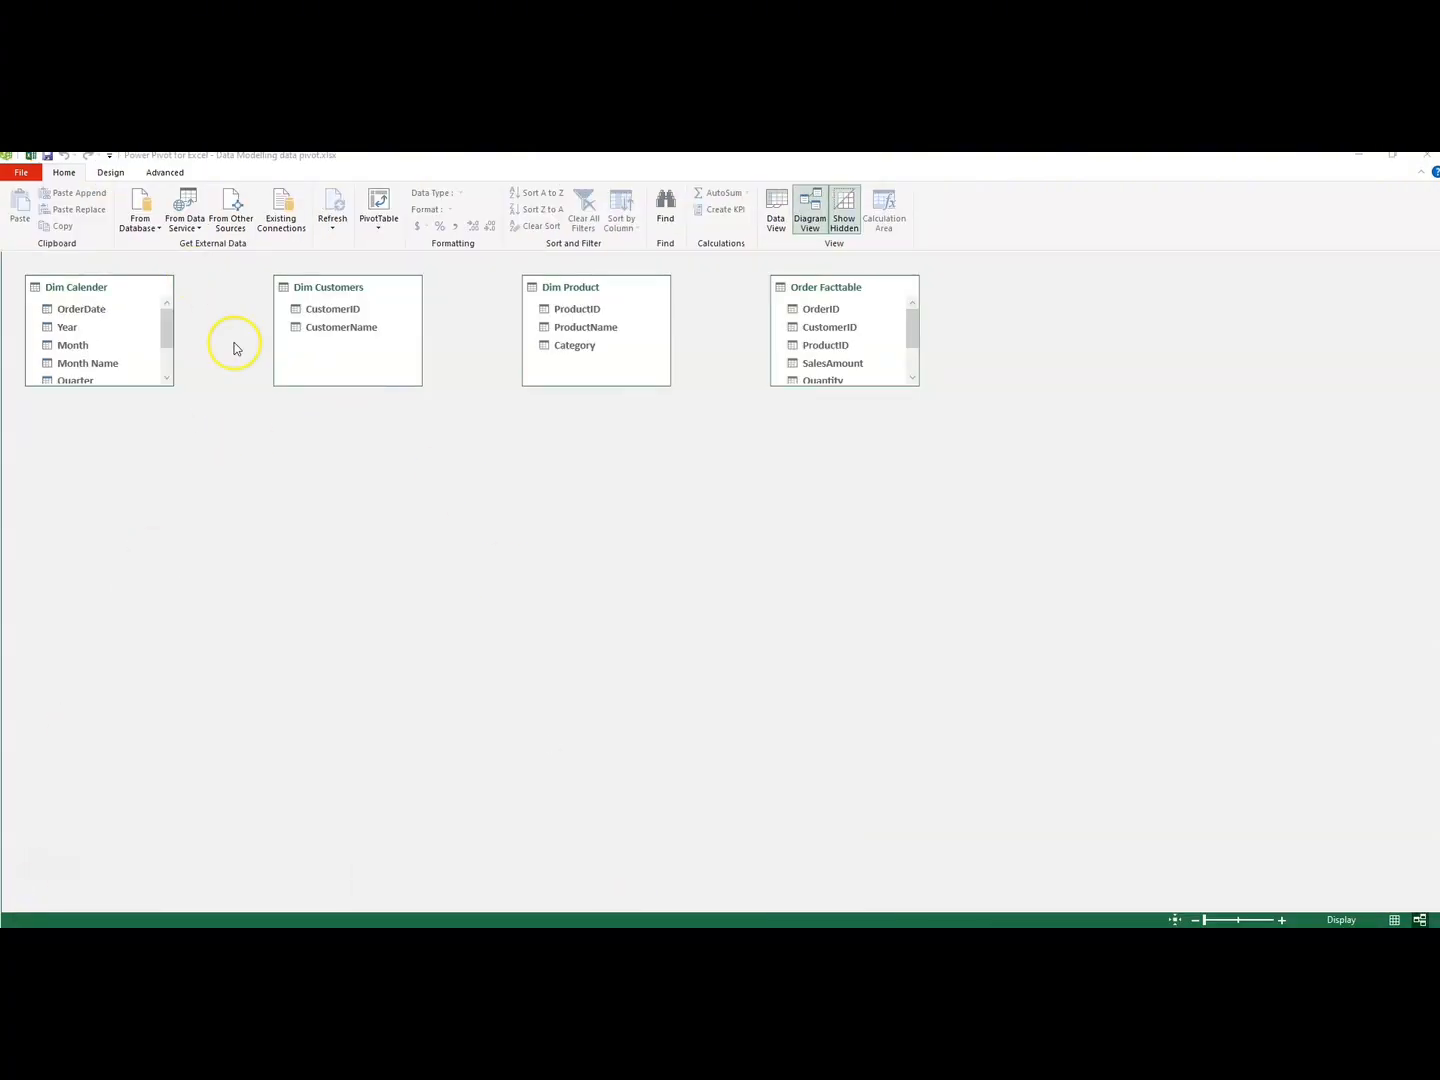
pyautogui.moveTo(99, 388); pyautogui.dragTo(103, 442)
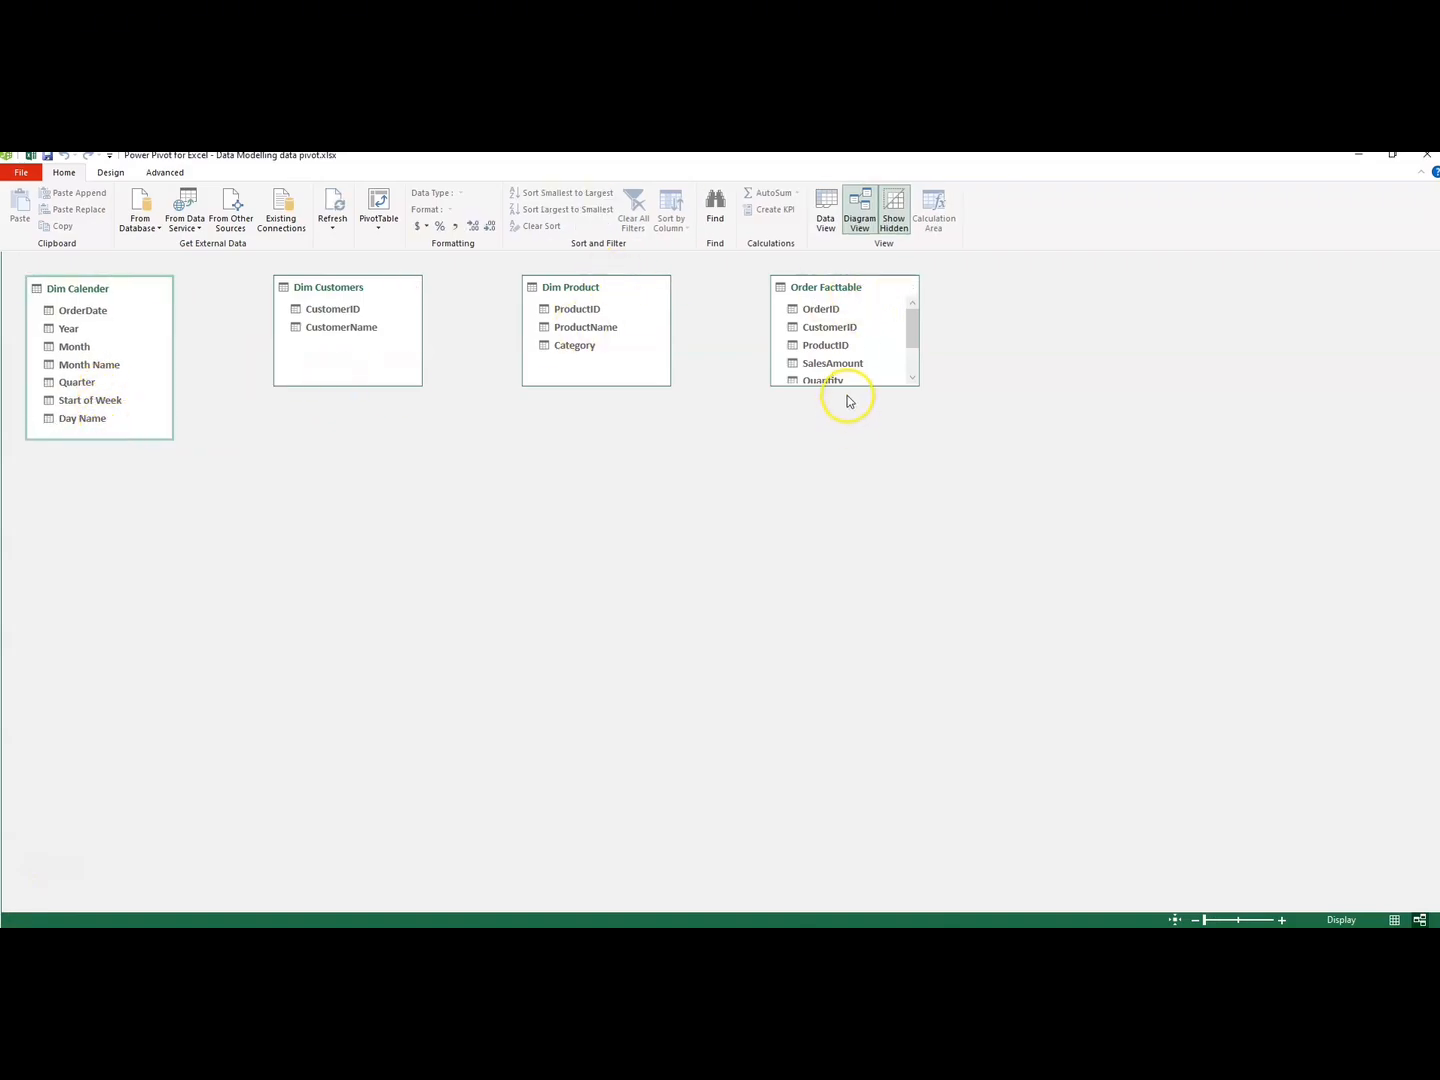
pyautogui.moveTo(837, 383); pyautogui.dragTo(839, 432)
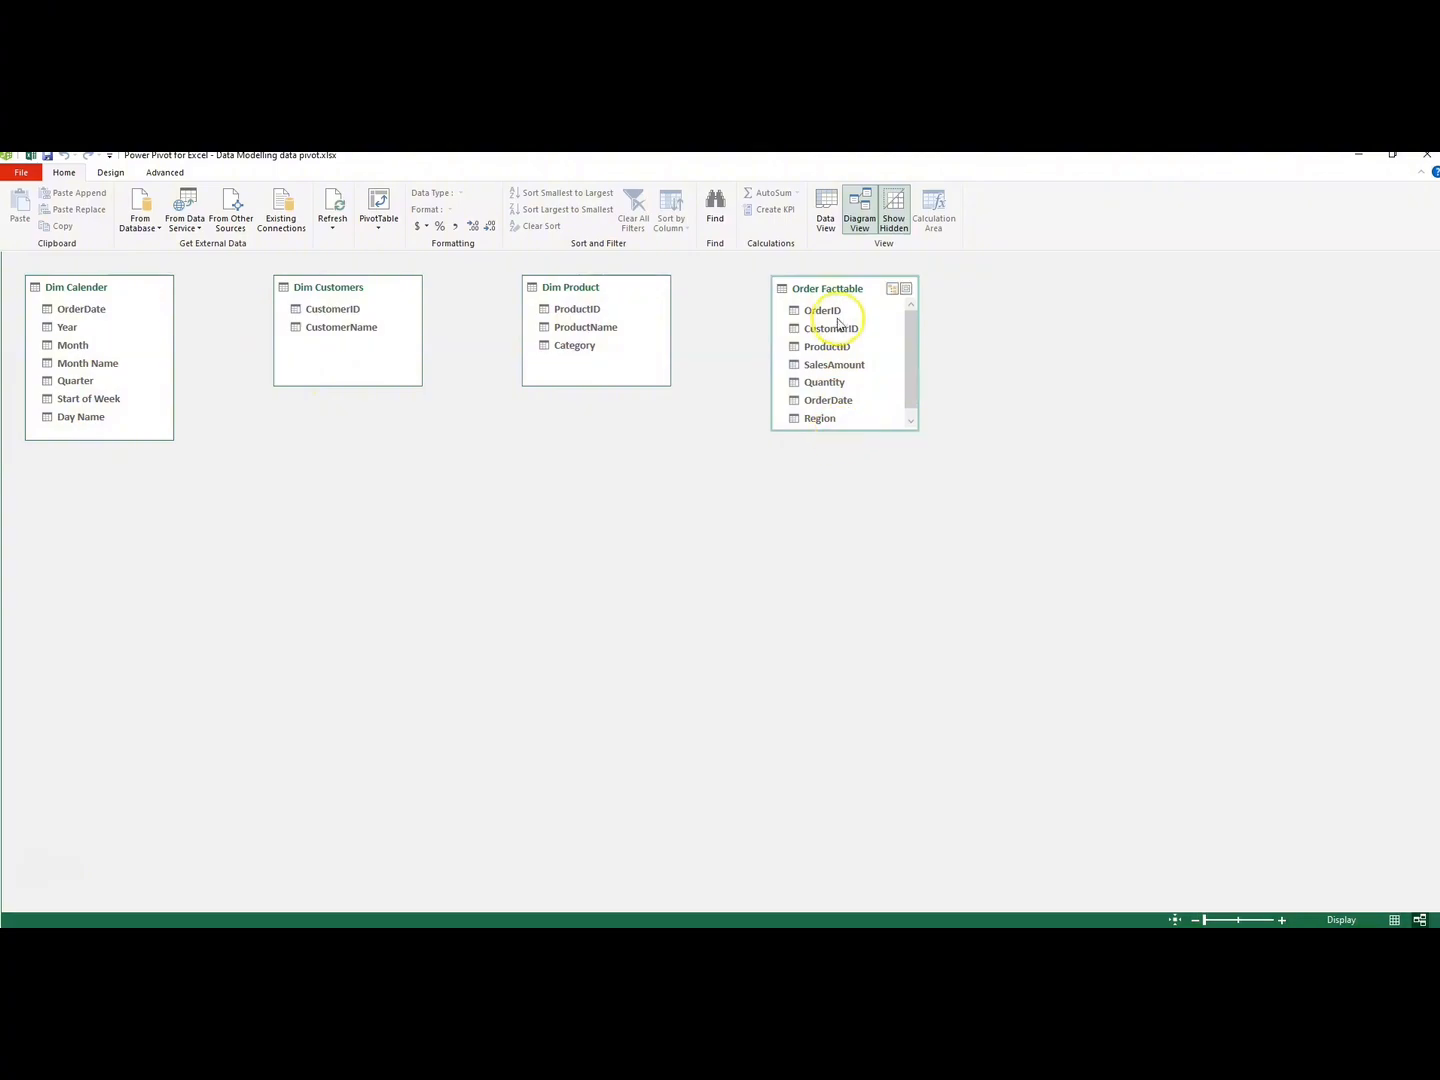
pyautogui.moveTo(832, 293); pyautogui.dragTo(446, 470)
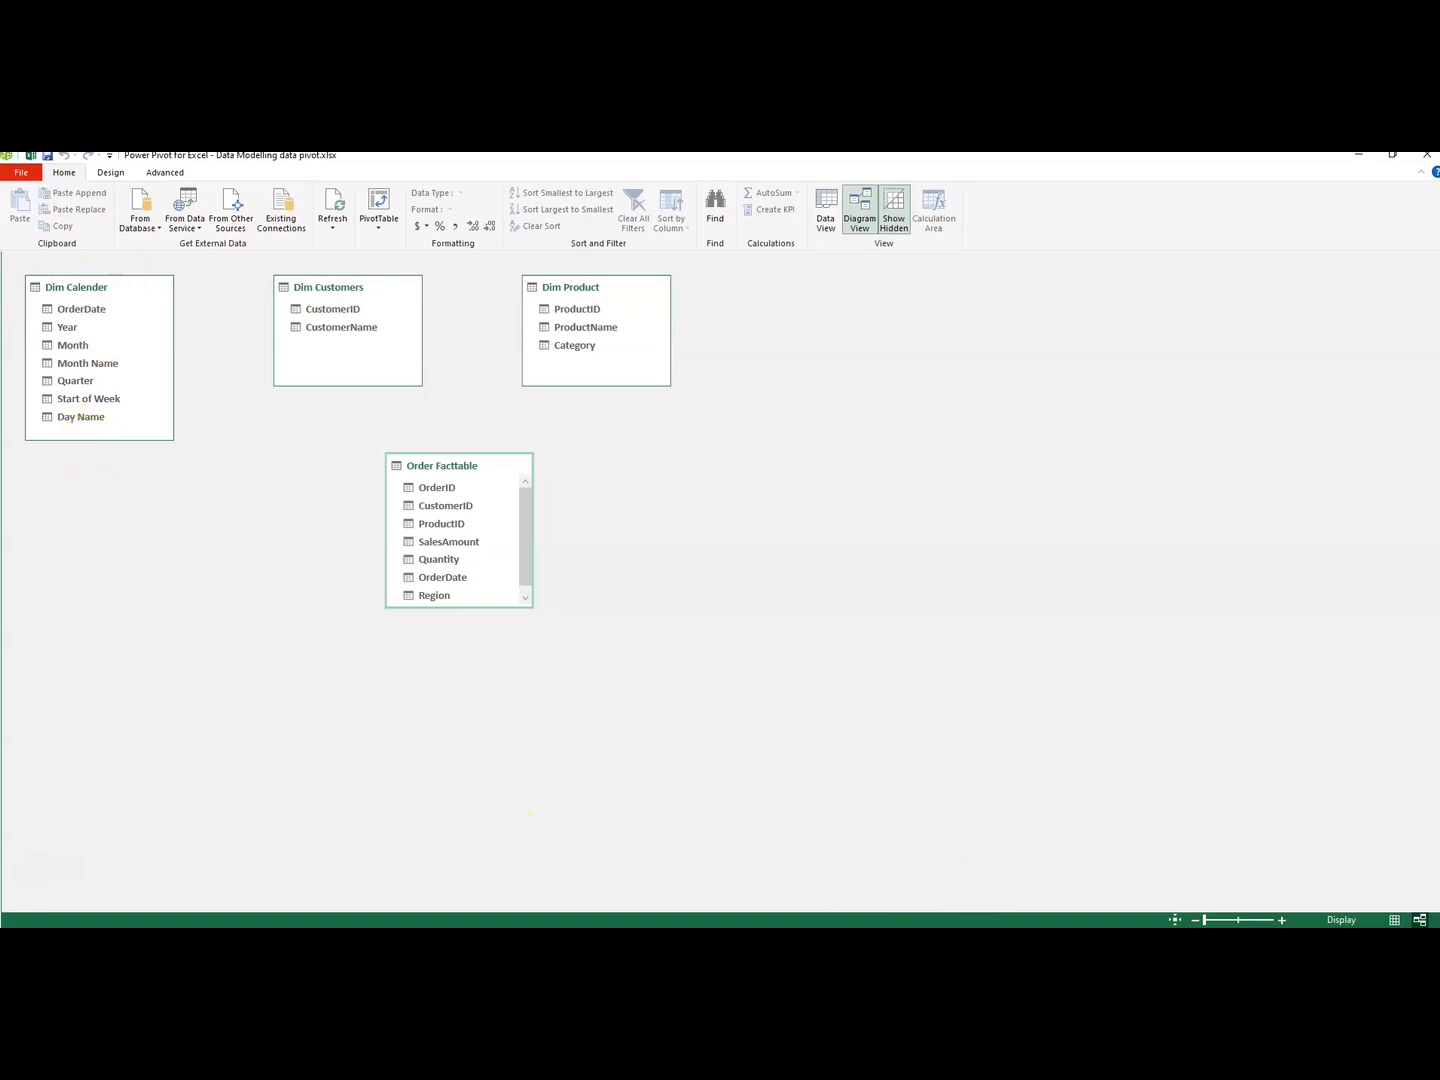
# - Switch to the EXPLANATIONS presentation in PowerPoint and compare the star schema slide with the snowflake schema slide
pyautogui.click(813, 897)
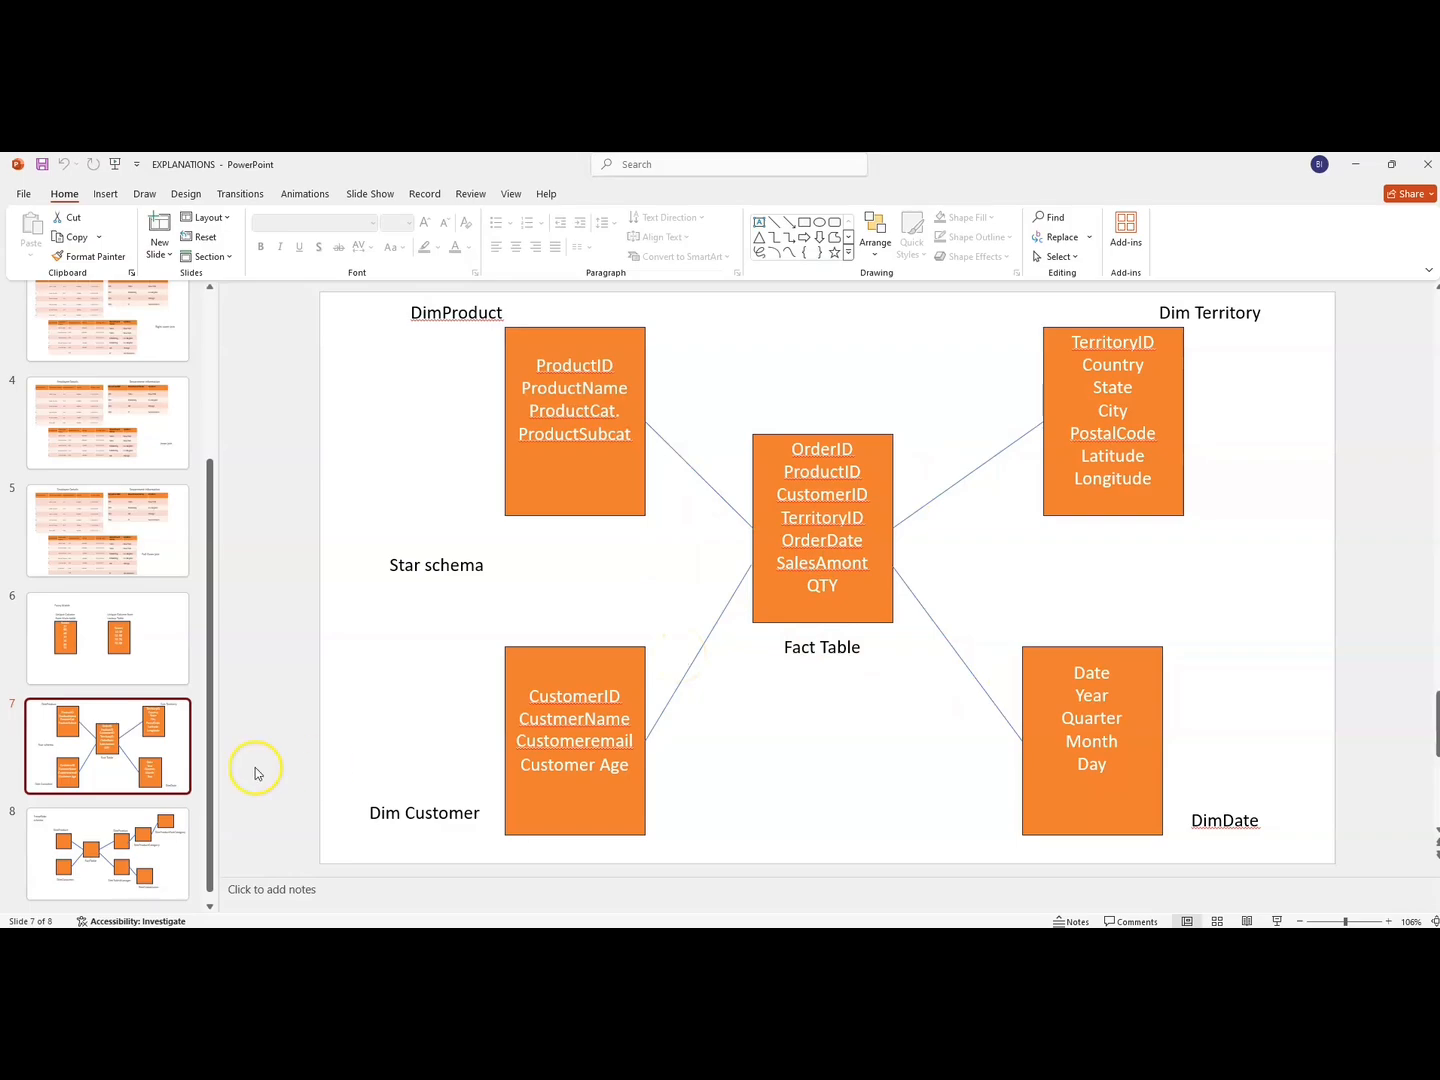
pyautogui.click(155, 870)
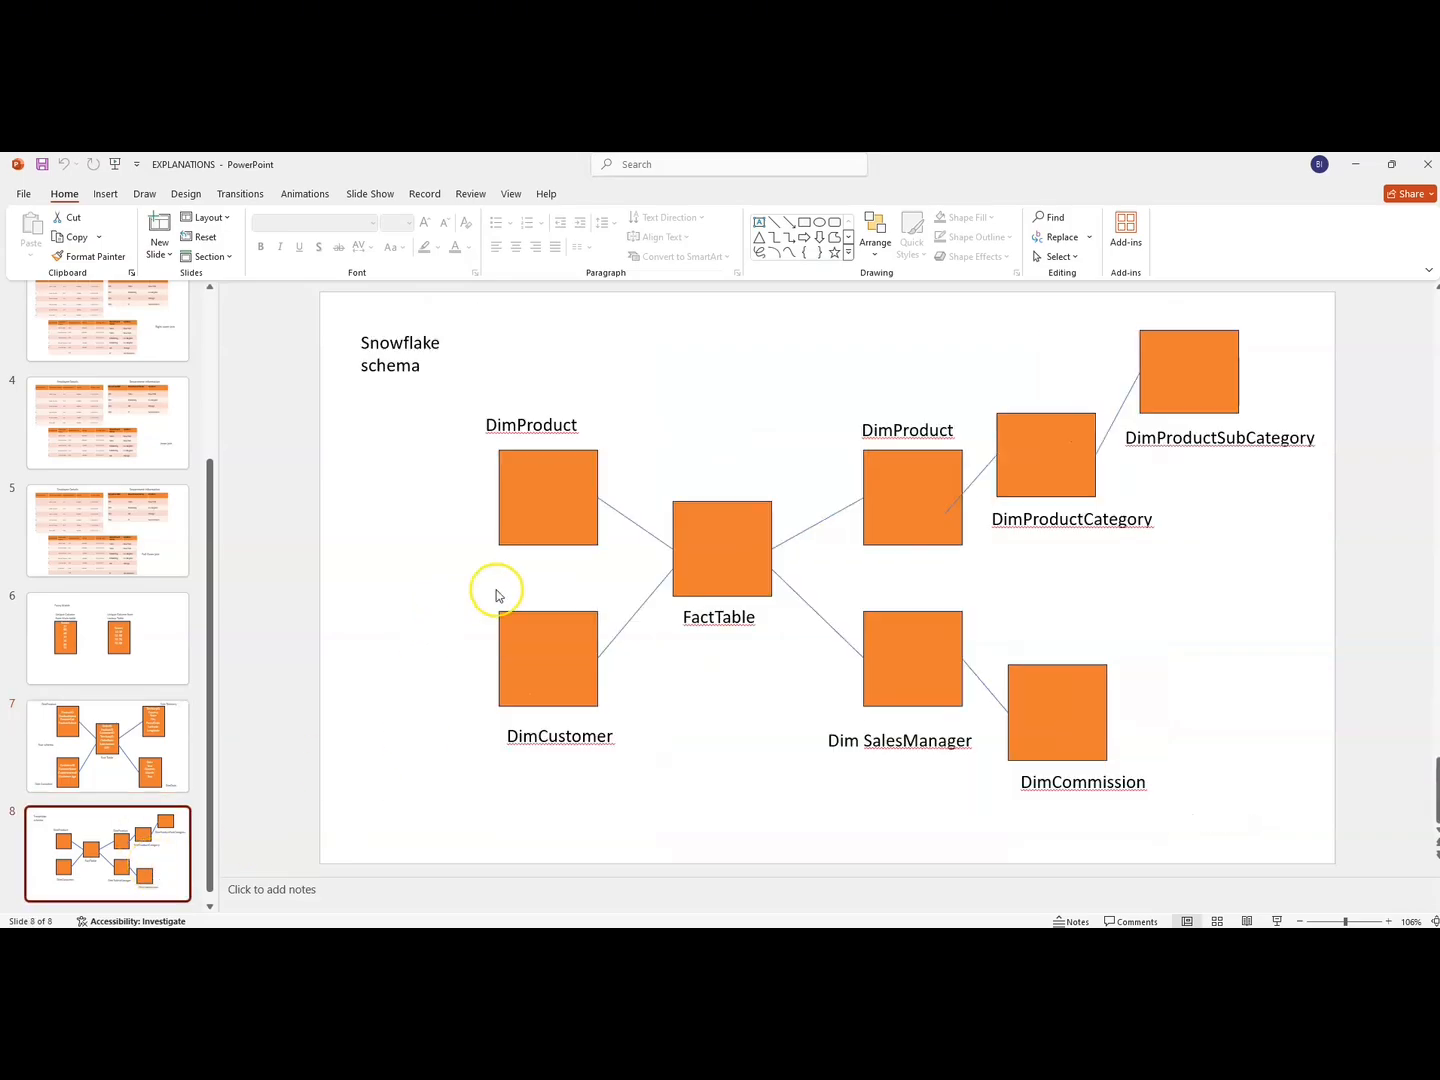
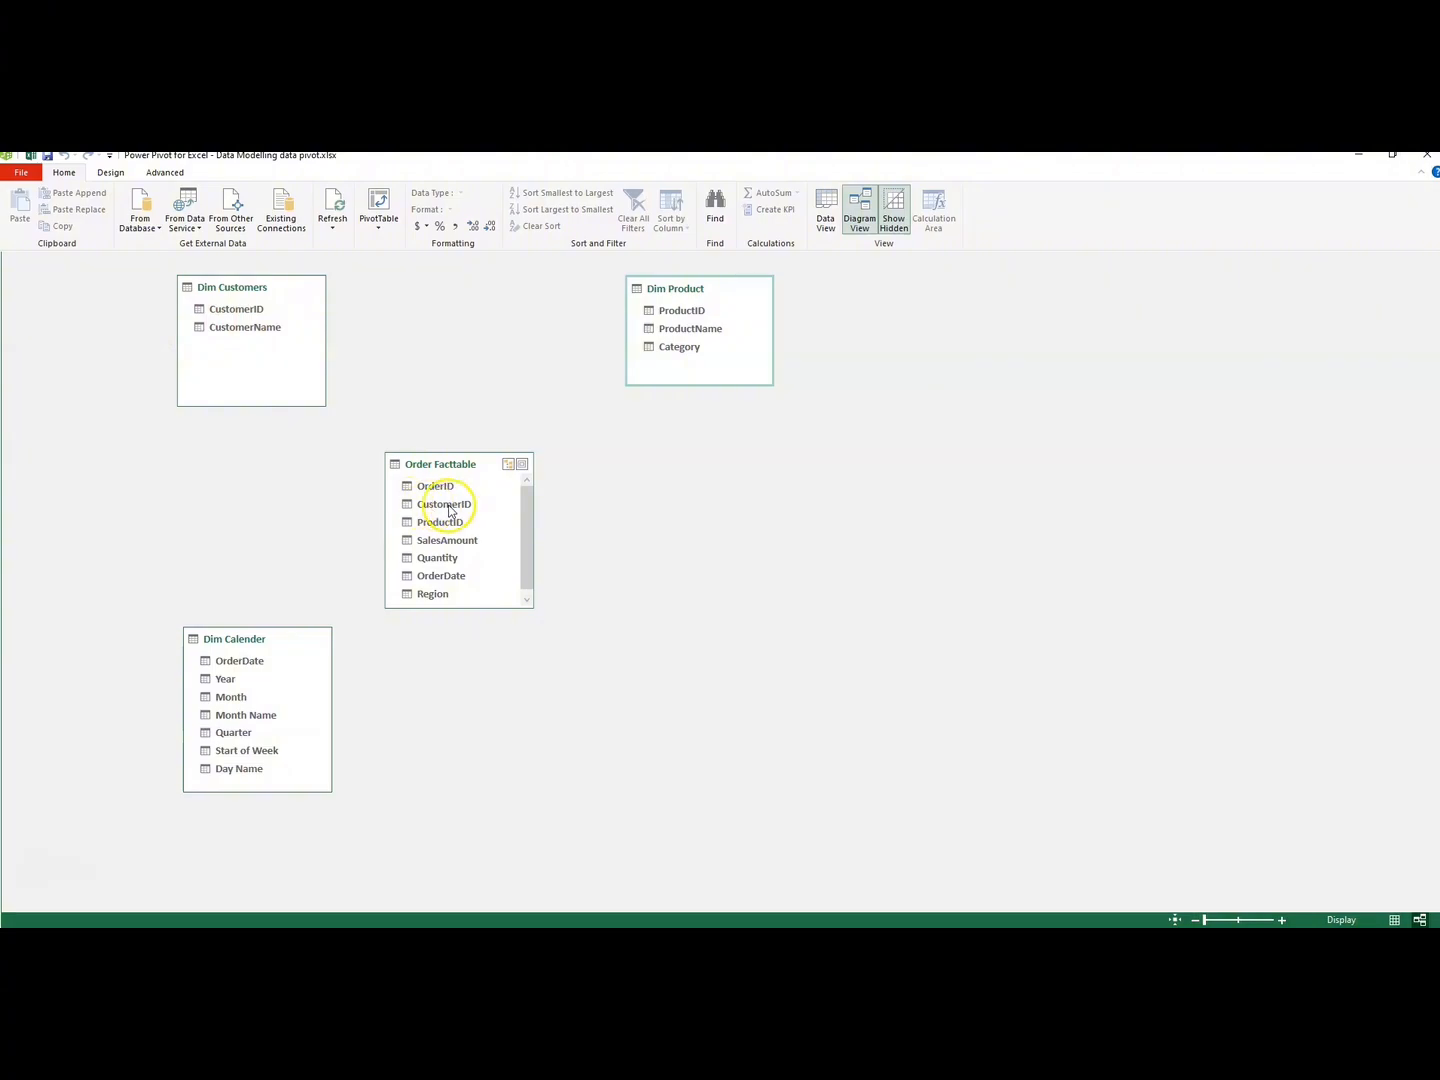
# - Relate Order Facttable to Dim Customers on CustomerID and to Dim Product on ProductID
pyautogui.moveTo(452, 505); pyautogui.dragTo(258, 311)
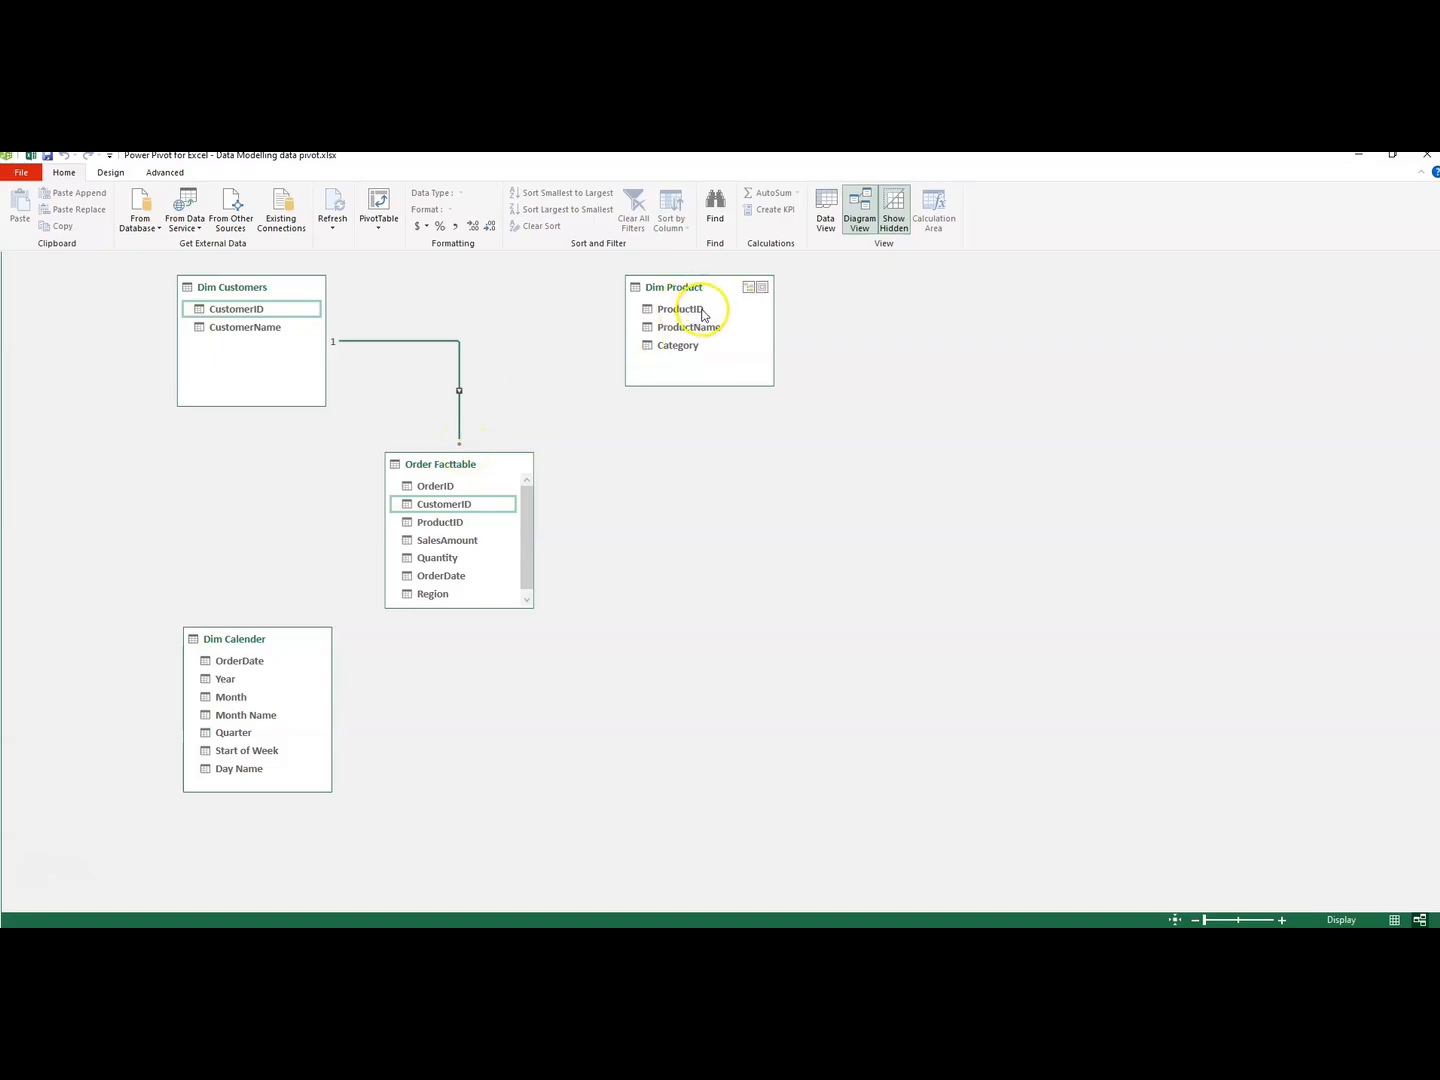
pyautogui.click(699, 310)
pyautogui.moveTo(701, 314)
pyautogui.mouseDown()
pyautogui.moveTo(509, 450)
pyautogui.moveTo(466, 540)
pyautogui.moveTo(455, 522)
pyautogui.mouseUp()
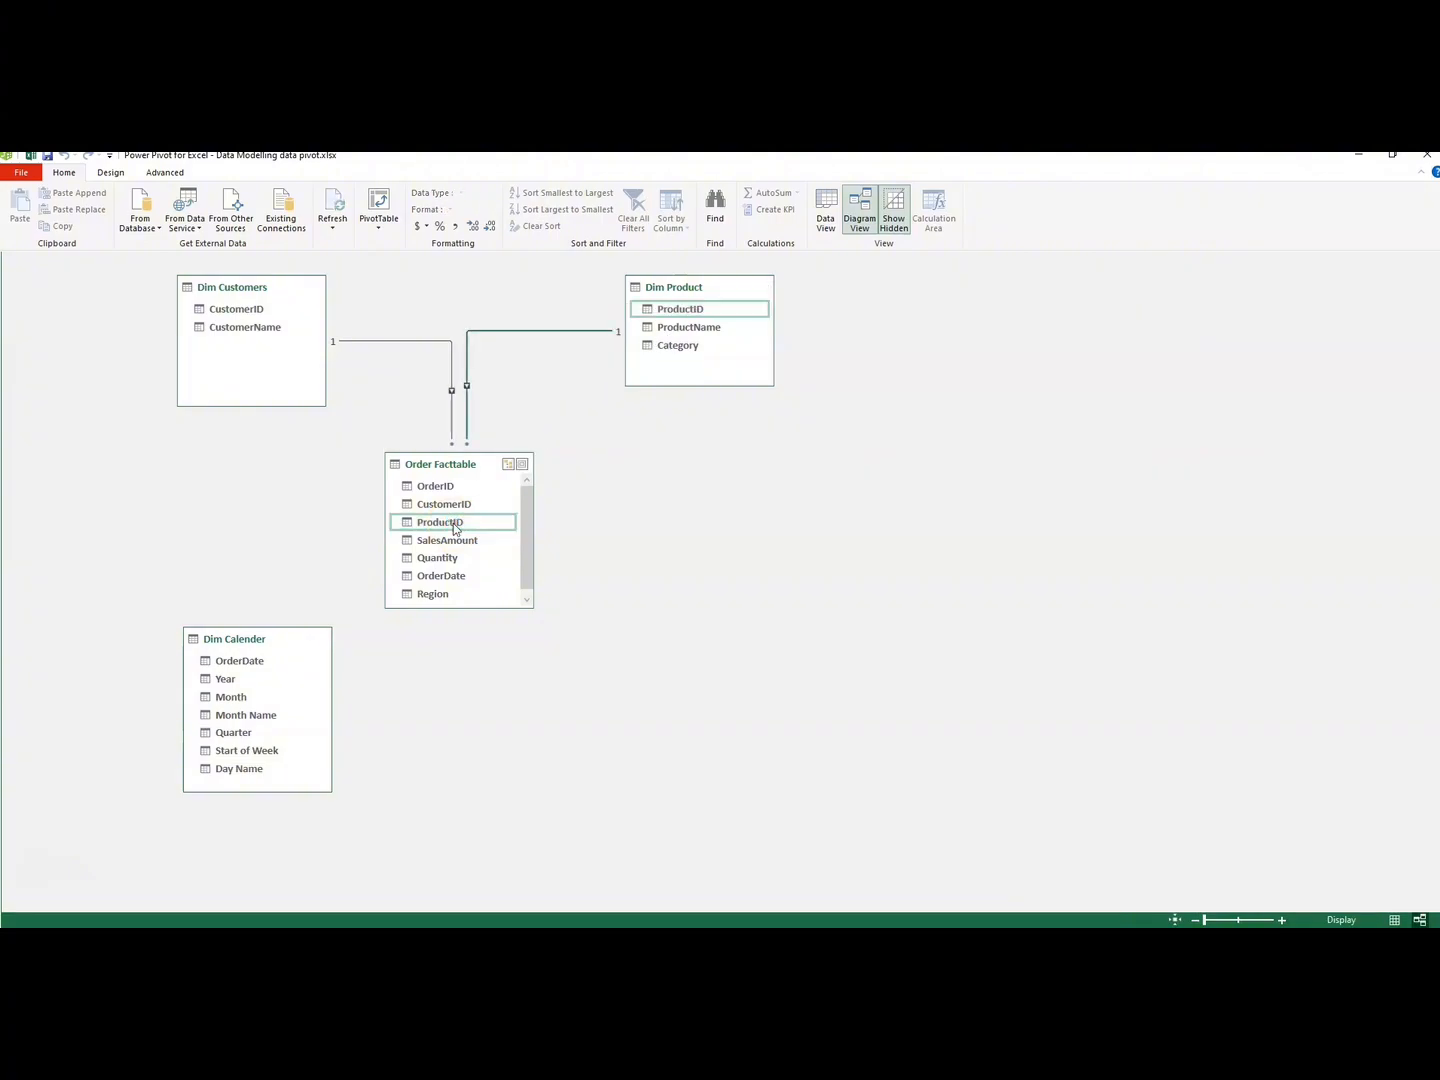
# - Deactivate the ProductID relationship between Order Facttable and Dim Product, and mark it as active again
pyautogui.doubleClick(466, 382)
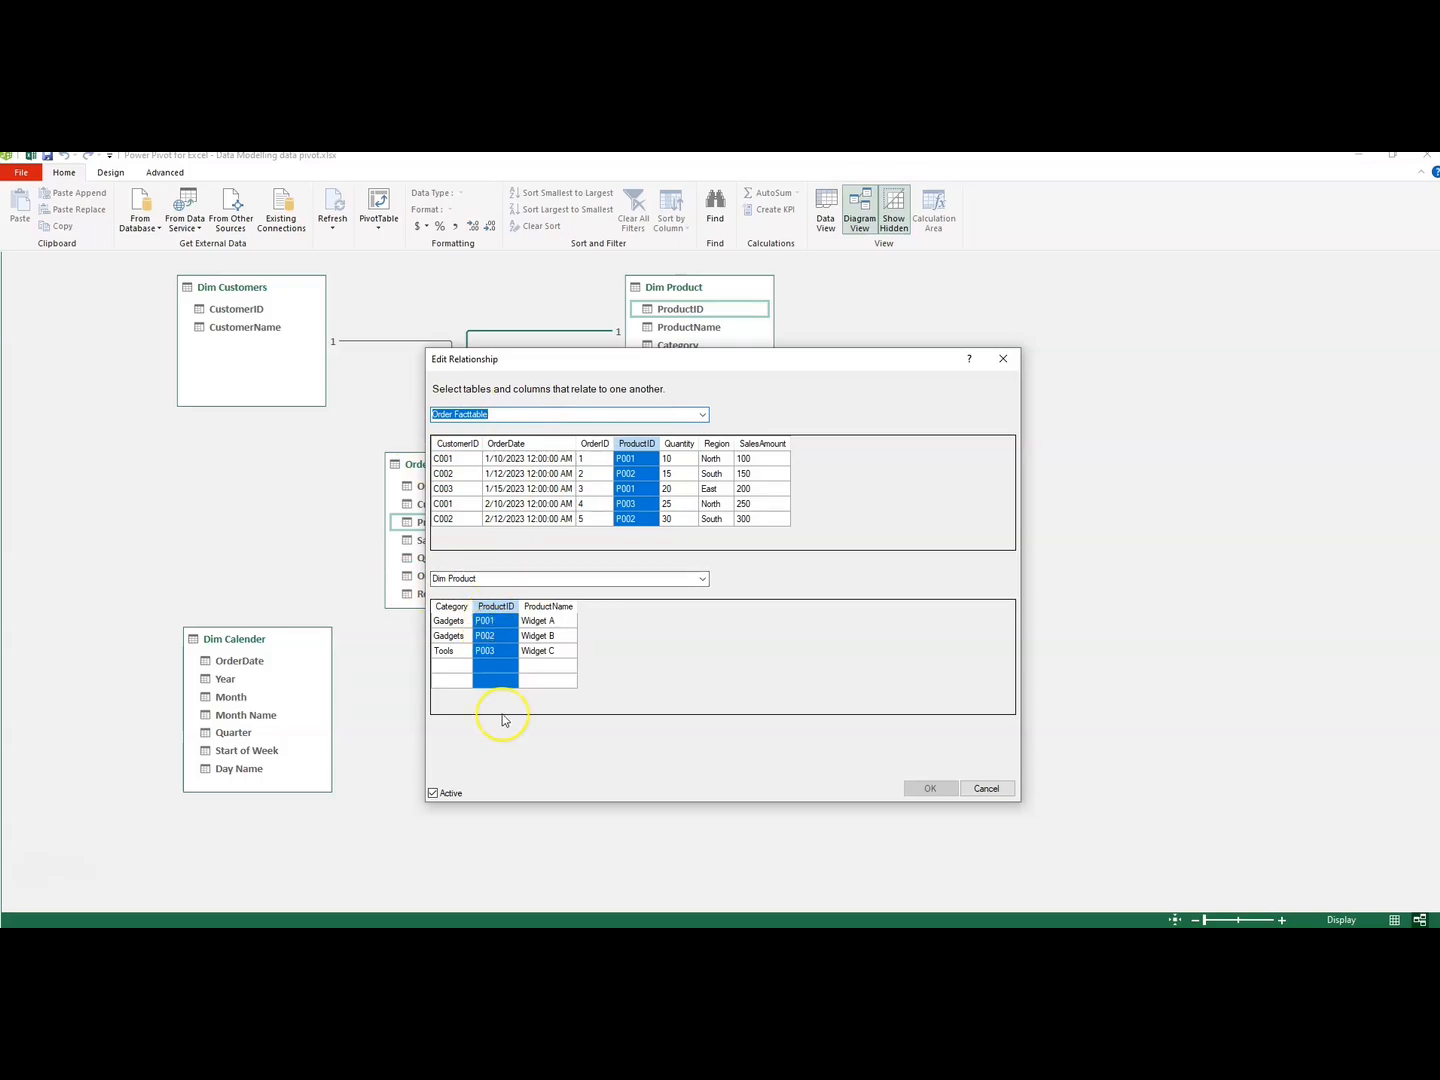
pyautogui.click(433, 794)
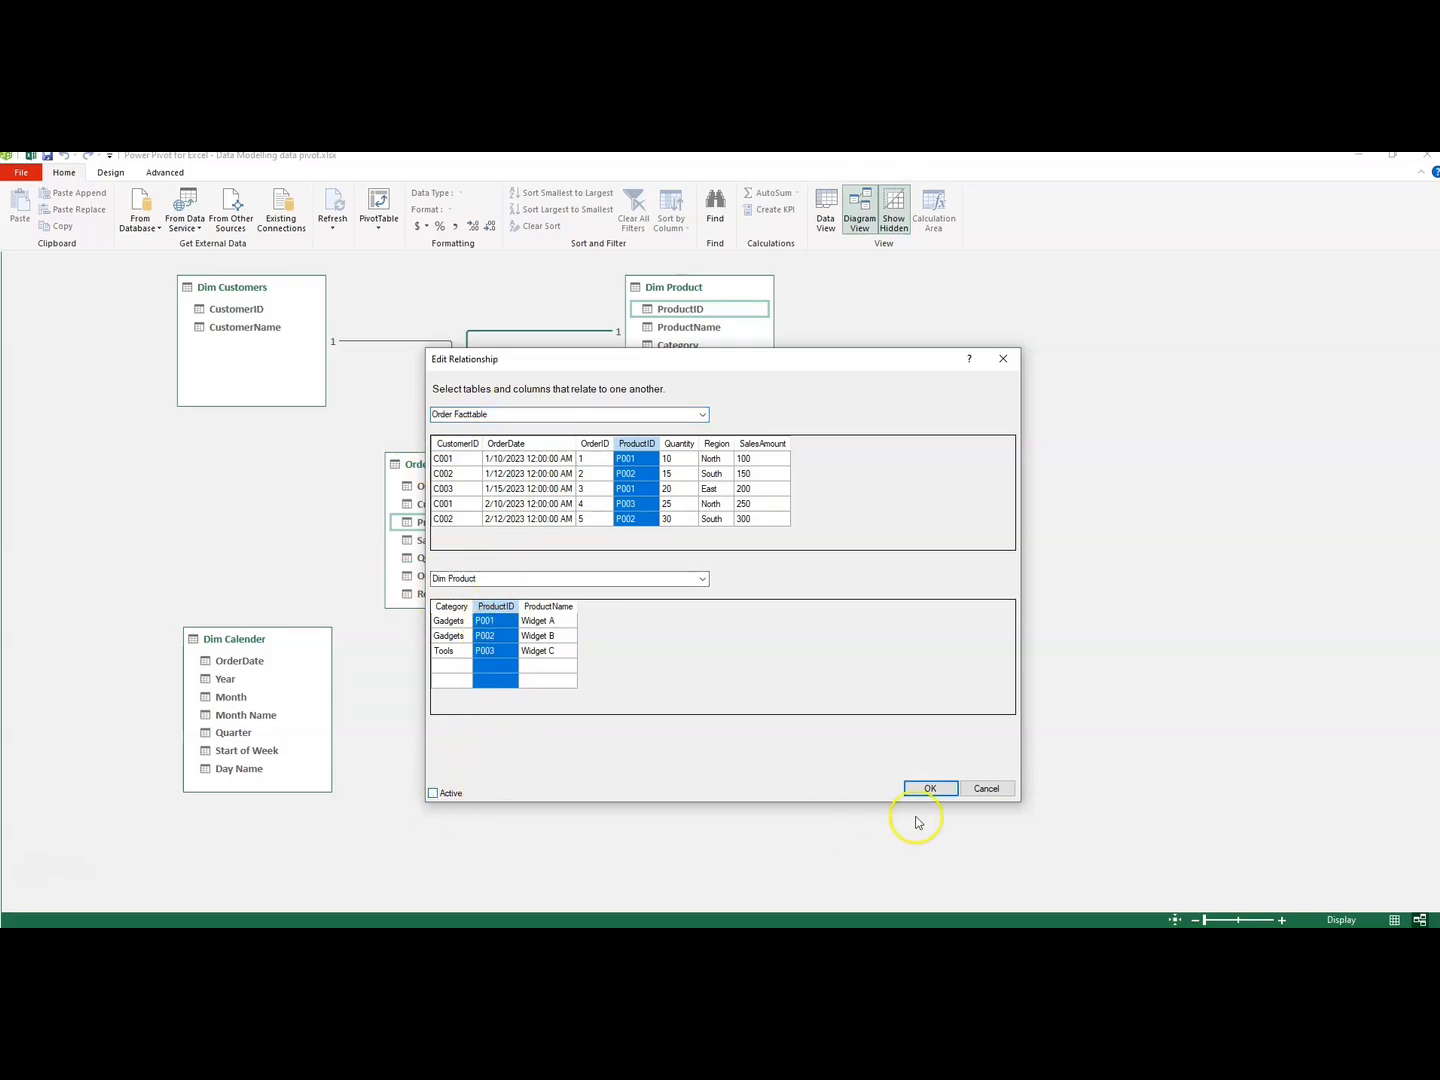
pyautogui.click(930, 789)
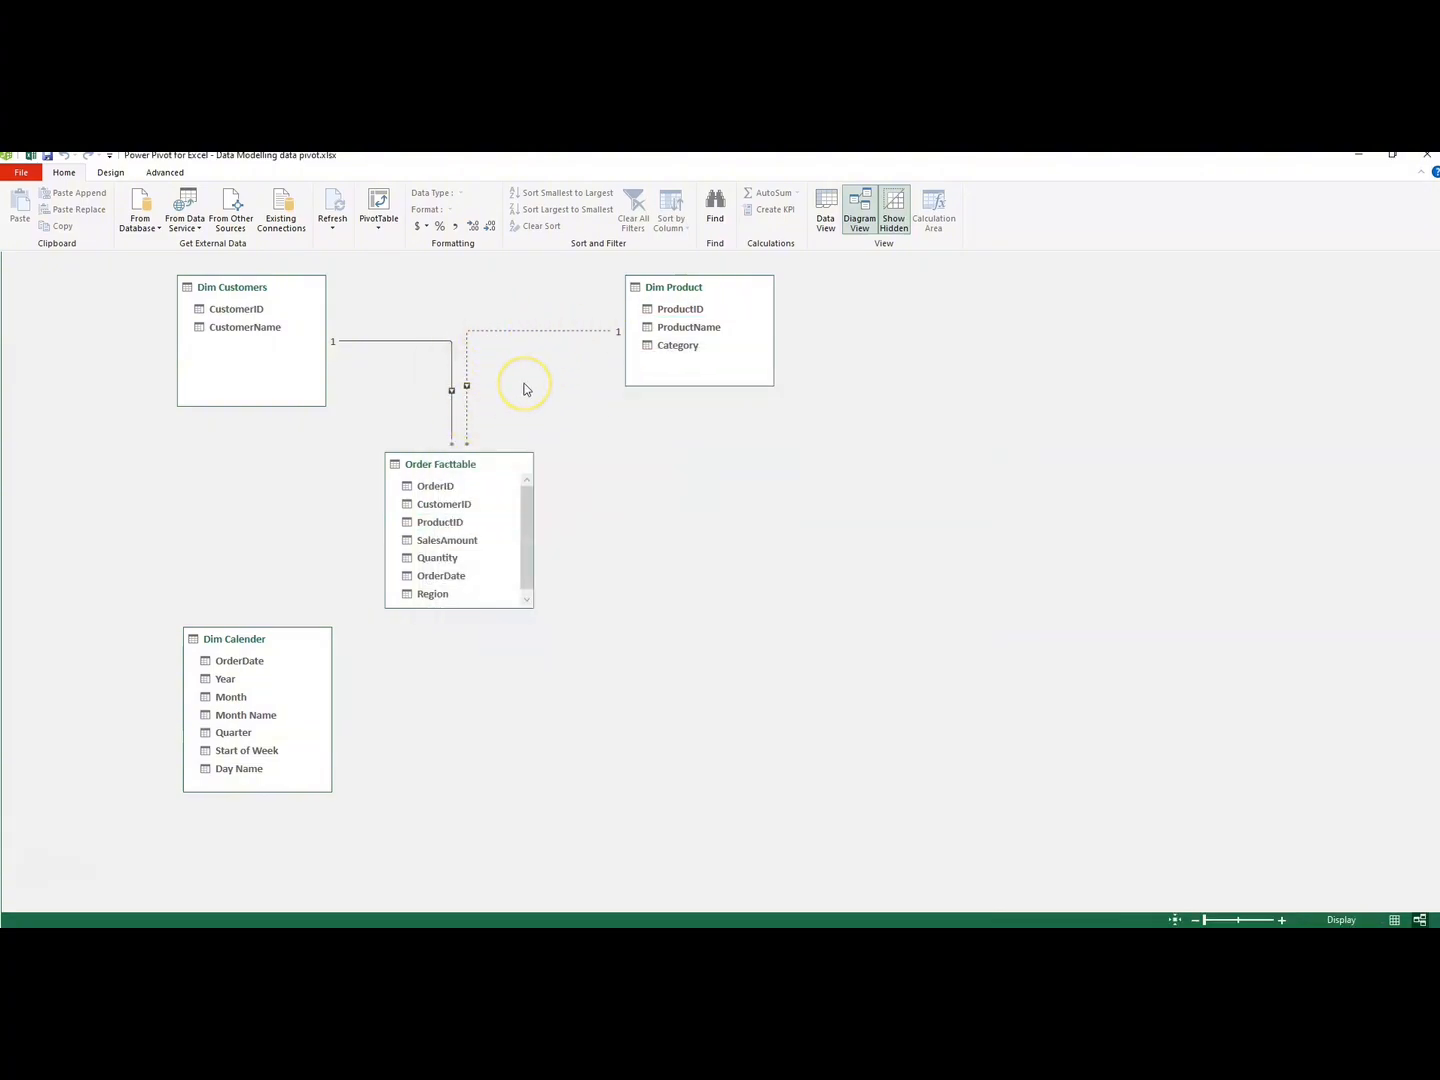
pyautogui.rightClick(467, 362)
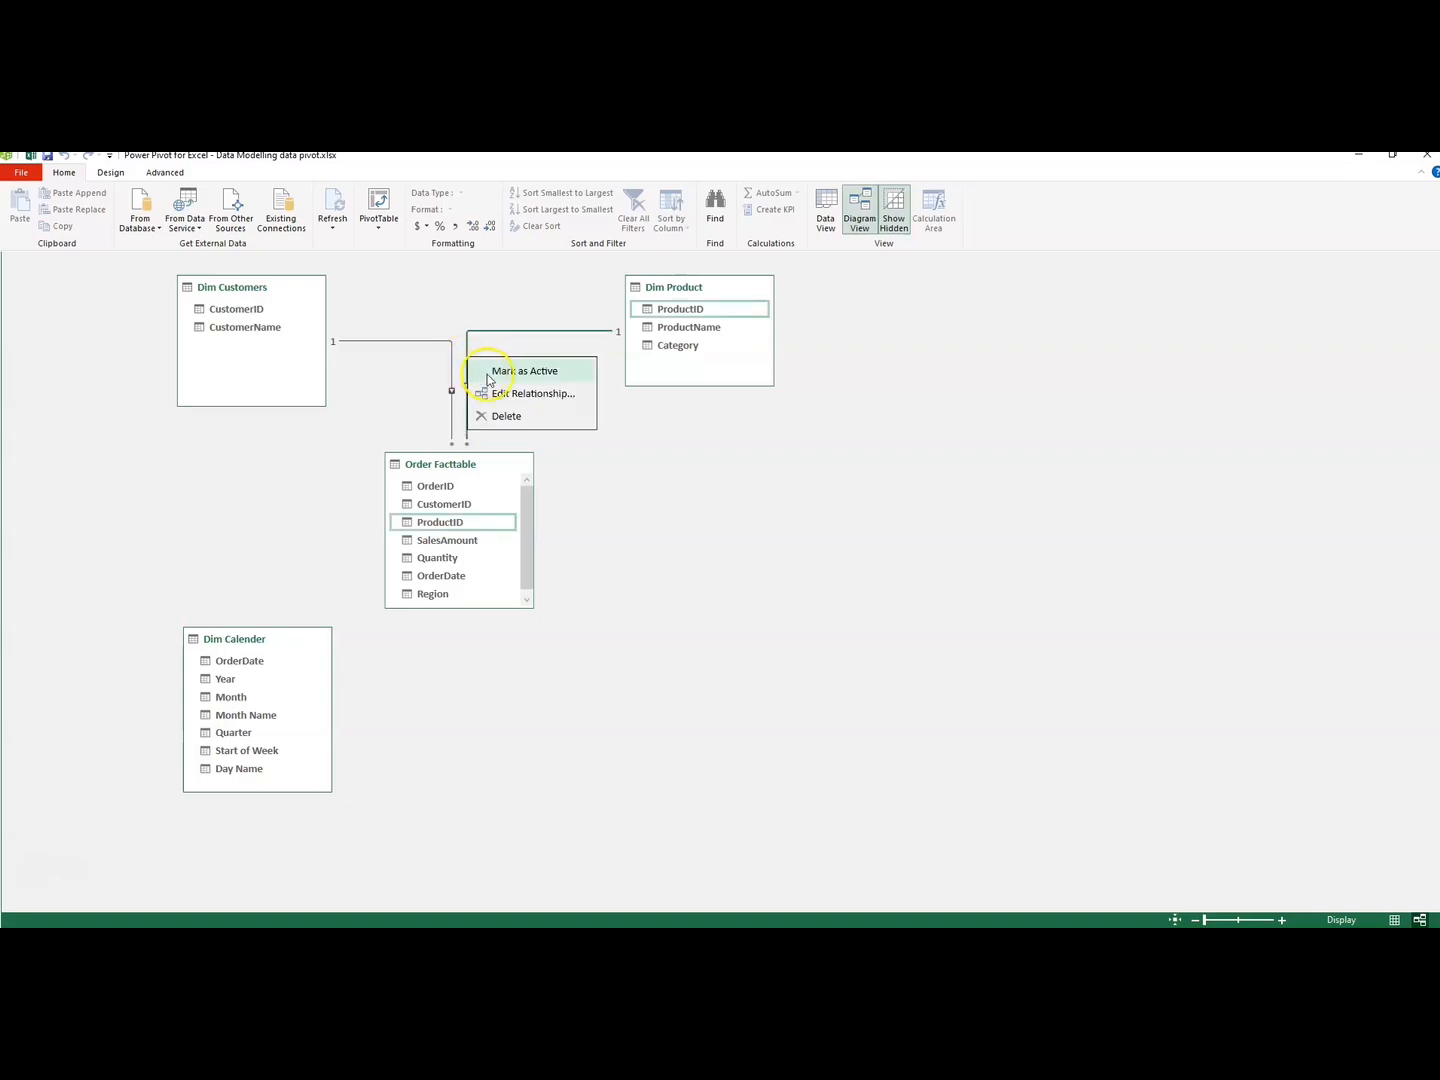
pyautogui.click(520, 376)
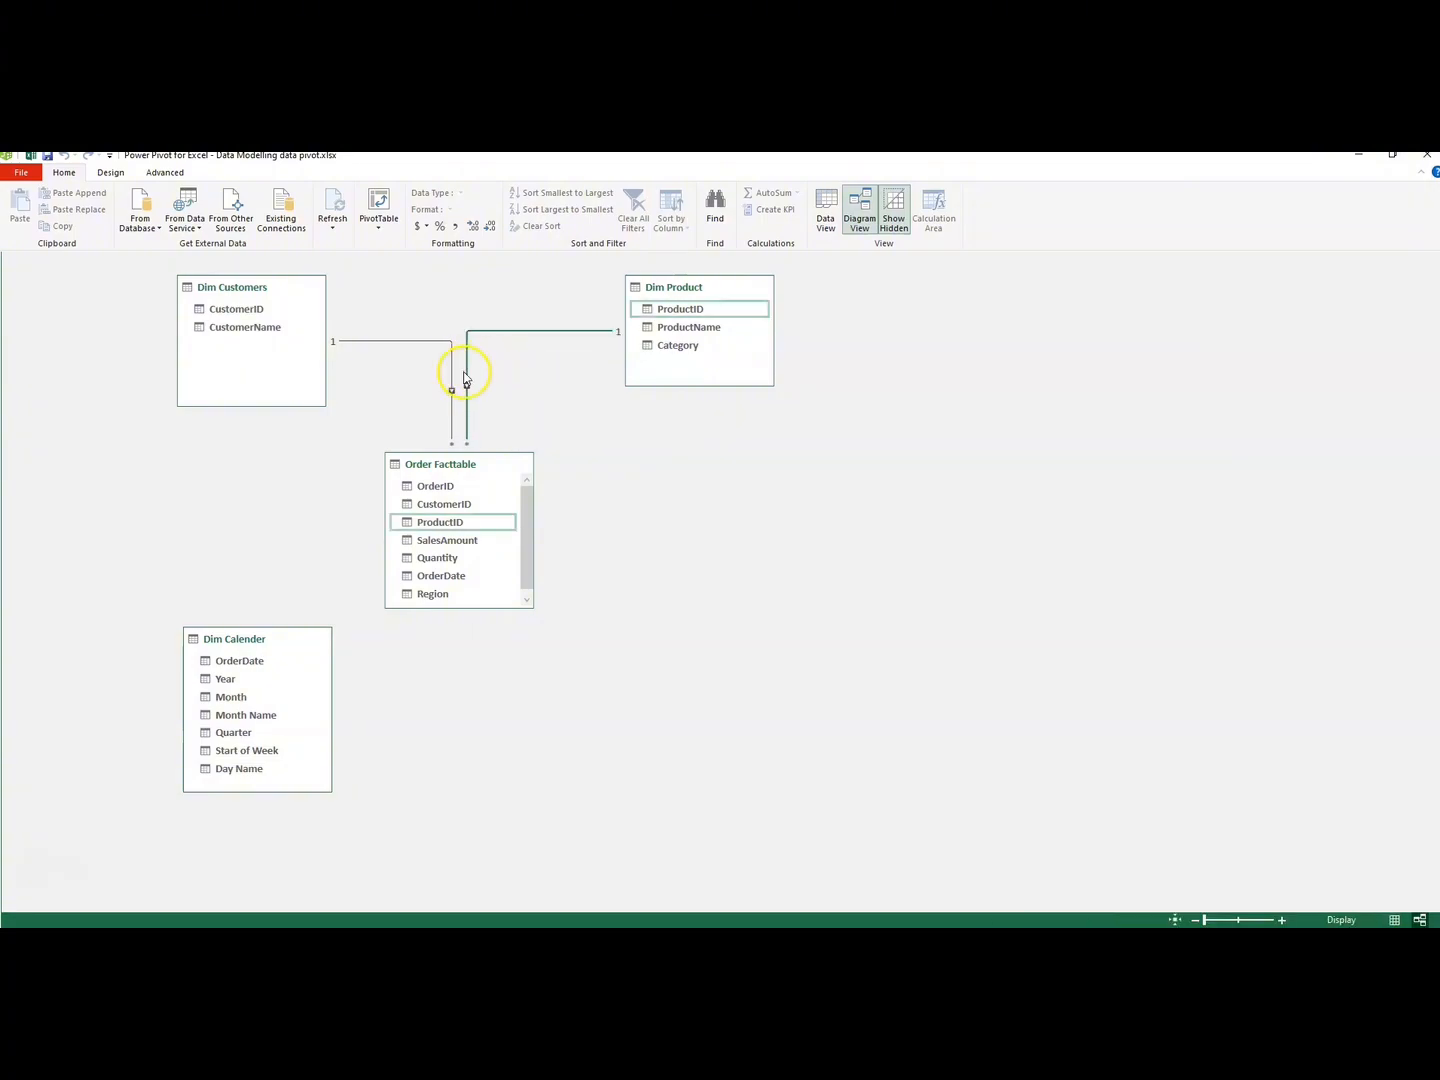
# - Examine the related tables and columns of the Dim Product relationship and its available options without changing anything
pyautogui.rightClick(467, 378)
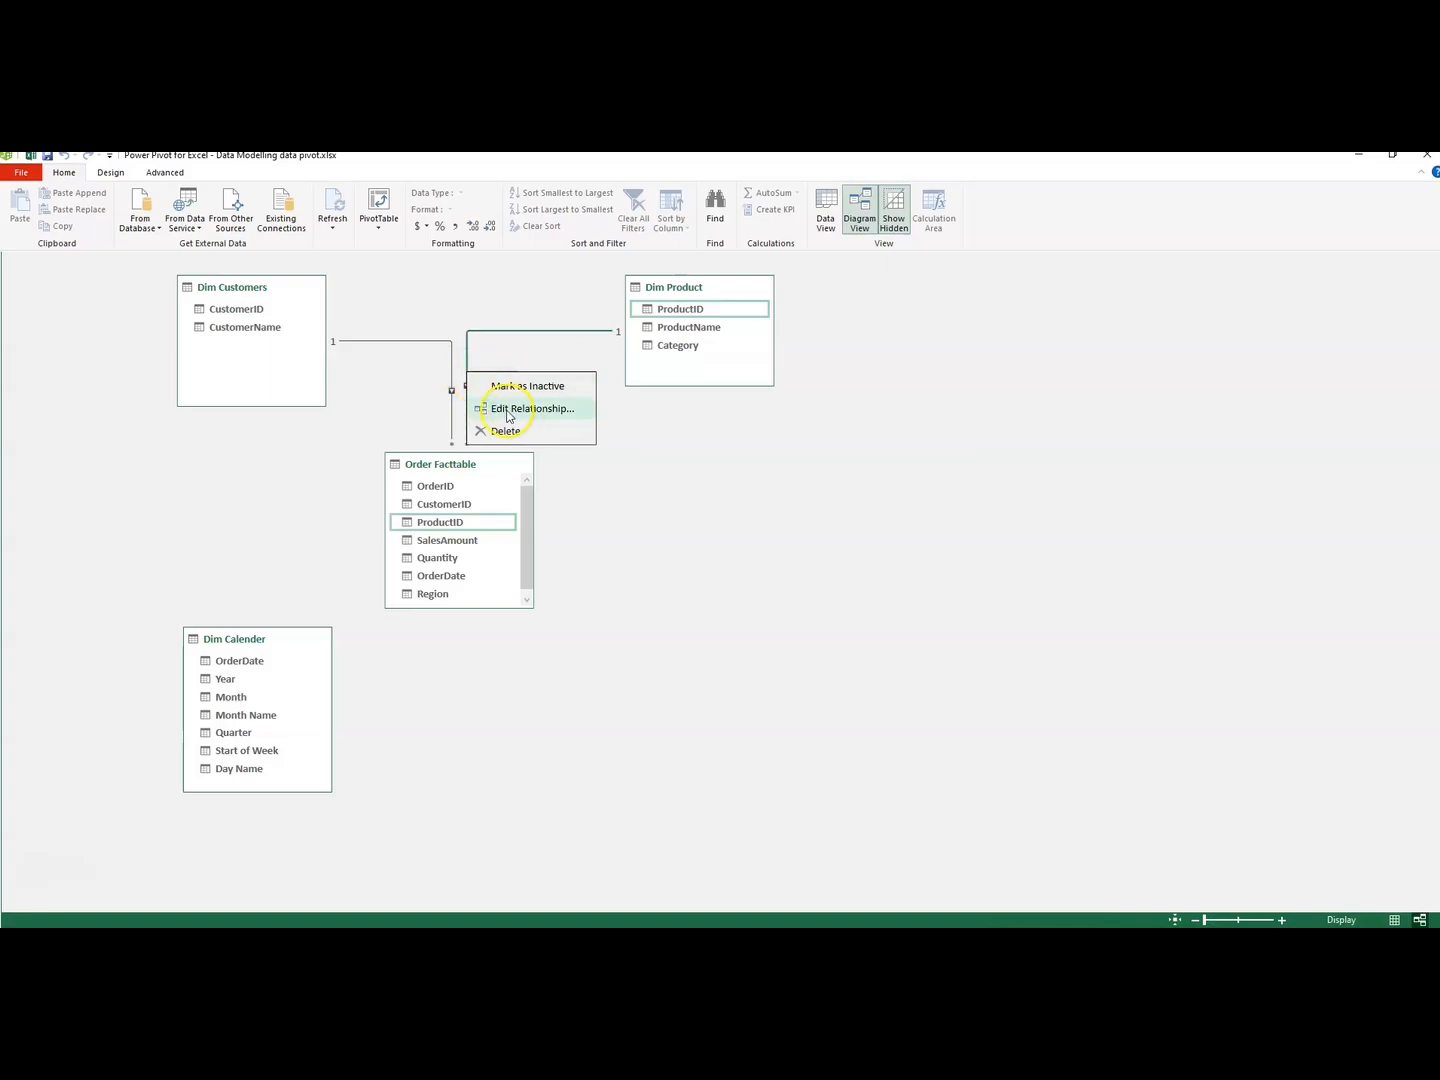
pyautogui.click(521, 409)
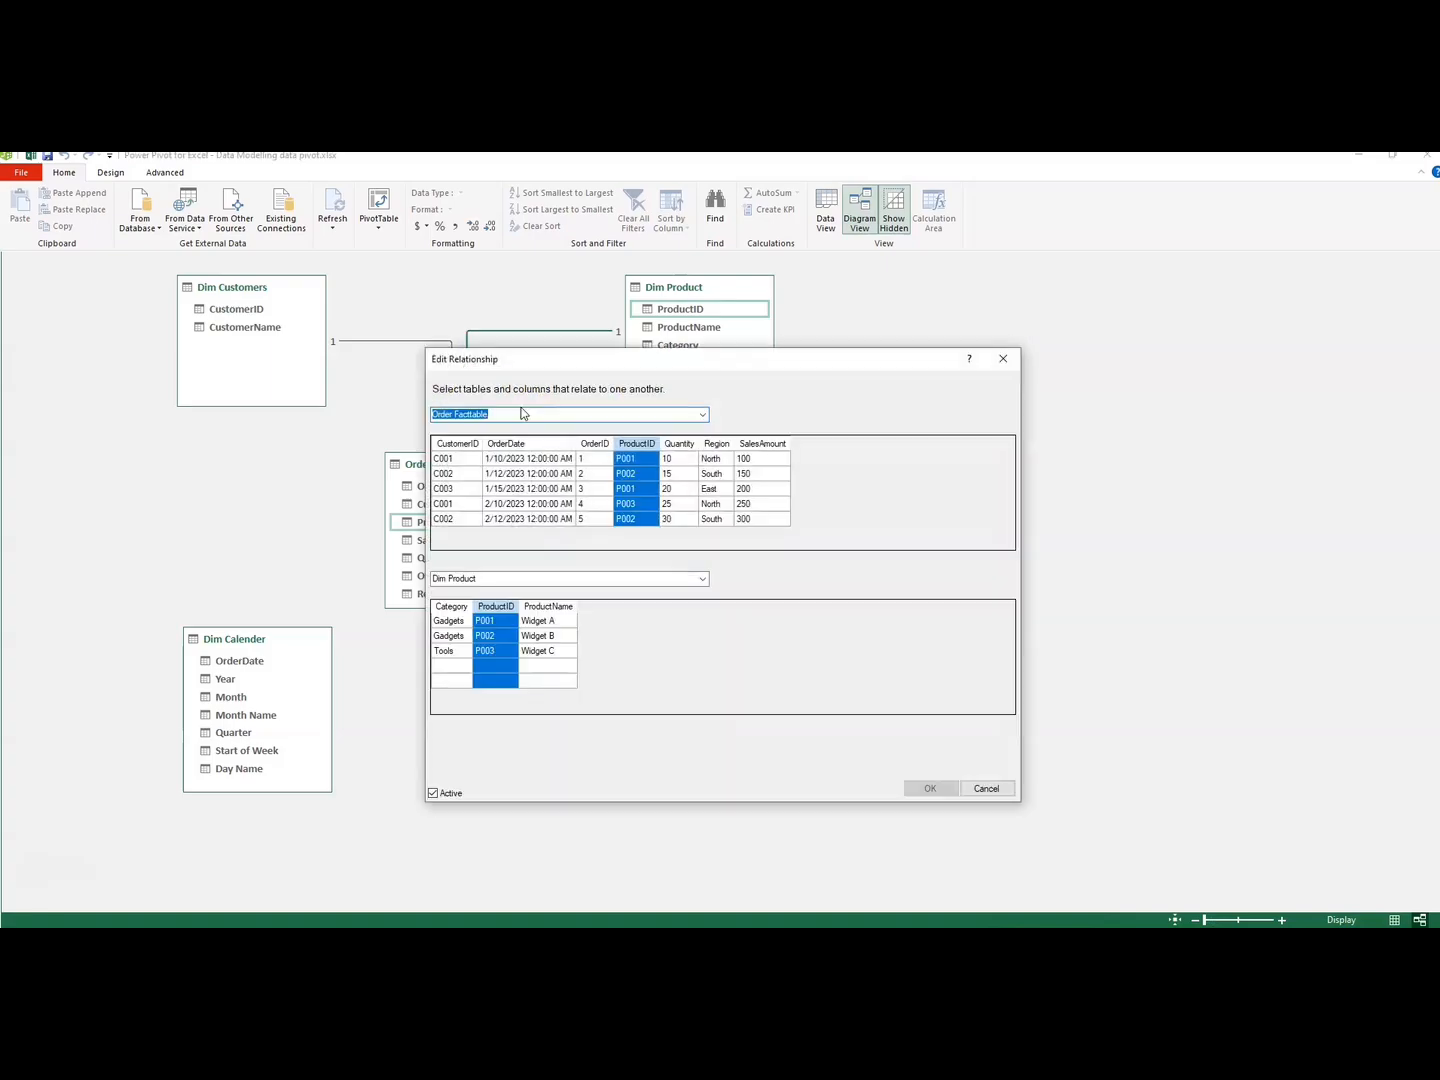
pyautogui.click(1003, 359)
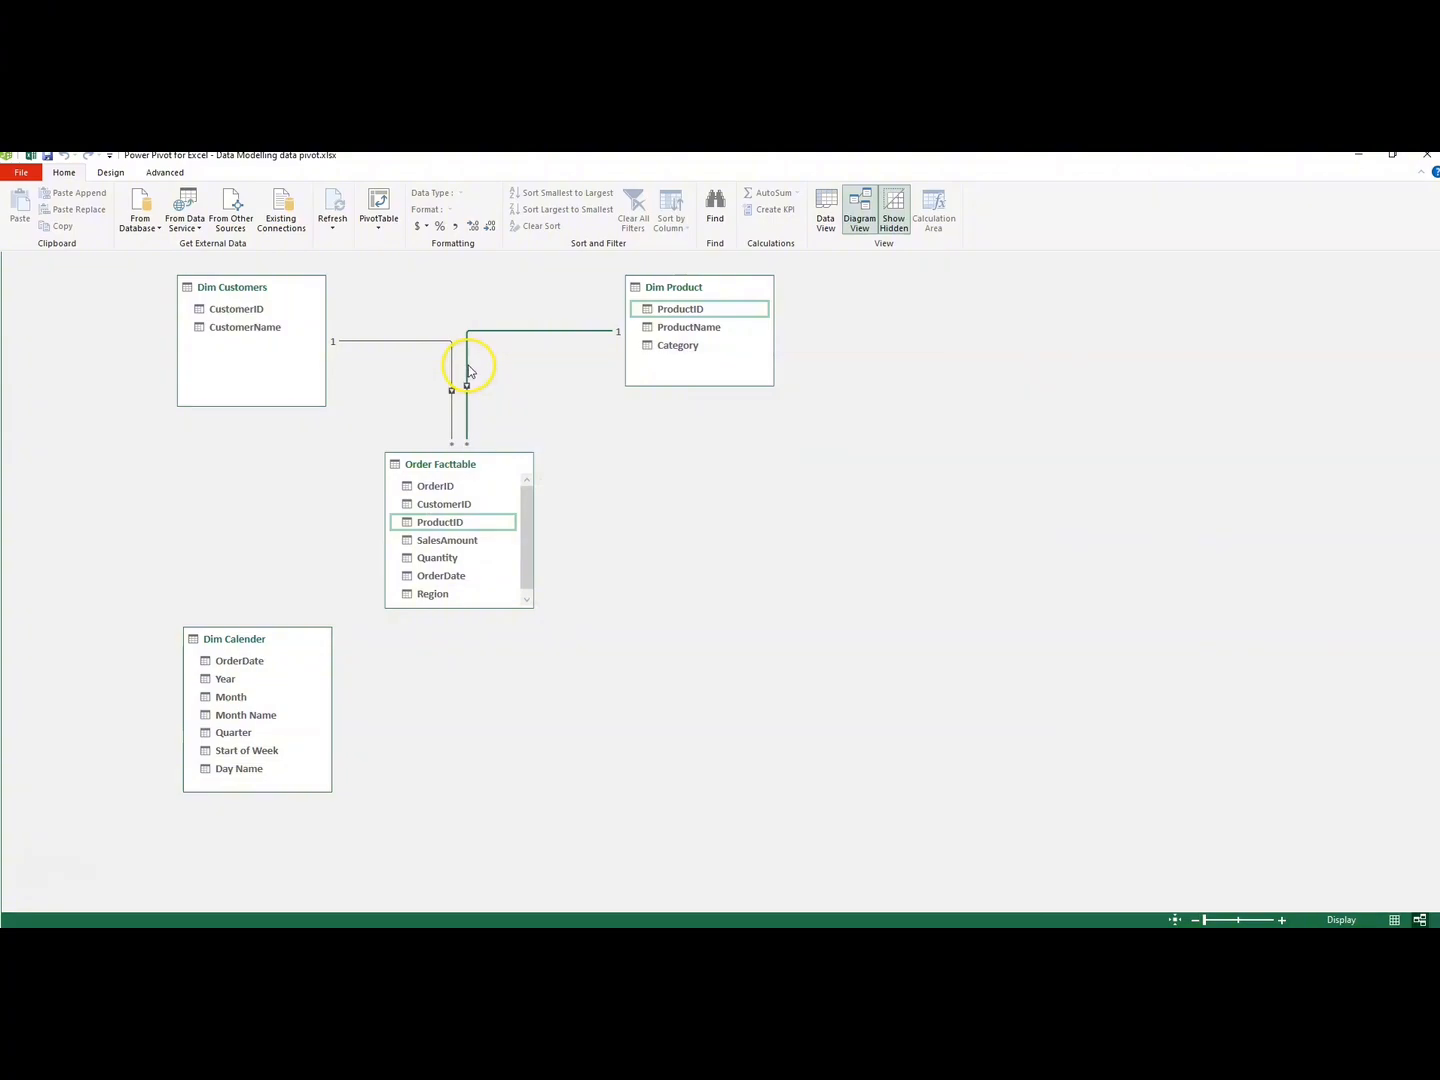
pyautogui.rightClick(469, 372)
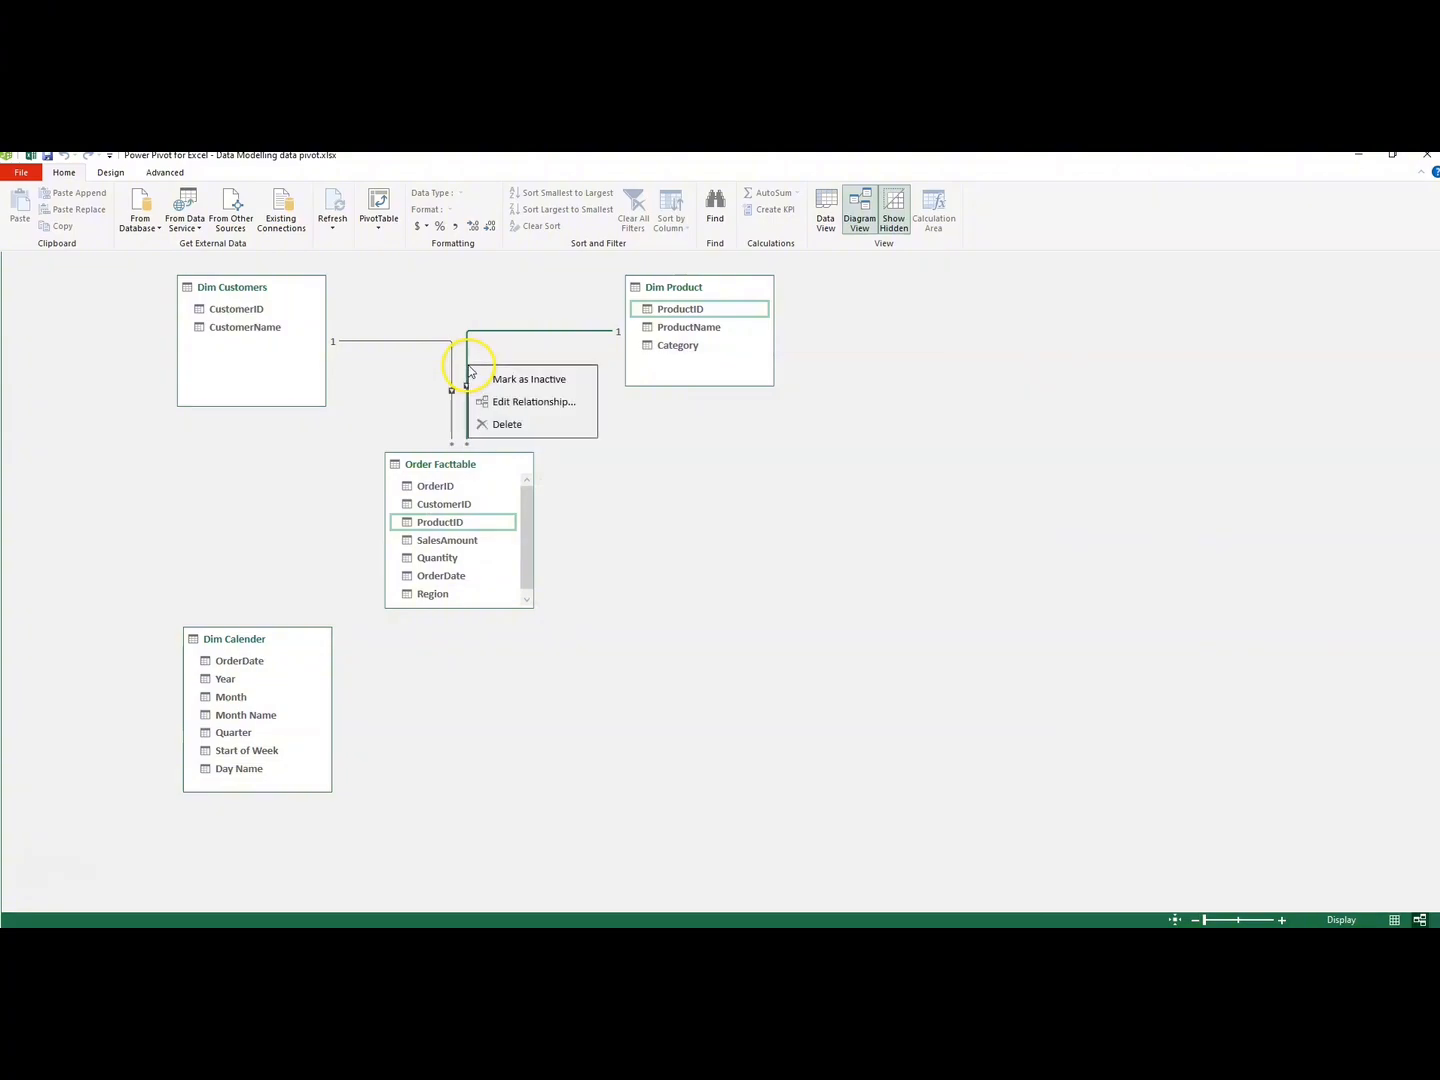
pyautogui.click(649, 497)
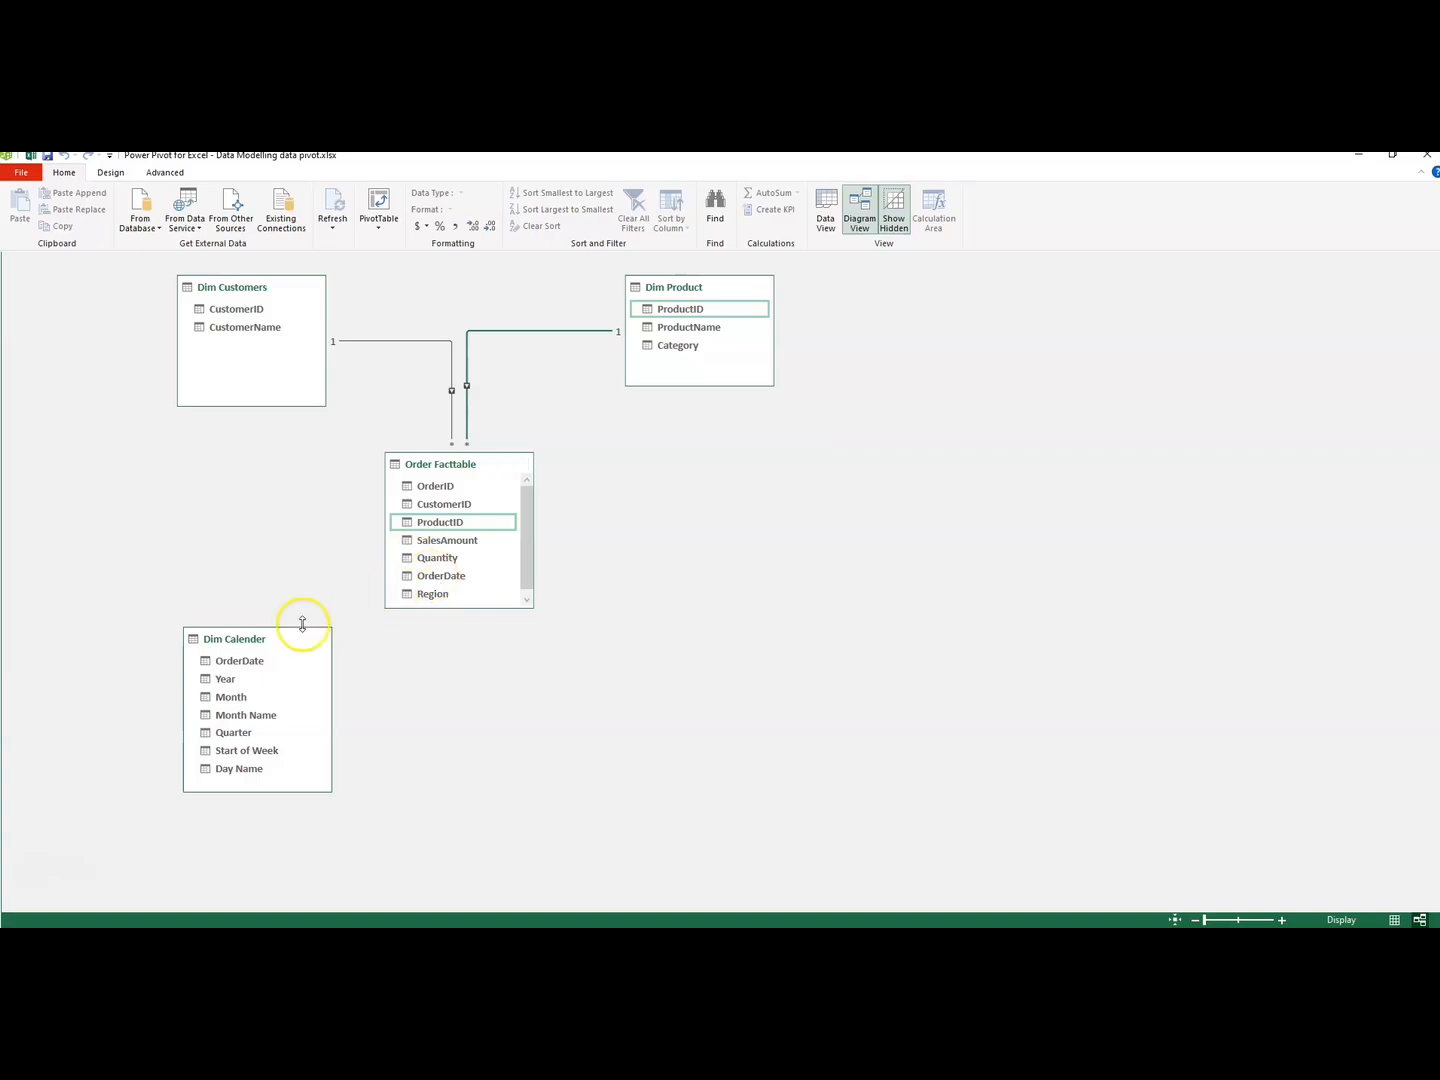
# - Try to relate the OrderDate column of Dim Calender to OrderDate in Order Facttable
pyautogui.click(238, 661)
pyautogui.moveTo(238, 665); pyautogui.dragTo(415, 580)
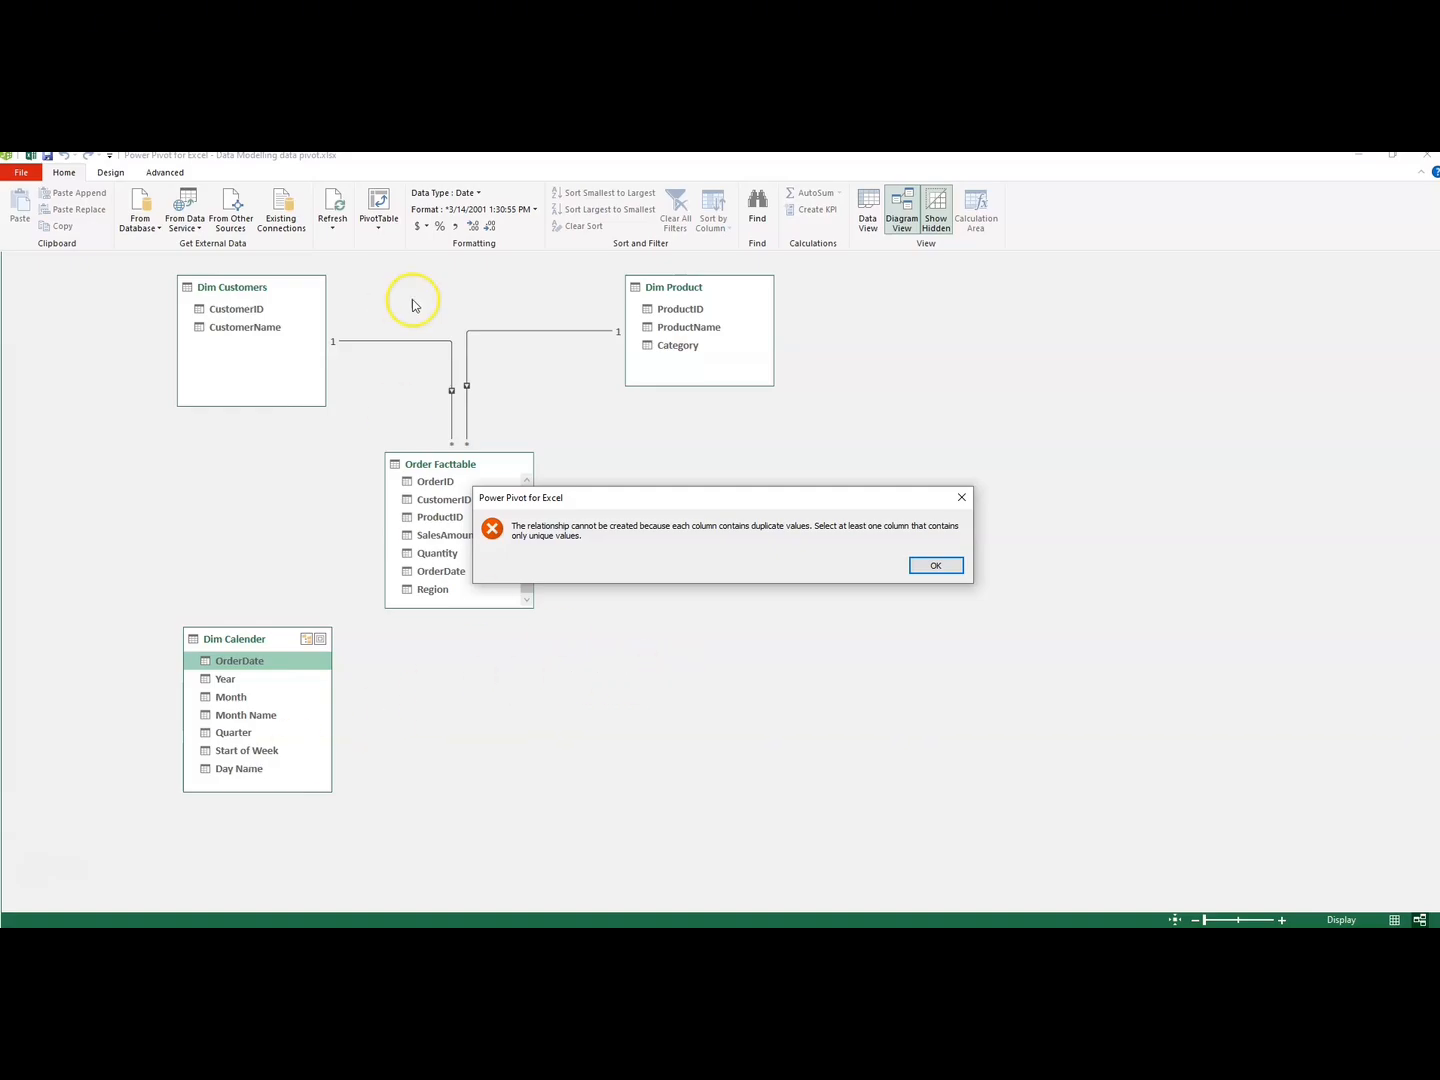
pyautogui.click(936, 566)
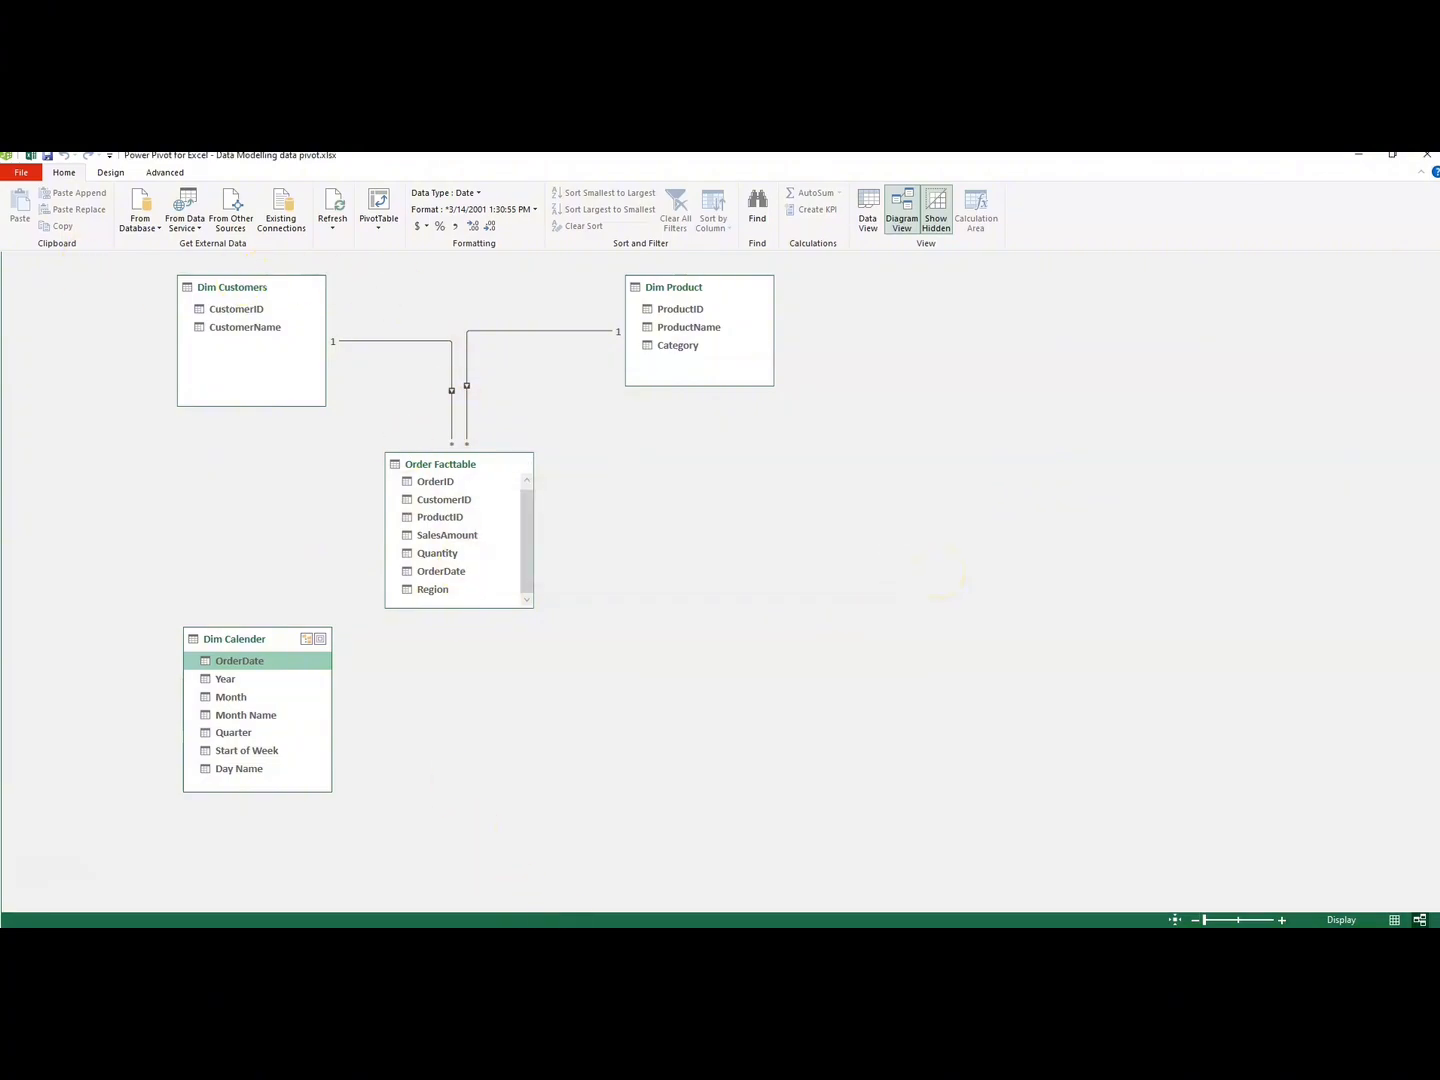
# - Switch to the Power Query Editor and remove duplicate rows from Dim Calender based on the OrderDate column
pyautogui.moveTo(556, 900)
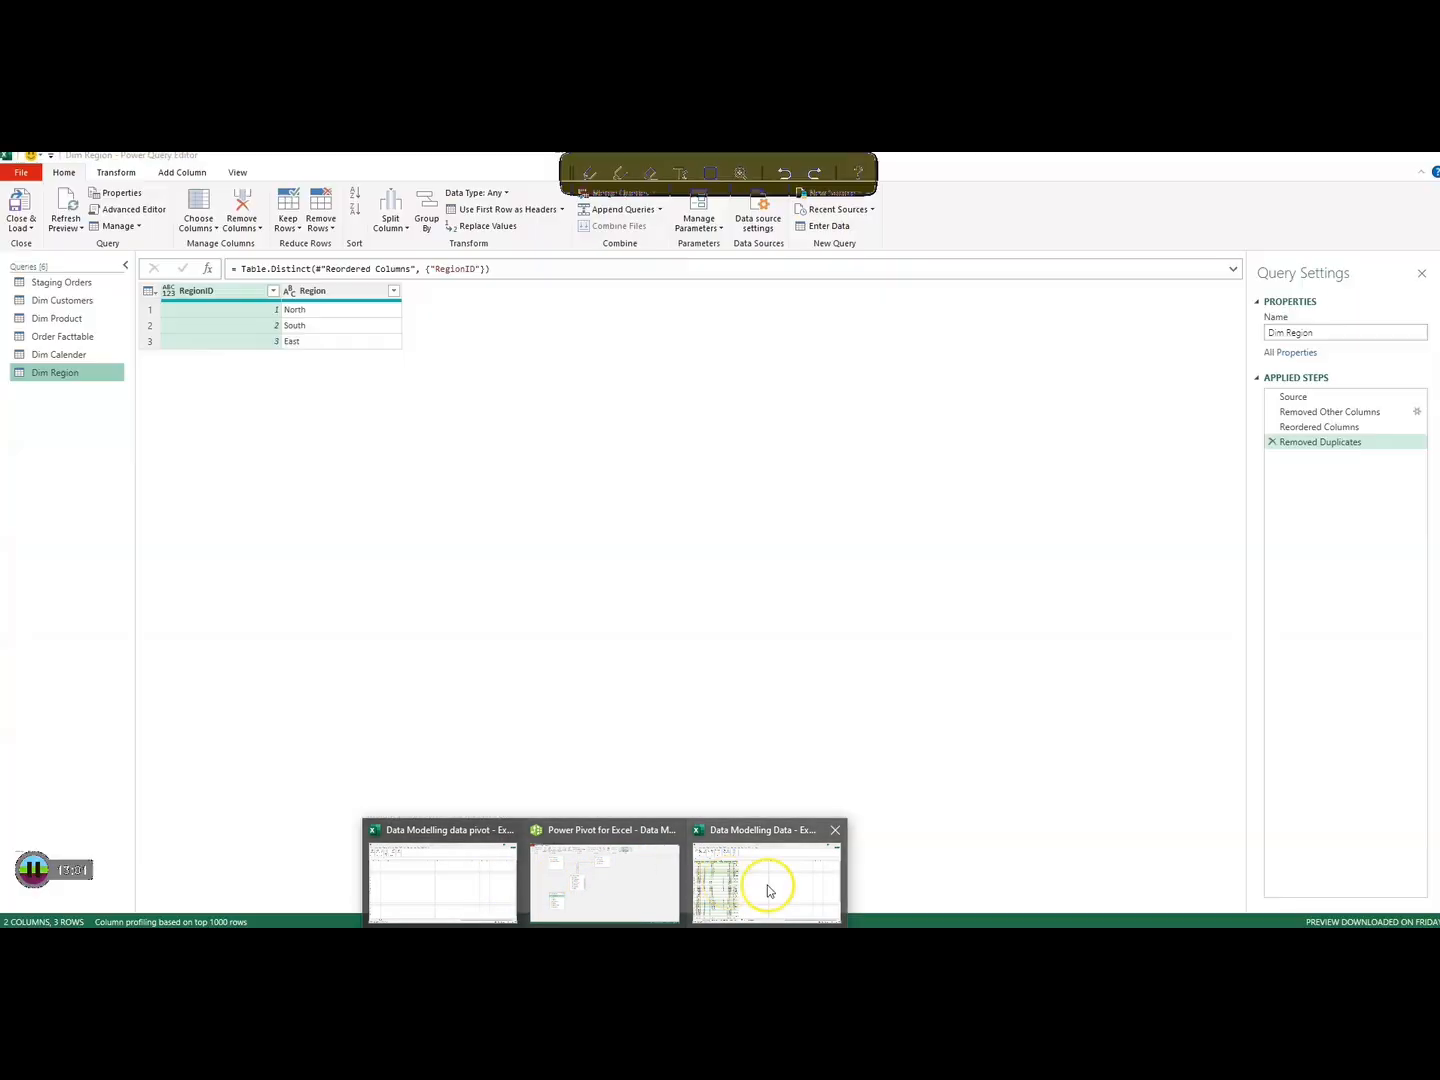
pyautogui.click(769, 884)
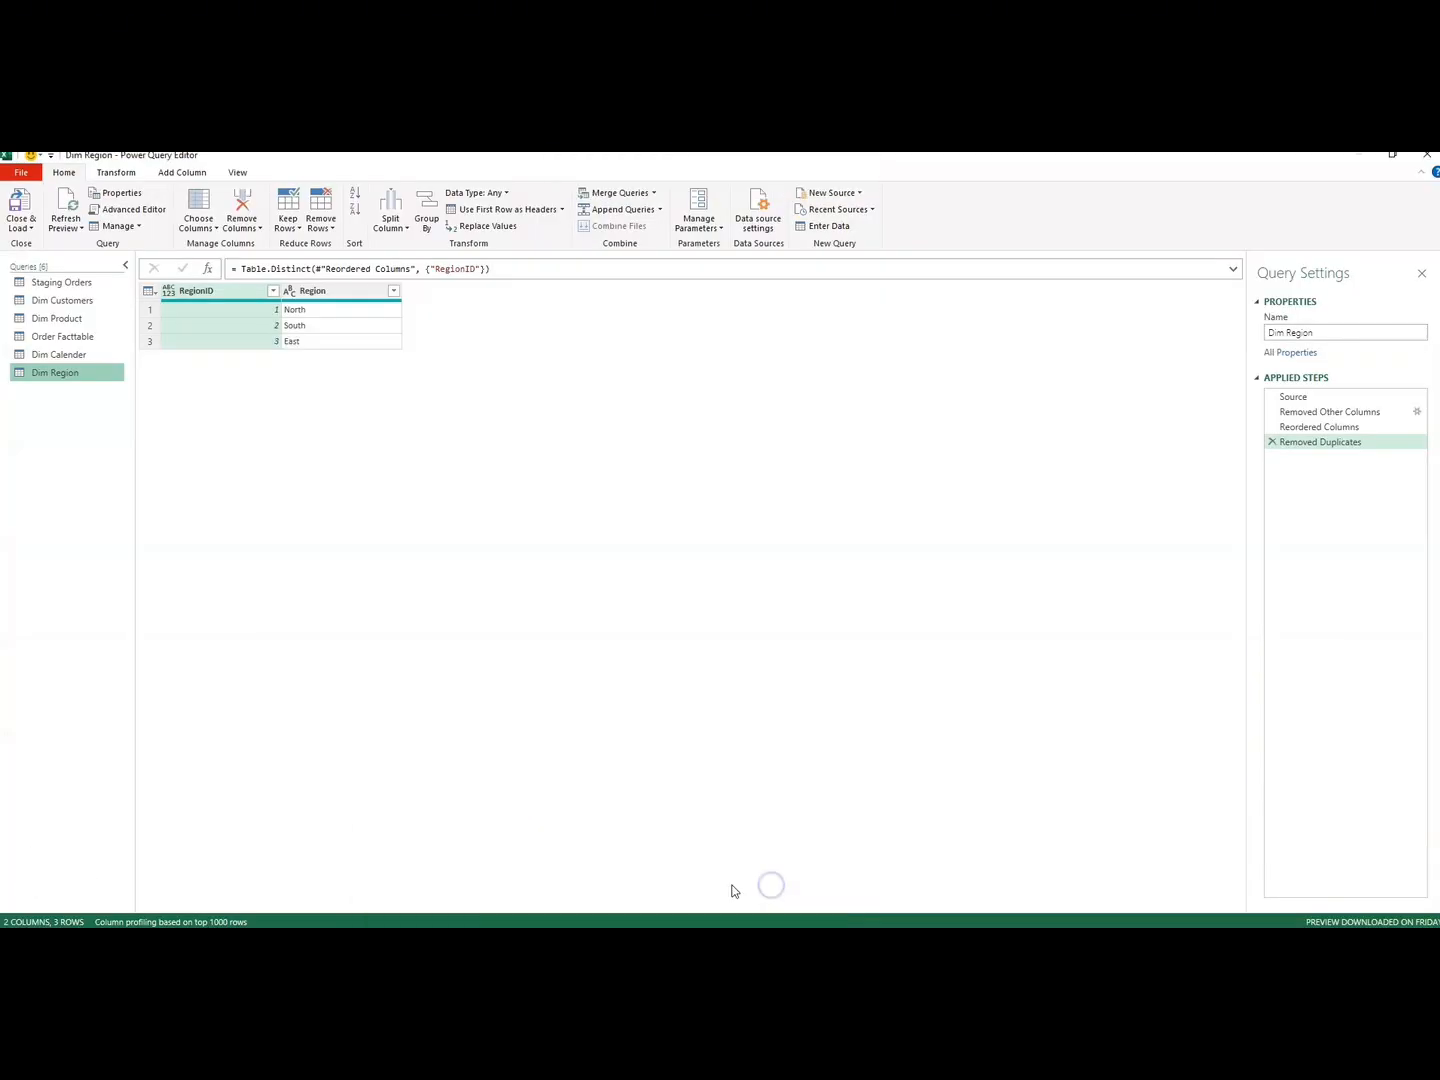
pyautogui.click(42, 356)
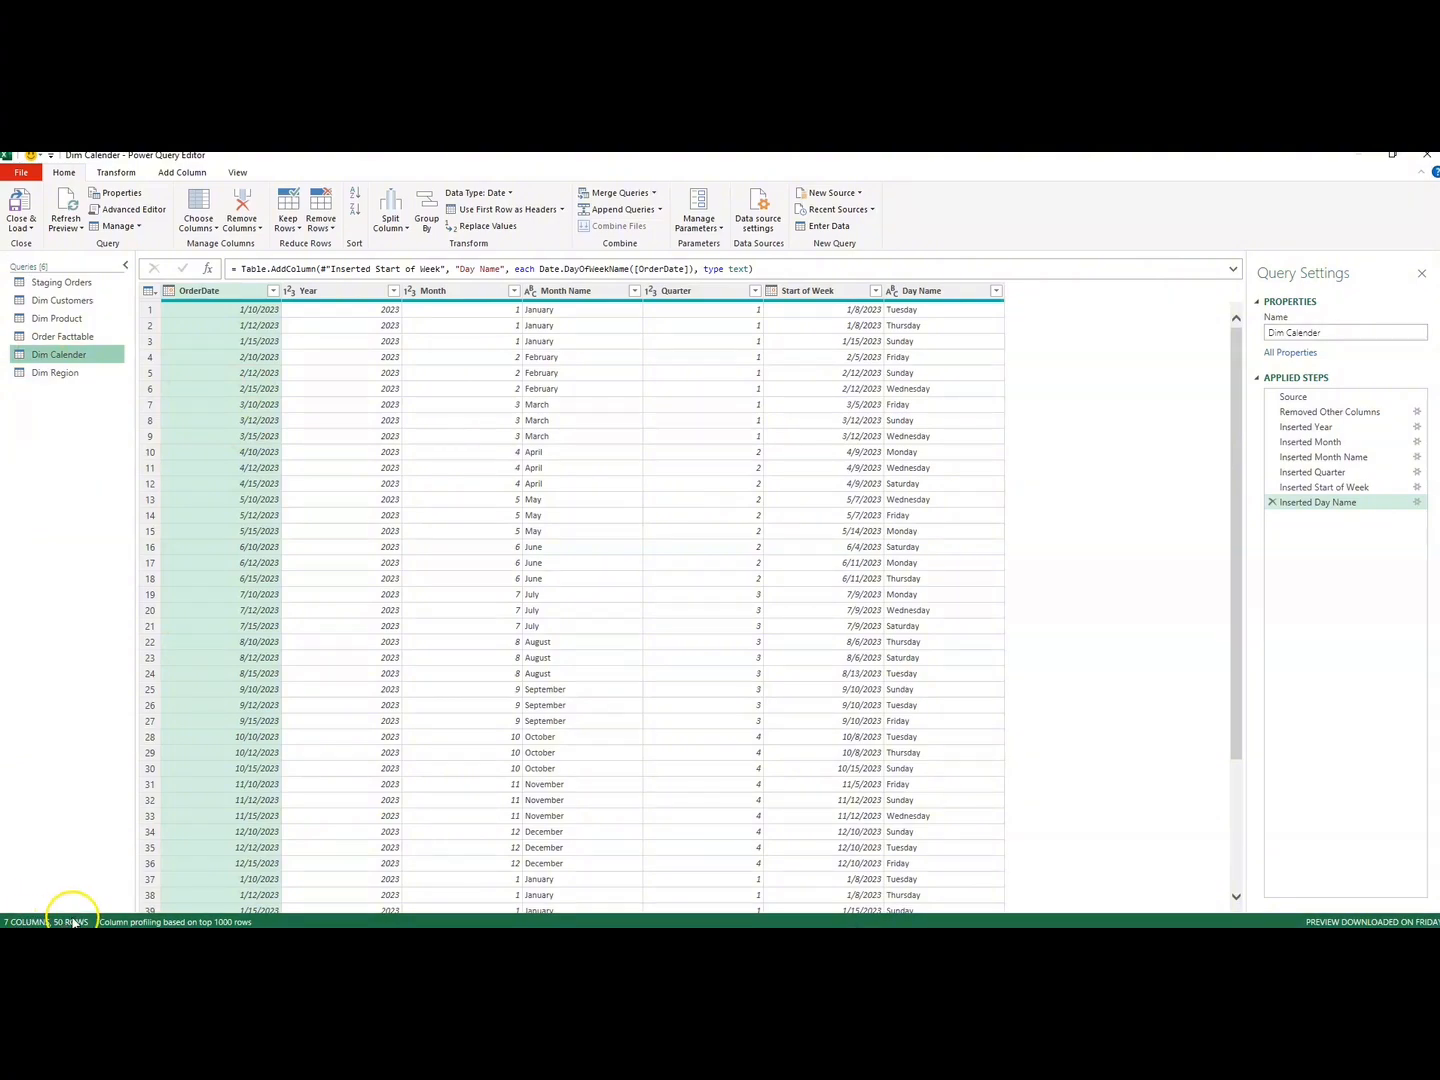
pyautogui.rightClick(211, 293)
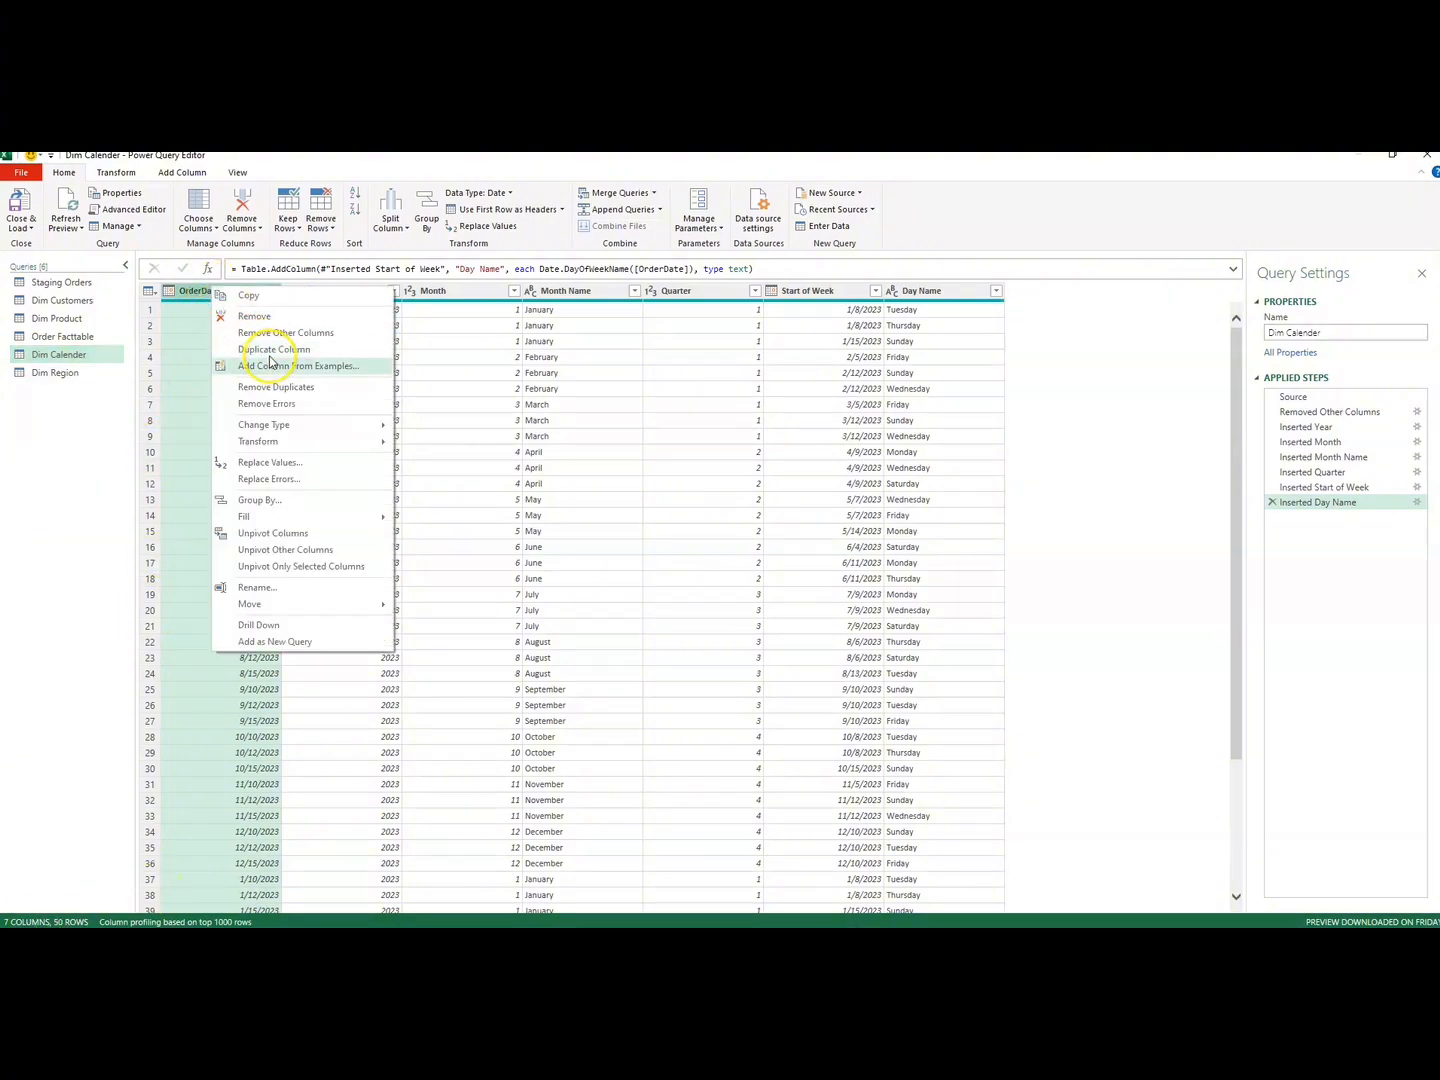
pyautogui.click(275, 387)
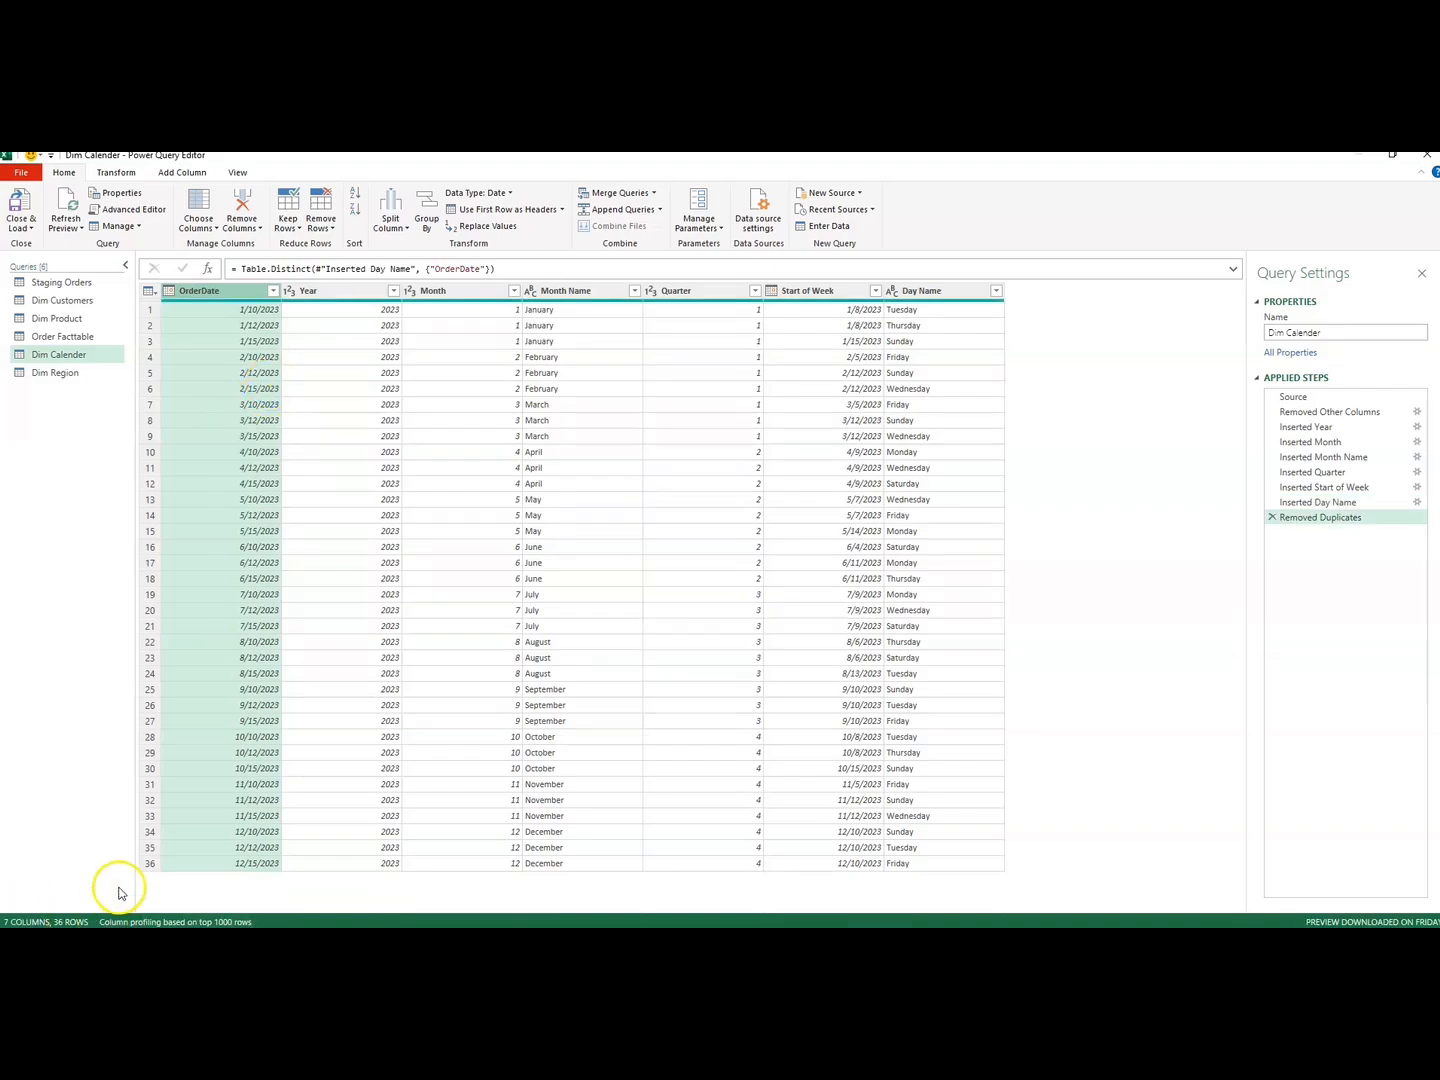
# - Close and load the updated queries into the workbook and return to the Power Pivot window
pyautogui.click(32, 230)
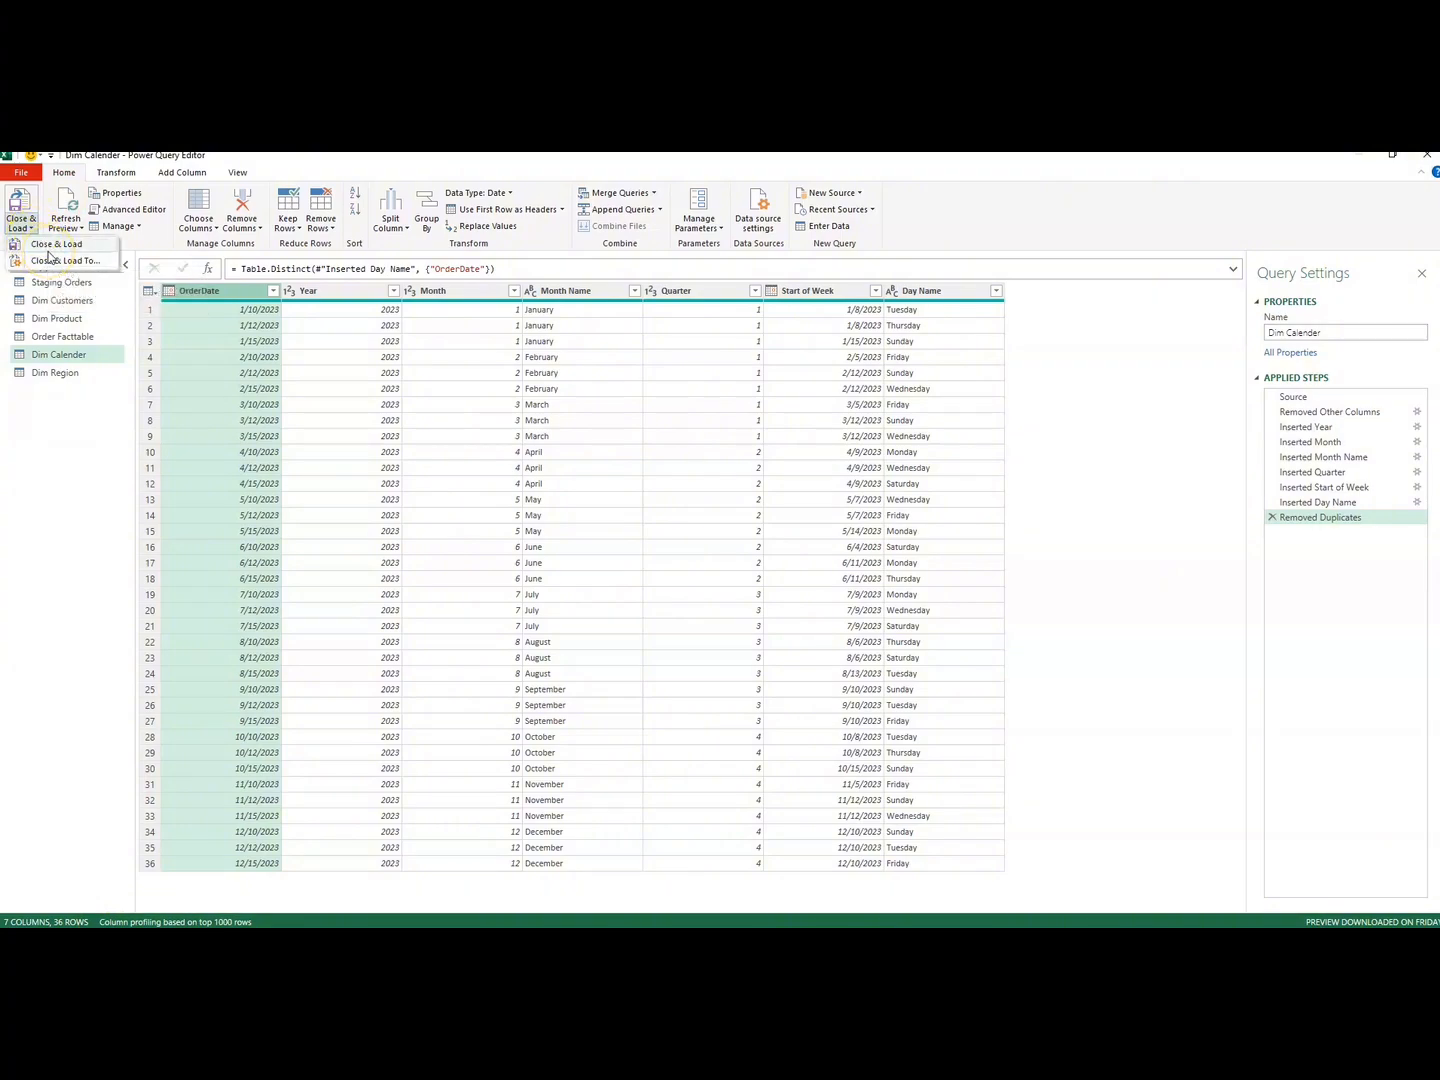
pyautogui.click(47, 249)
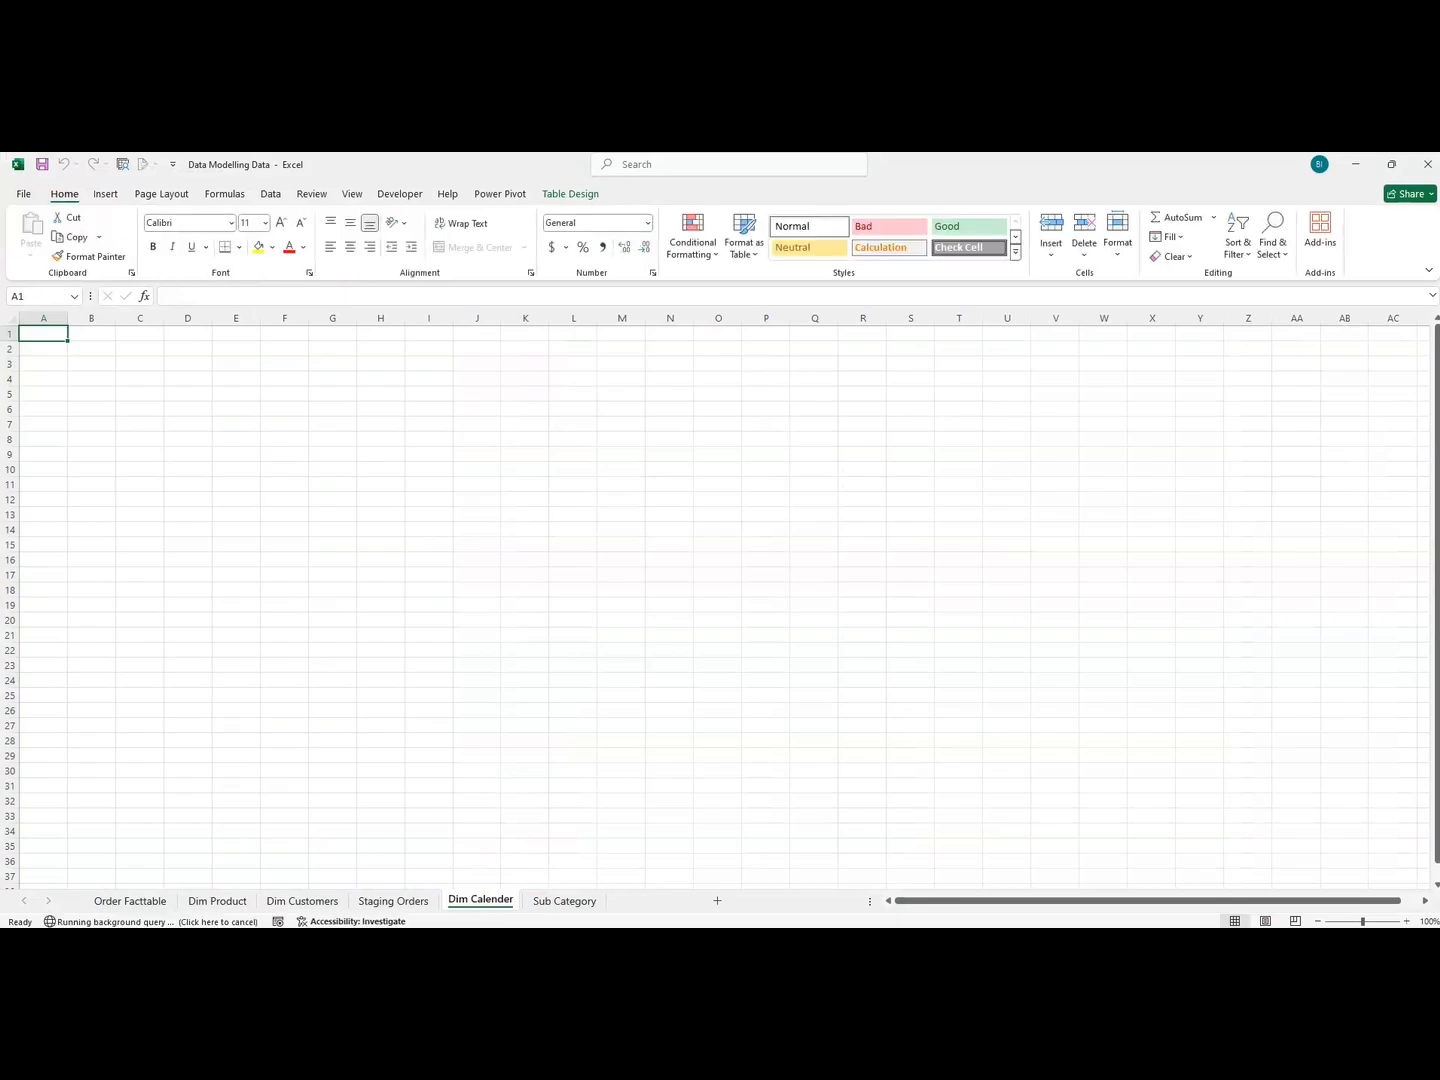
pyautogui.click(623, 905)
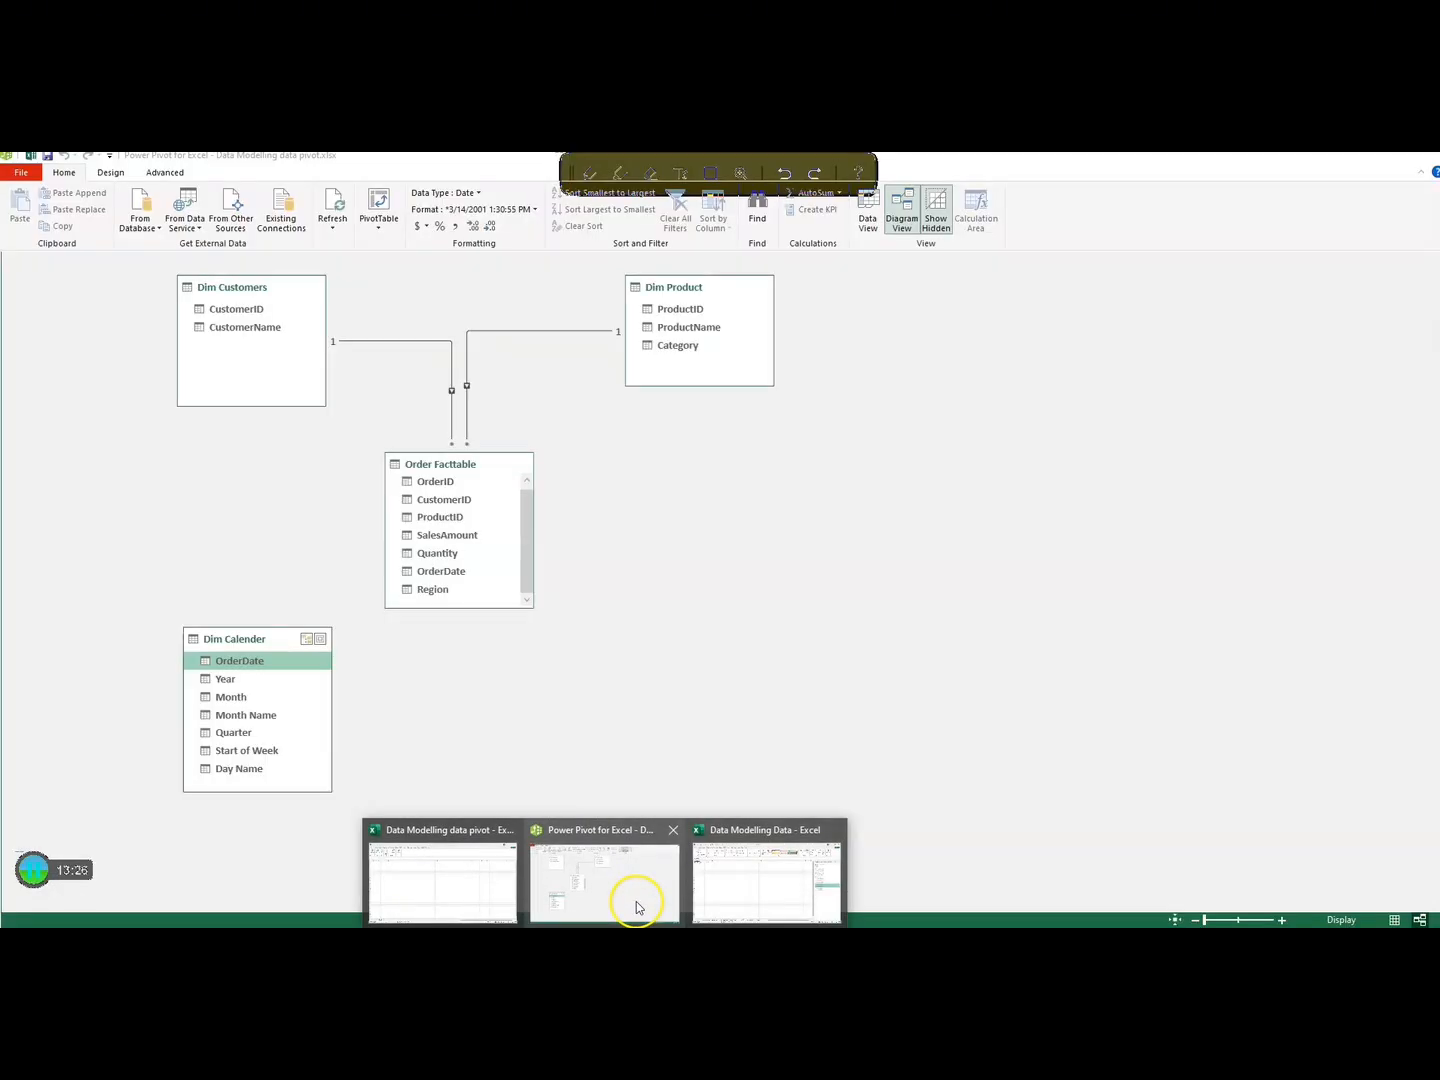
# - Refresh all tables in the data model and relate OrderDate in Dim Calender to OrderDate in Order Facttable
pyautogui.click(332, 229)
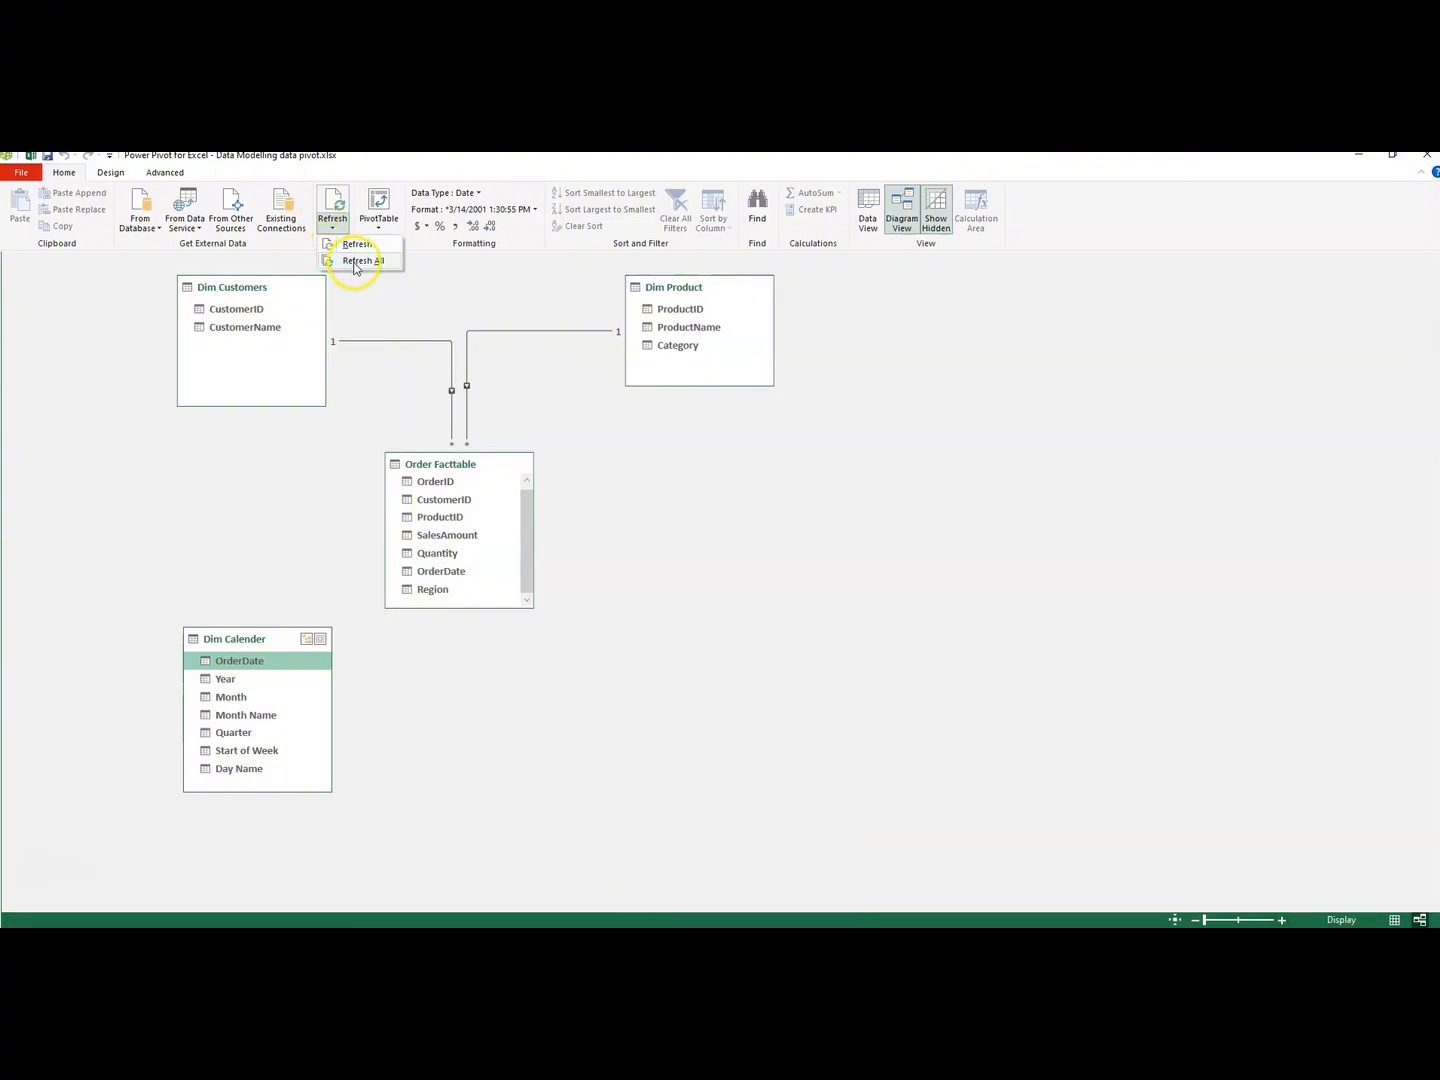
pyautogui.click(356, 261)
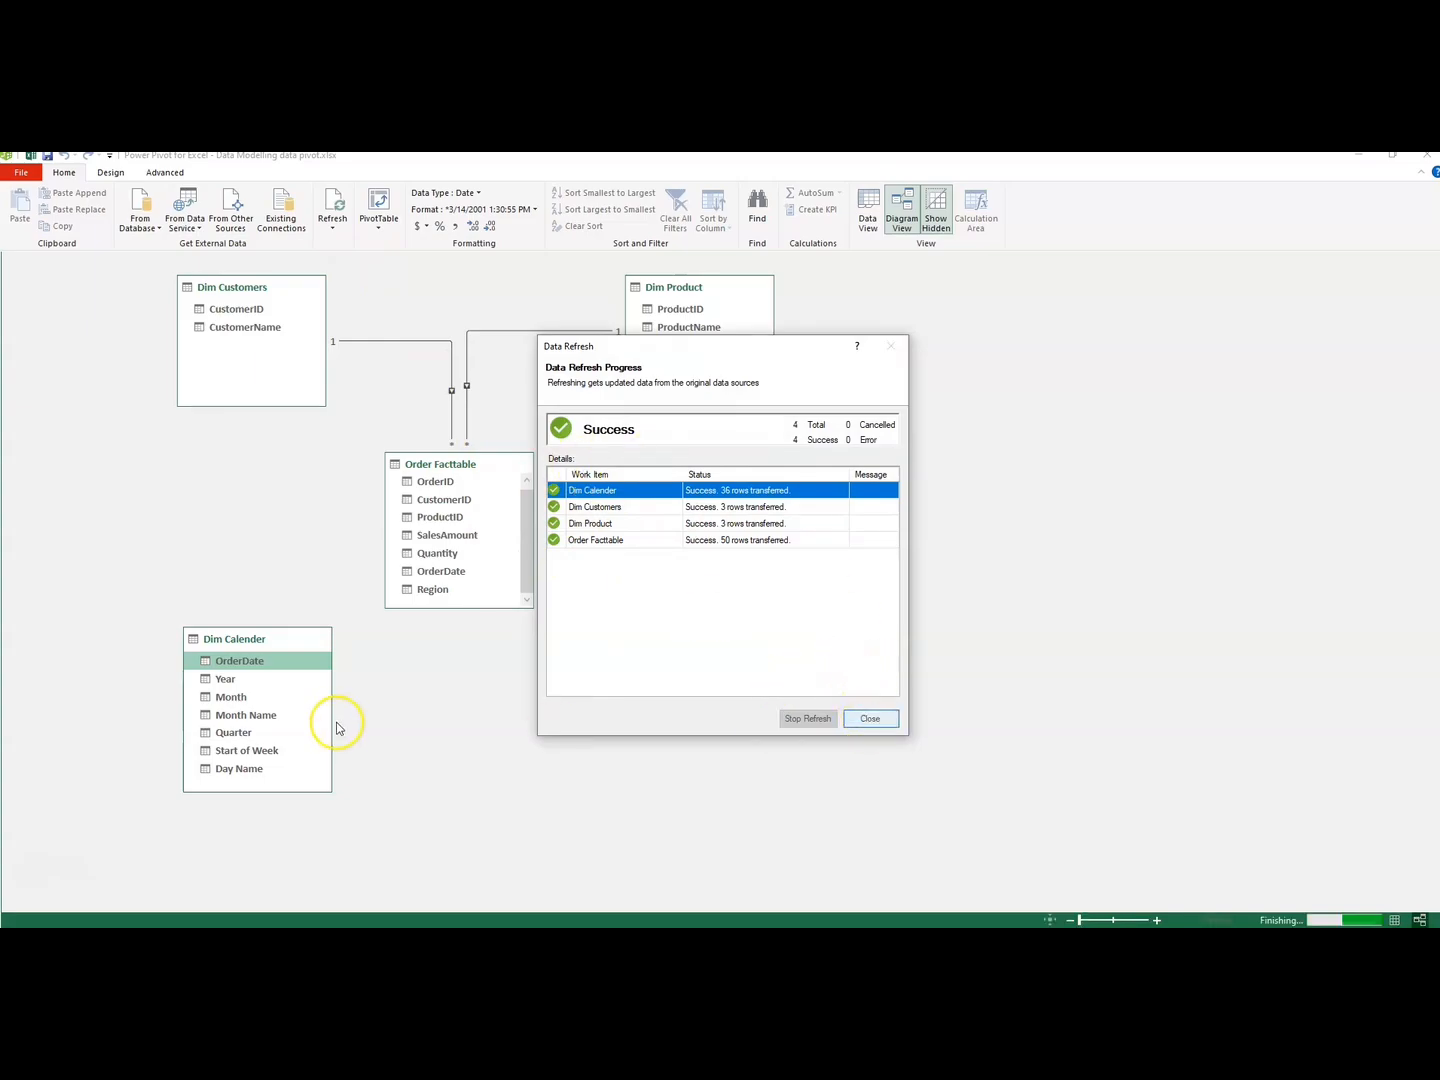
pyautogui.click(859, 721)
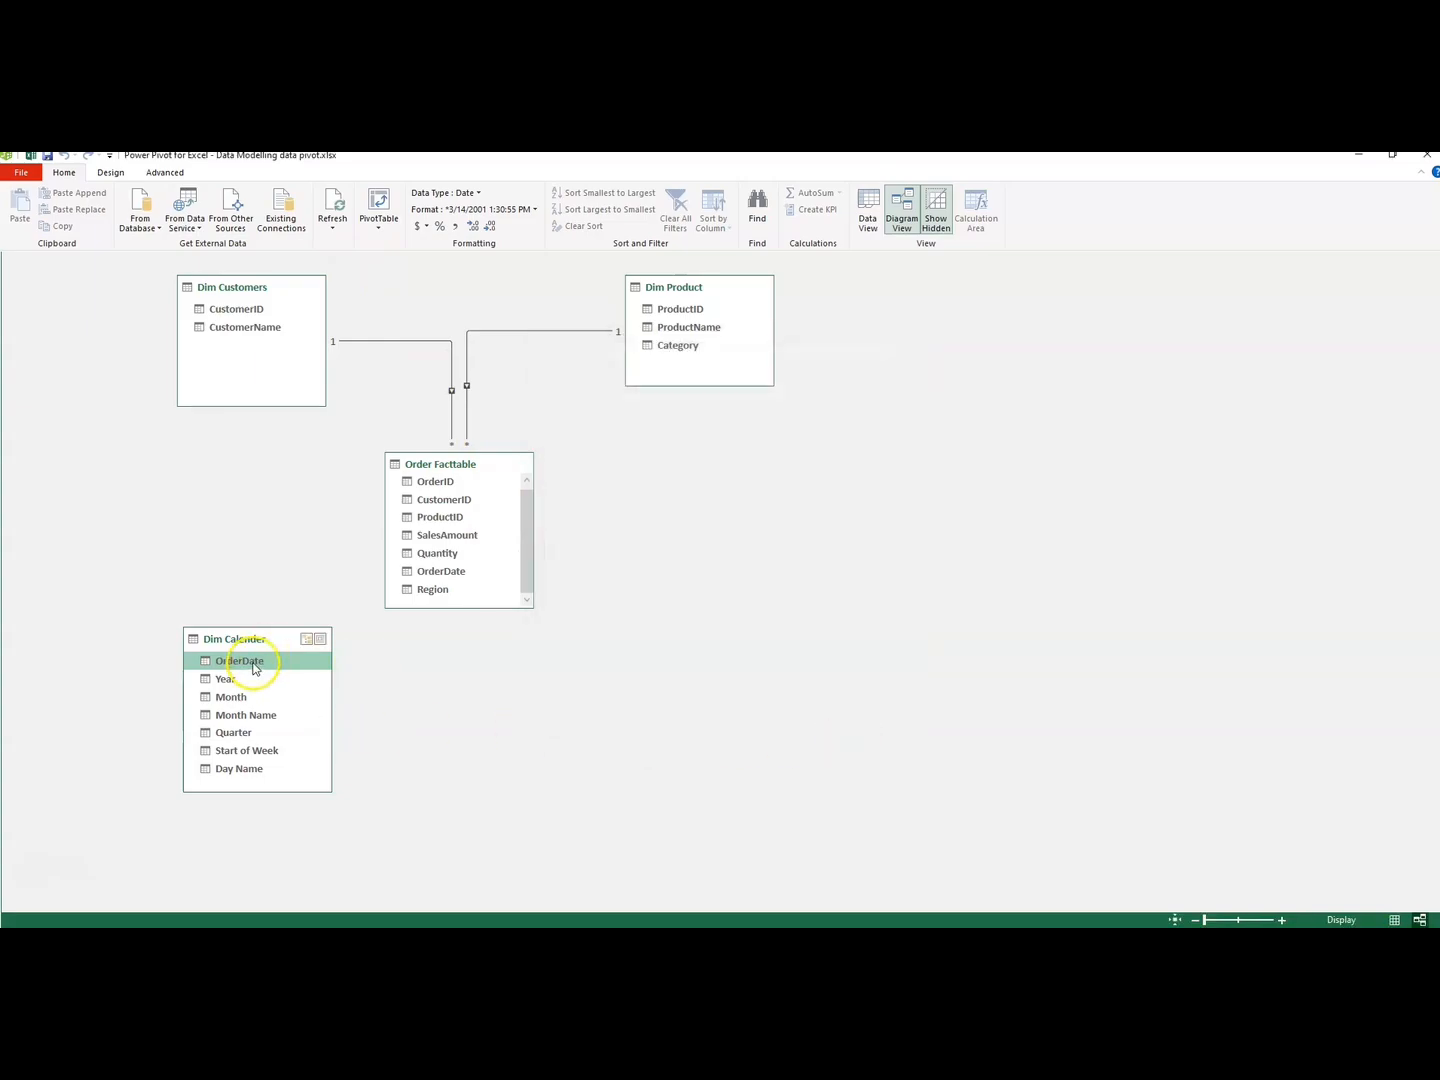
pyautogui.moveTo(252, 668); pyautogui.dragTo(425, 571)
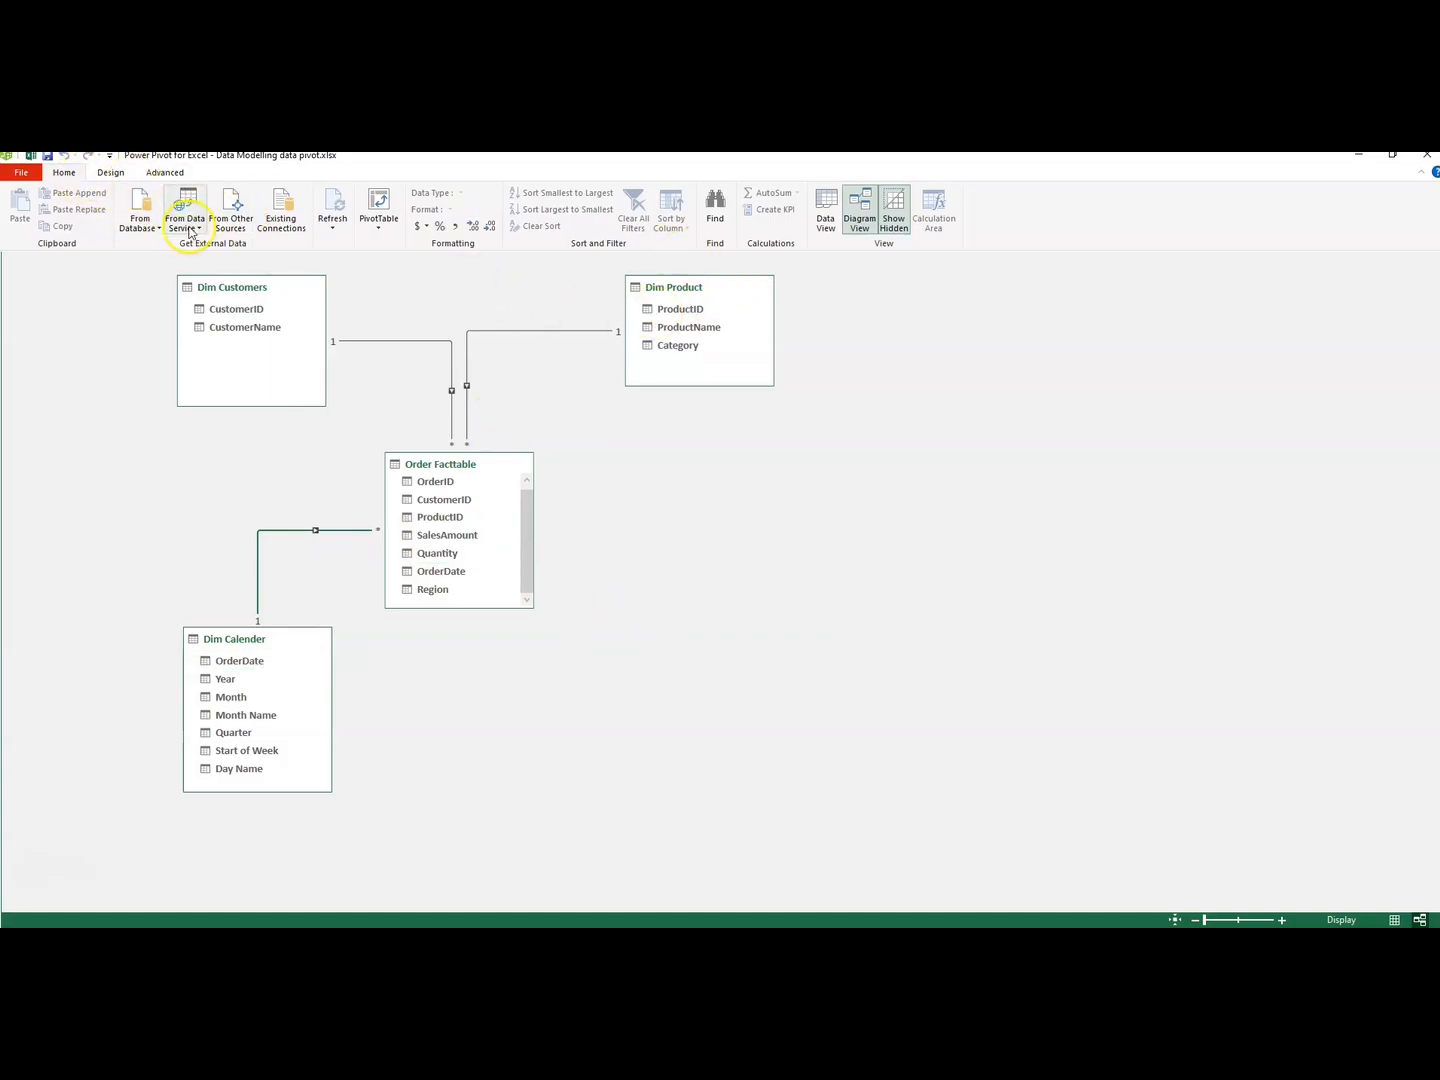
# - Set up an external data import from the Excel file Data Modelling Data, using the first row as column headers
pyautogui.click(239, 221)
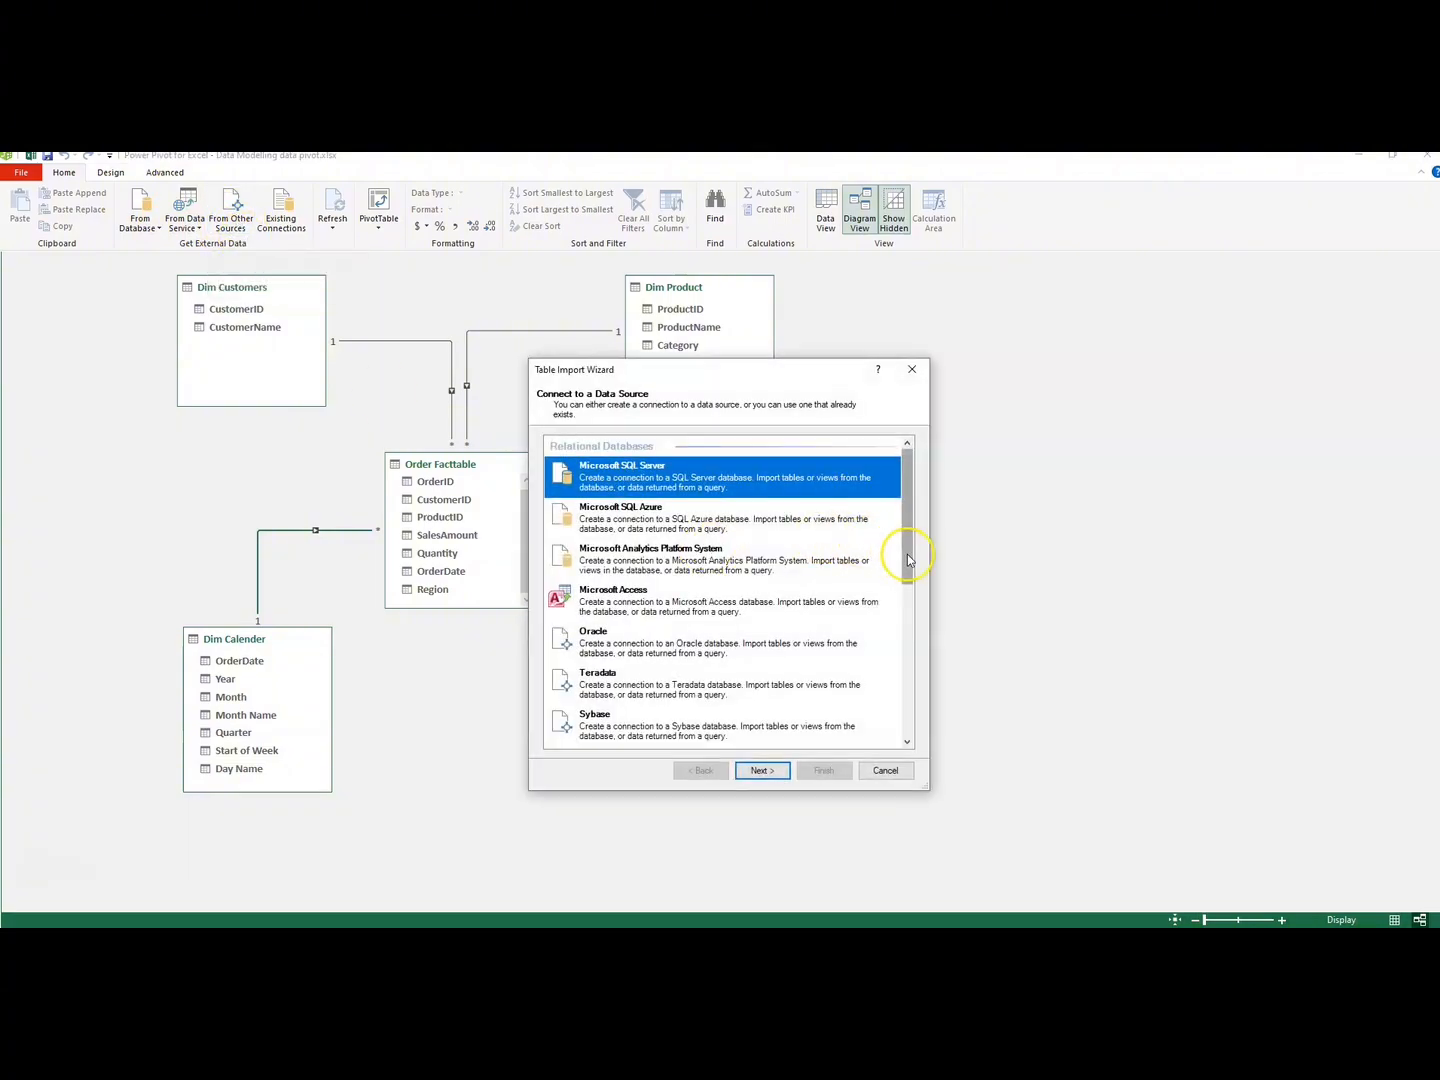
pyautogui.moveTo(908, 560); pyautogui.dragTo(905, 734)
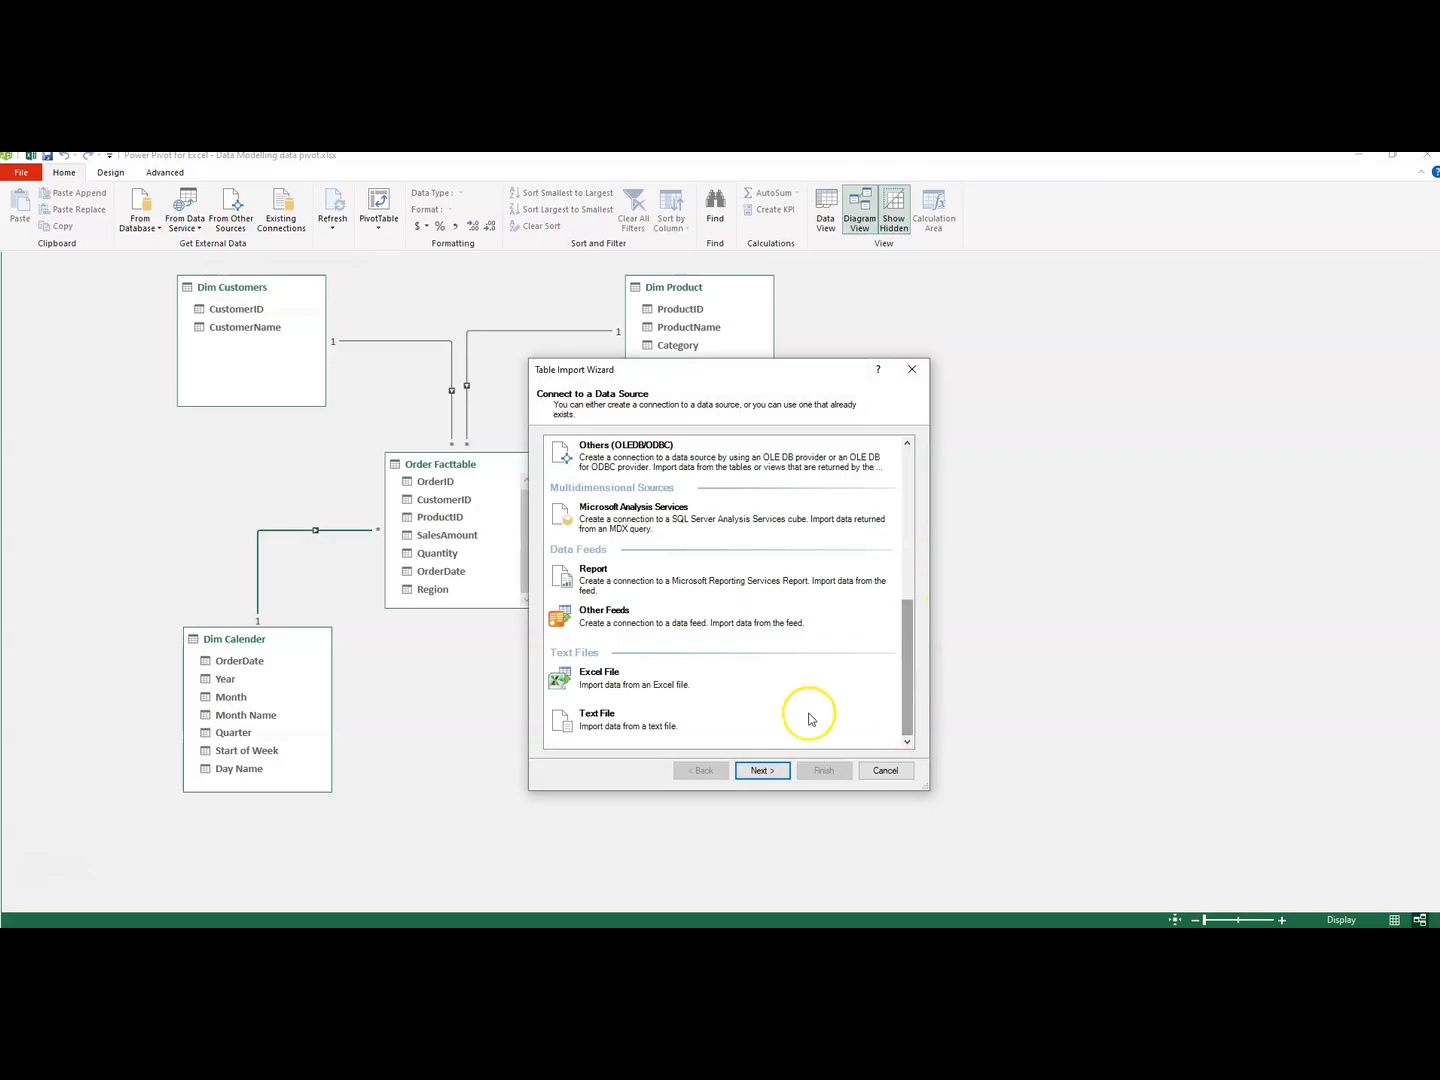
pyautogui.click(596, 689)
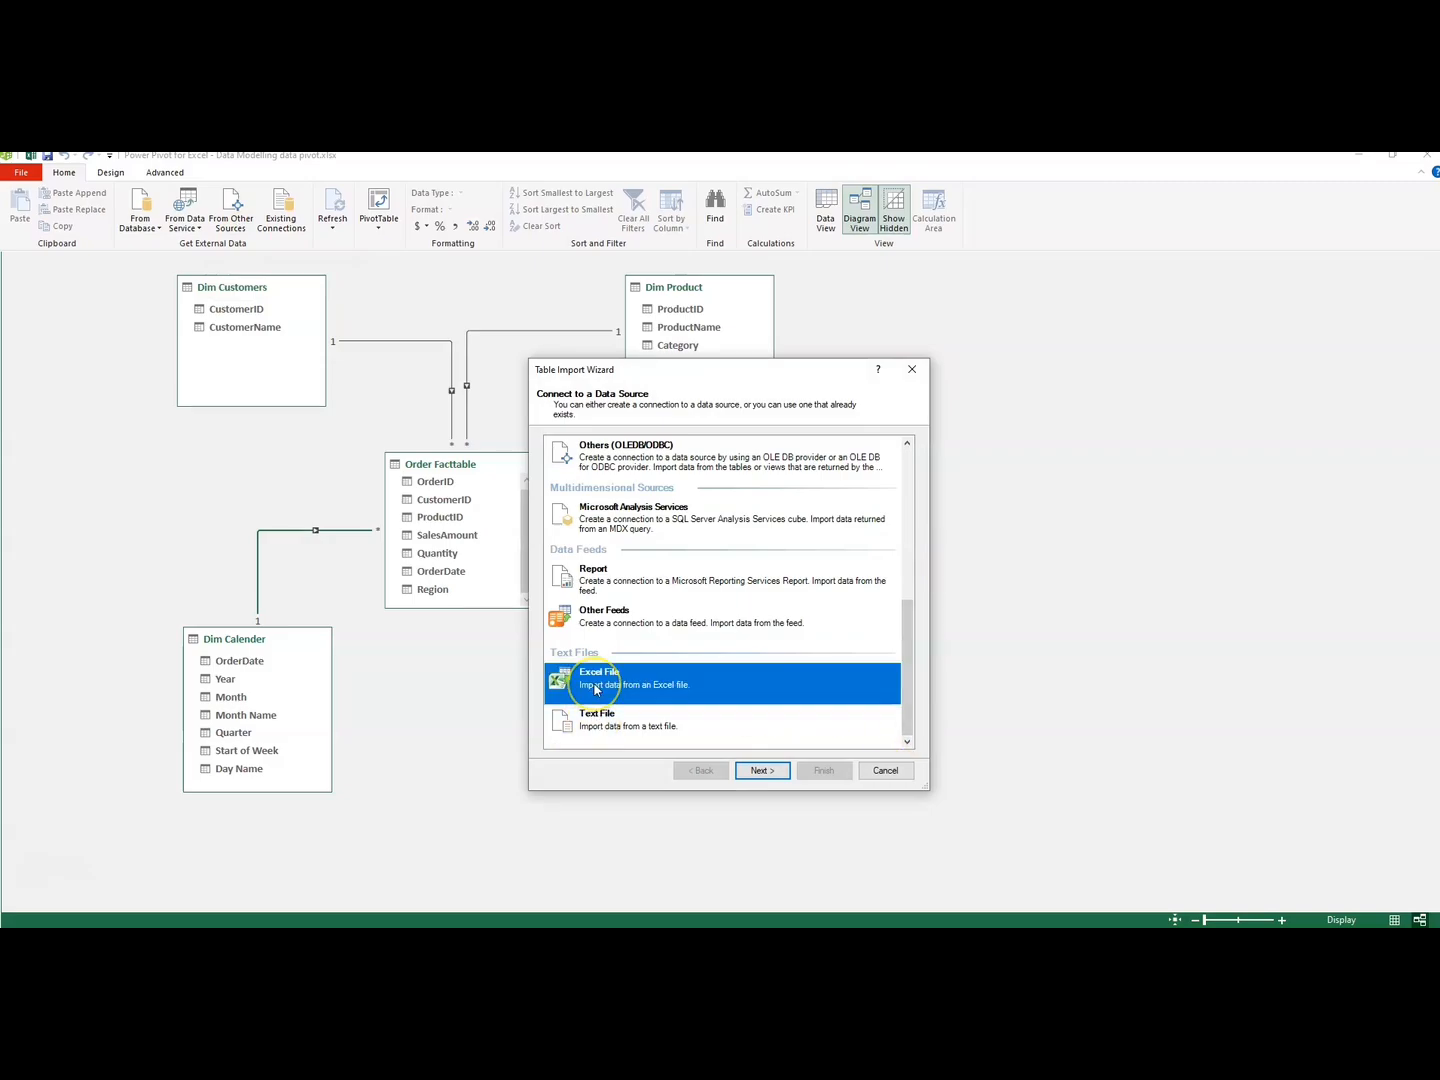
pyautogui.click(763, 768)
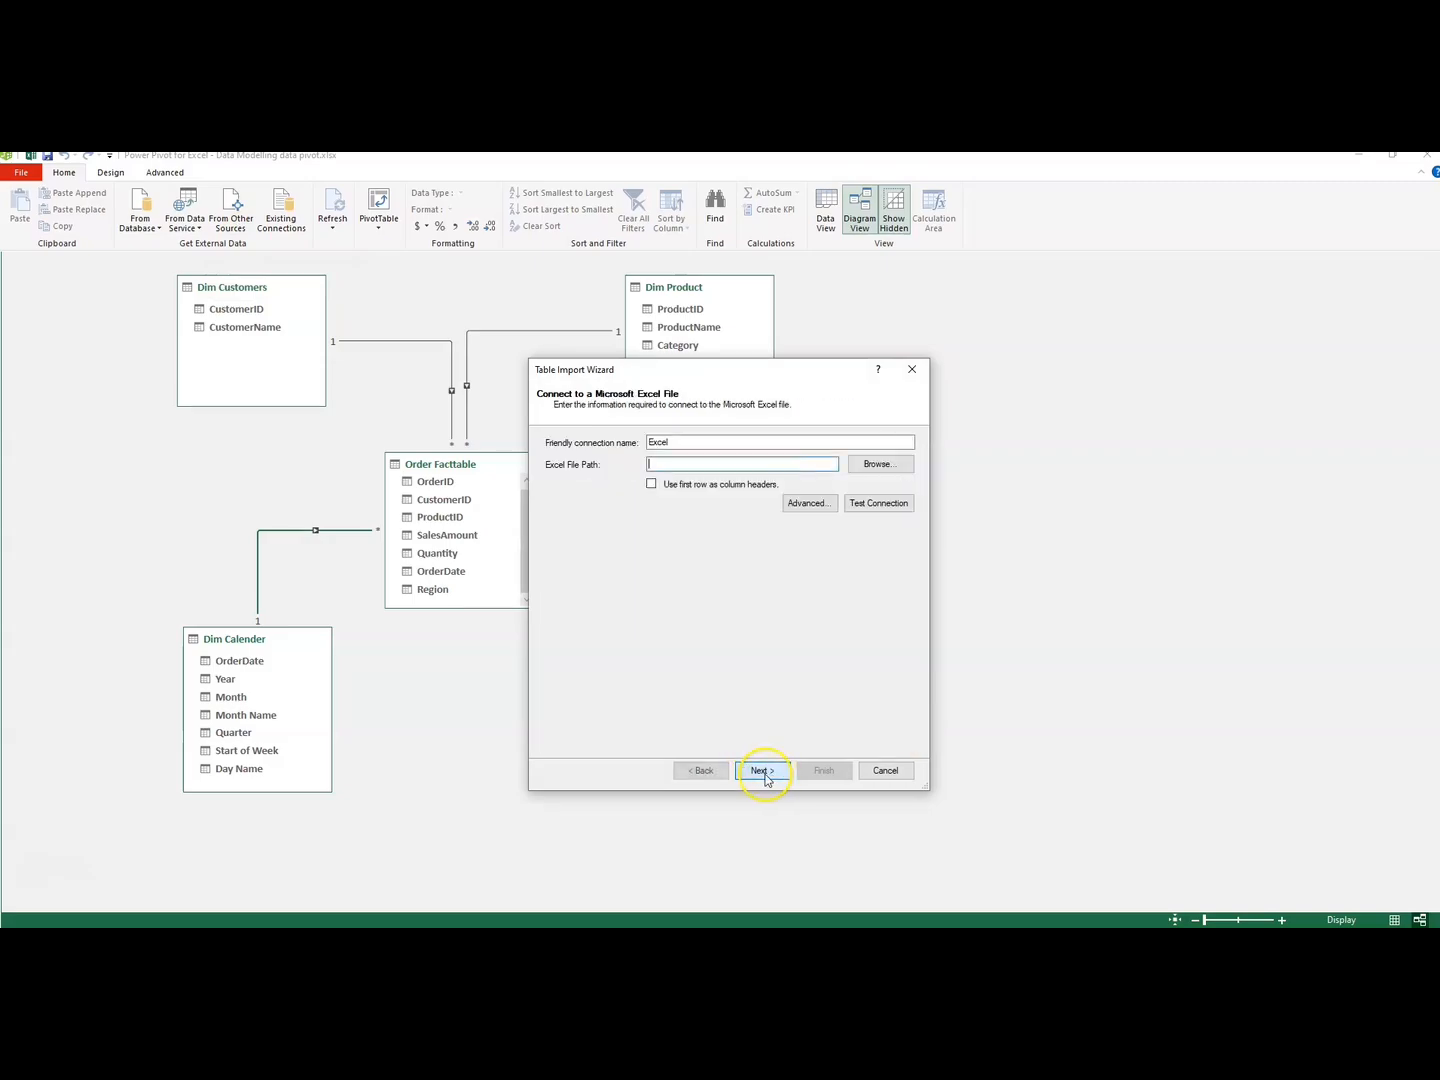
pyautogui.click(877, 464)
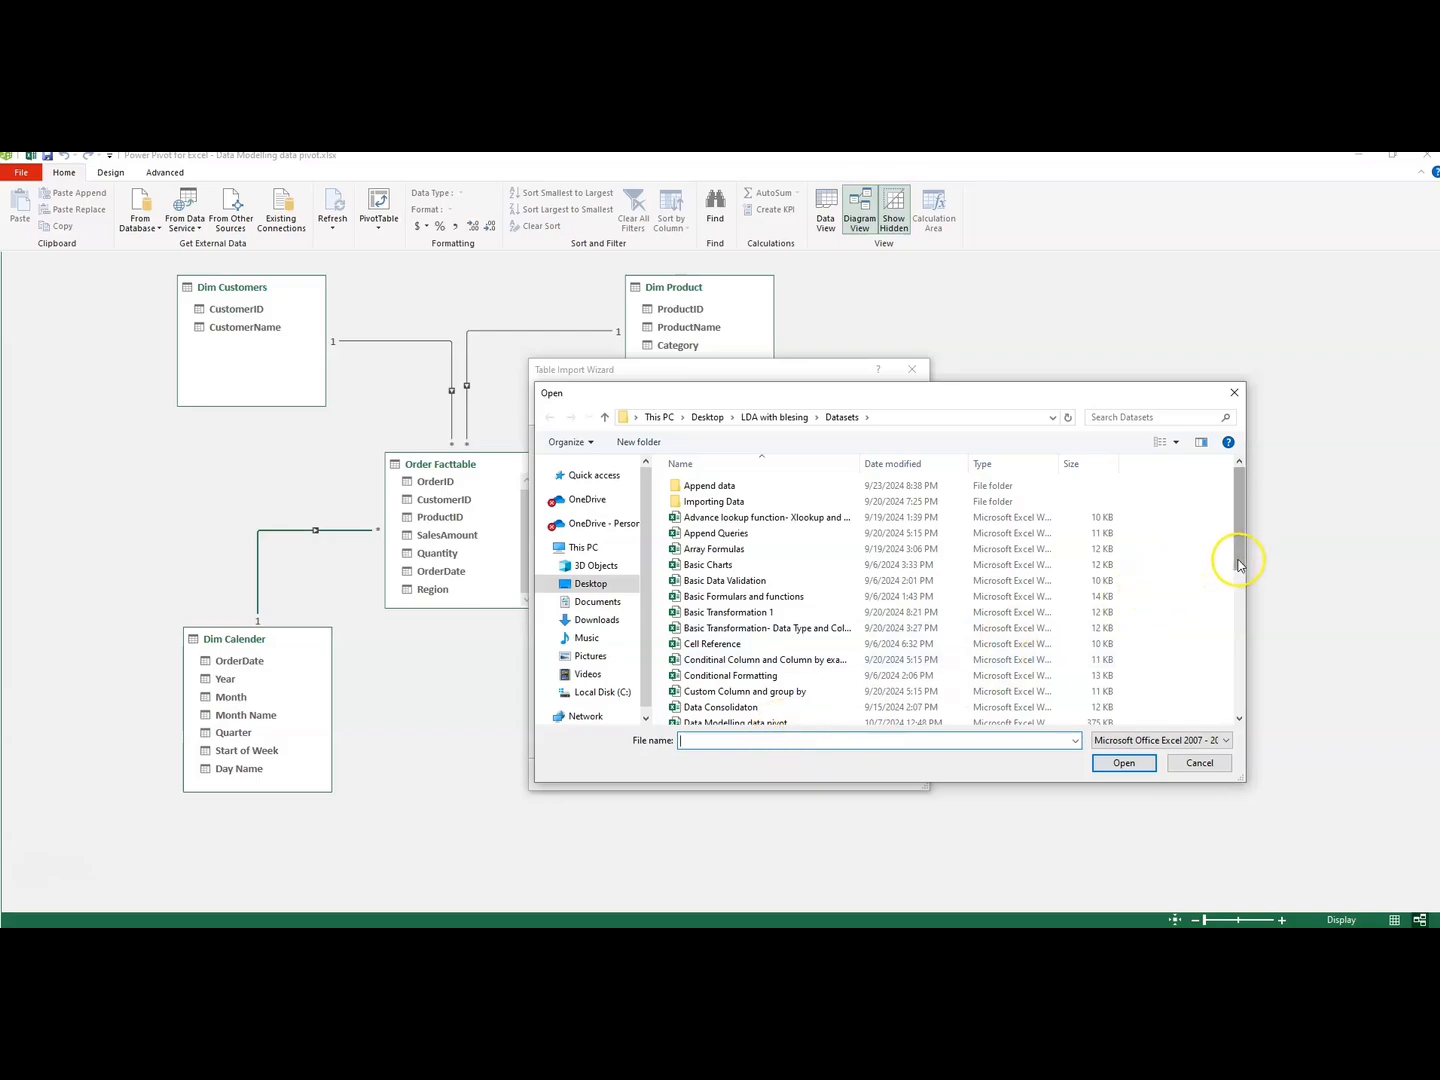
pyautogui.scroll(-1, 1237, 562)
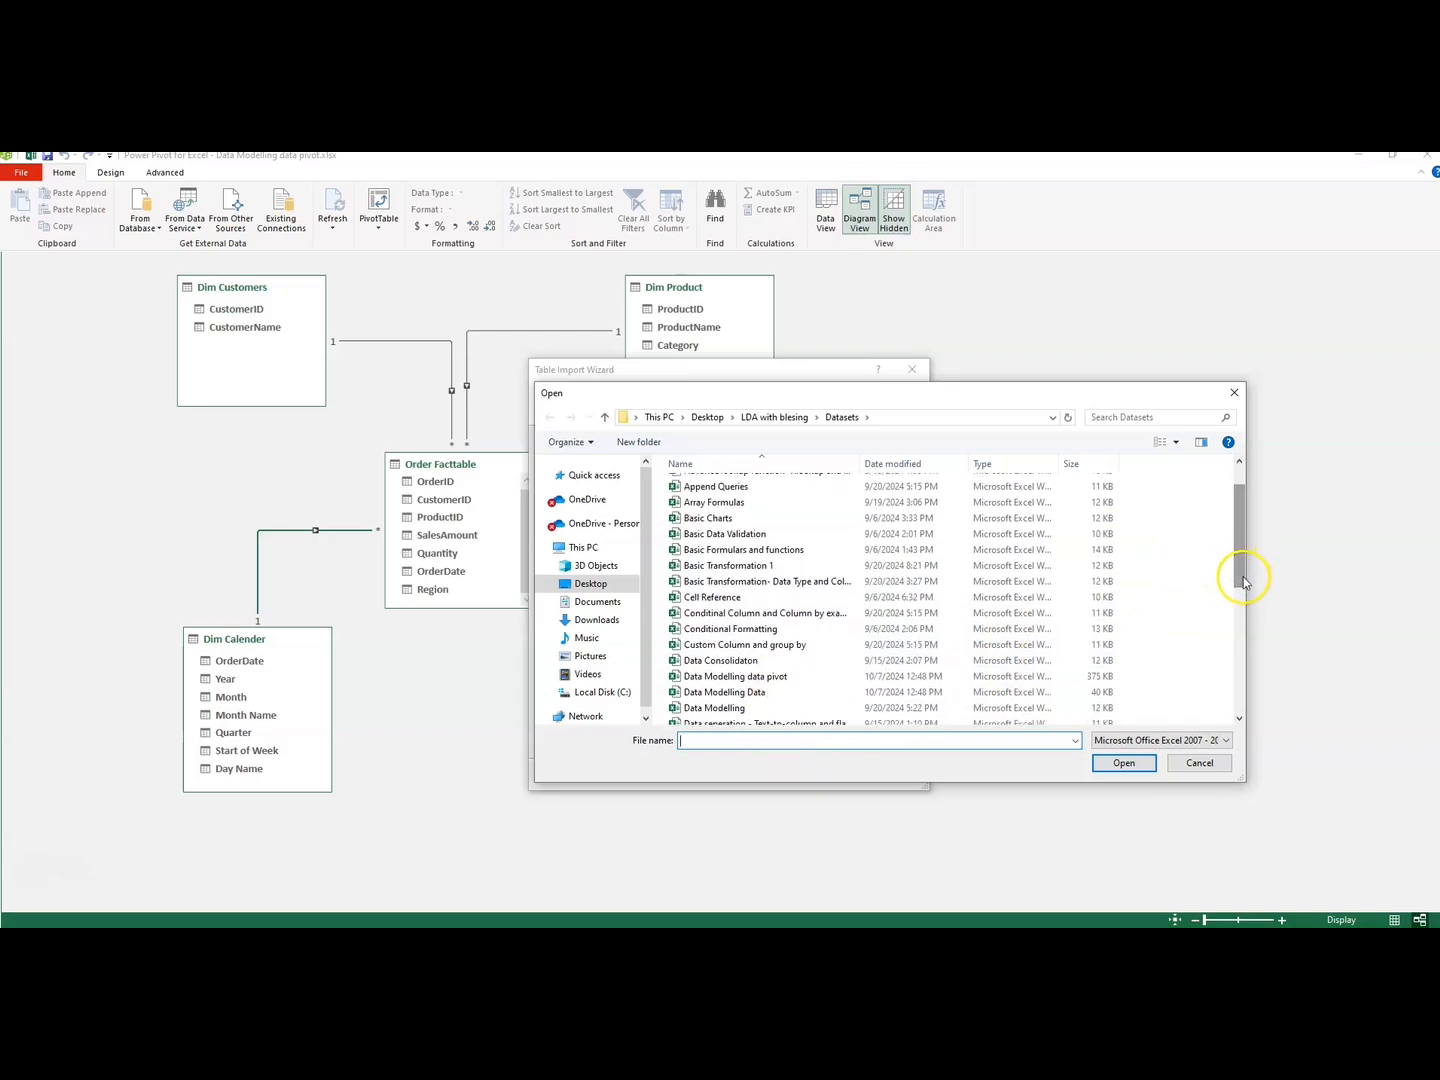
pyautogui.click(808, 692)
pyautogui.click(1143, 766)
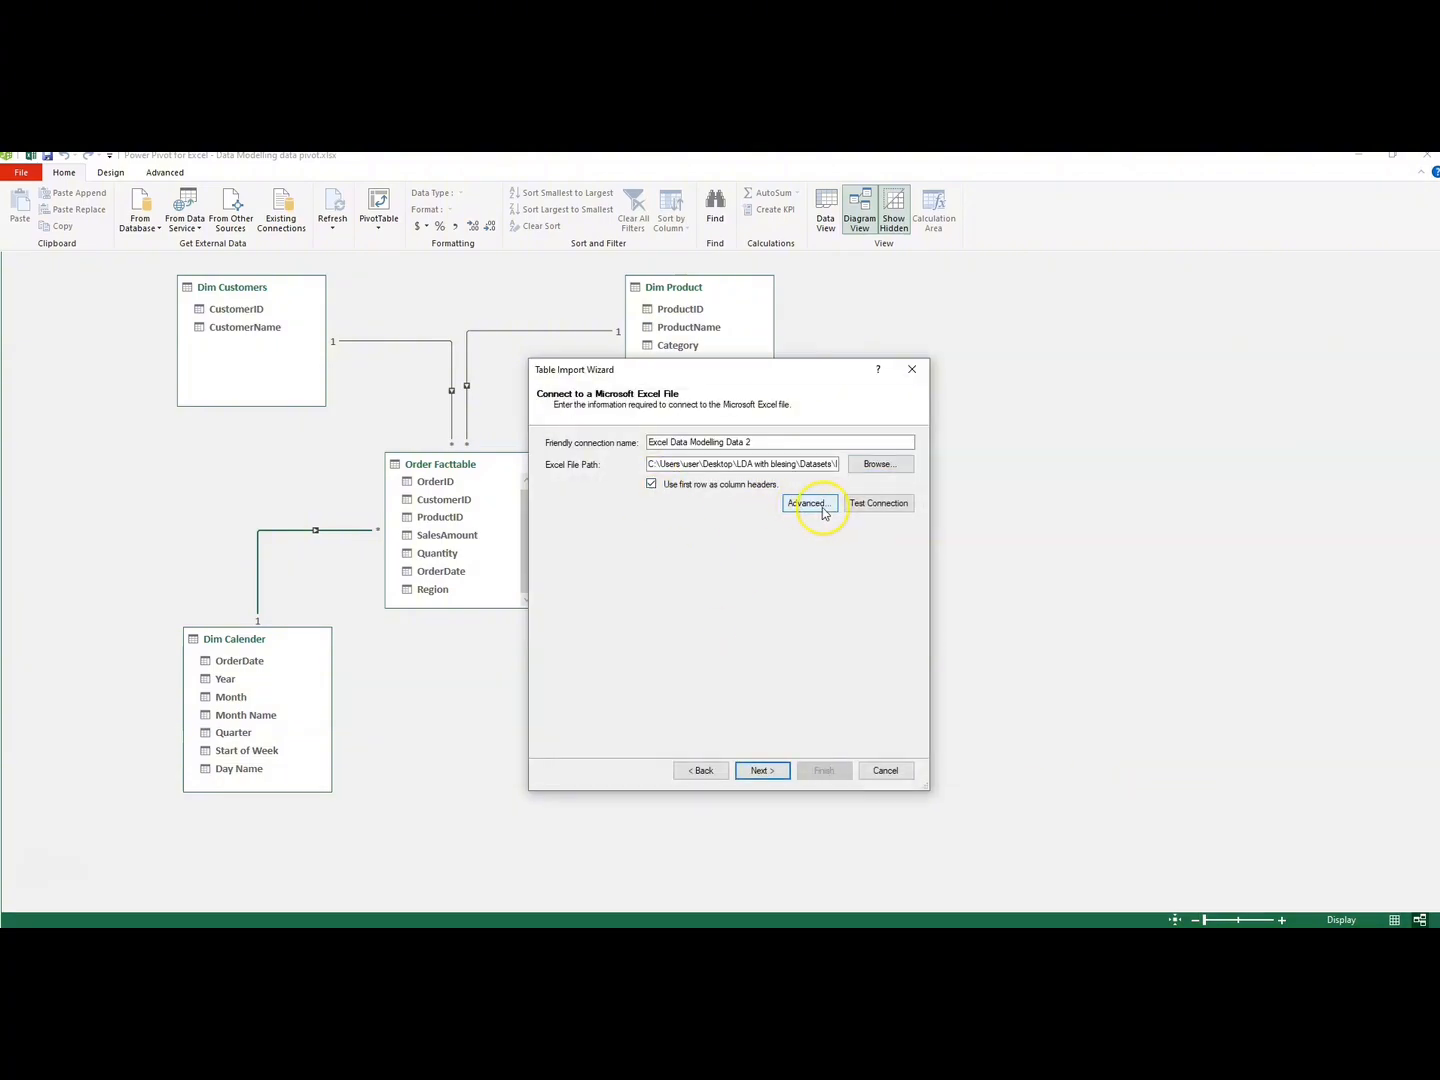
pyautogui.click(757, 772)
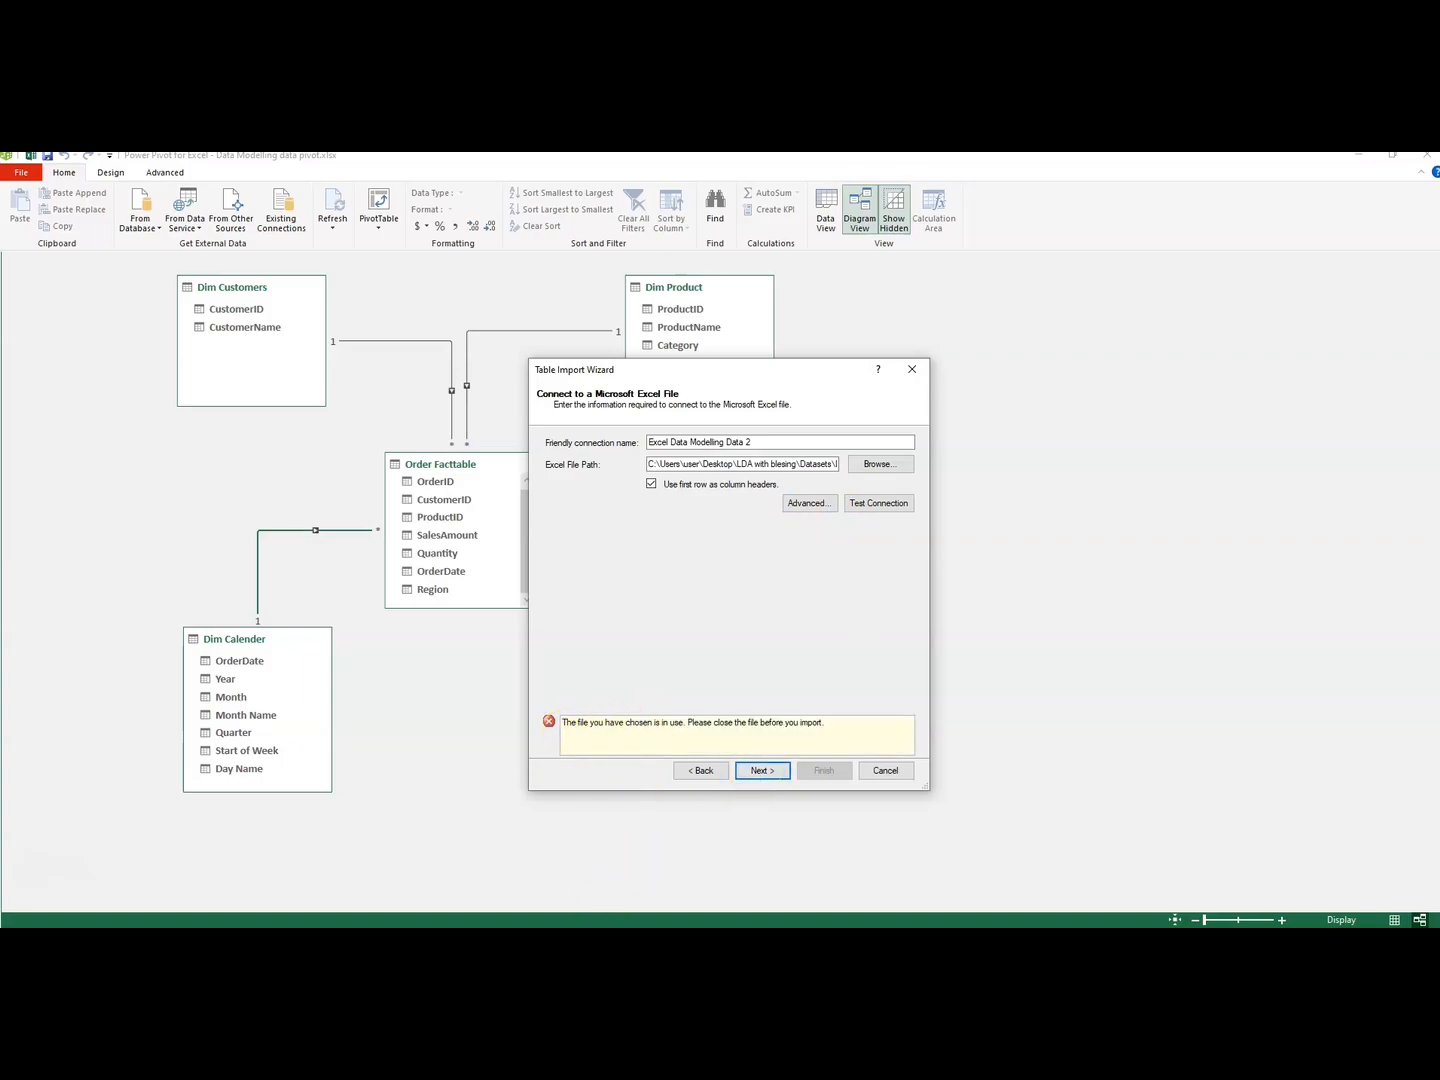
# - Close the Data Modelling Data workbook and return to the import wizard in Power Pivot
pyautogui.moveTo(605, 941)
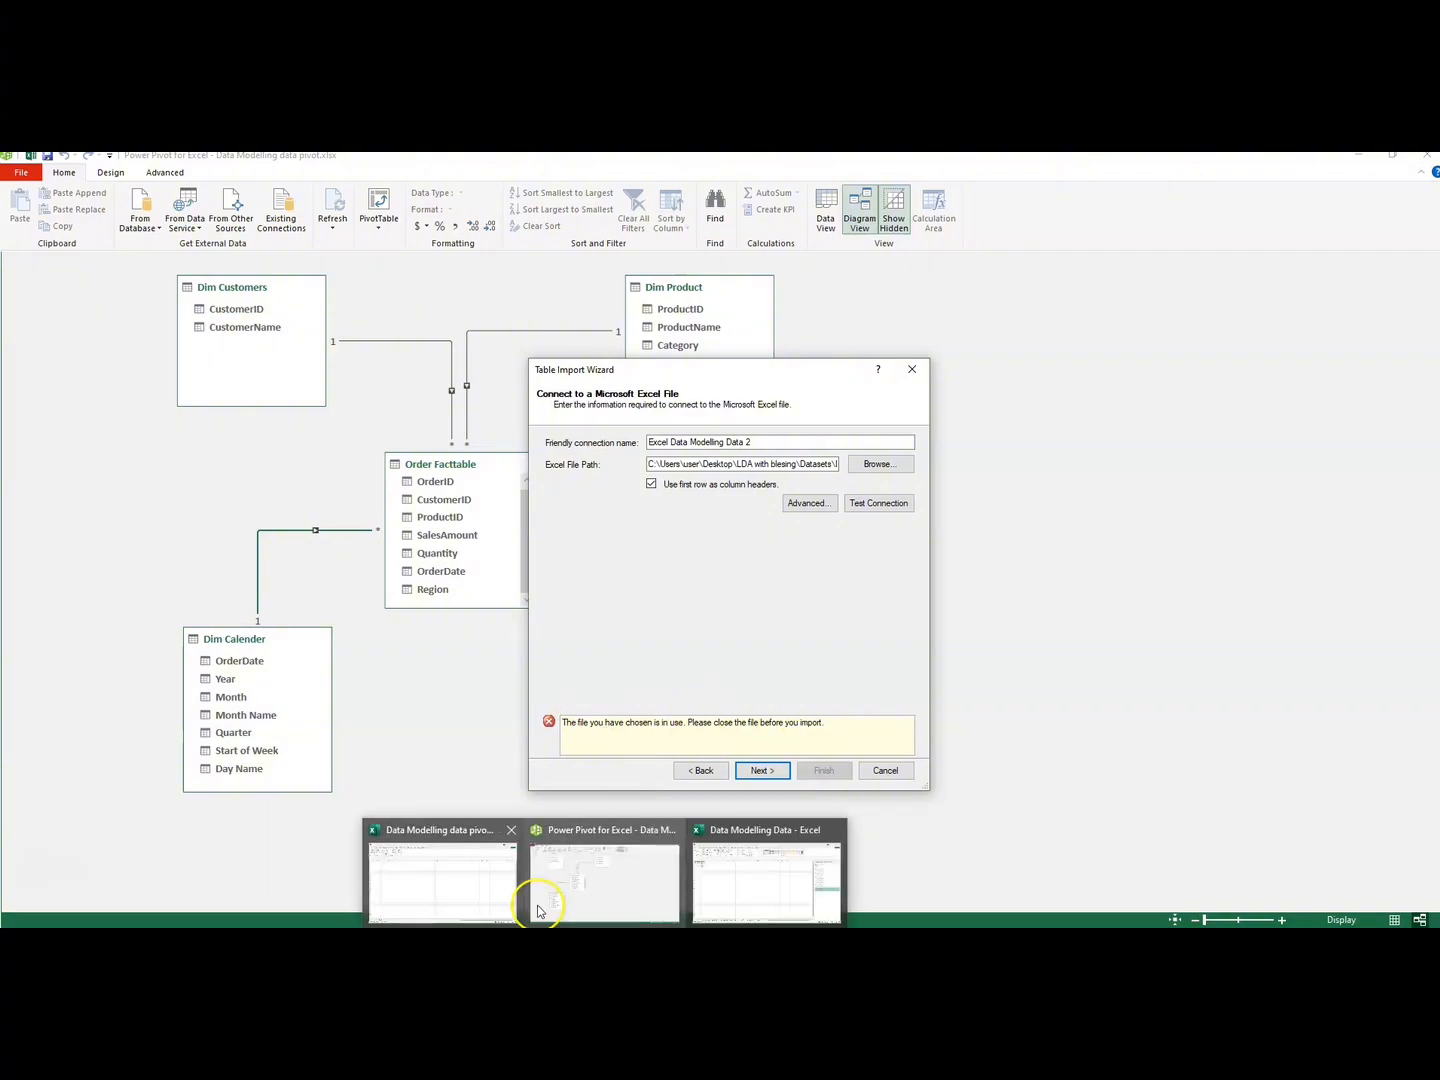
pyautogui.click(782, 882)
pyautogui.click(628, 569)
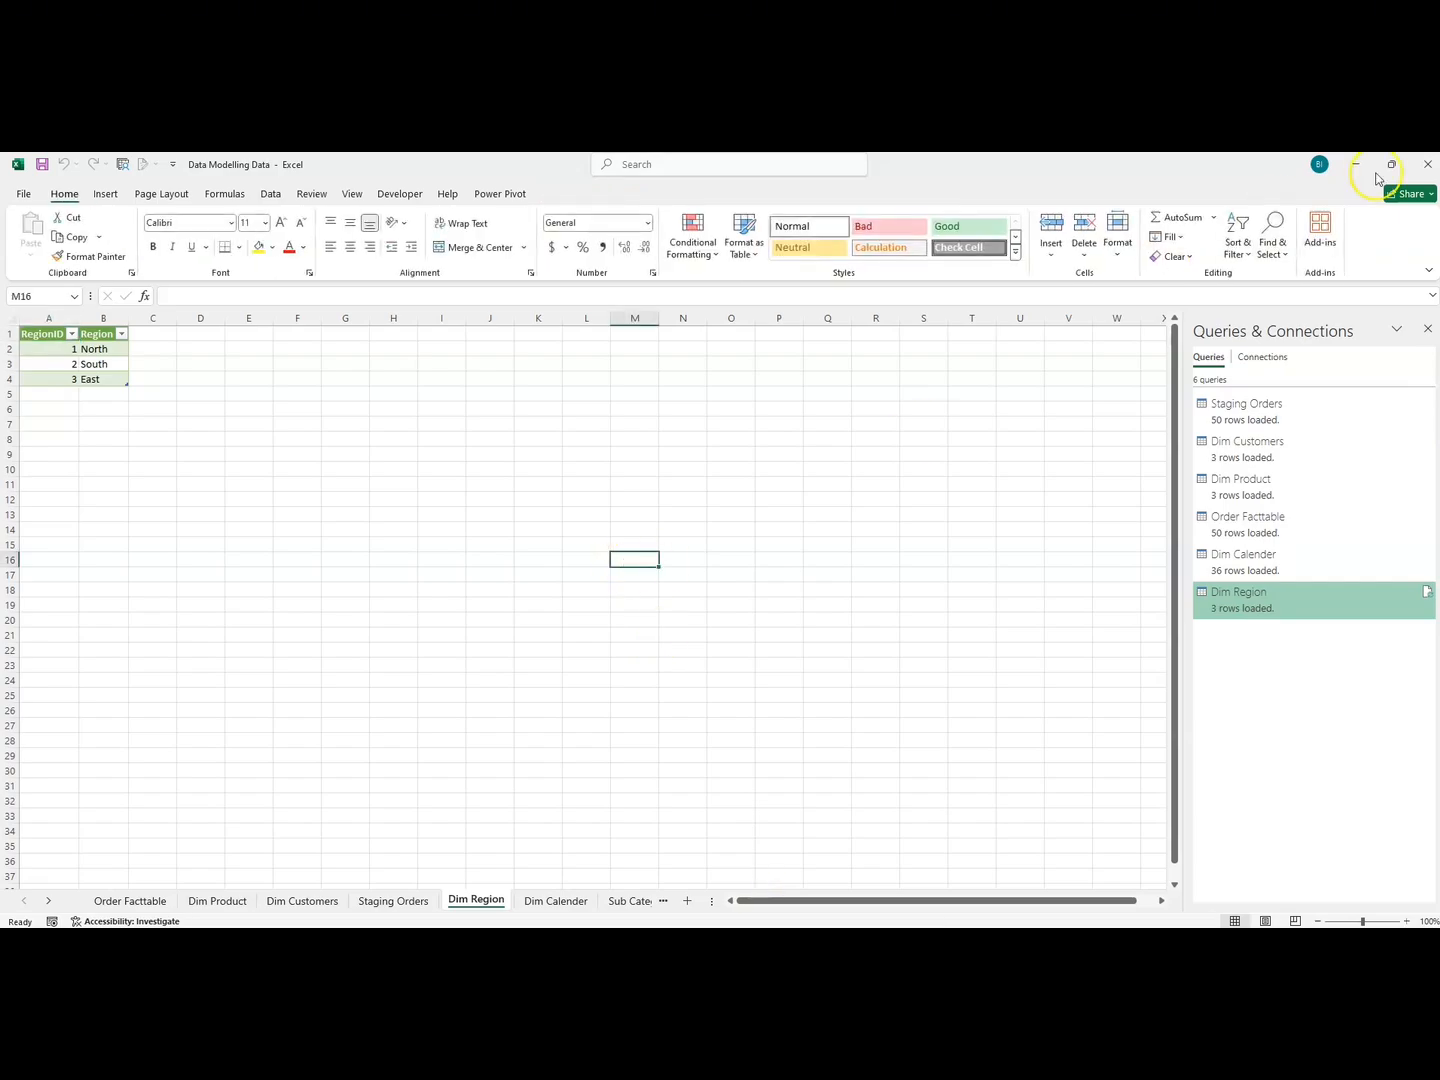
pyautogui.click(1426, 165)
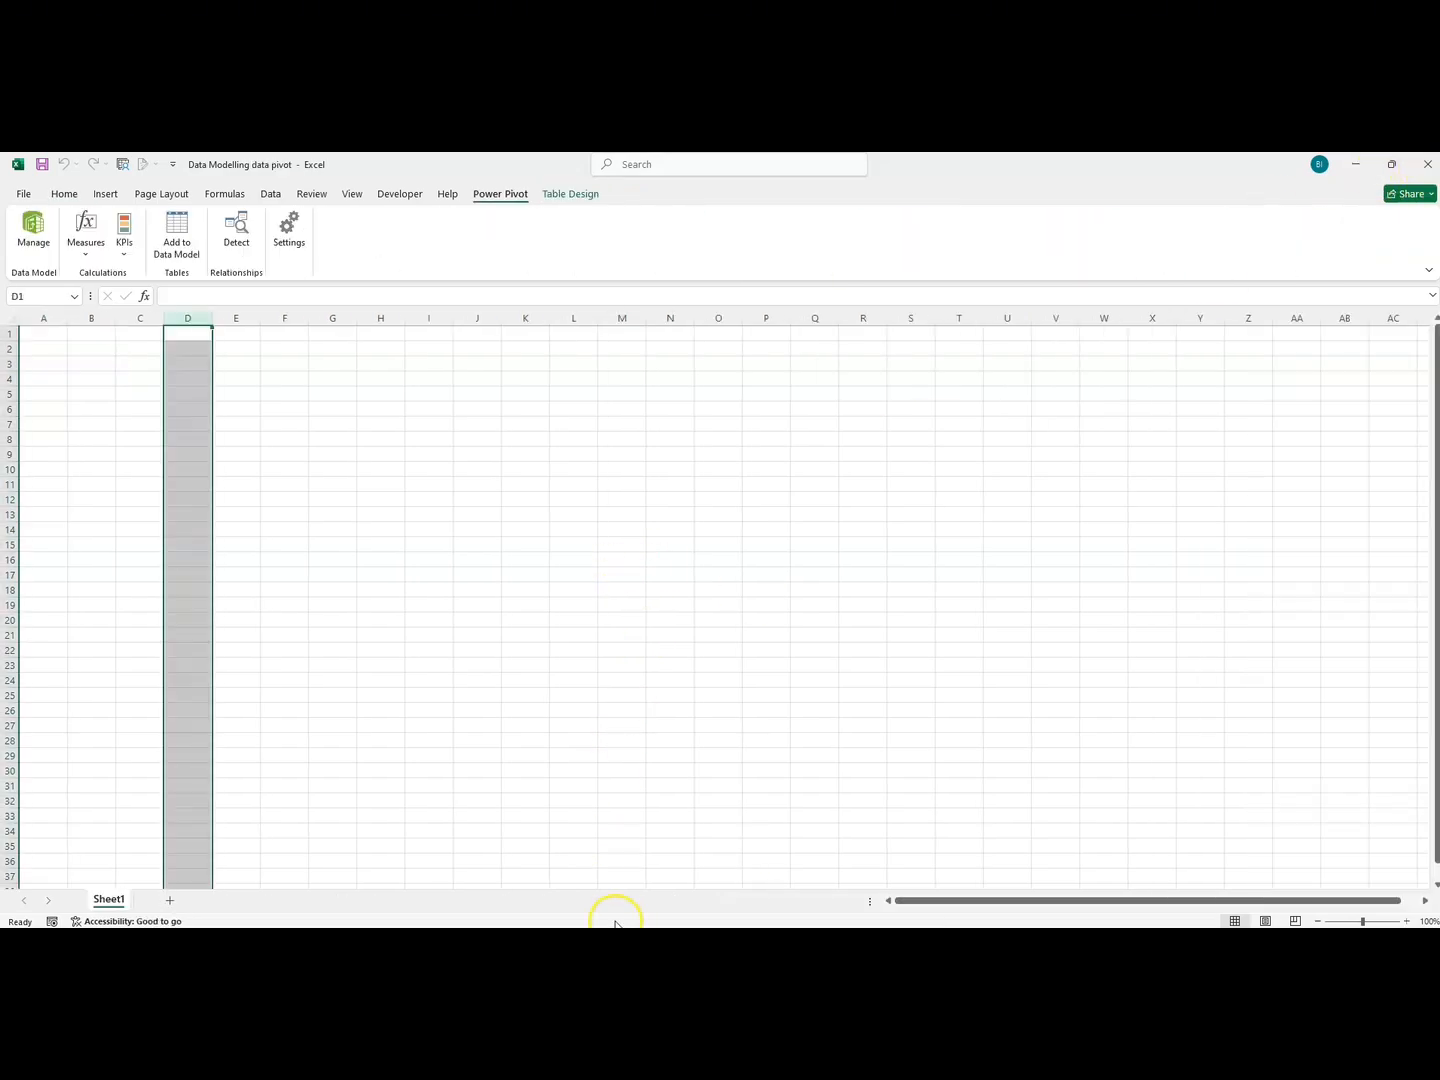
pyautogui.moveTo(606, 935)
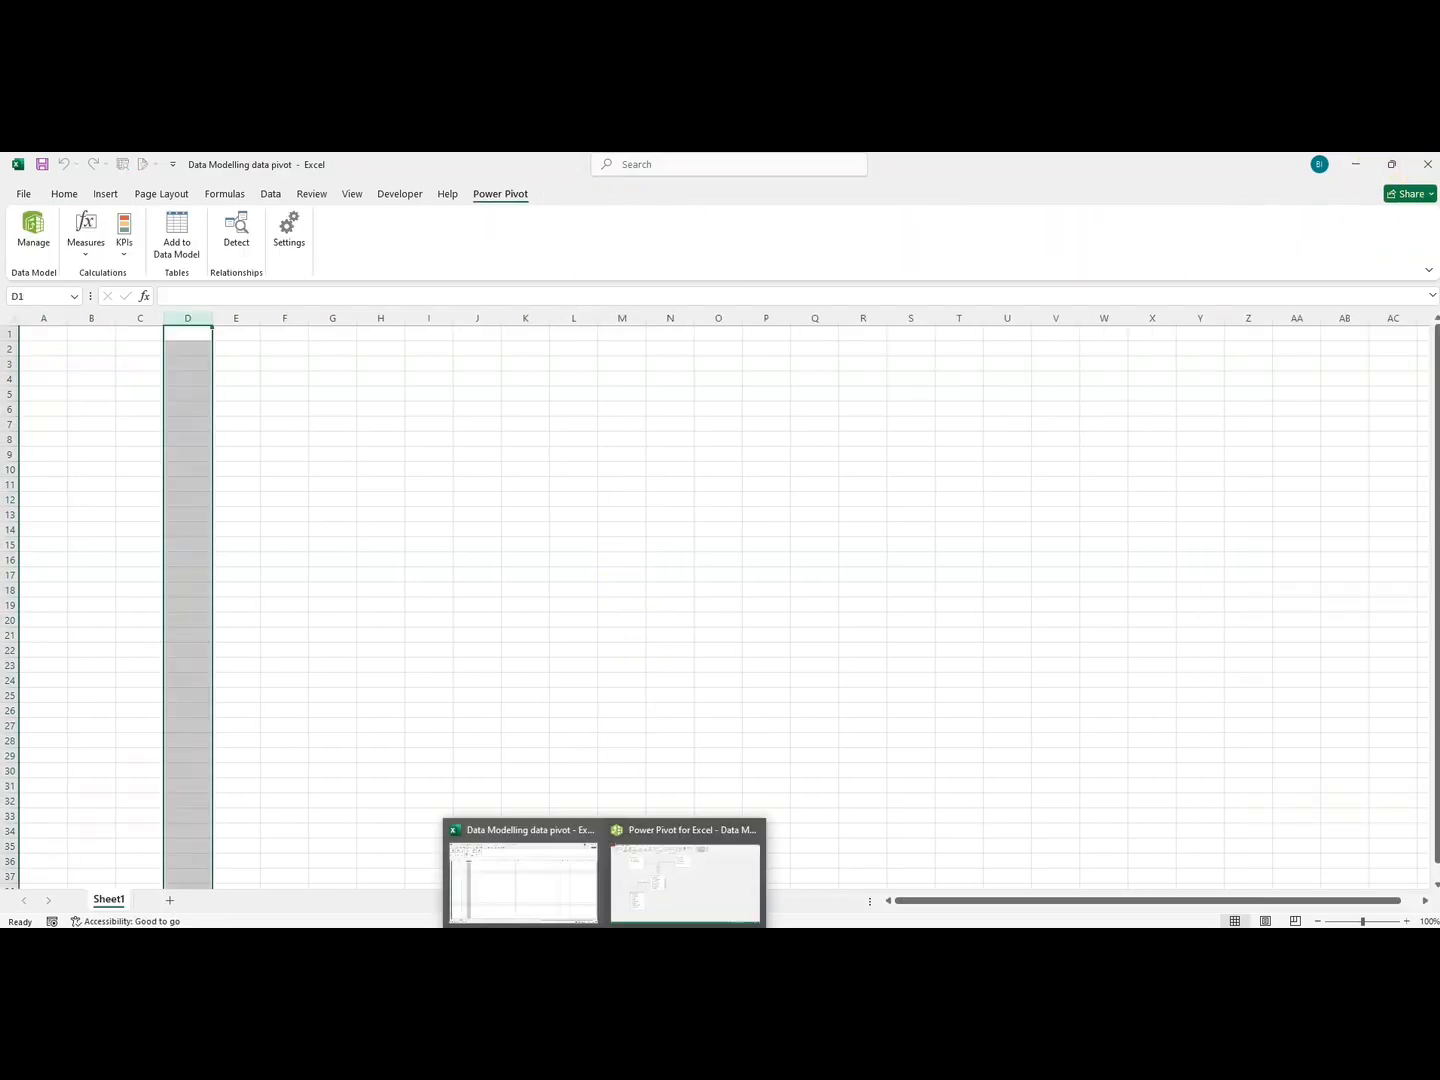
pyautogui.click(685, 895)
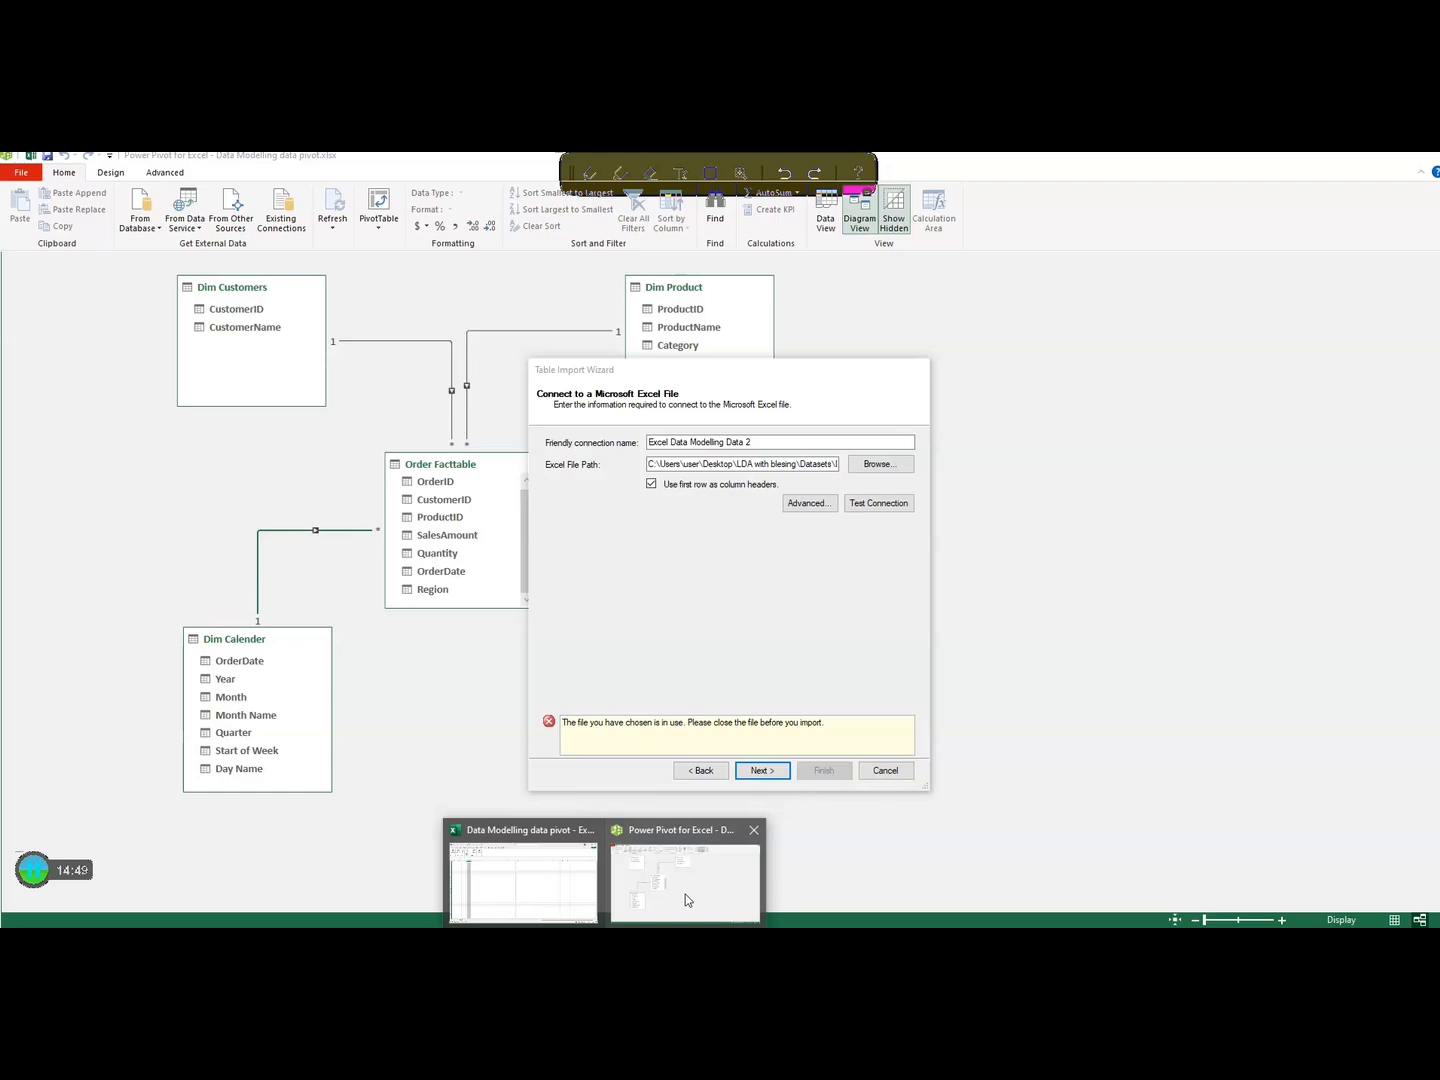
pyautogui.click(687, 878)
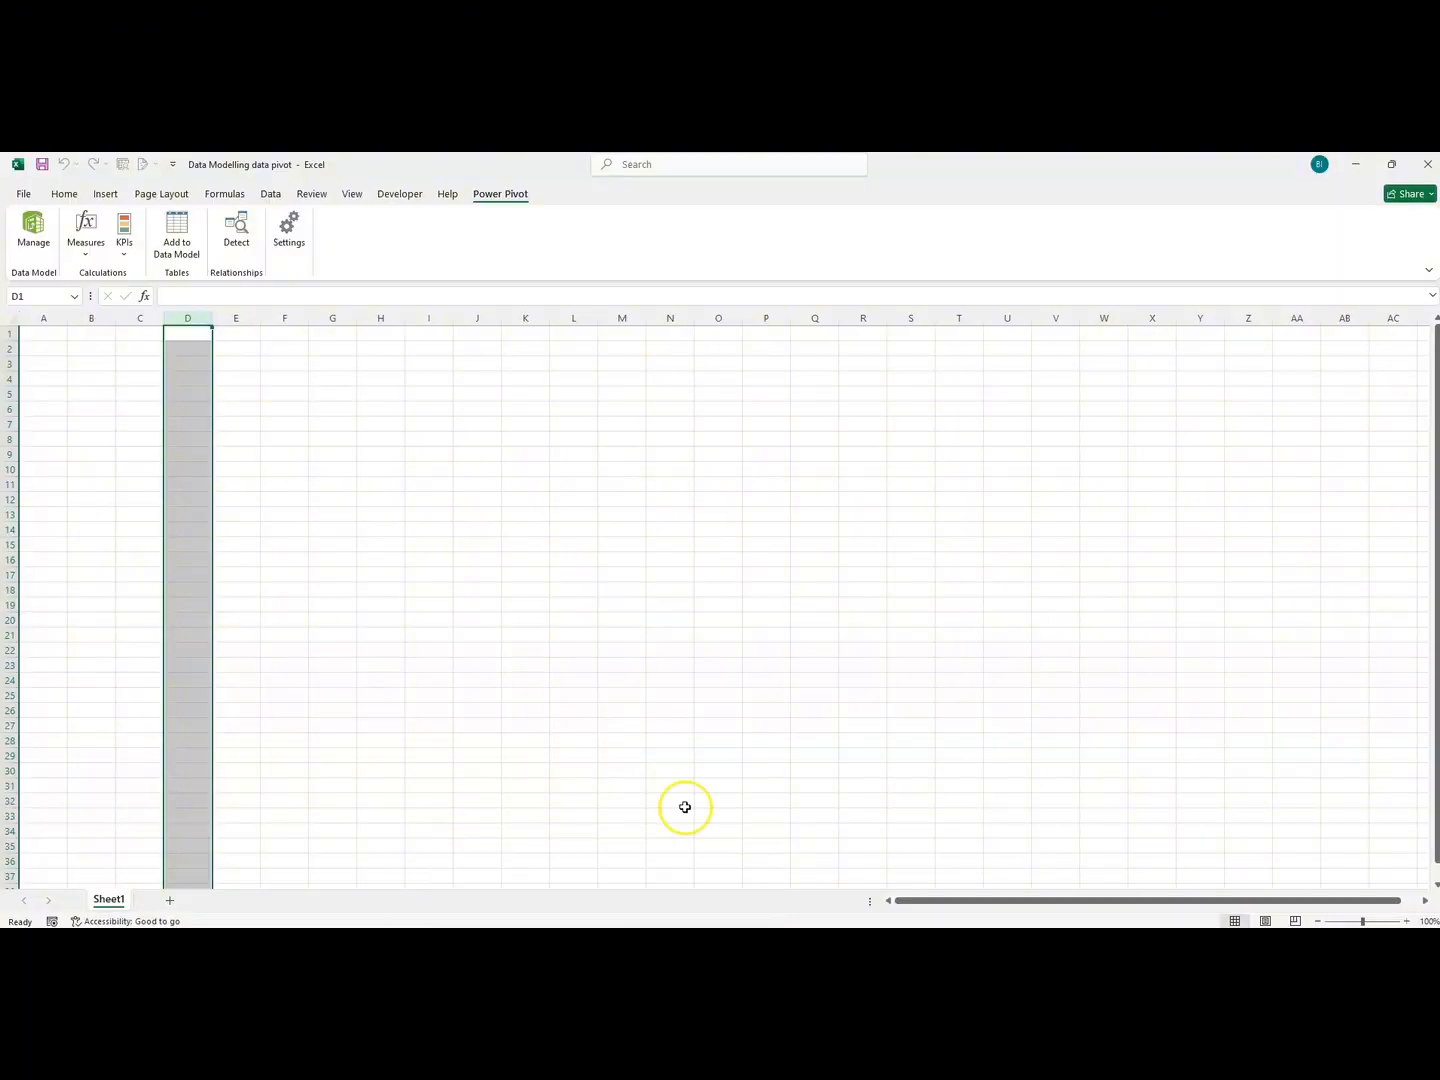
pyautogui.moveTo(605, 939)
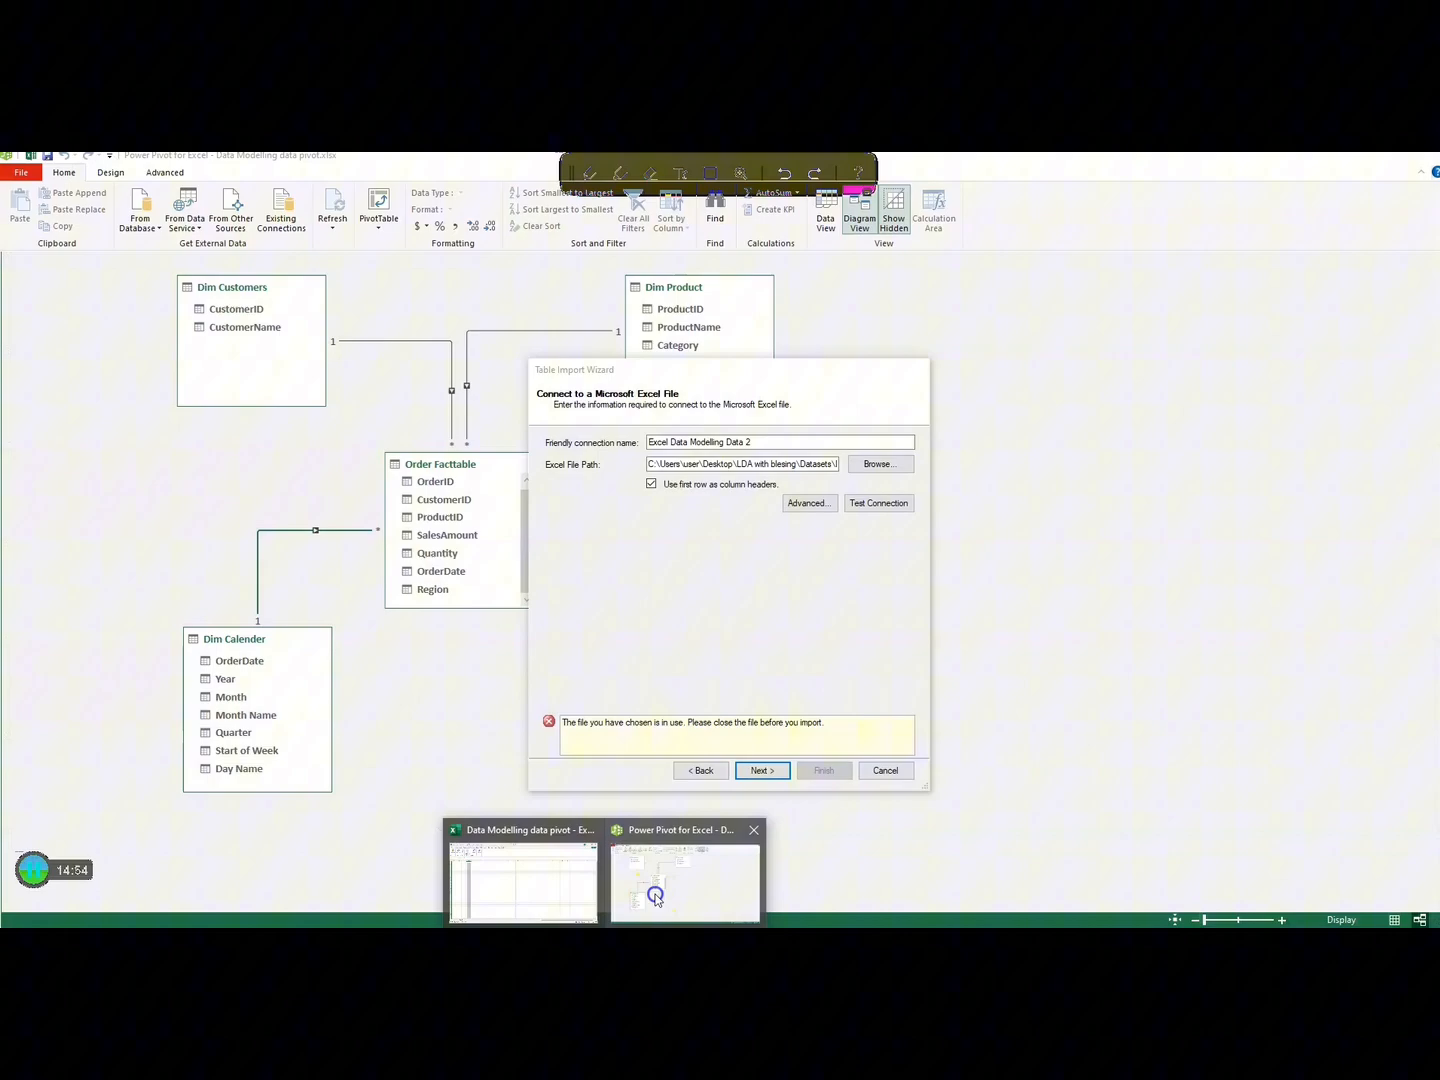
pyautogui.click(652, 895)
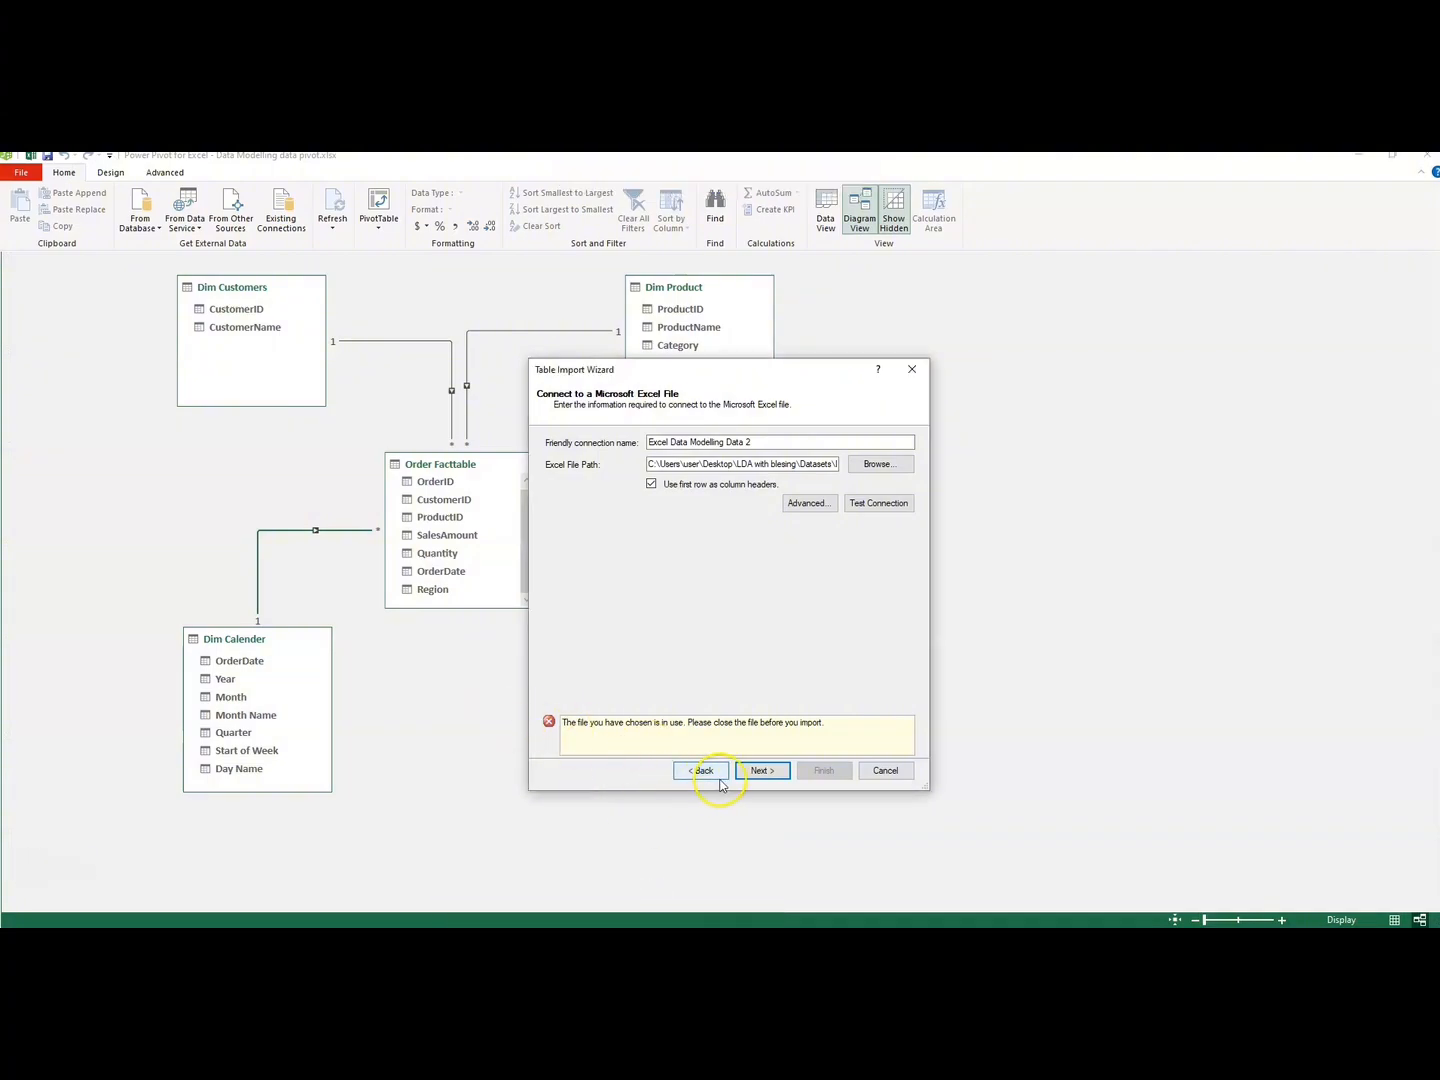
# - Import only the Dim Region sheet from Data Modelling Data.xlsx into the data model
pyautogui.click(755, 777)
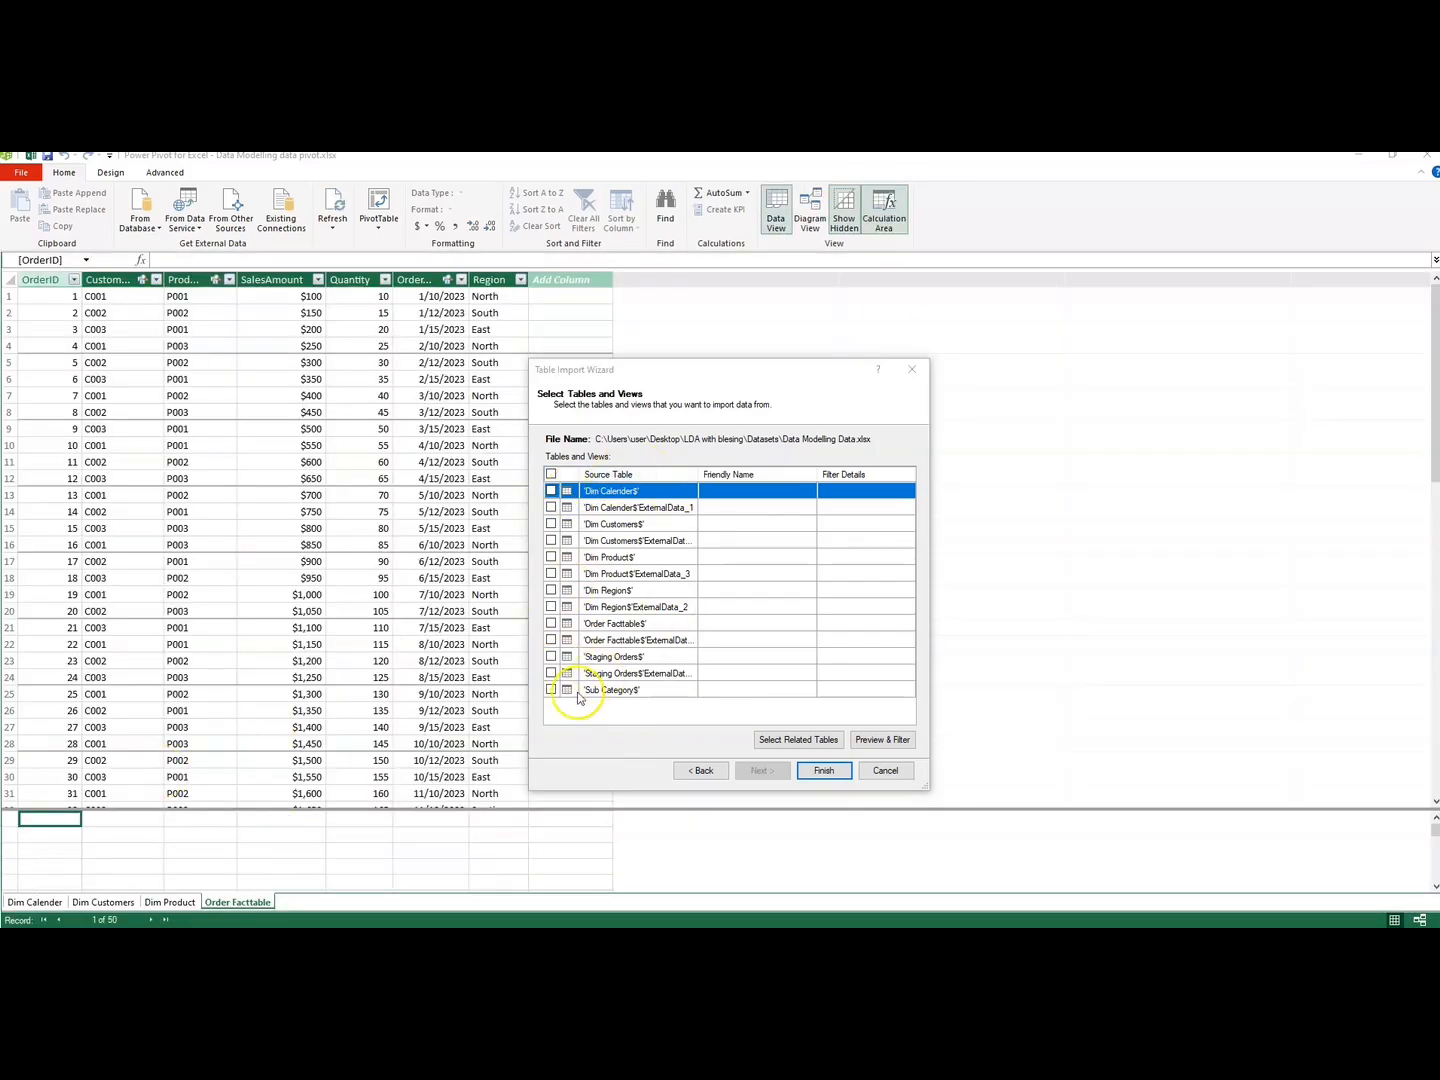
pyautogui.click(550, 592)
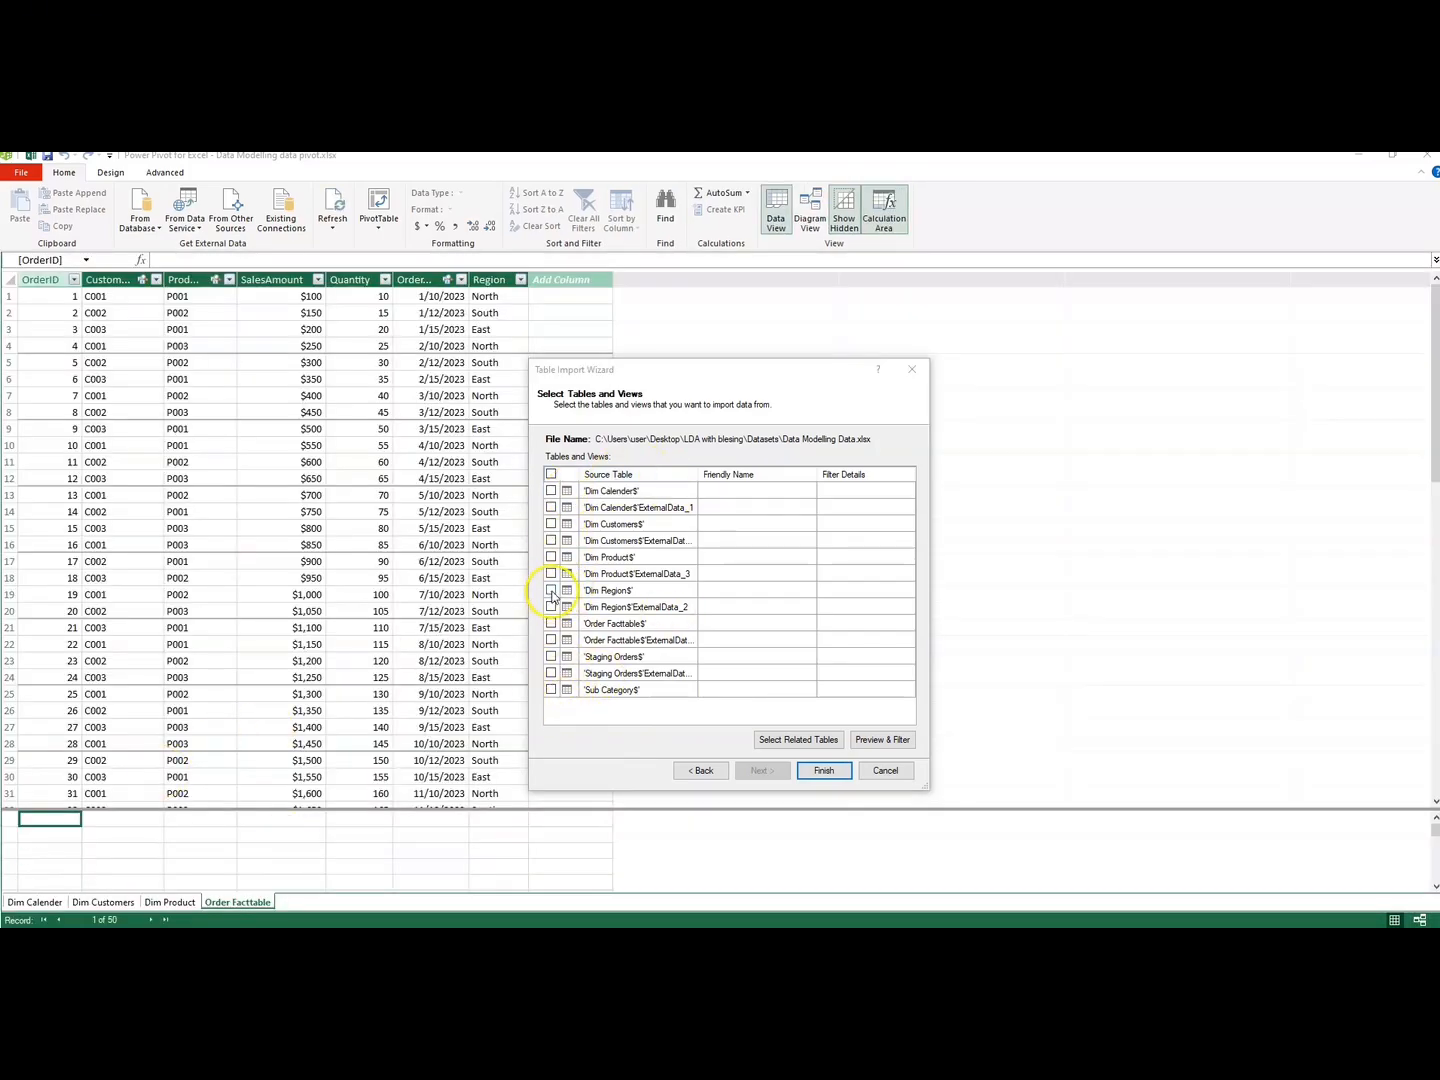
pyautogui.click(818, 779)
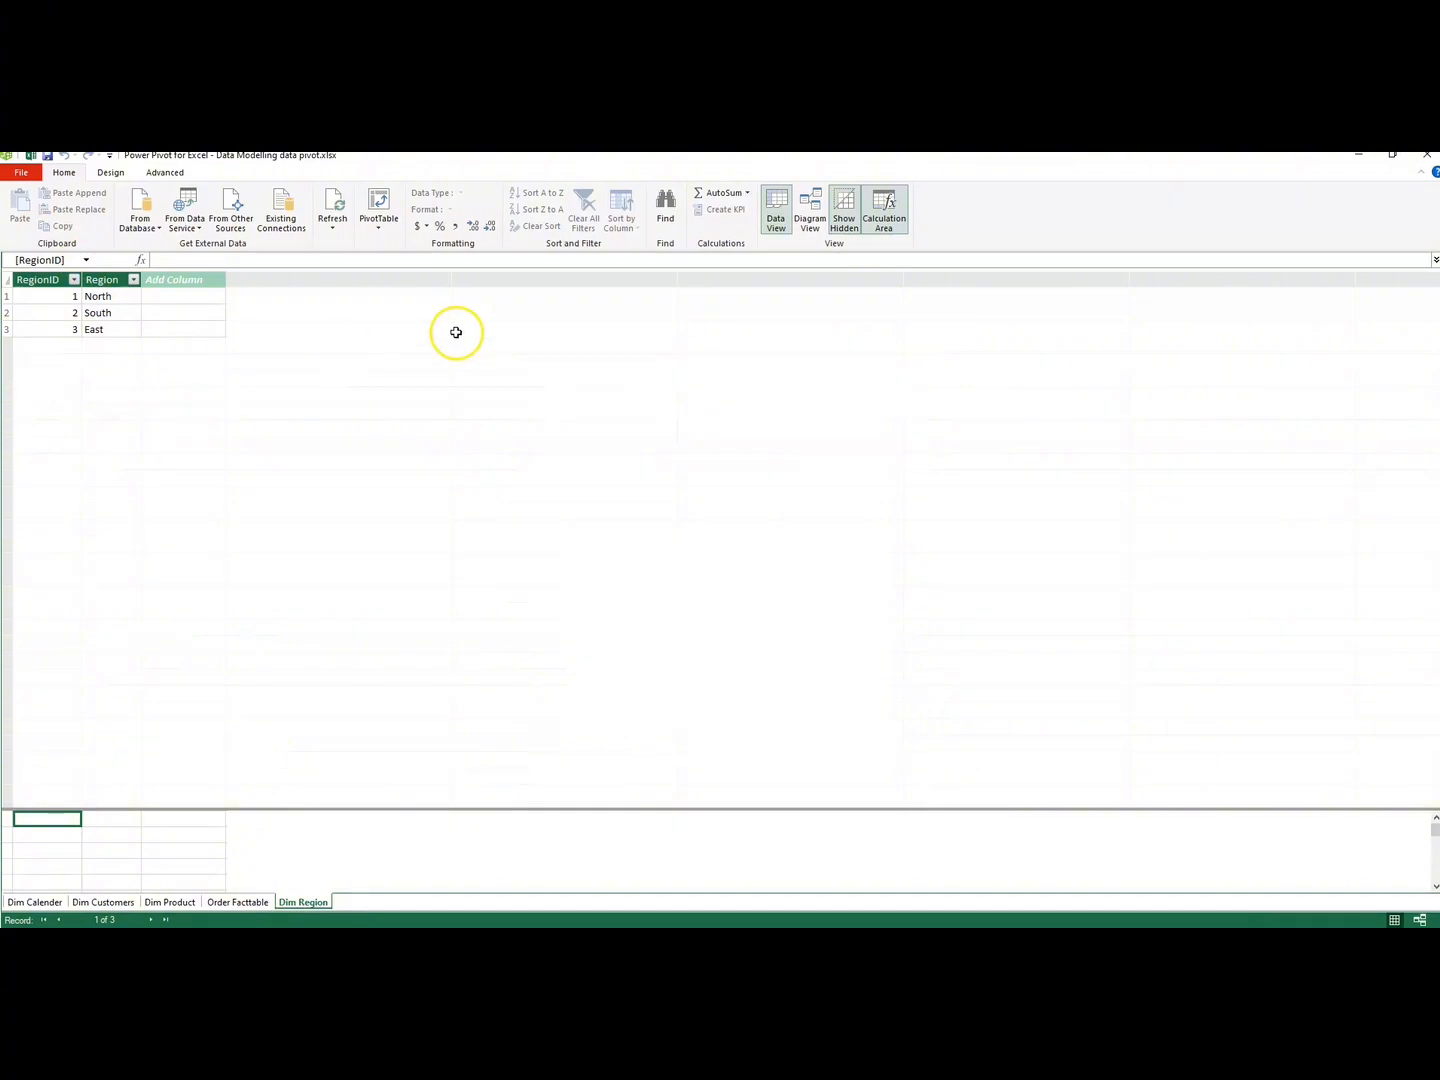
# - Show the model as a diagram, place the Dim Region table below Dim Product beside Dim Calender, and select its RegionID column
pyautogui.click(814, 224)
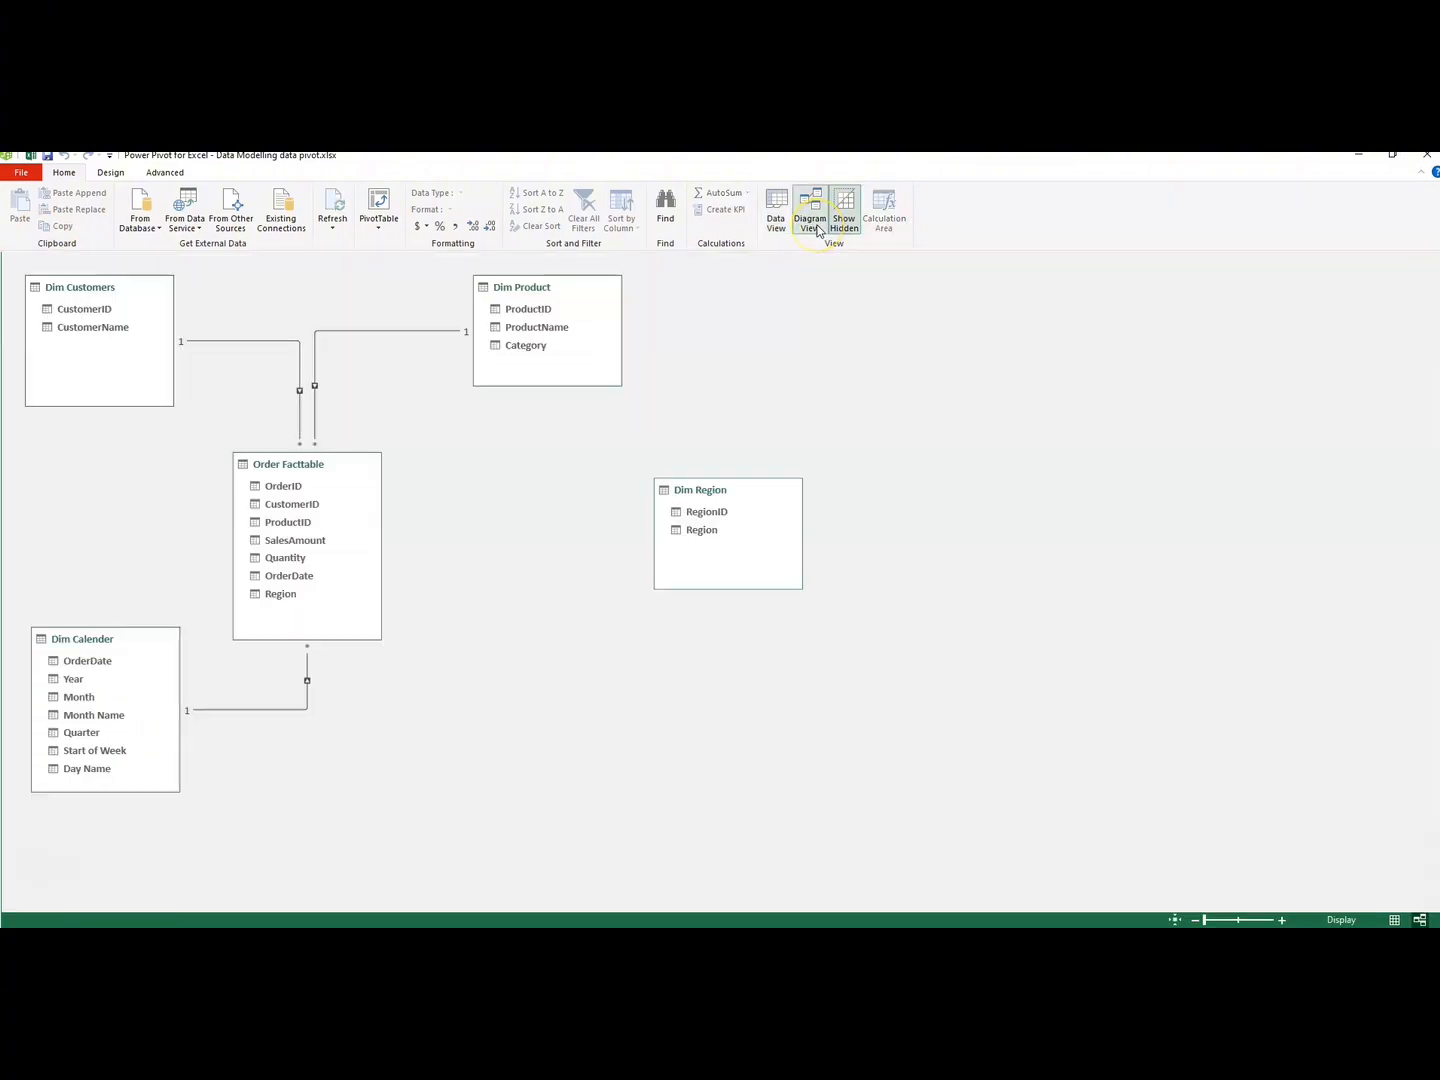
pyautogui.click(667, 583)
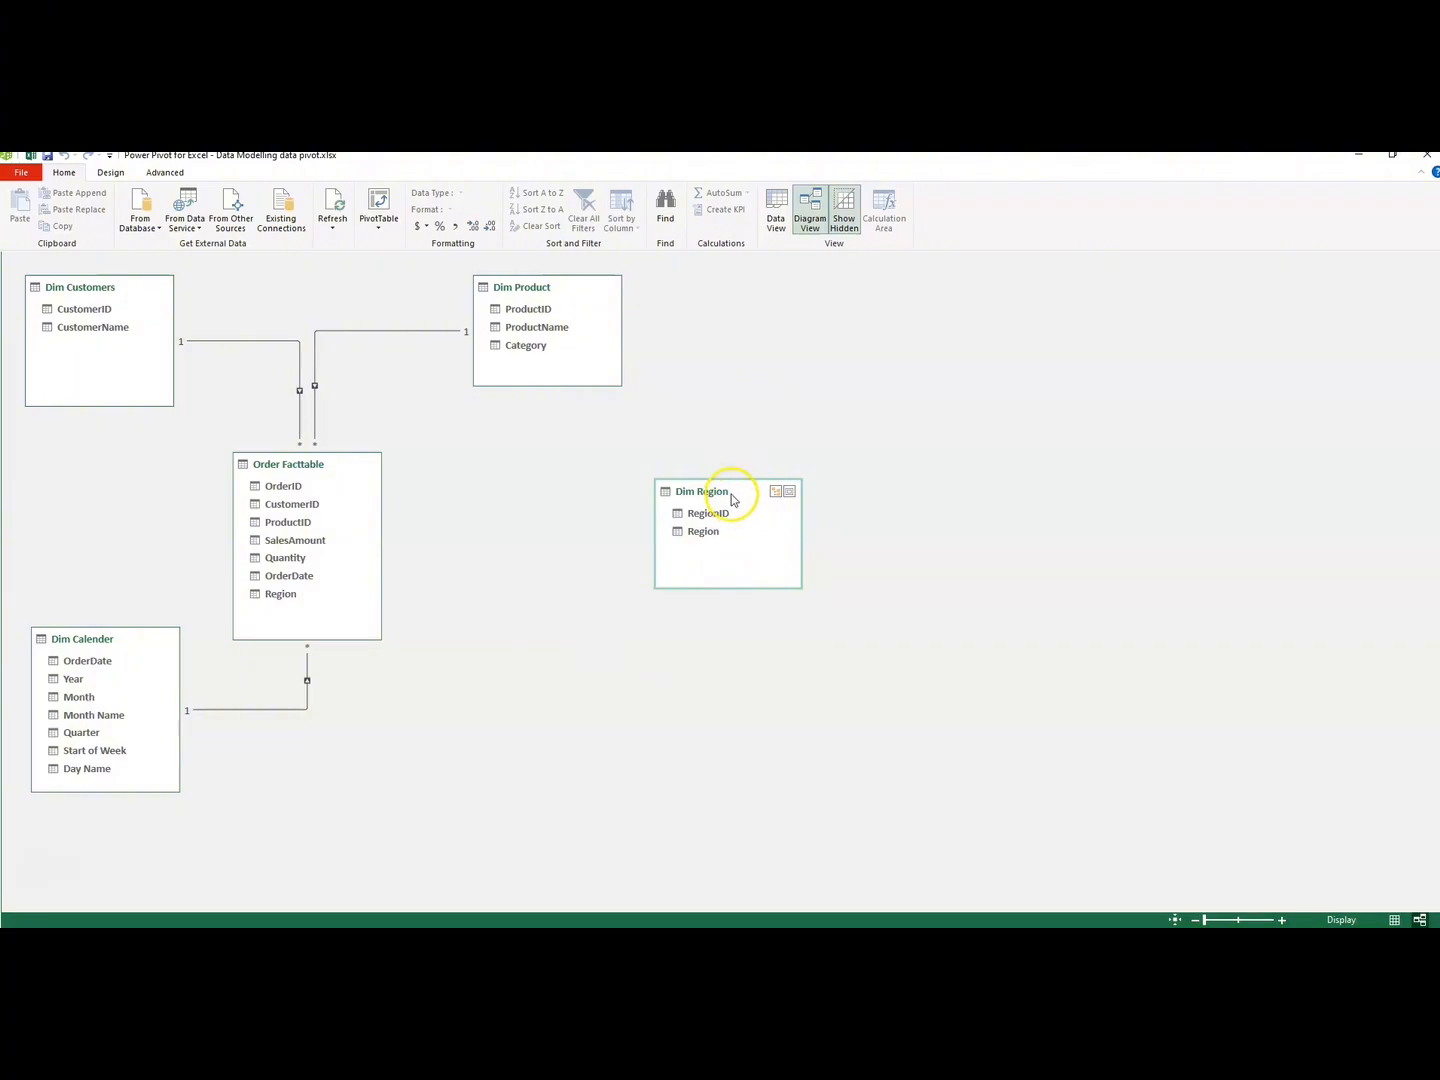
pyautogui.moveTo(732, 500); pyautogui.dragTo(549, 712)
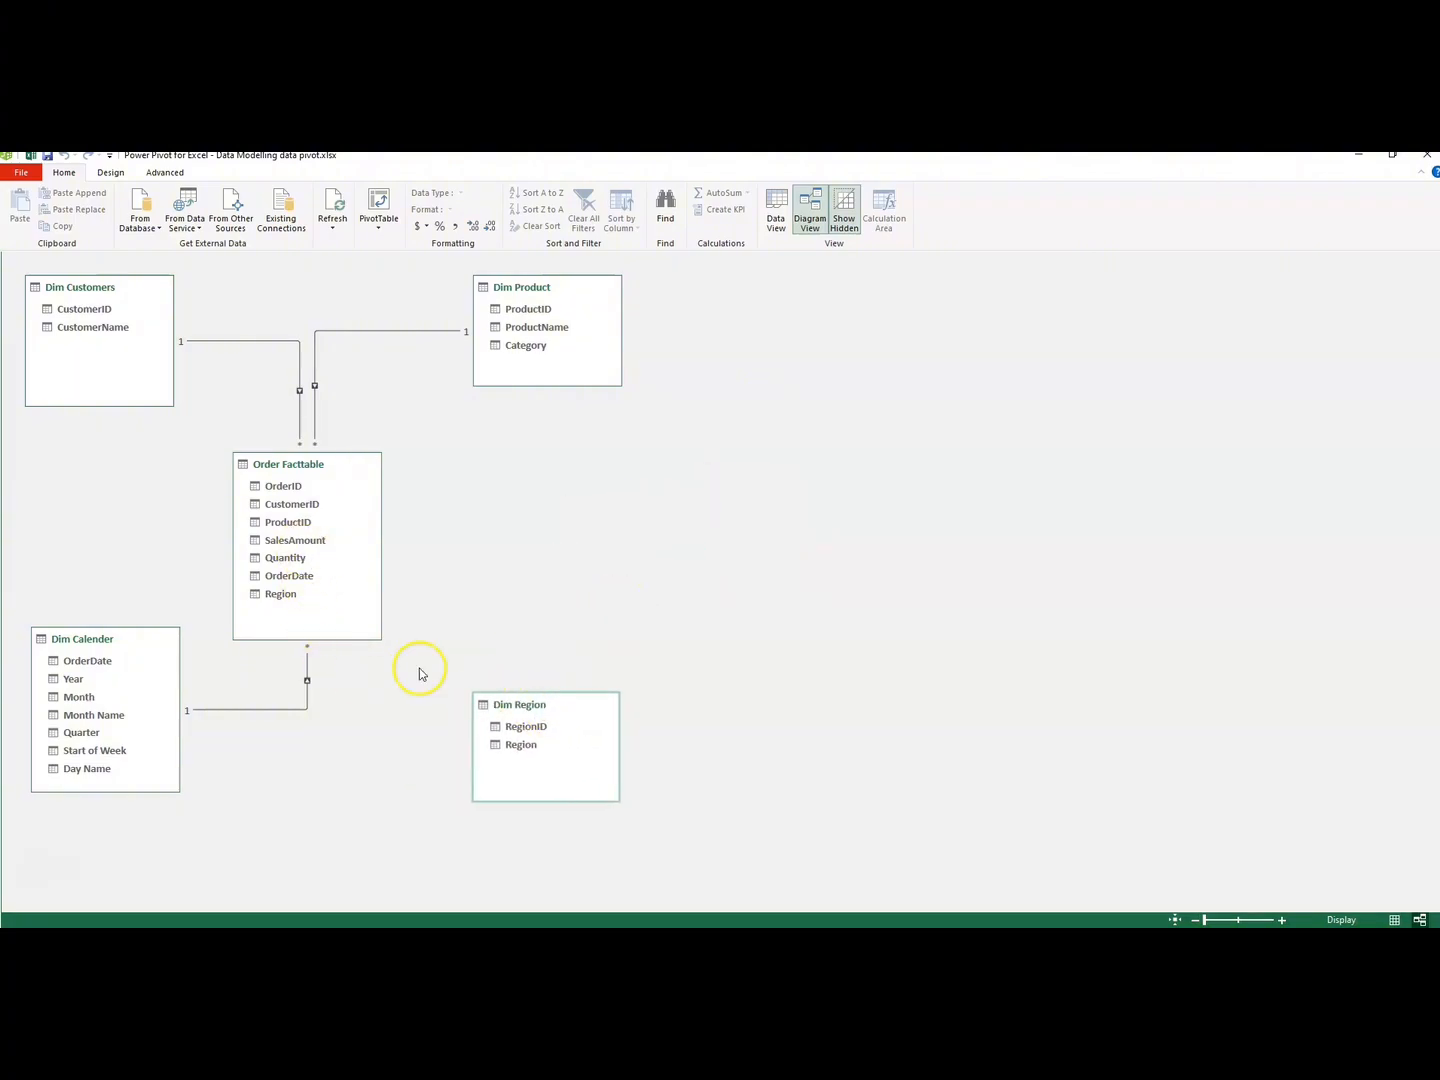
pyautogui.click(524, 726)
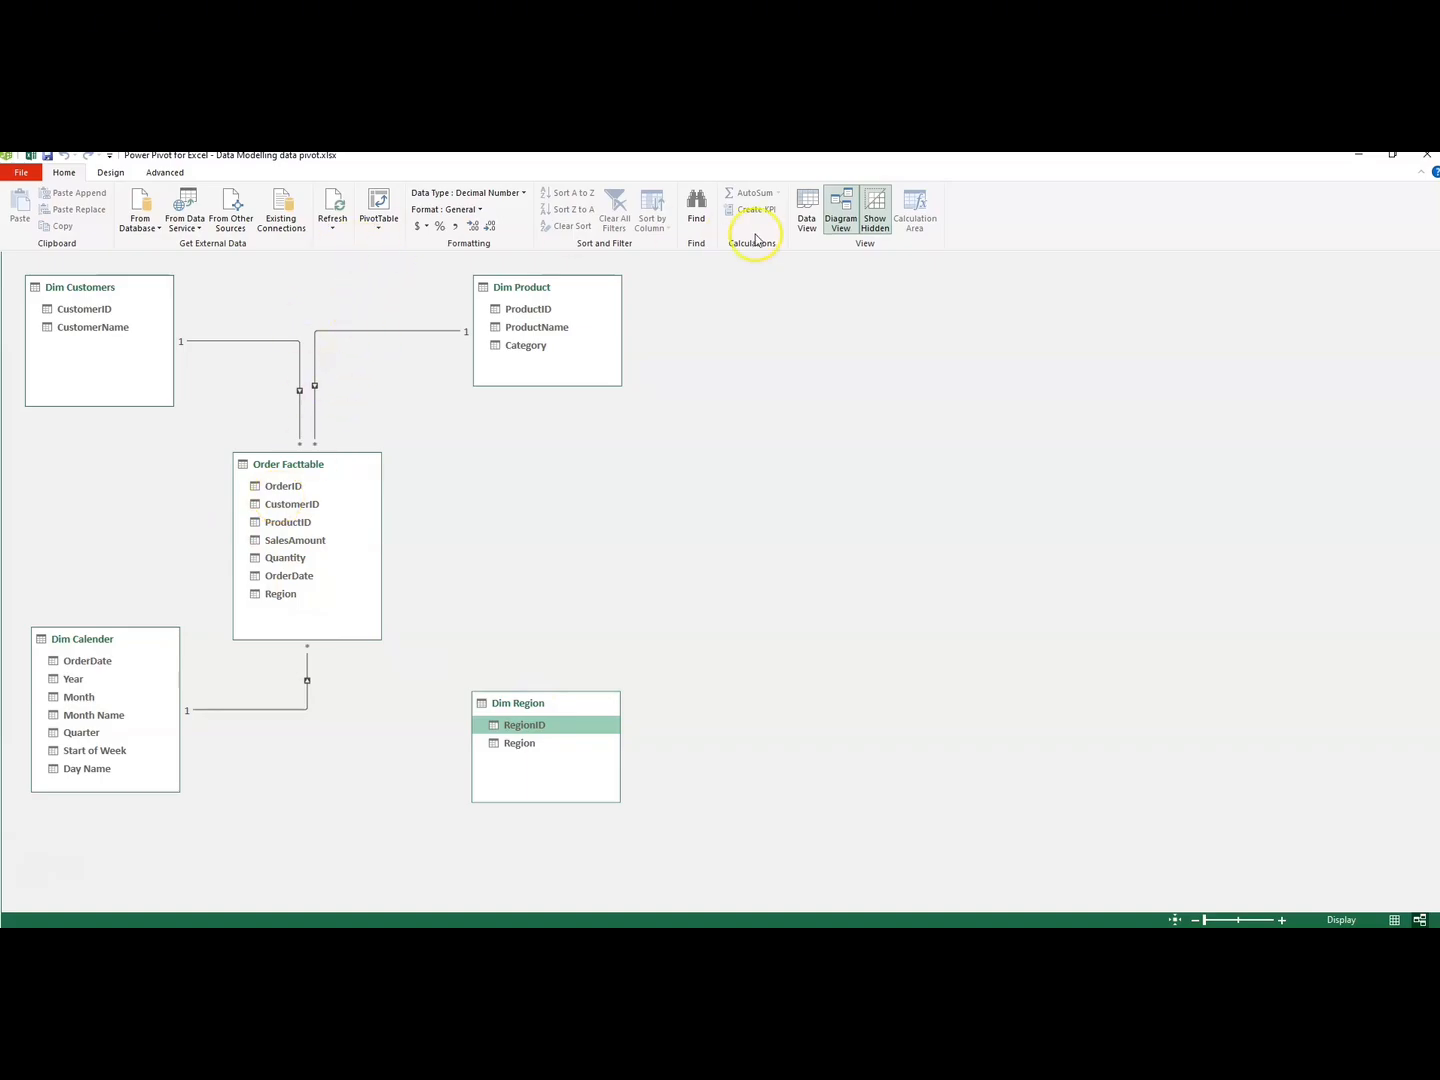
# - Create a PivotTable from the data model in the existing worksheet at 'Sheet1'!$D:$D
pyautogui.click(805, 222)
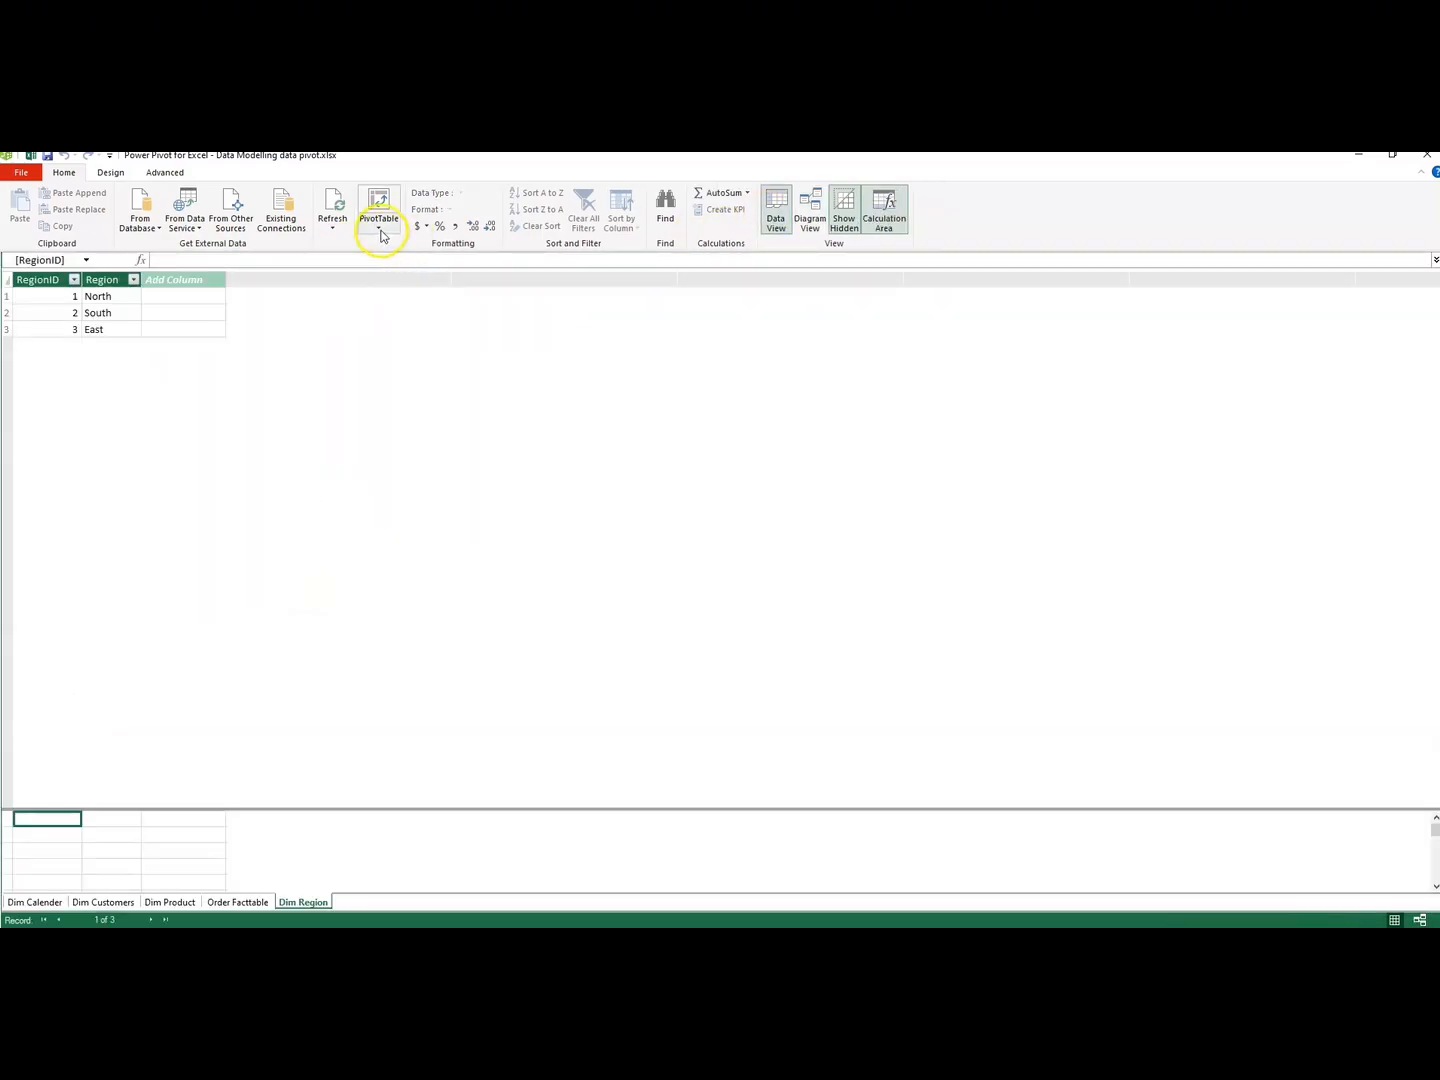
pyautogui.click(379, 230)
pyautogui.click(397, 247)
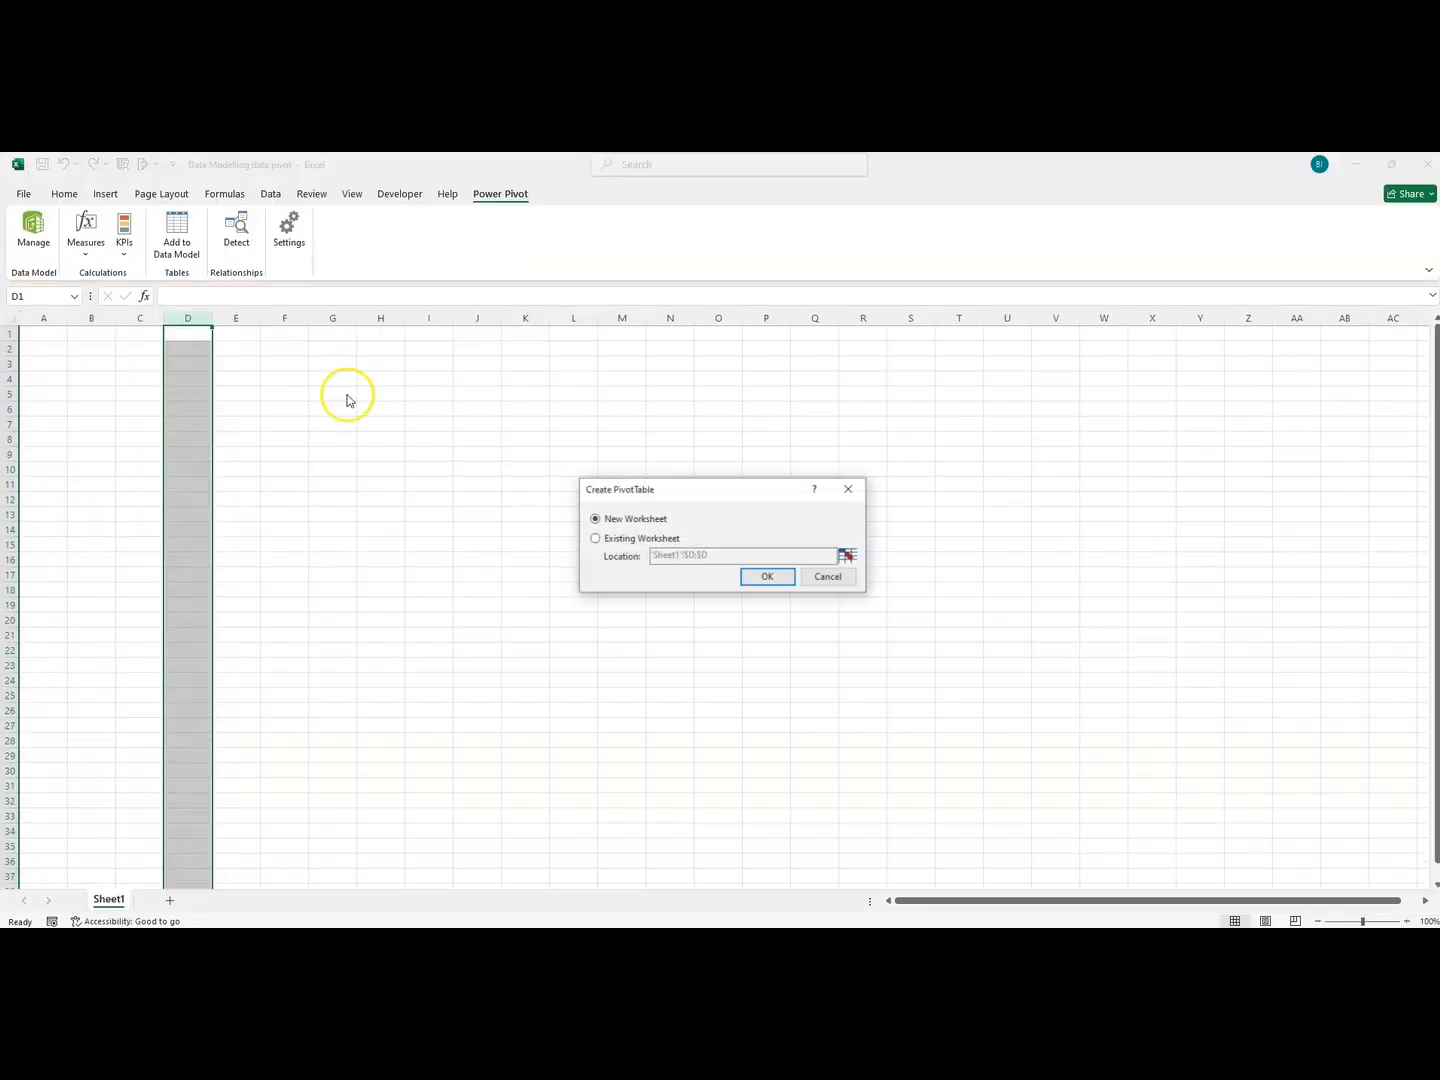
pyautogui.click(597, 539)
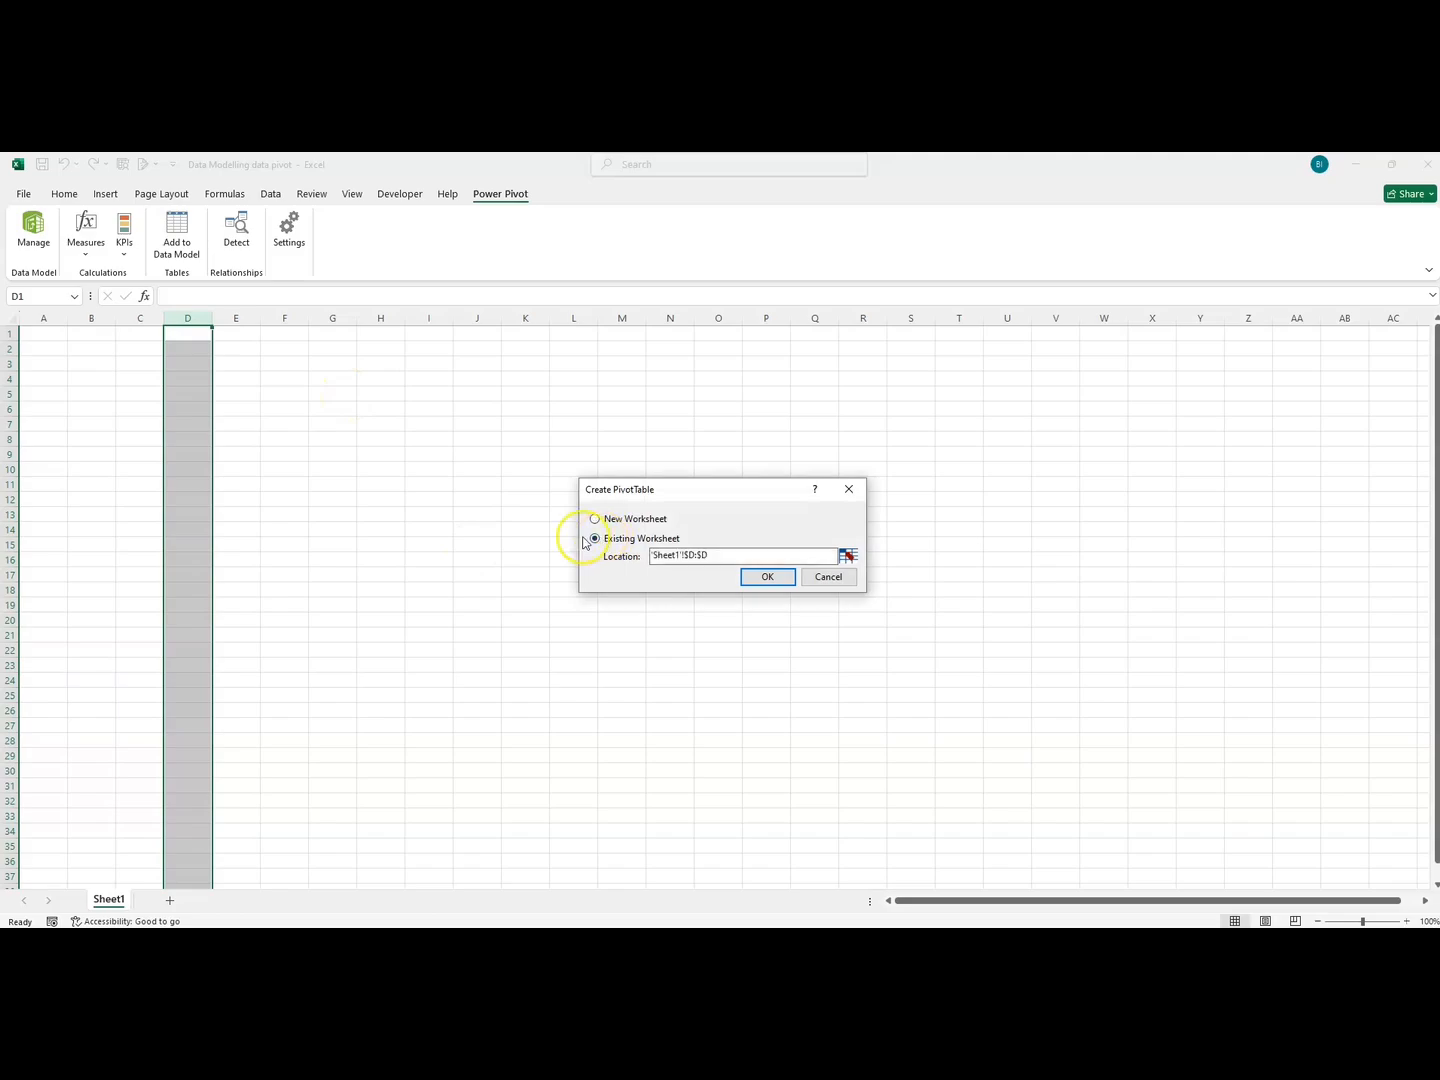
pyautogui.click(760, 580)
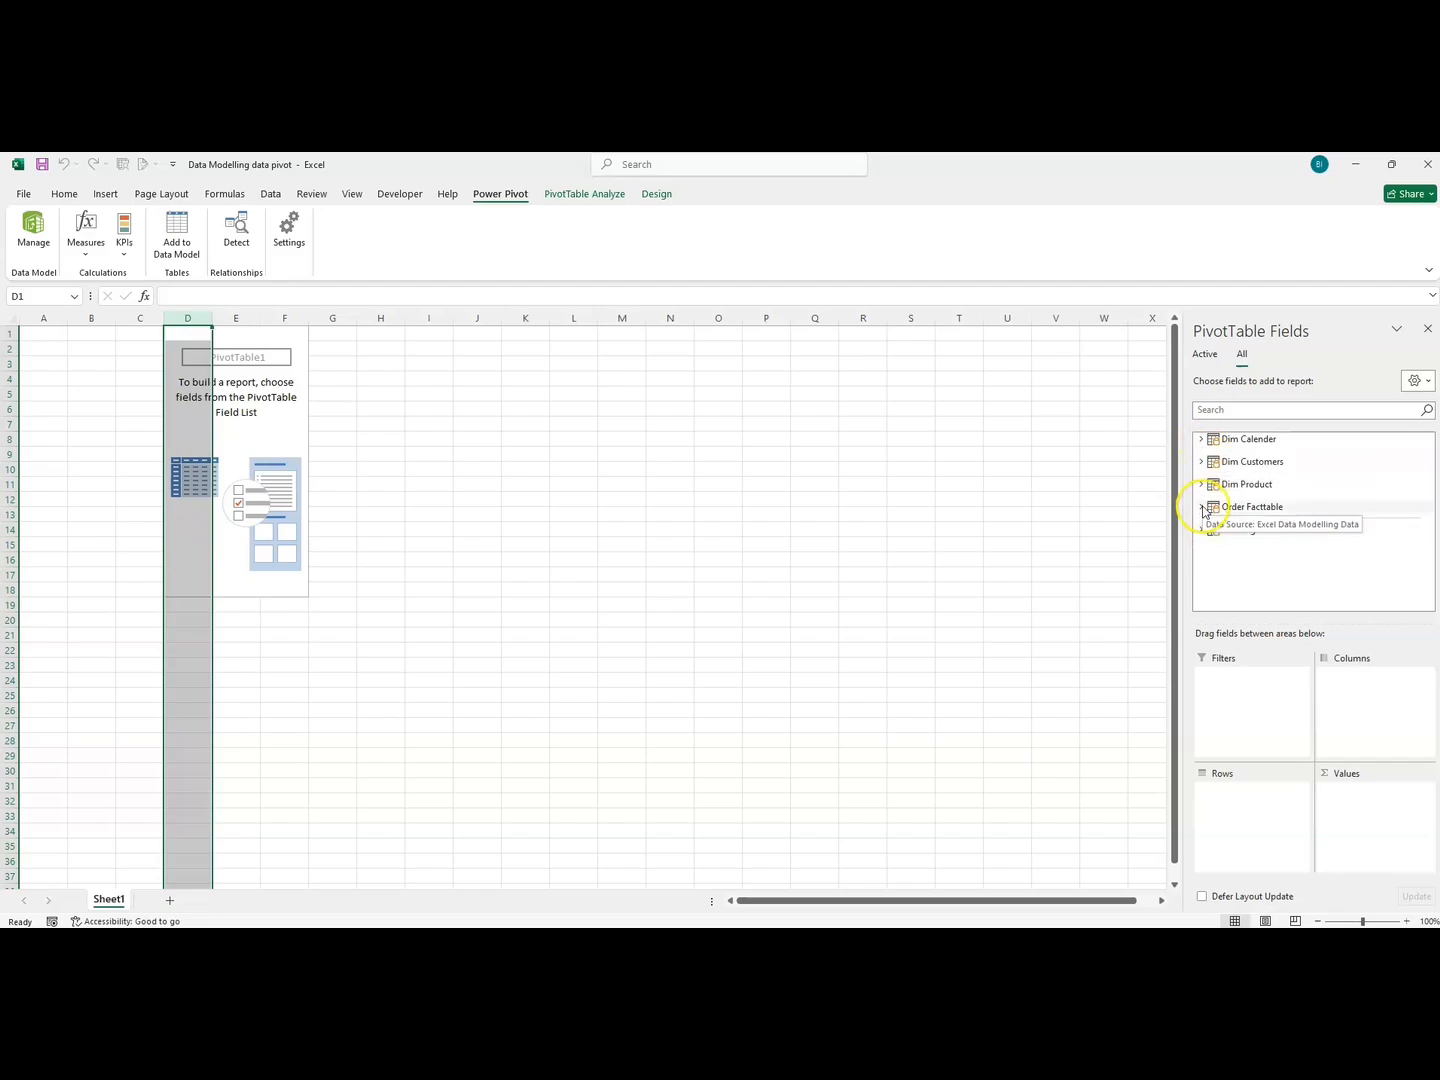
# - Add CustomerName from Dim Customers to the PivotTable rows and SalesAmount from Order Facttable to its values
pyautogui.click(1201, 442)
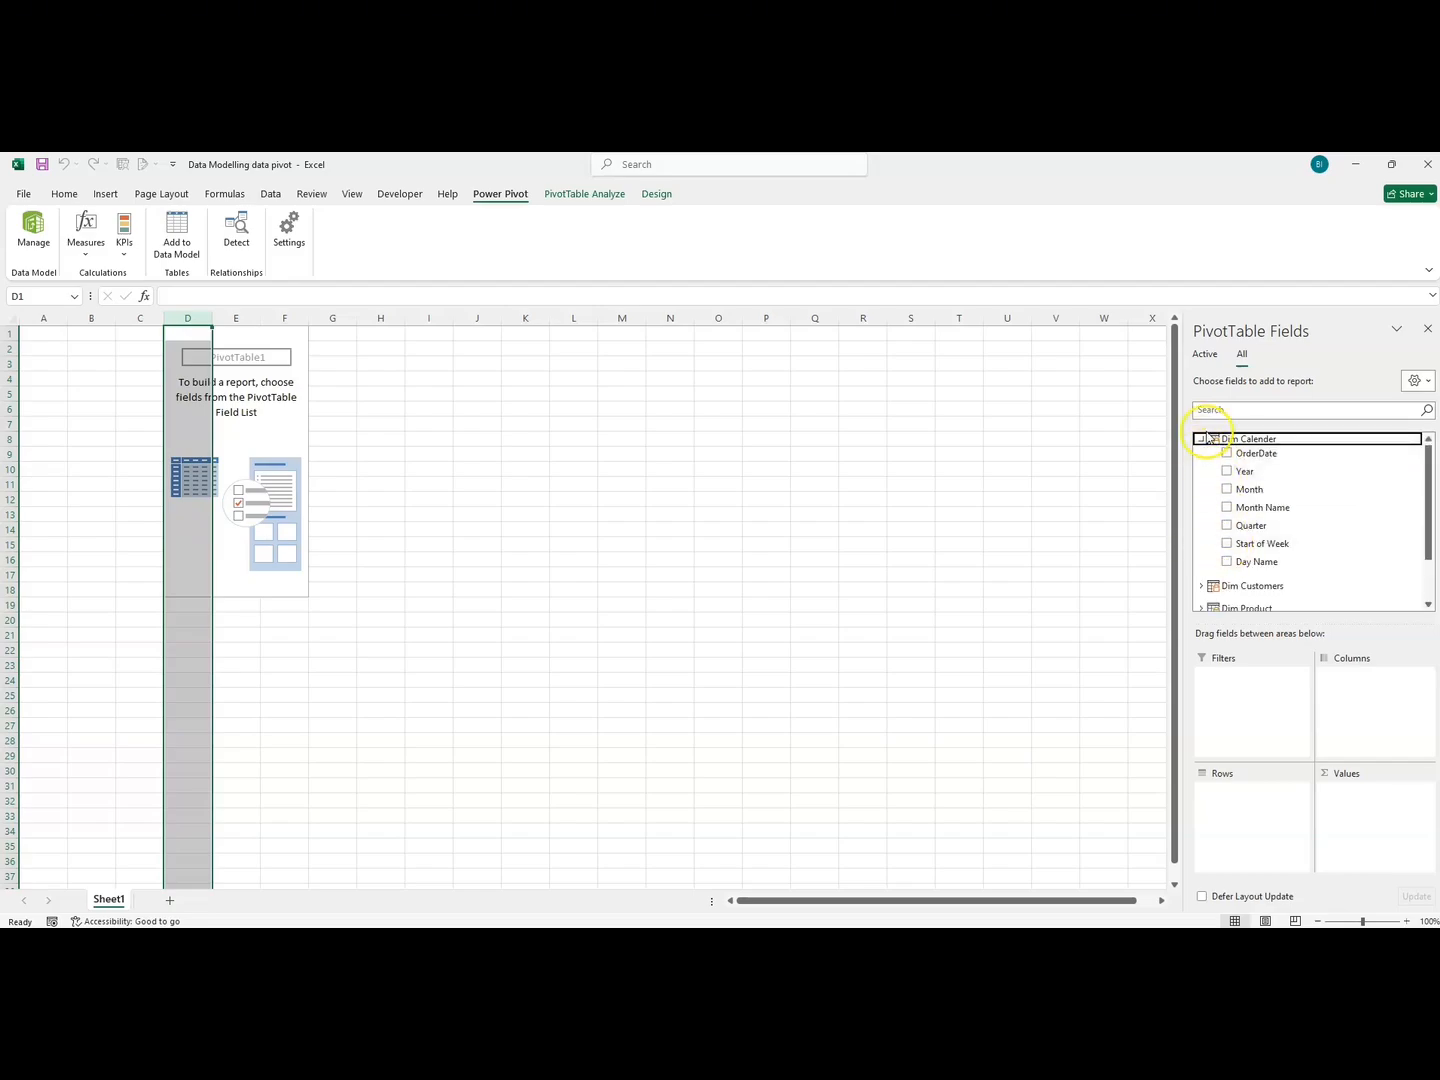
pyautogui.click(1202, 441)
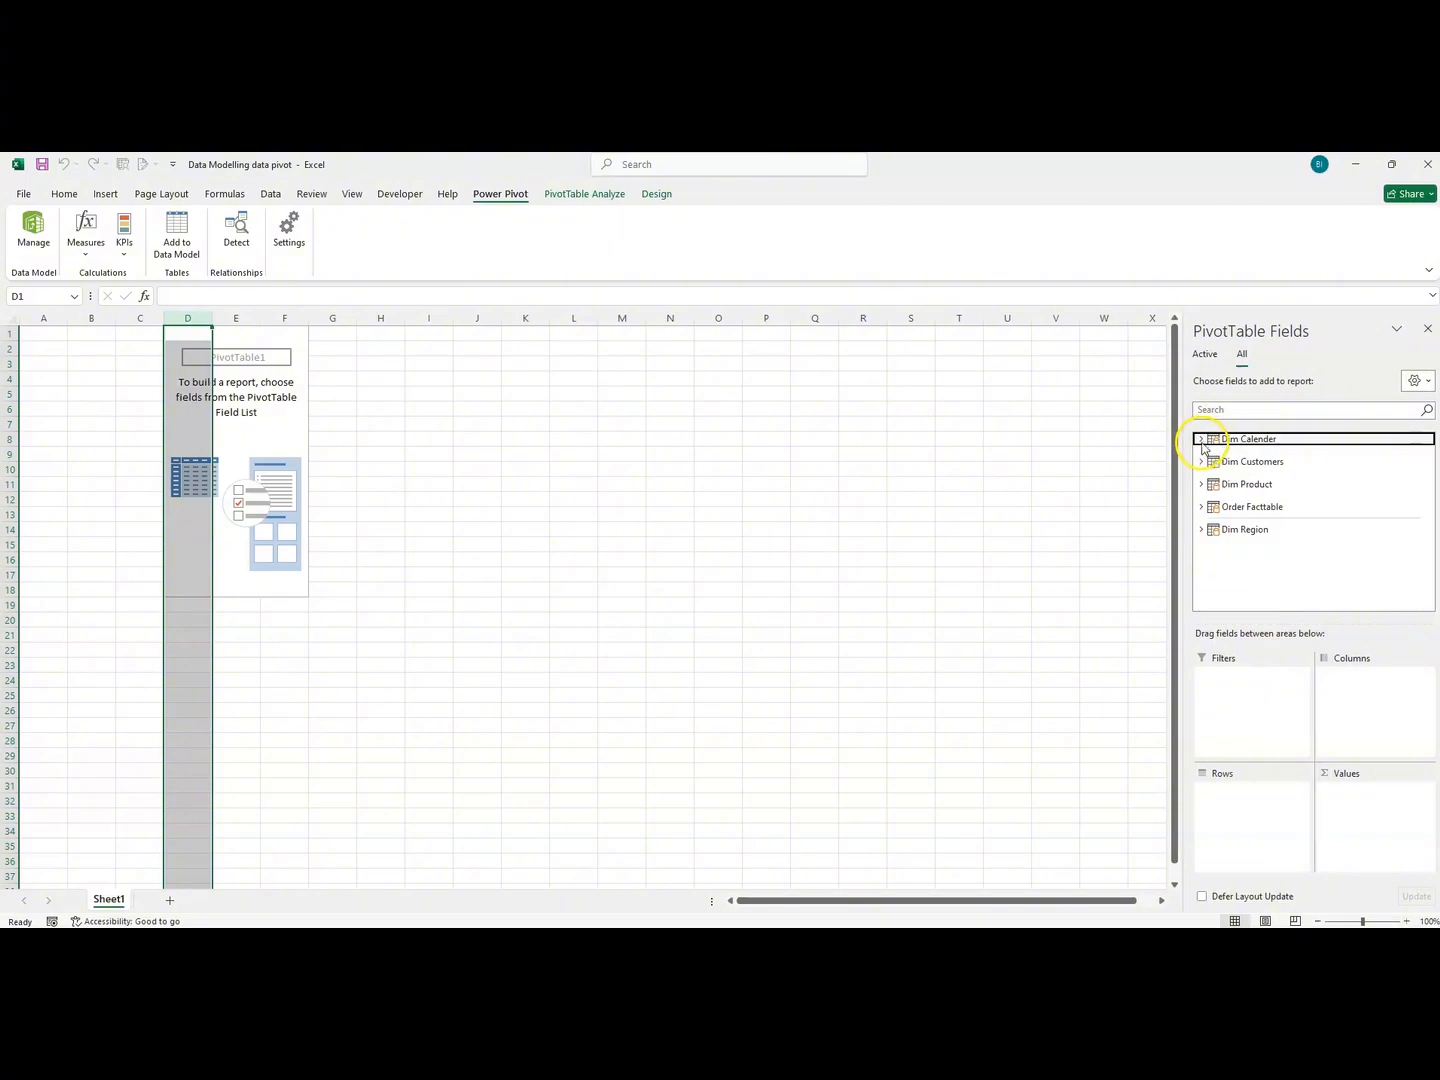
pyautogui.click(1201, 462)
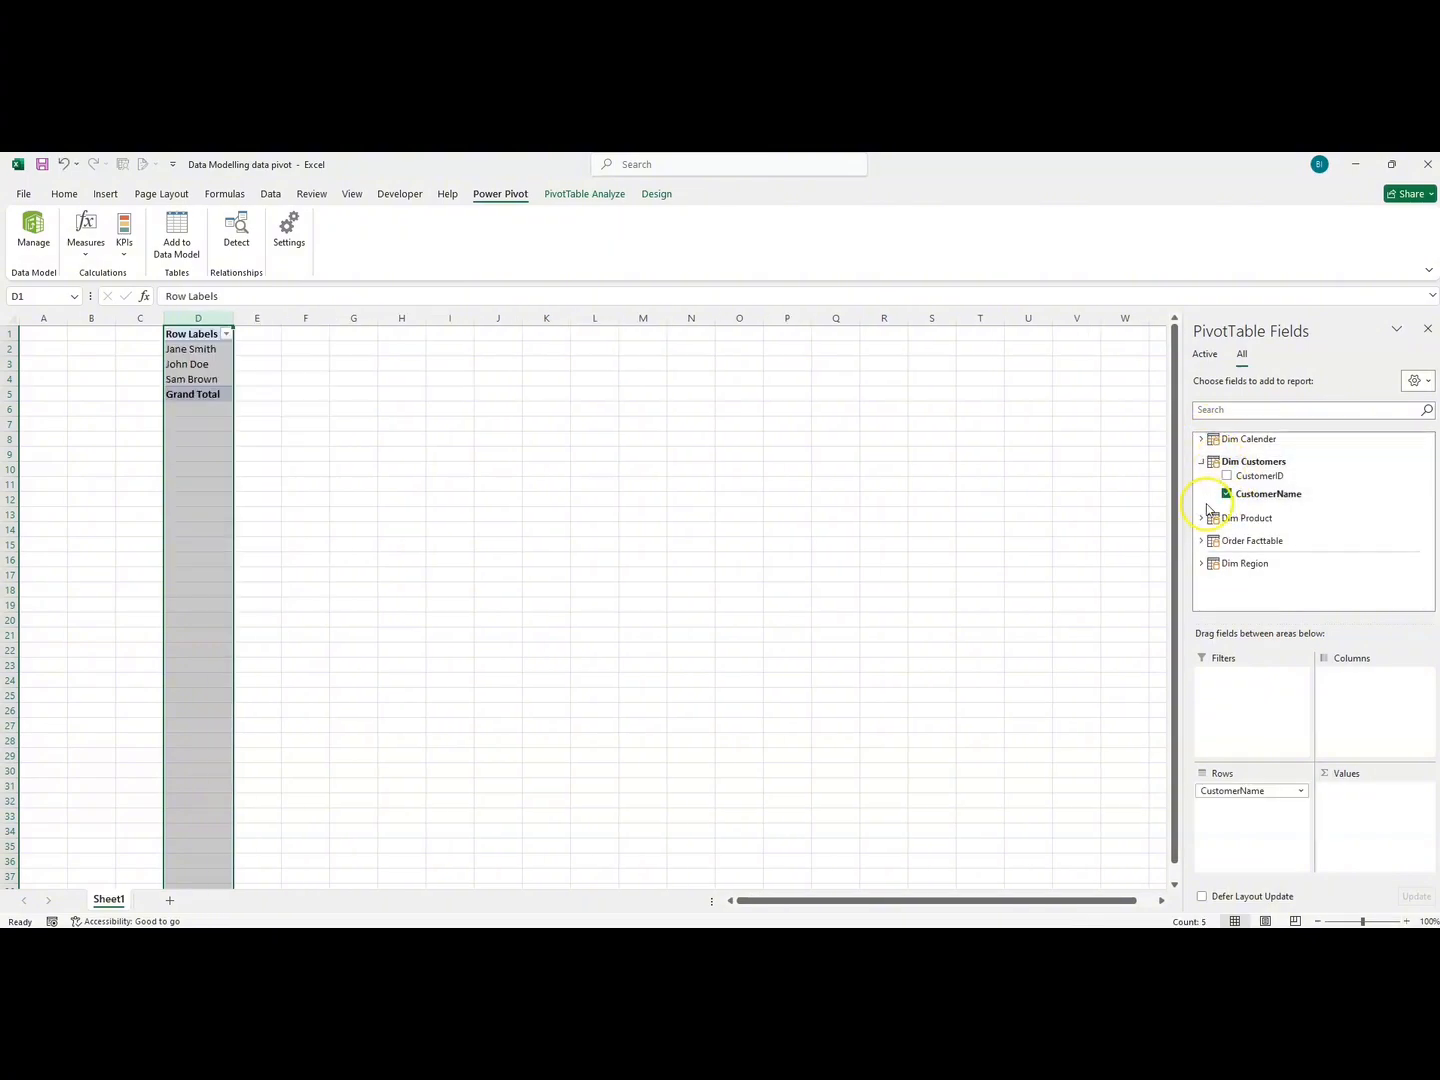
pyautogui.click(1203, 541)
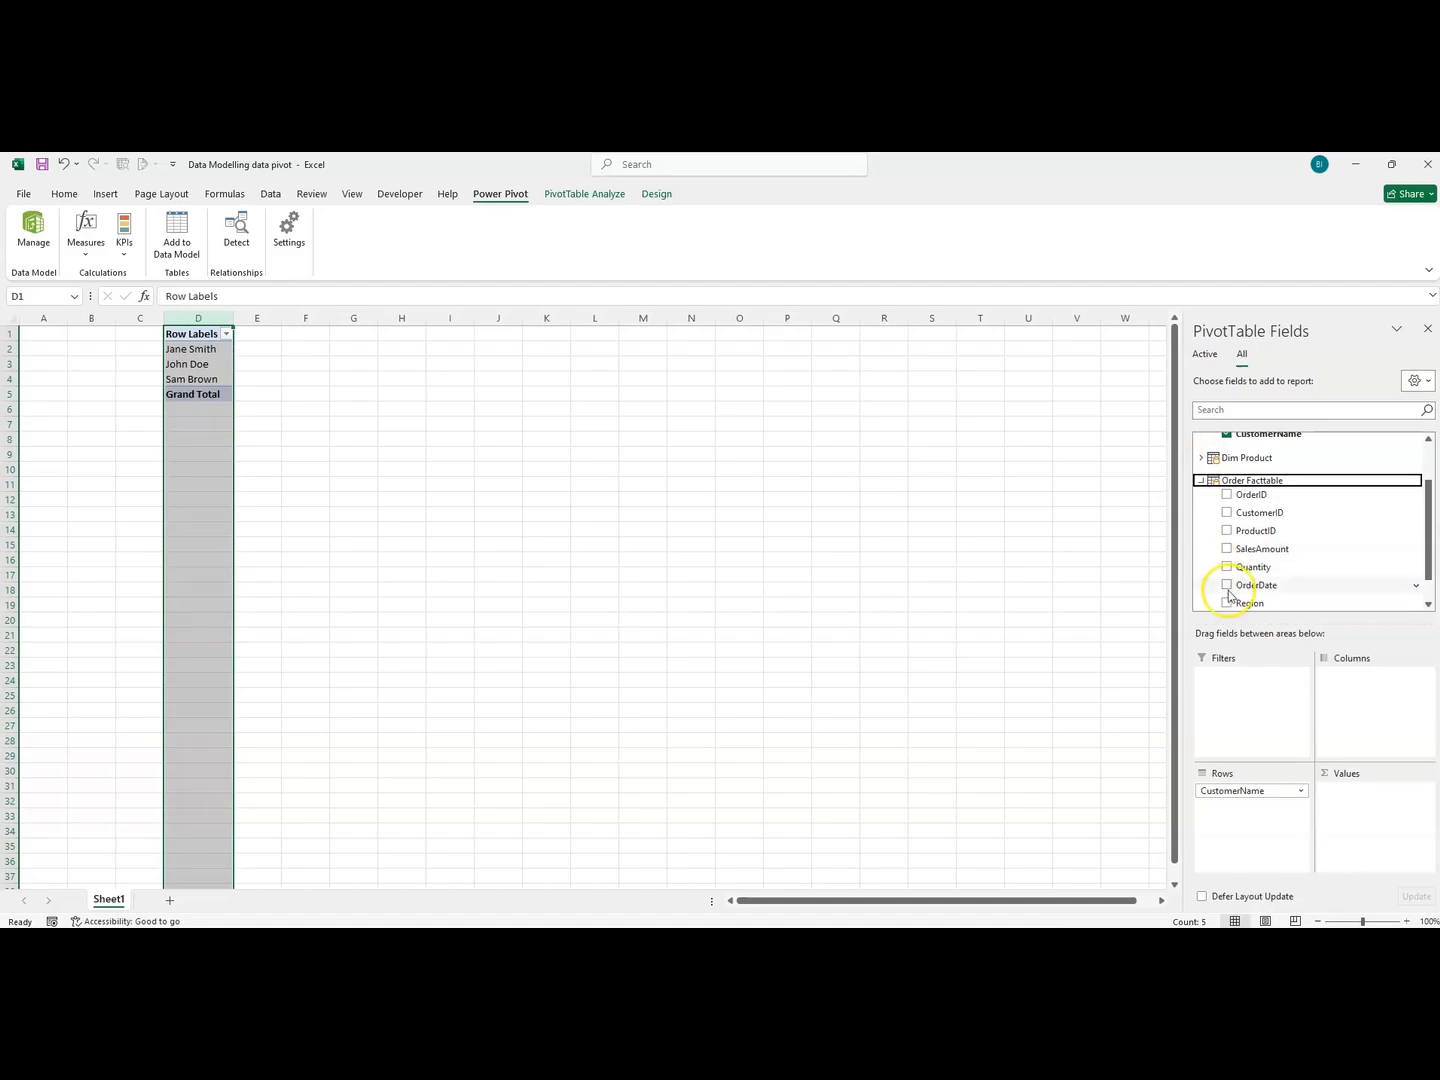
pyautogui.click(1228, 550)
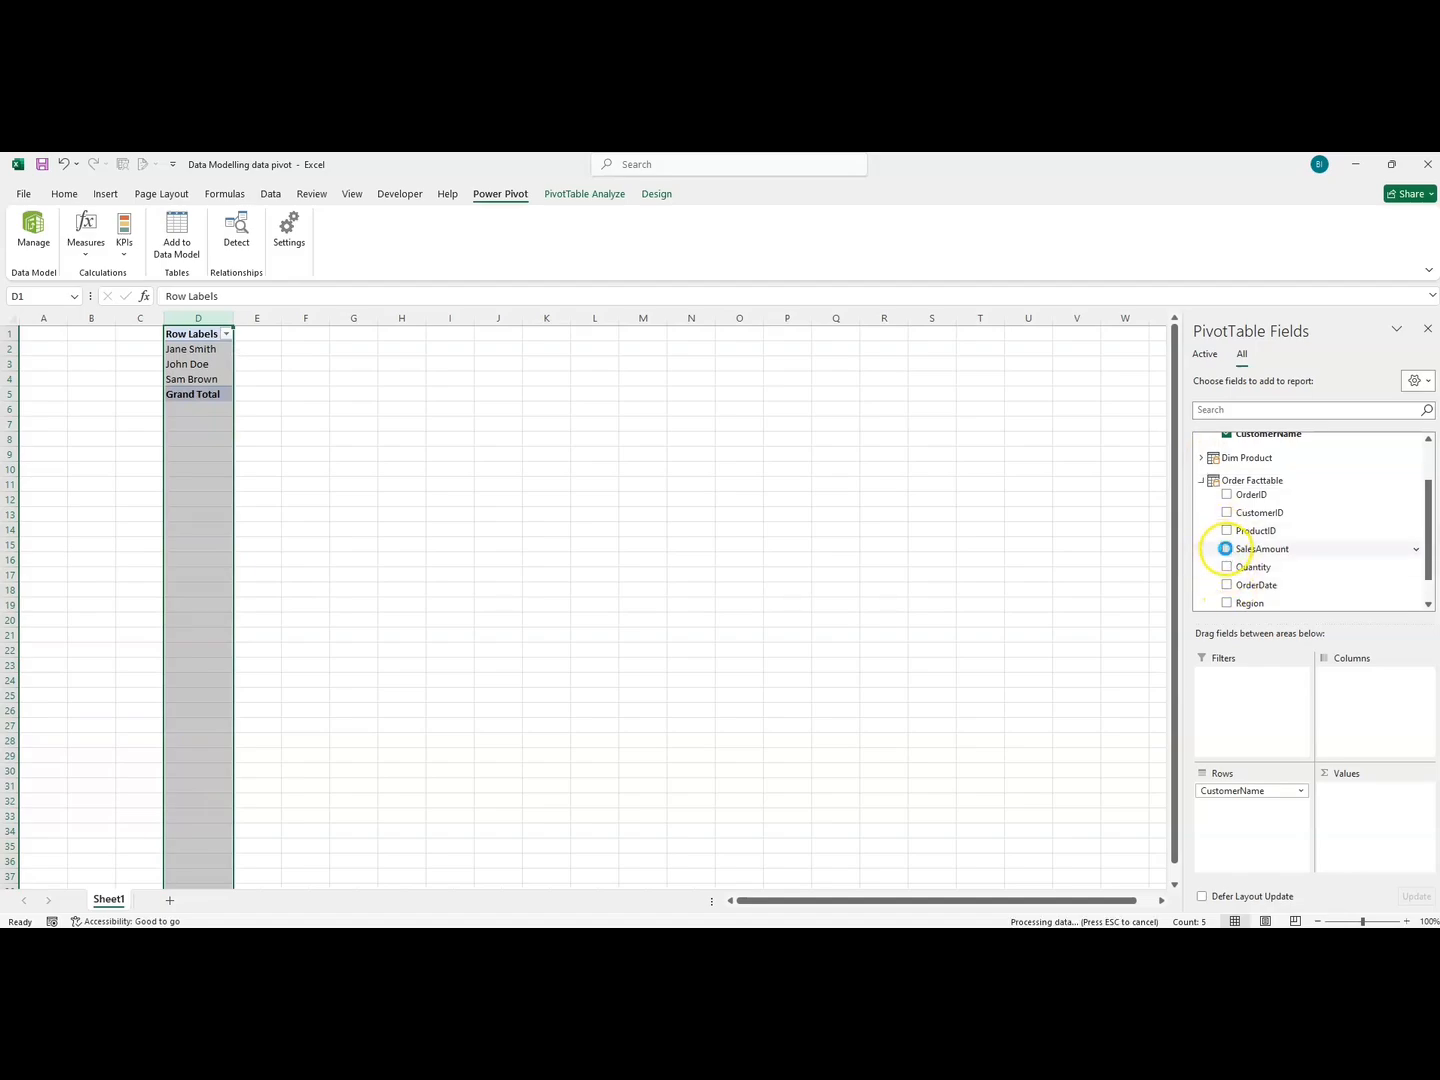
# - Examine each customer's sales amount and the grand total in the PivotTable
pyautogui.click(473, 519)
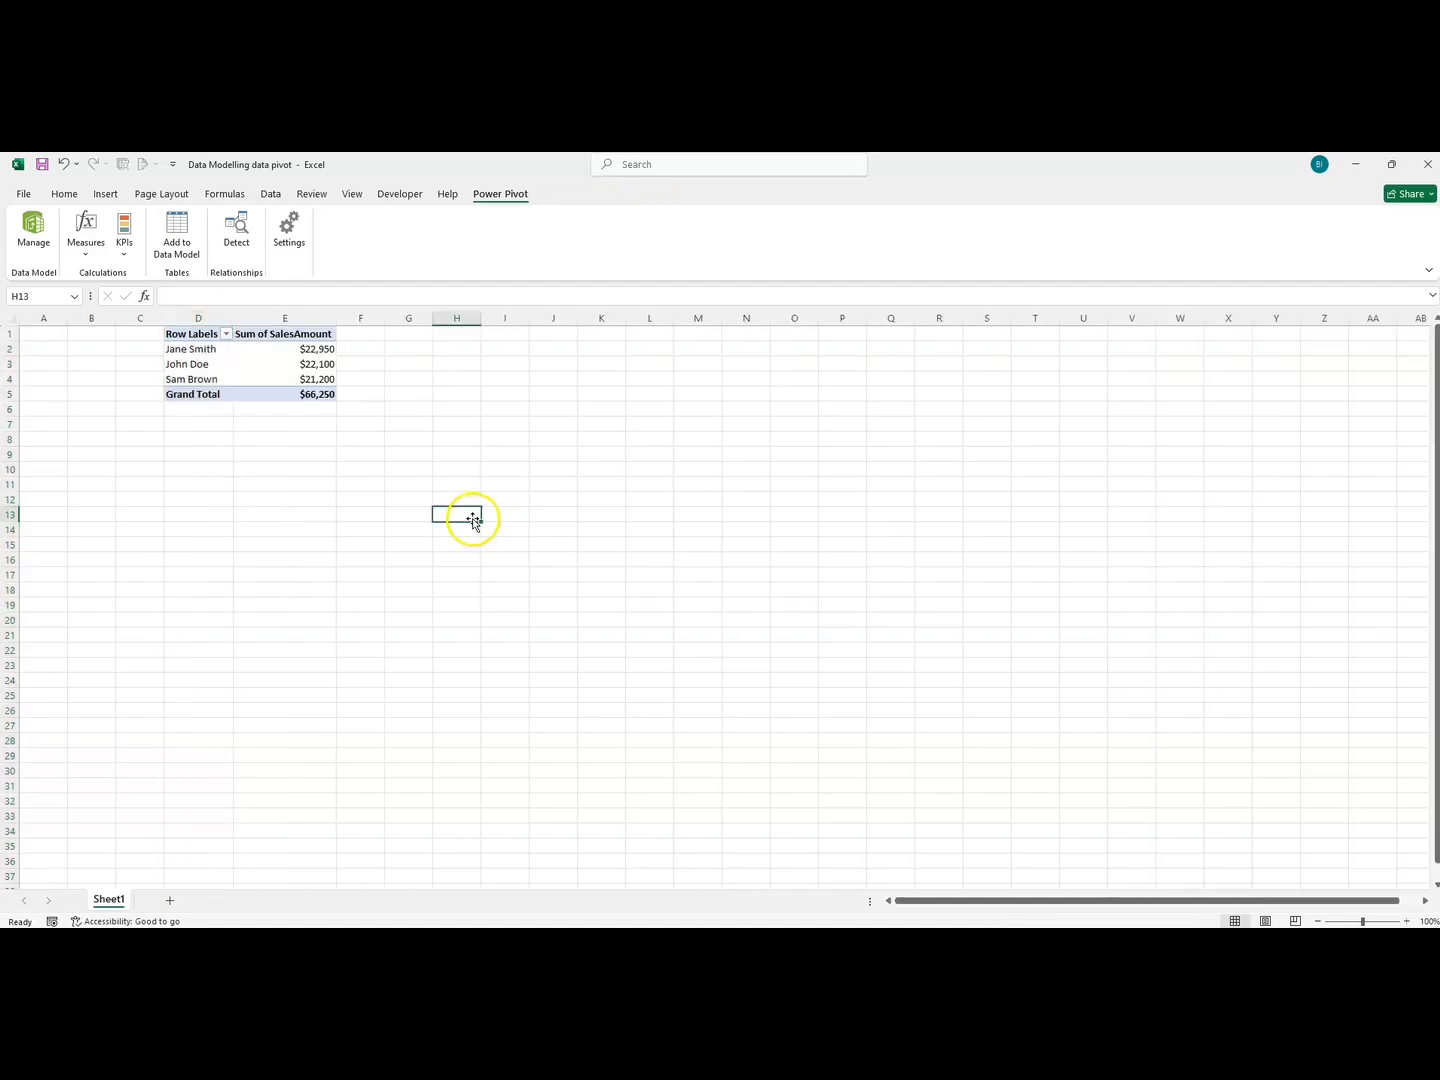
pyautogui.click(305, 350)
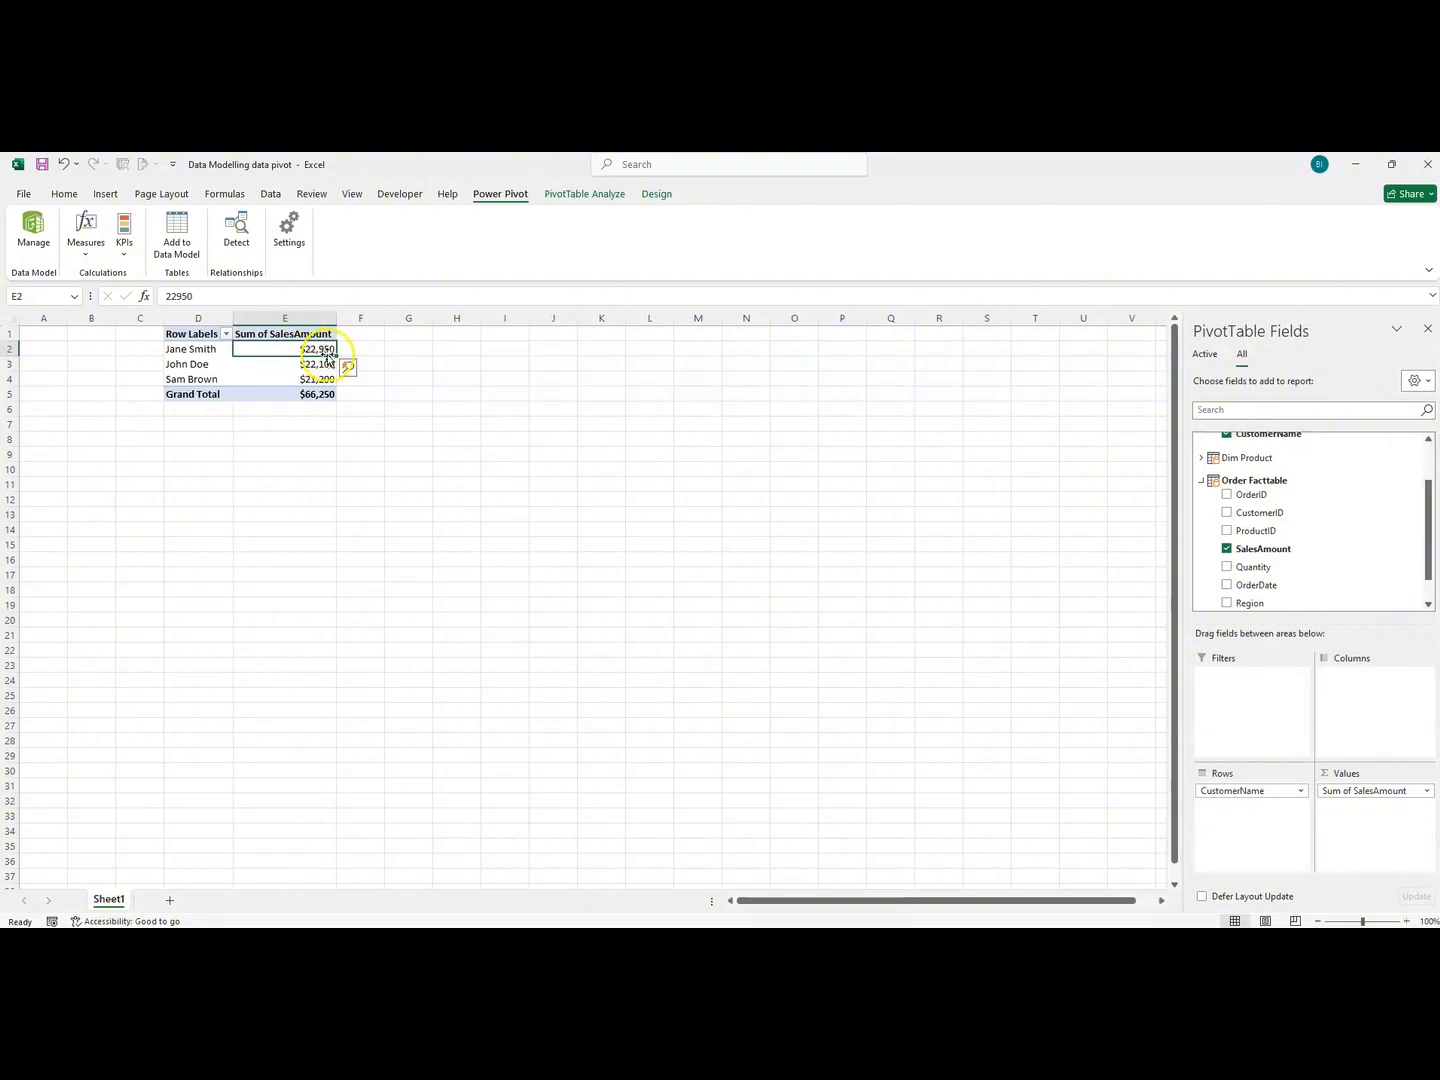
pyautogui.click(312, 369)
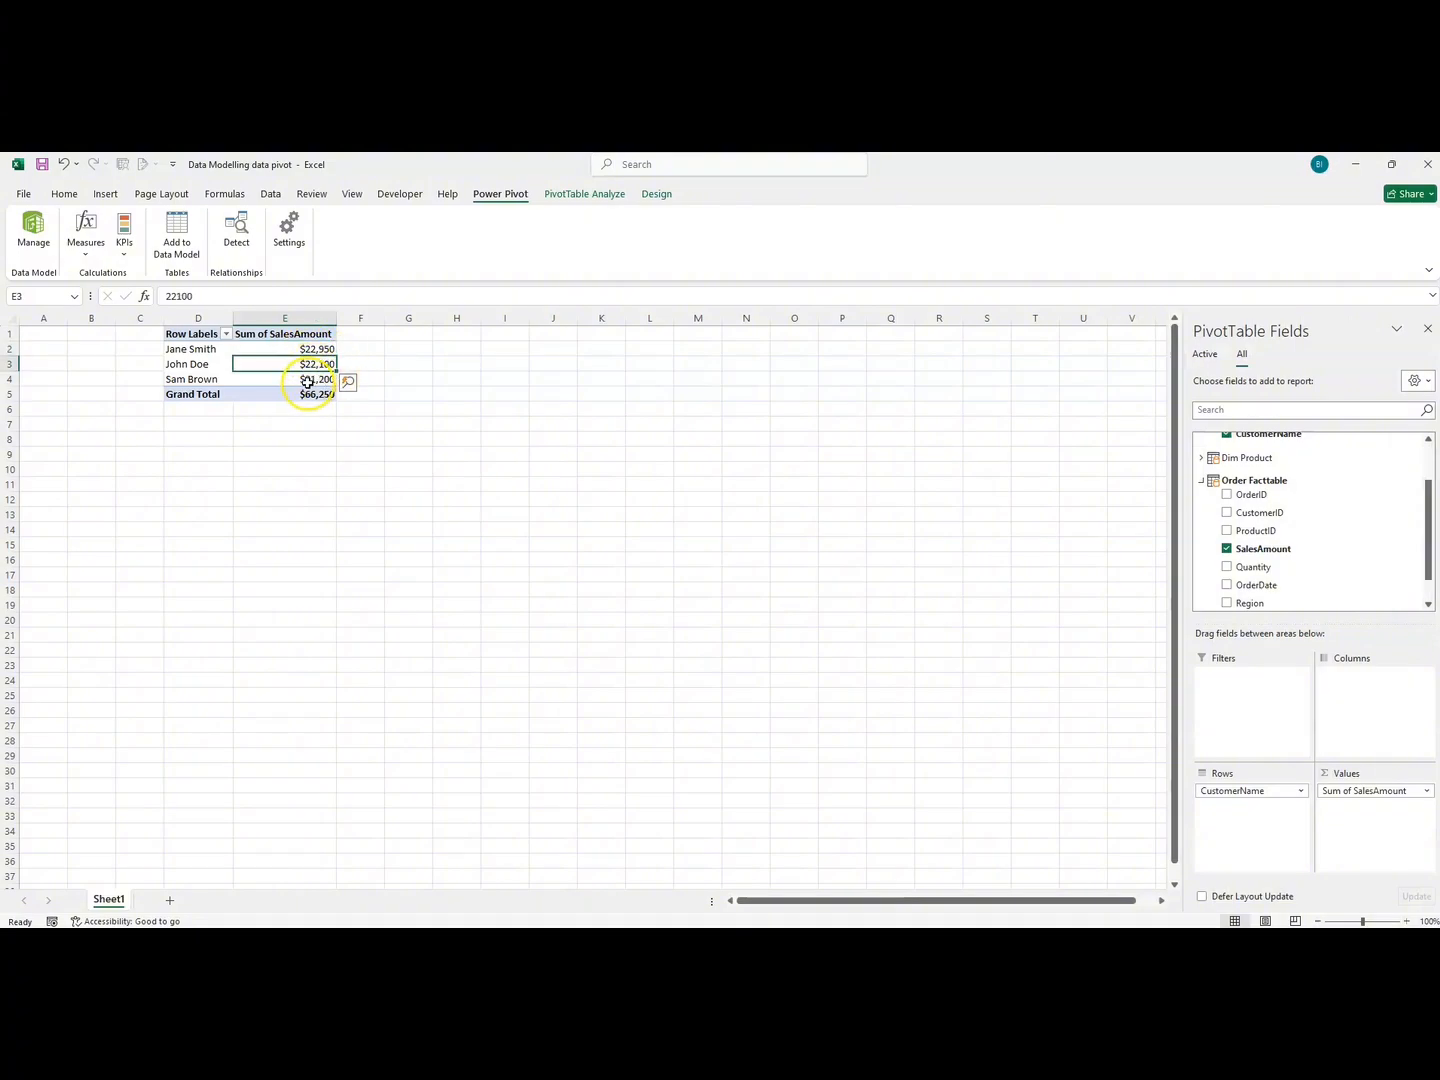
pyautogui.click(312, 381)
pyautogui.moveTo(292, 348); pyautogui.dragTo(296, 393)
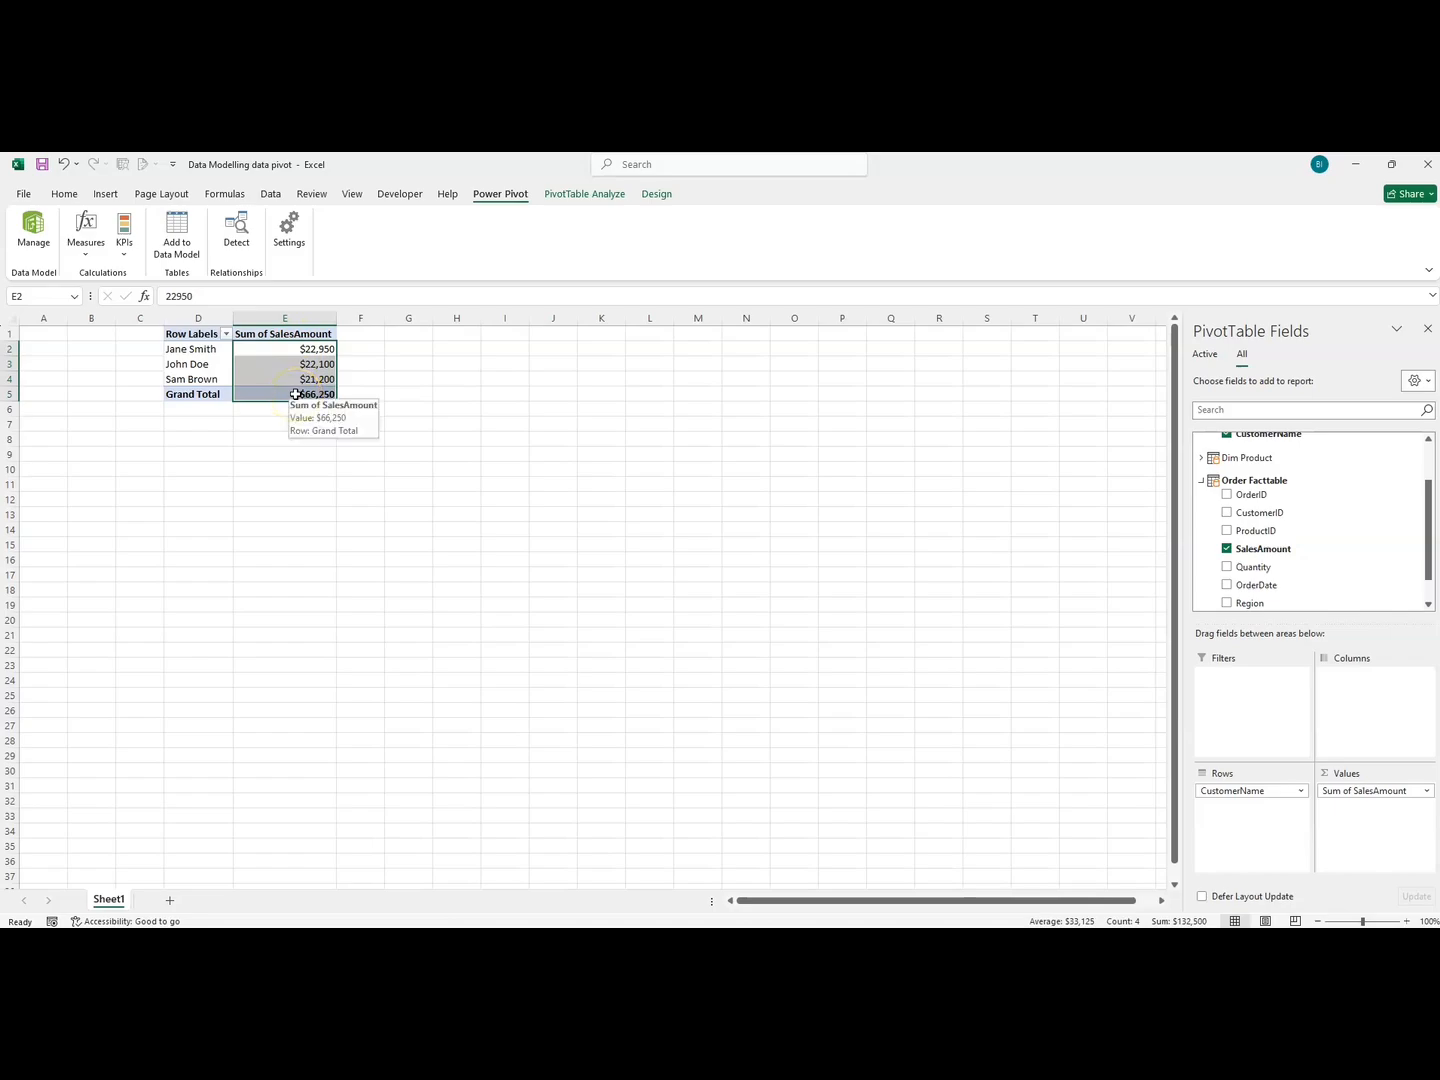
pyautogui.click(388, 377)
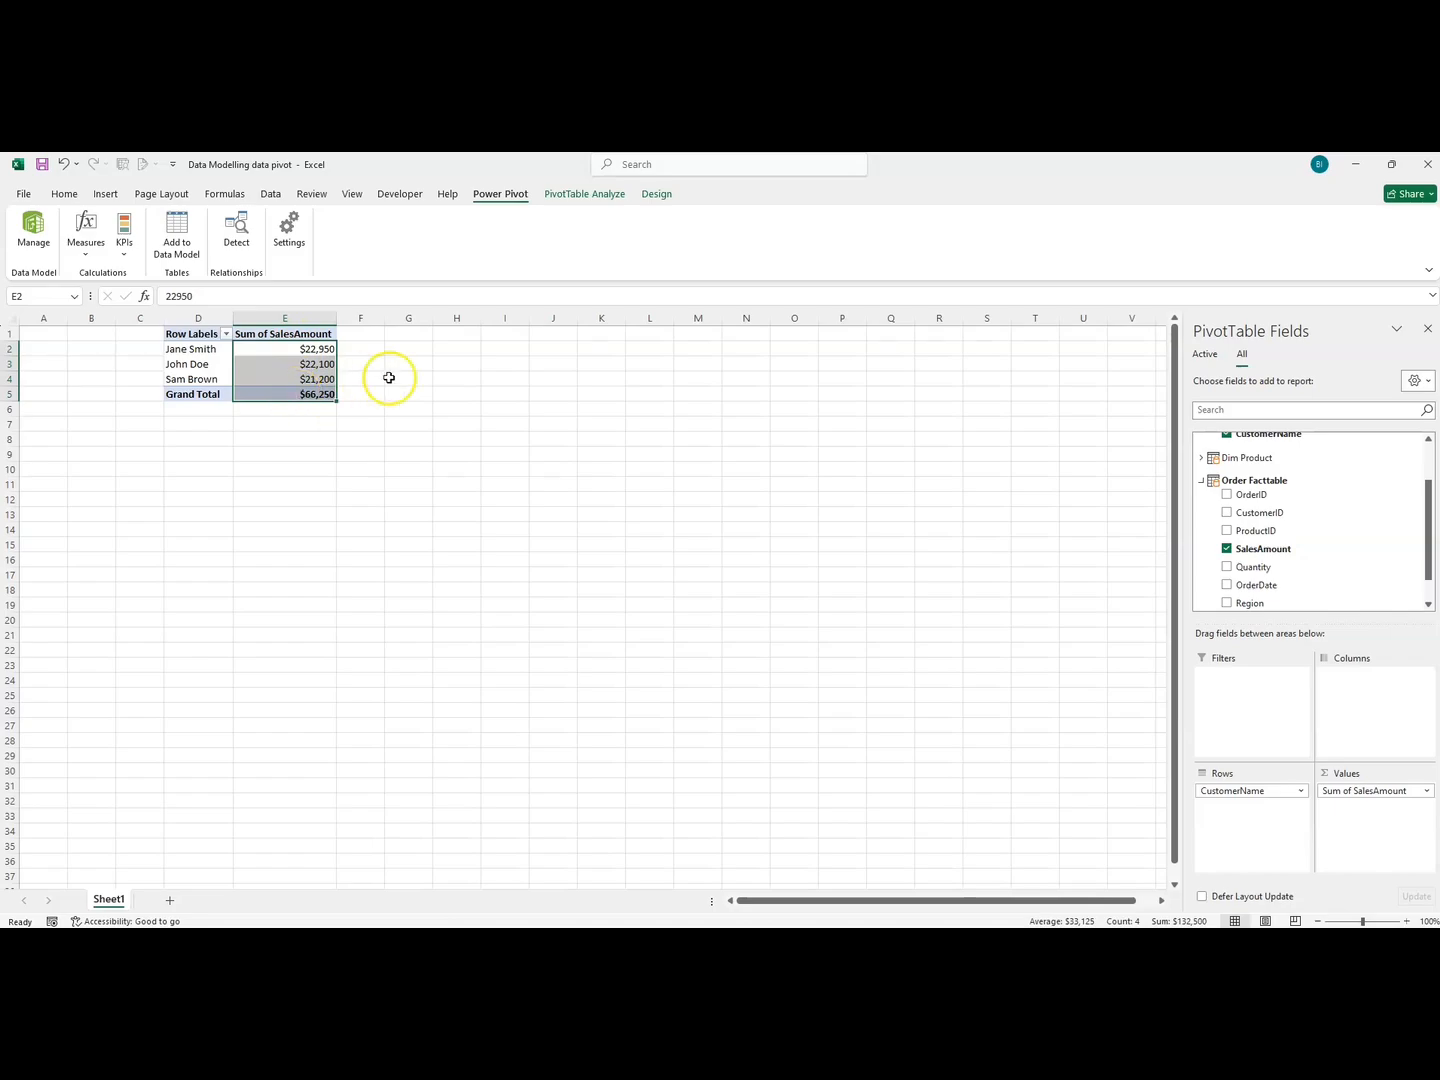
pyautogui.click(201, 349)
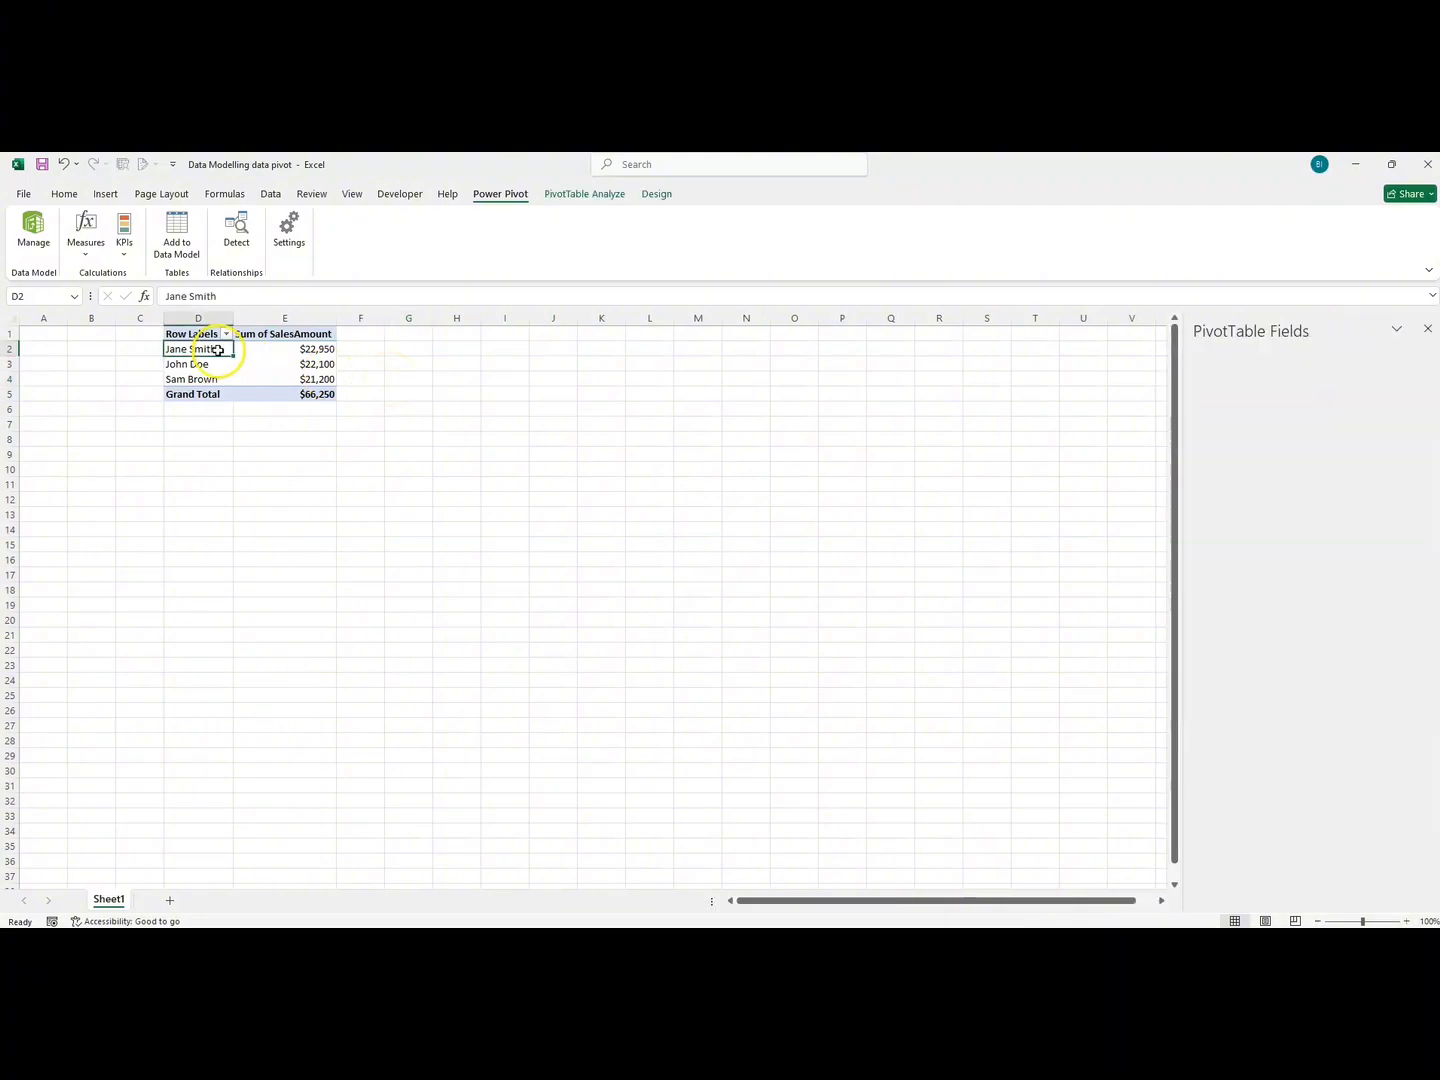
# - Copy the whole PivotTable in D1:E5 and paste the copy at cell D9
pyautogui.moveTo(181, 335); pyautogui.dragTo(277, 397)
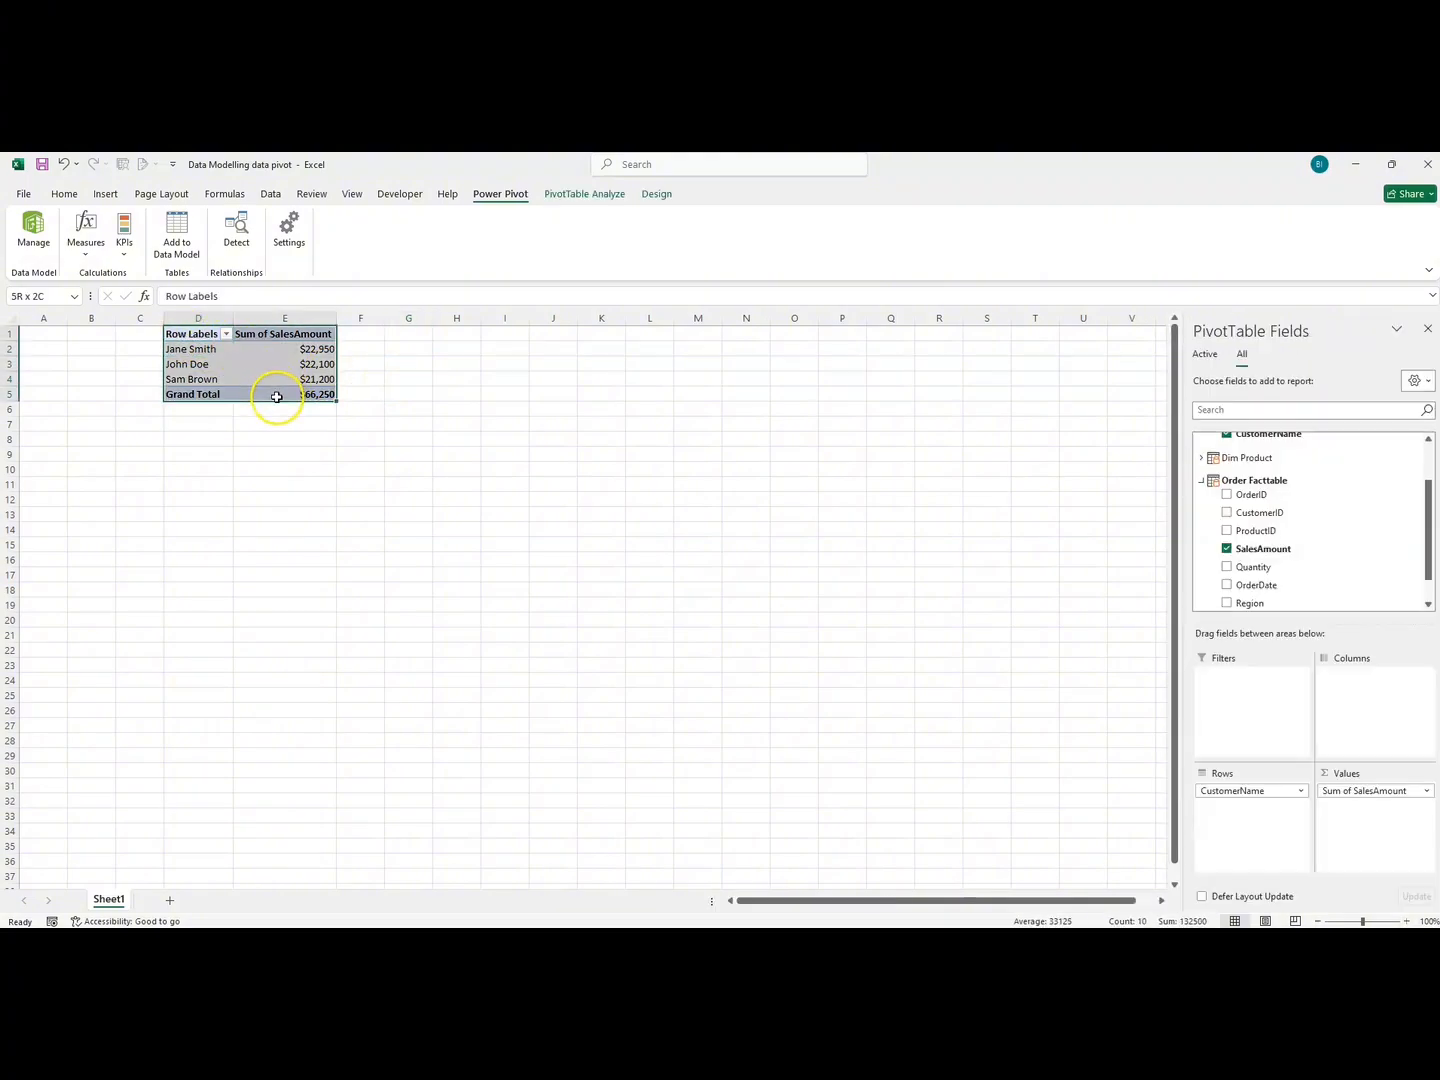
pyautogui.hotkey('ctrl', 'c')
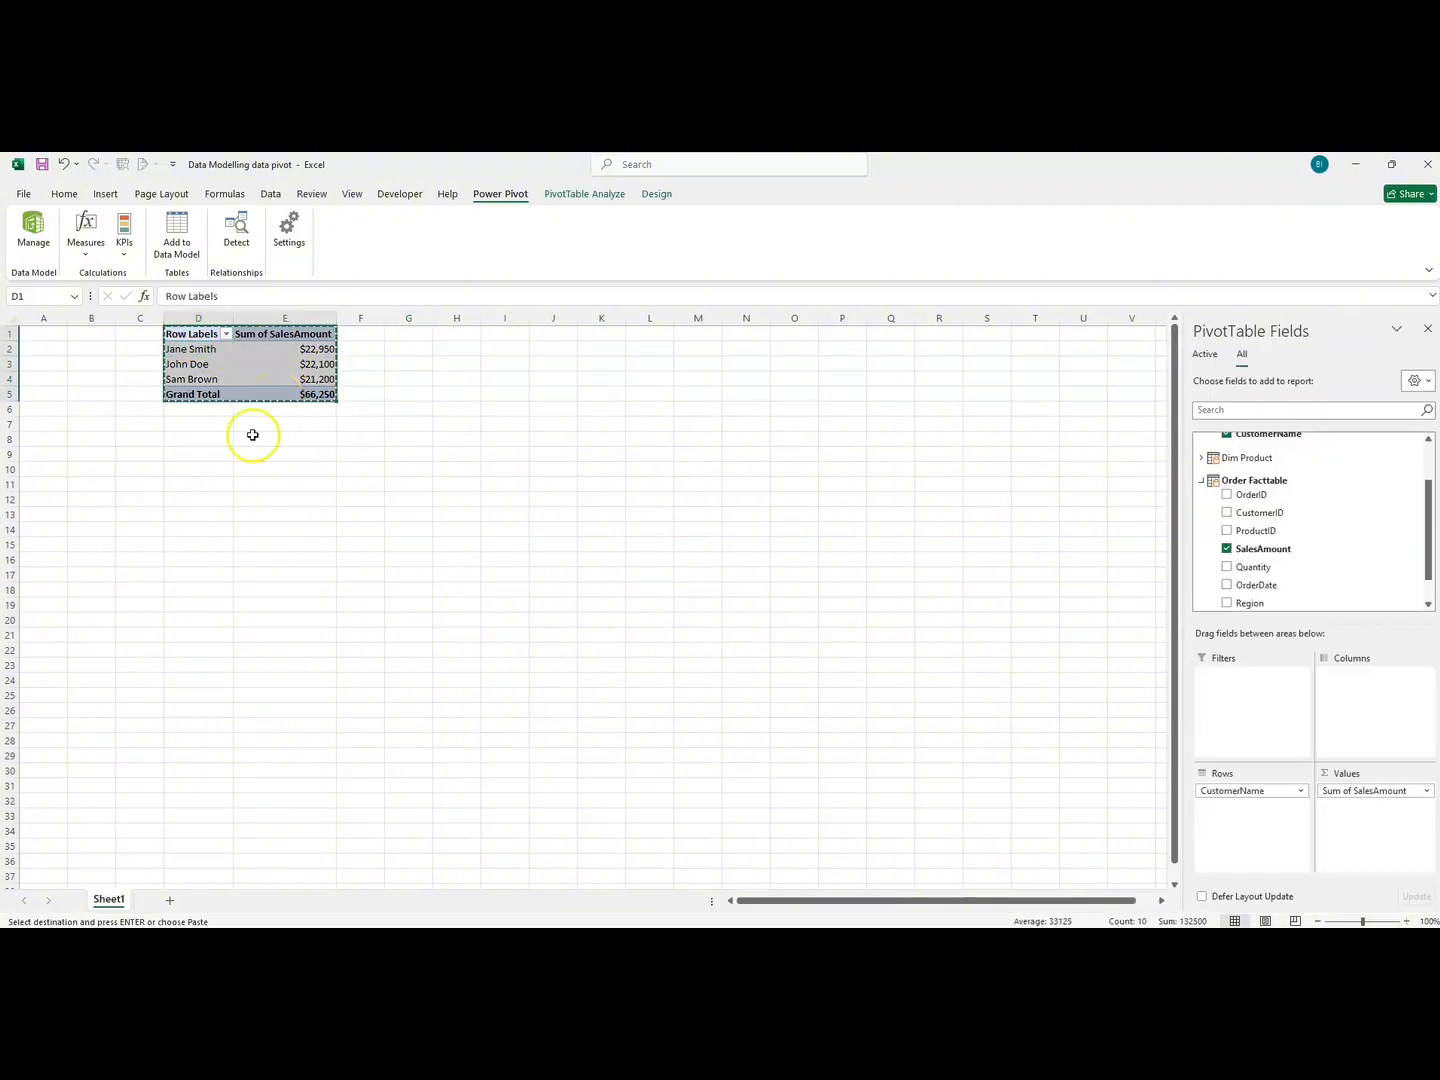
pyautogui.click(185, 463)
pyautogui.hotkey('ctrl', 'v')
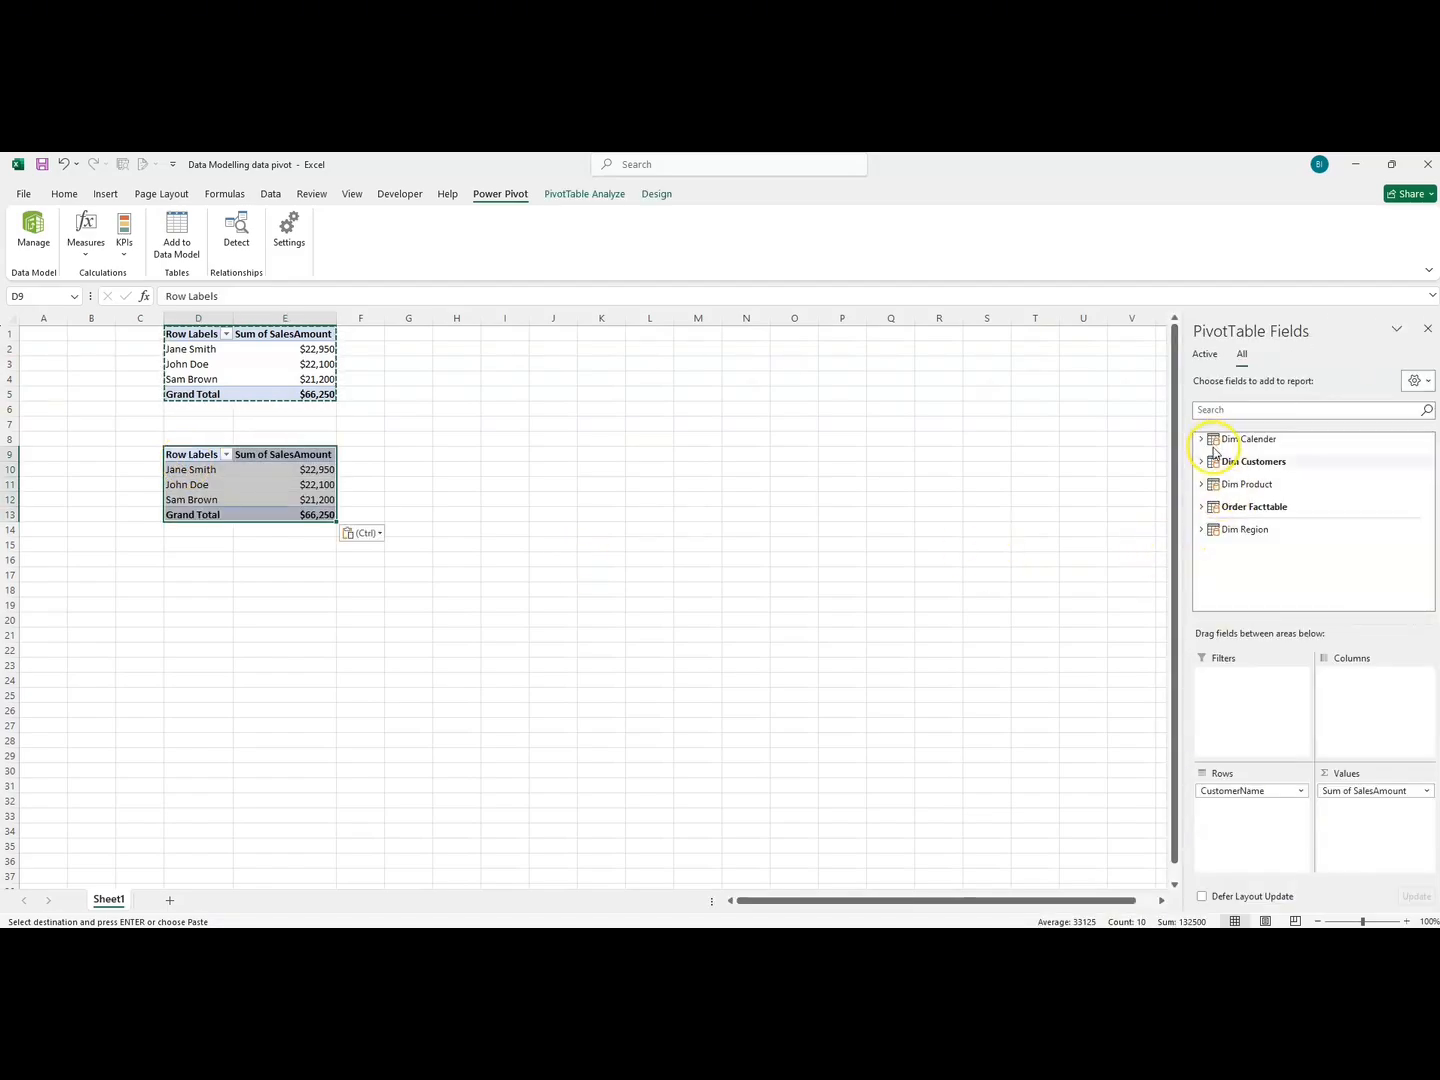
# - Replace CustomerName in the rows of the copied PivotTable with Region from Dim Region, and check its sales amounts
pyautogui.moveTo(1209, 788); pyautogui.dragTo(1058, 794)
pyautogui.click(1201, 527)
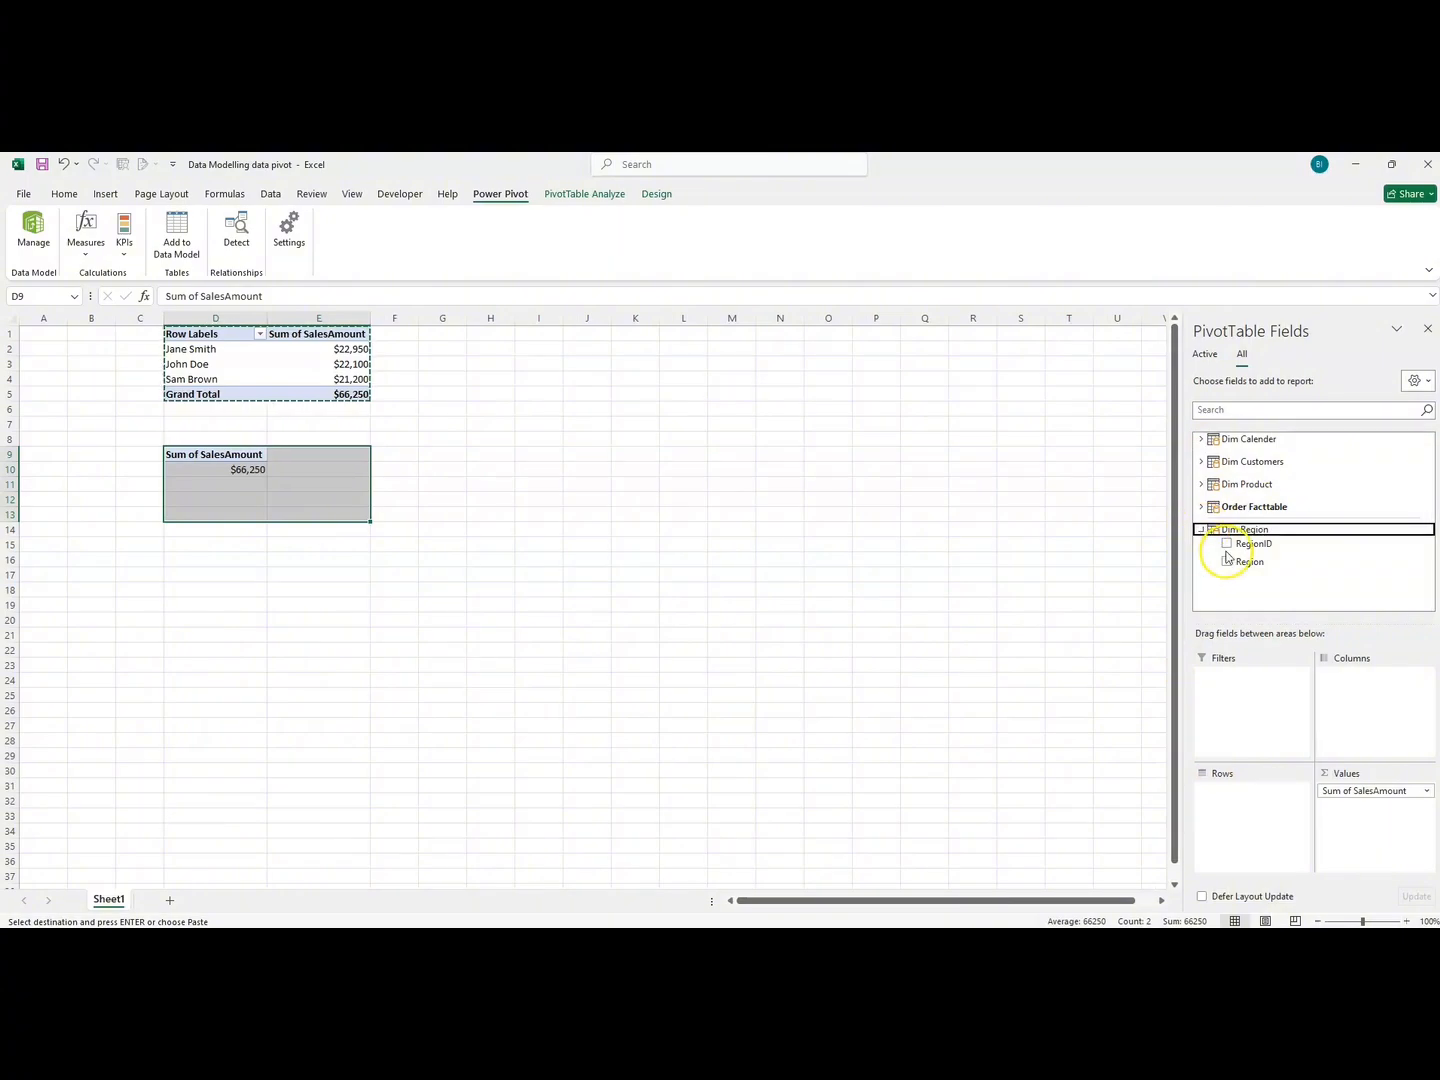
pyautogui.click(1226, 561)
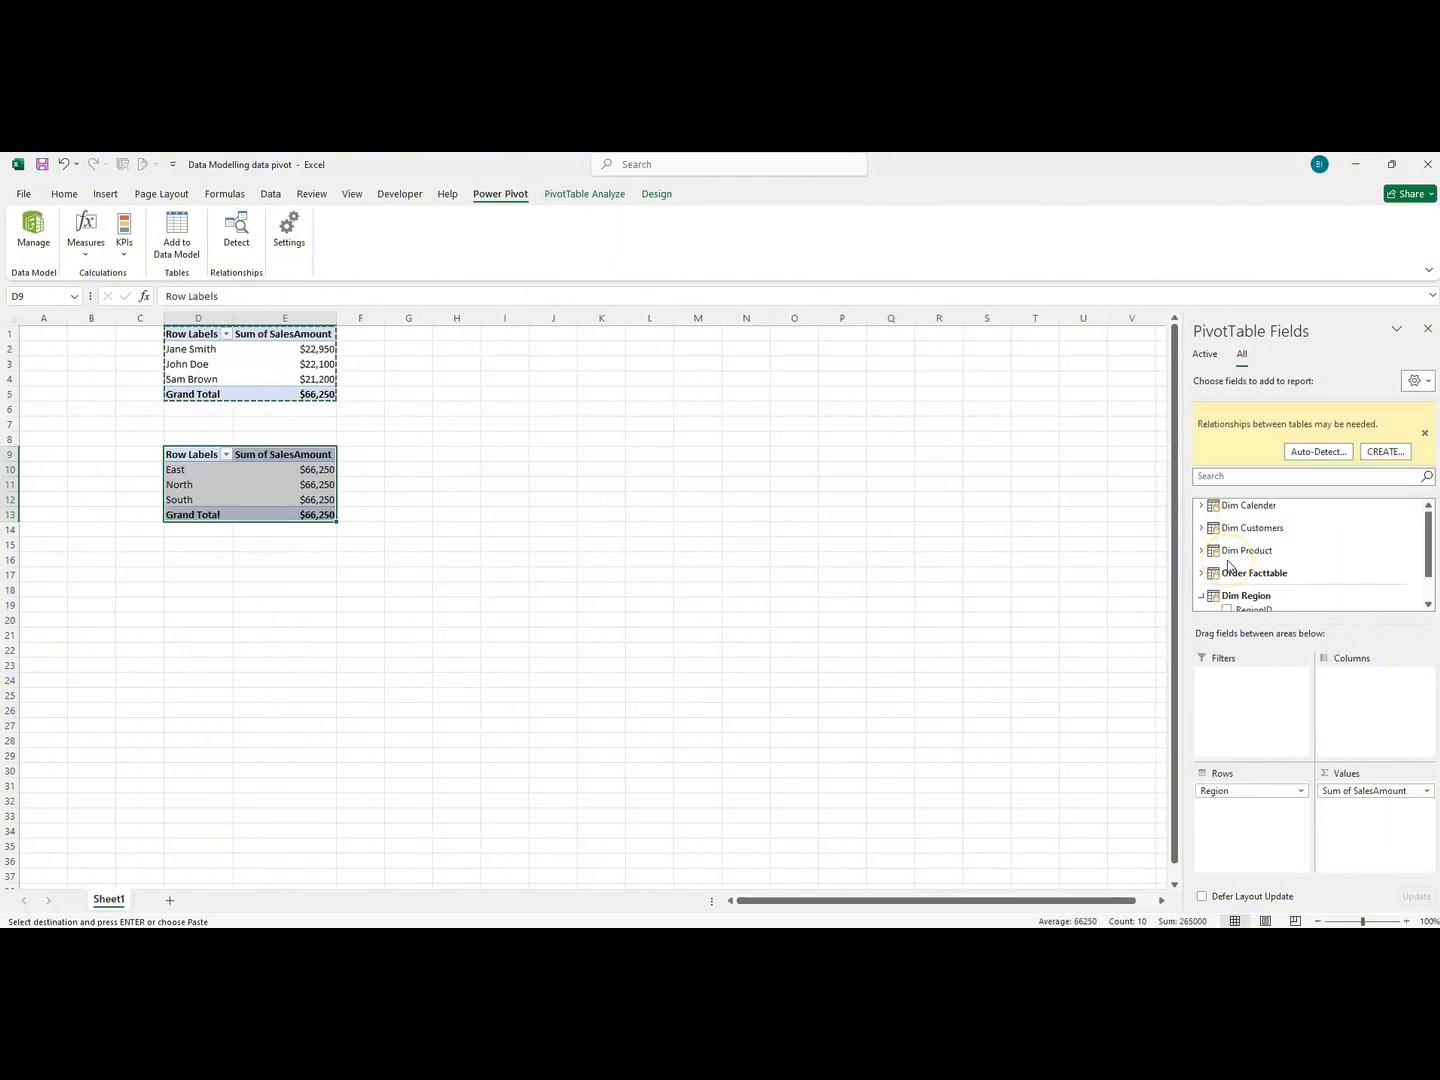
pyautogui.click(452, 558)
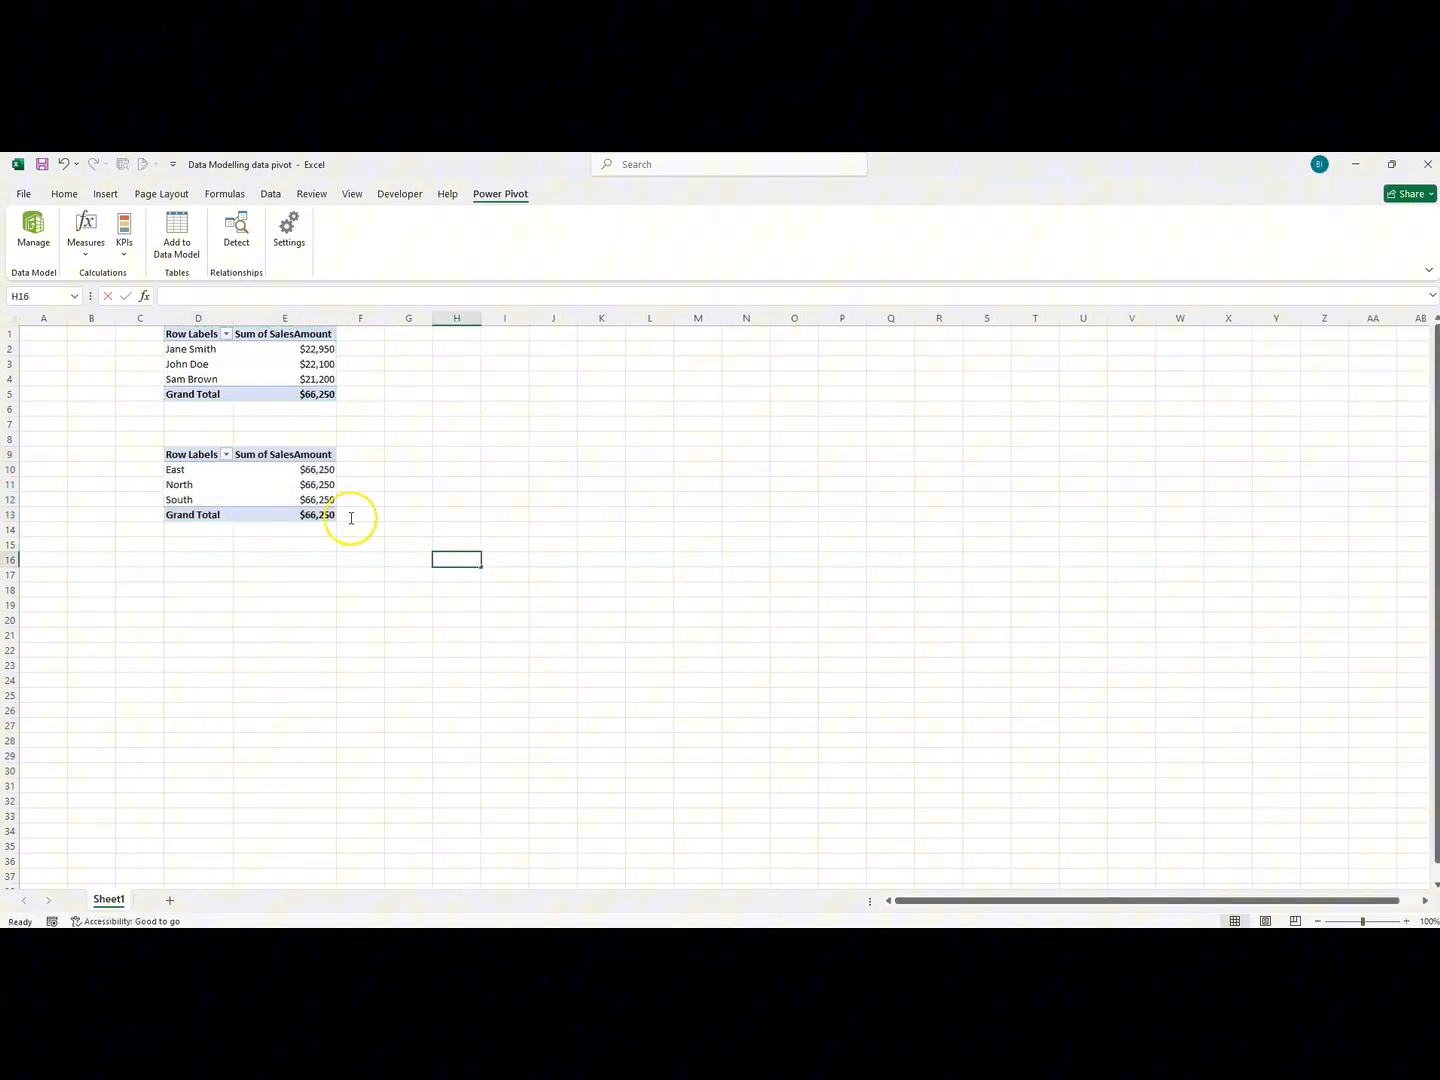
pyautogui.press('BackSpace')
pyautogui.moveTo(309, 465); pyautogui.dragTo(295, 520)
pyautogui.click(296, 487)
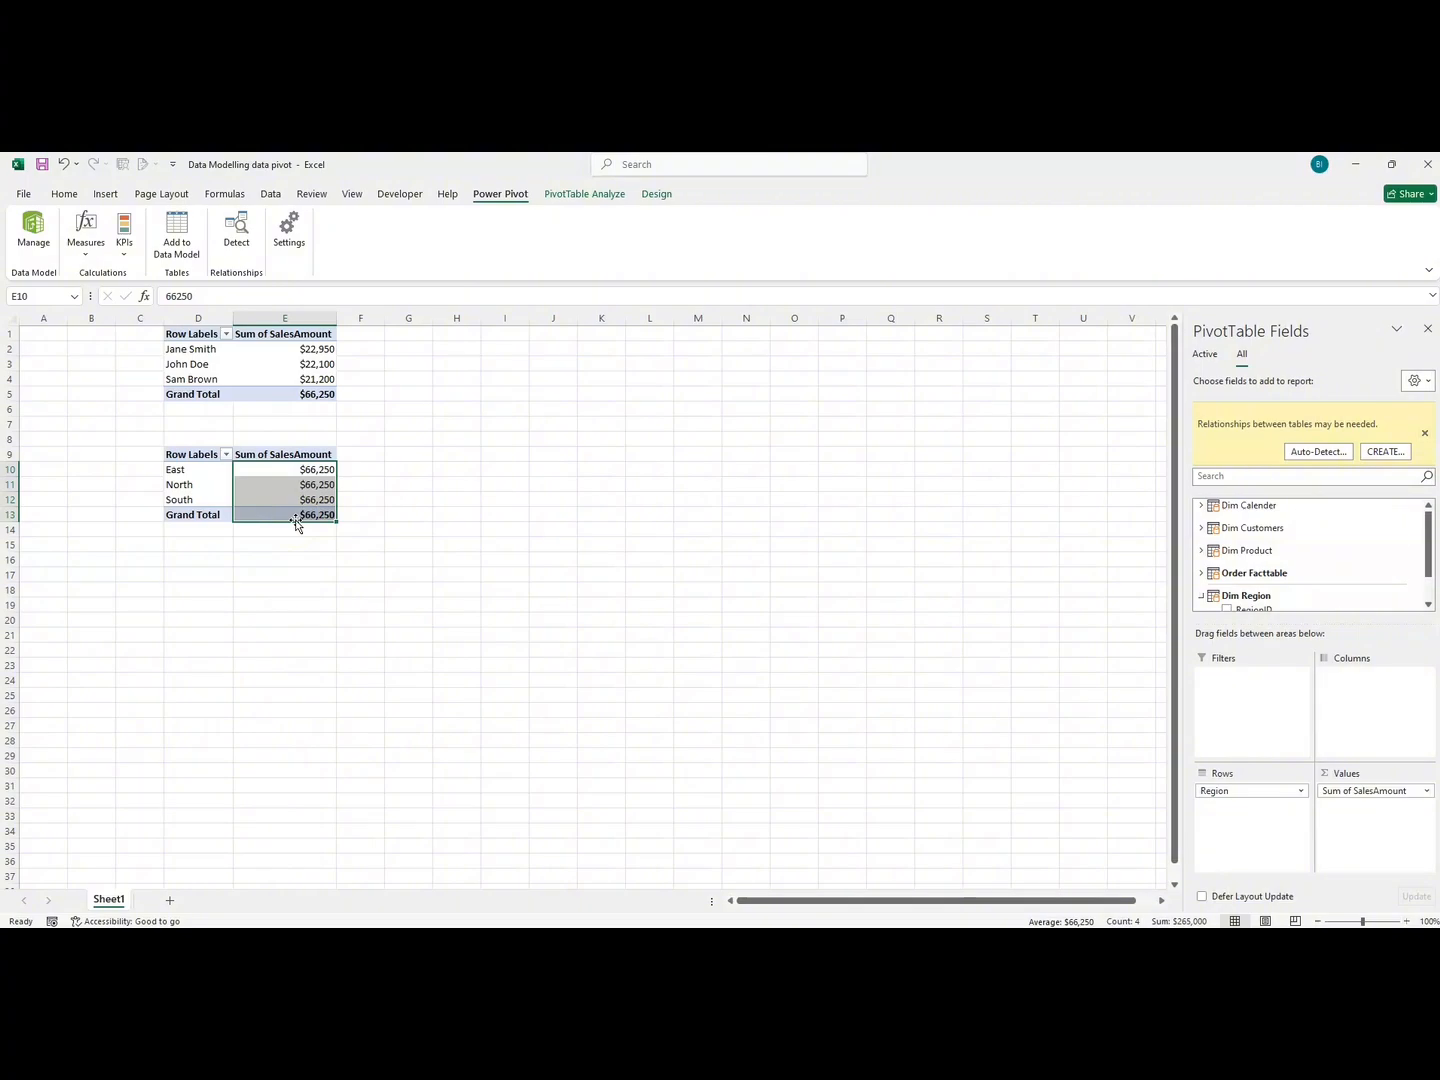
# - Open the Power Pivot data model as a diagram and select the RegionID column of Dim Region
pyautogui.click(32, 230)
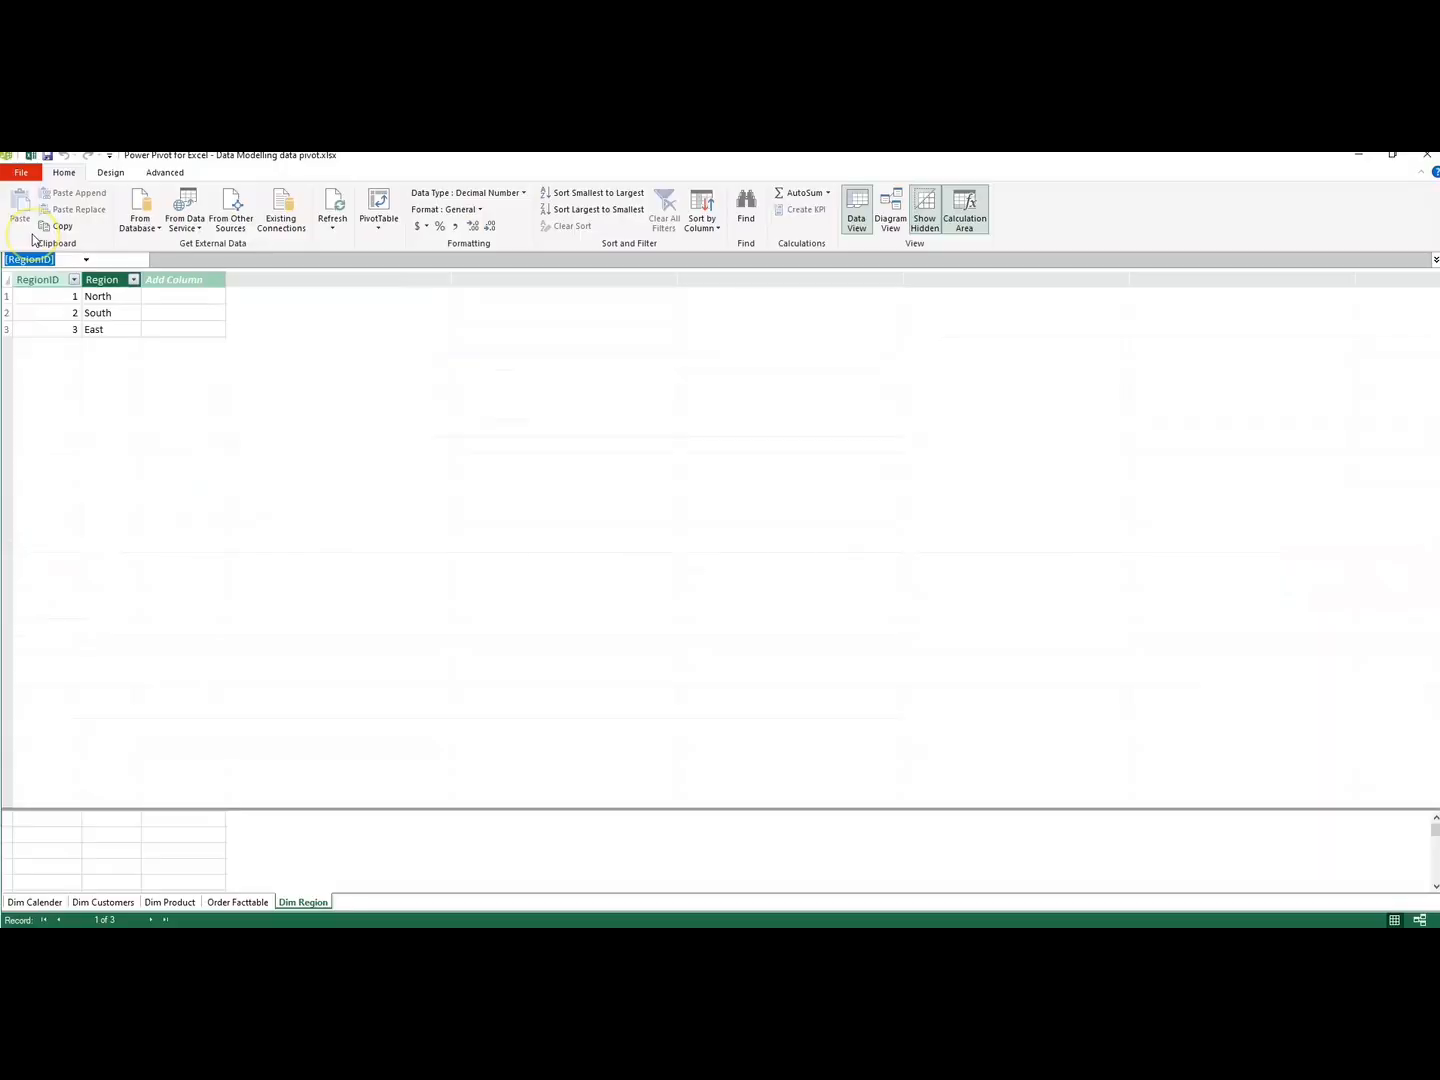
pyautogui.click(895, 218)
pyautogui.click(514, 745)
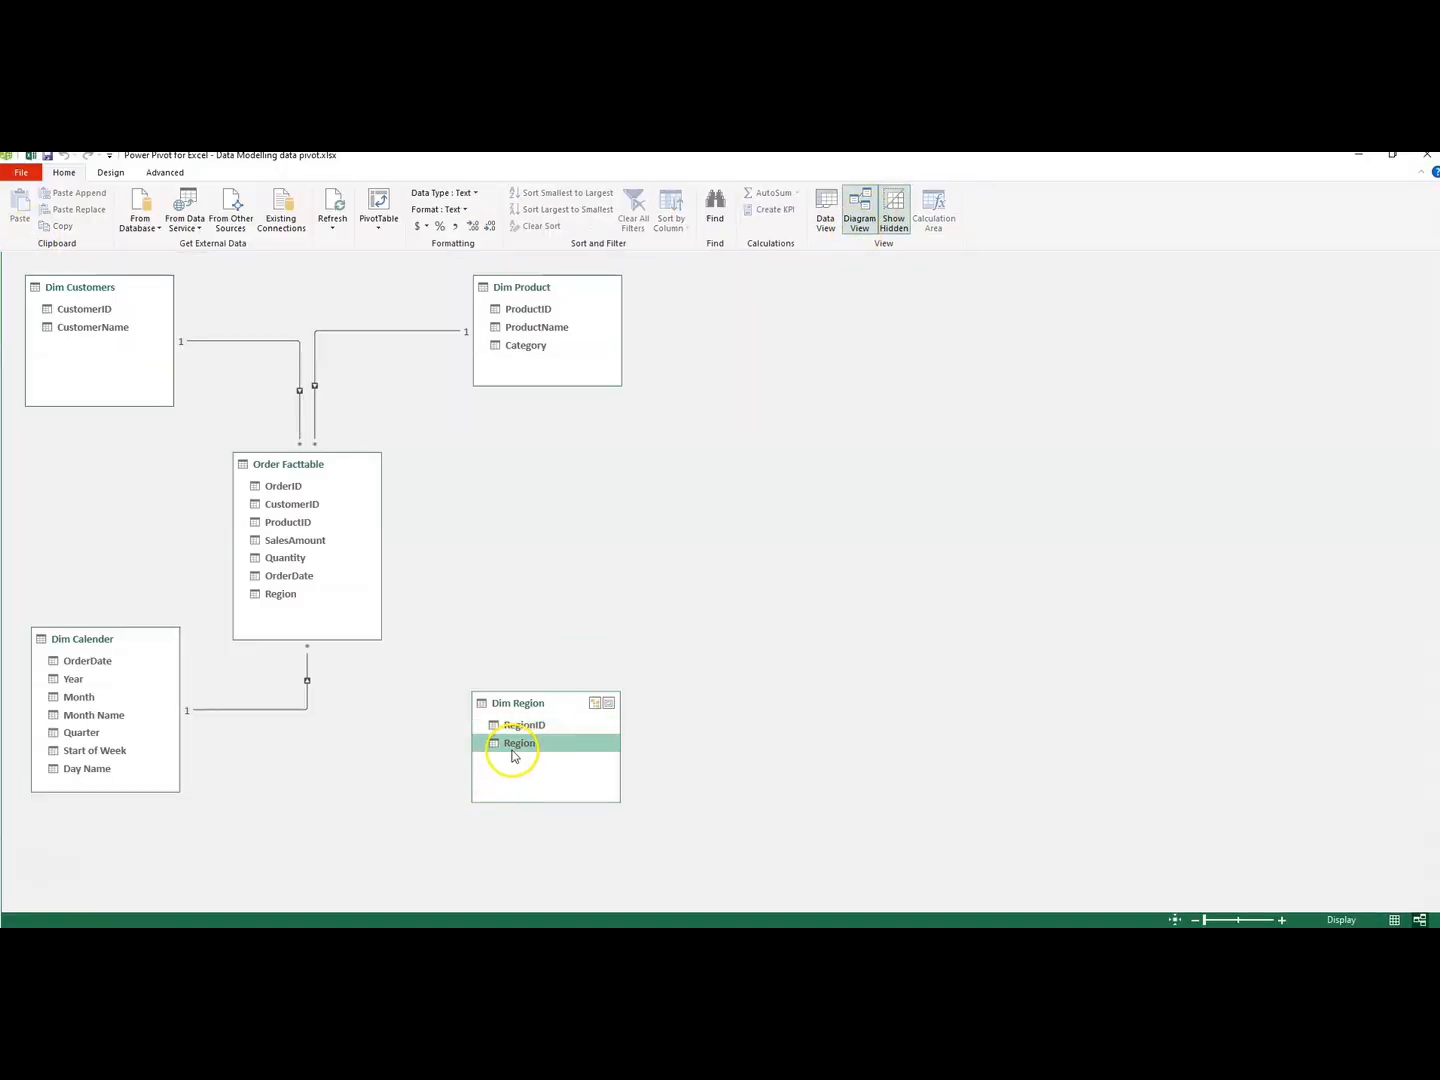
pyautogui.click(510, 728)
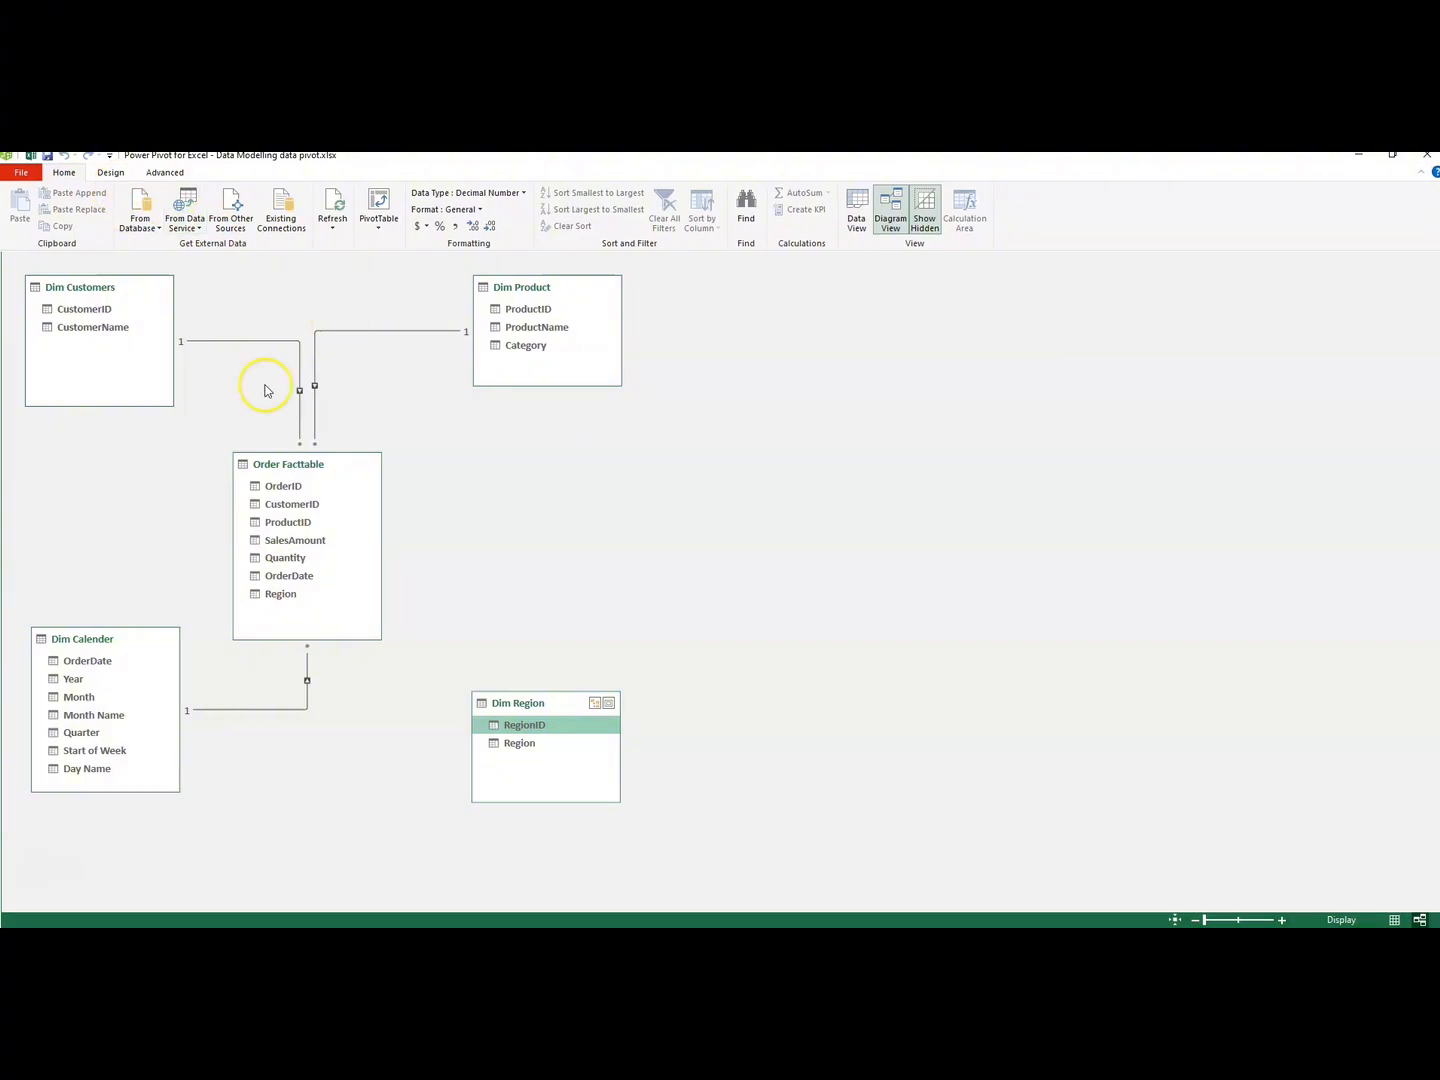
pyautogui.click(112, 174)
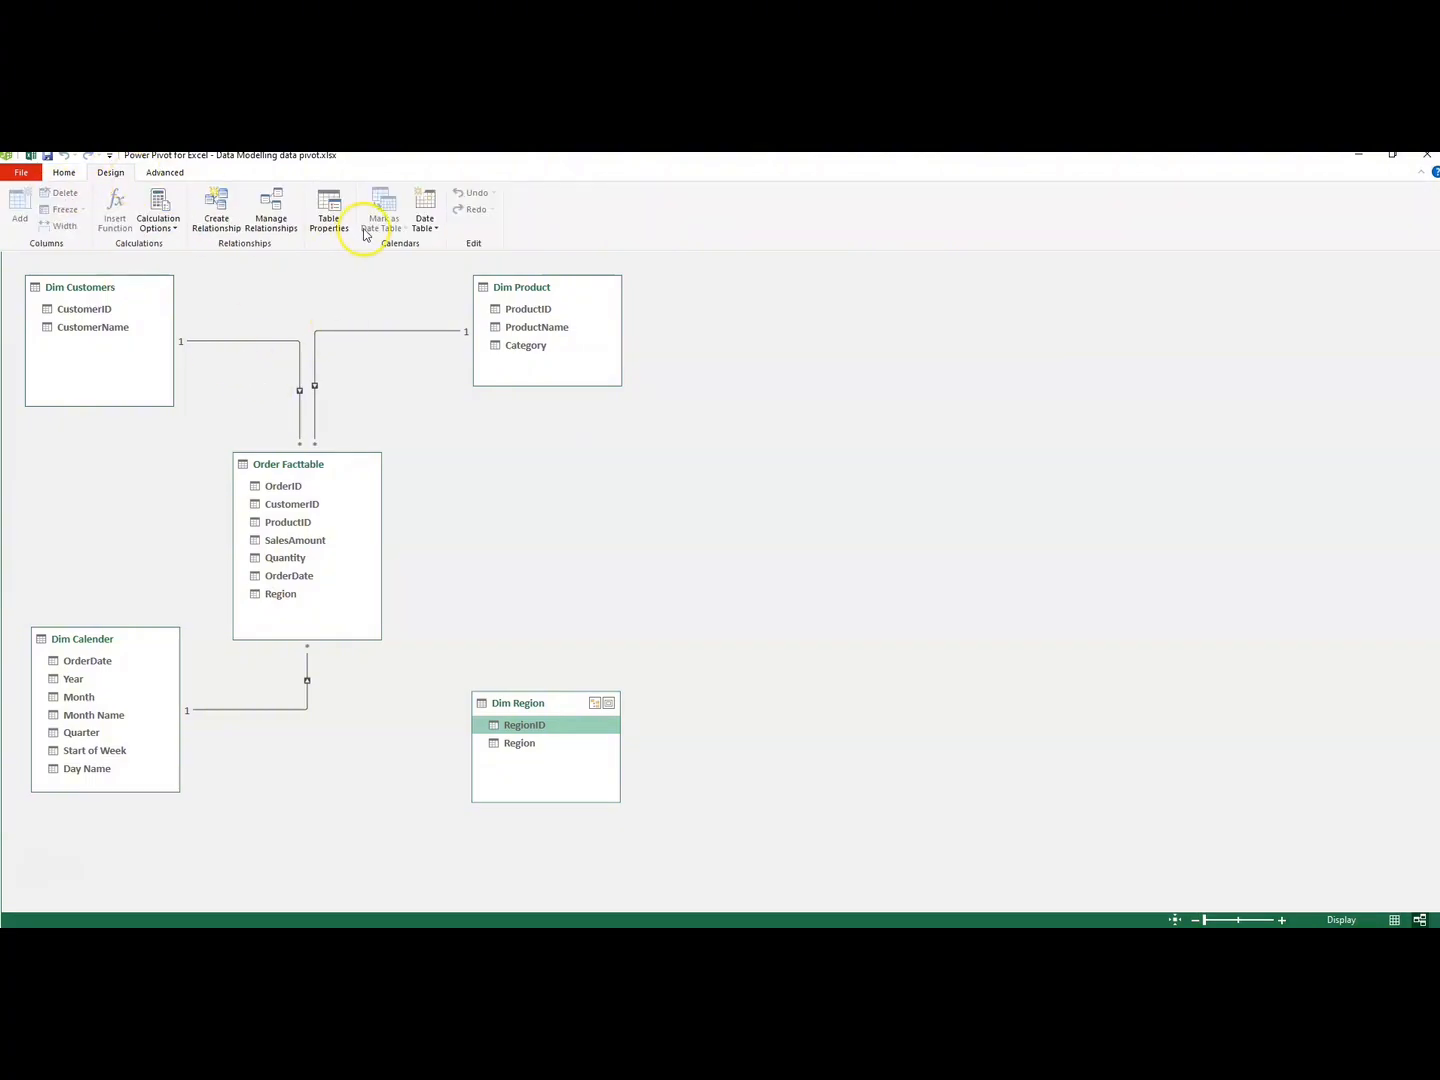
pyautogui.click(331, 212)
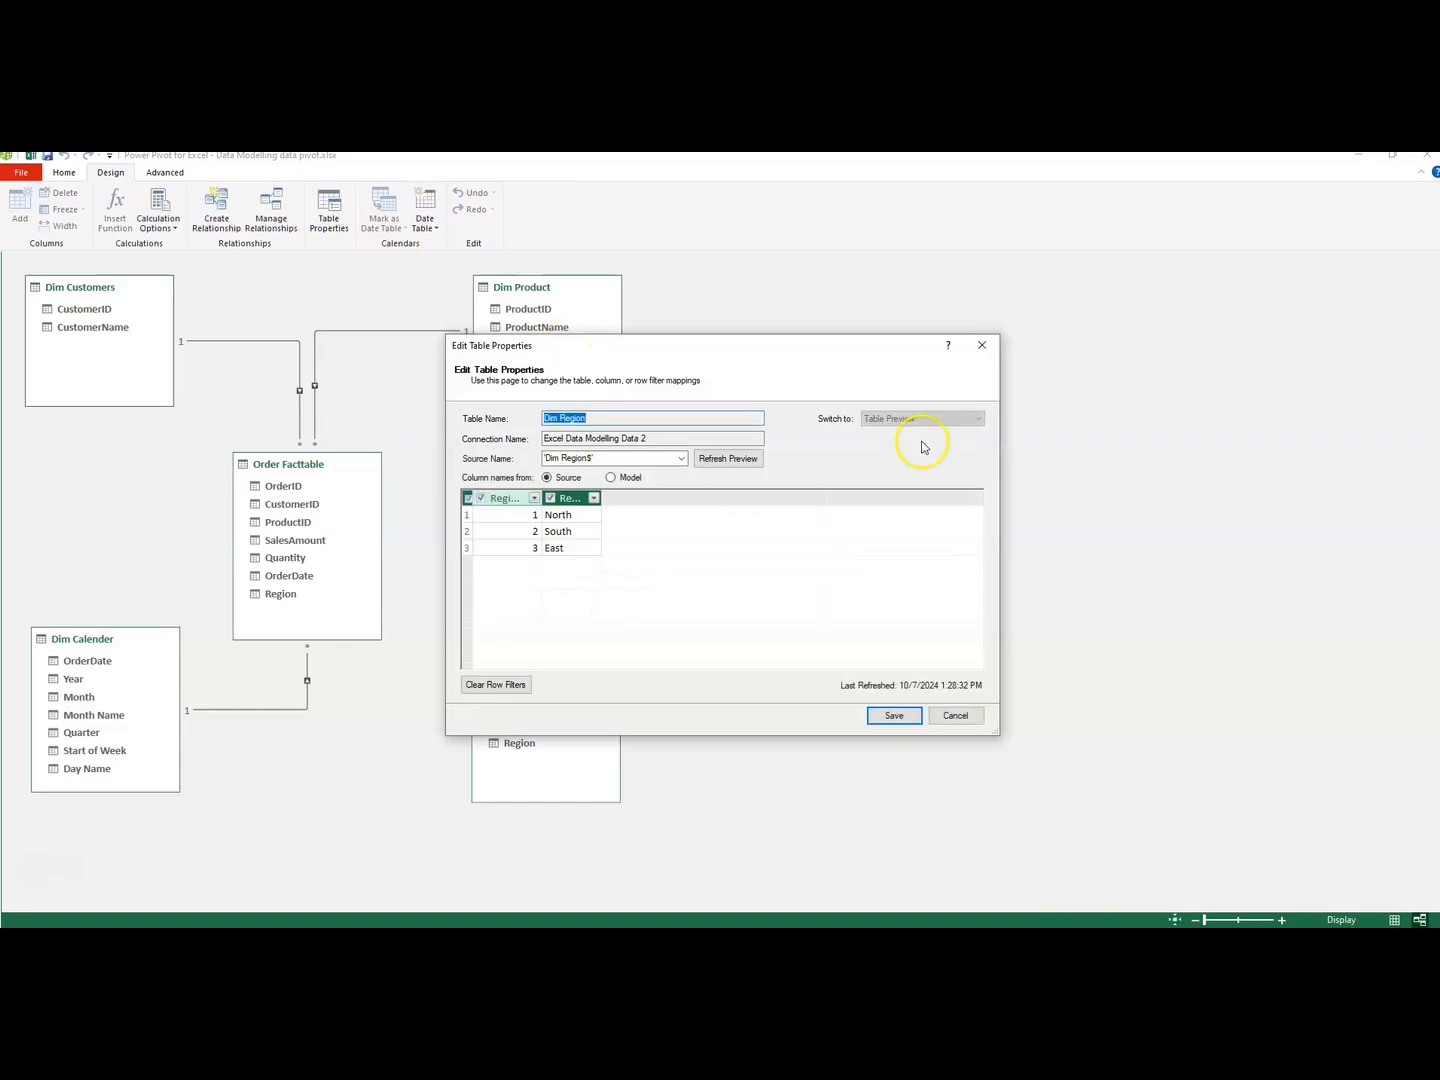
pyautogui.click(986, 346)
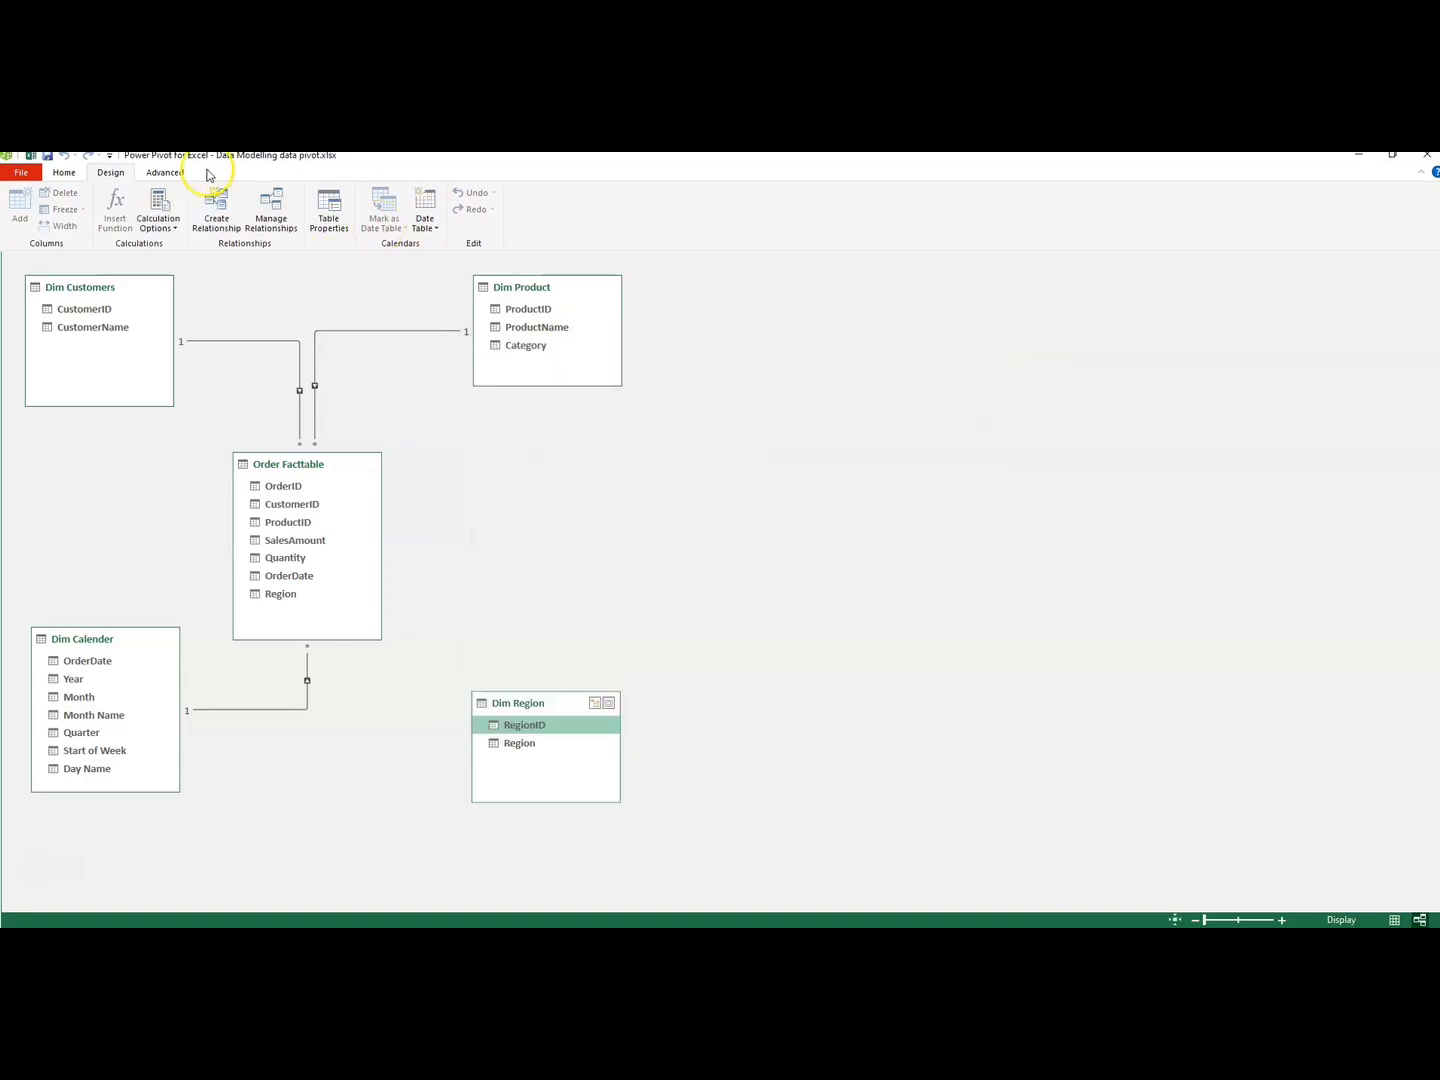
# - Show the model's data grid and include the RegionID source column in Order Facttable through its table properties
pyautogui.click(64, 172)
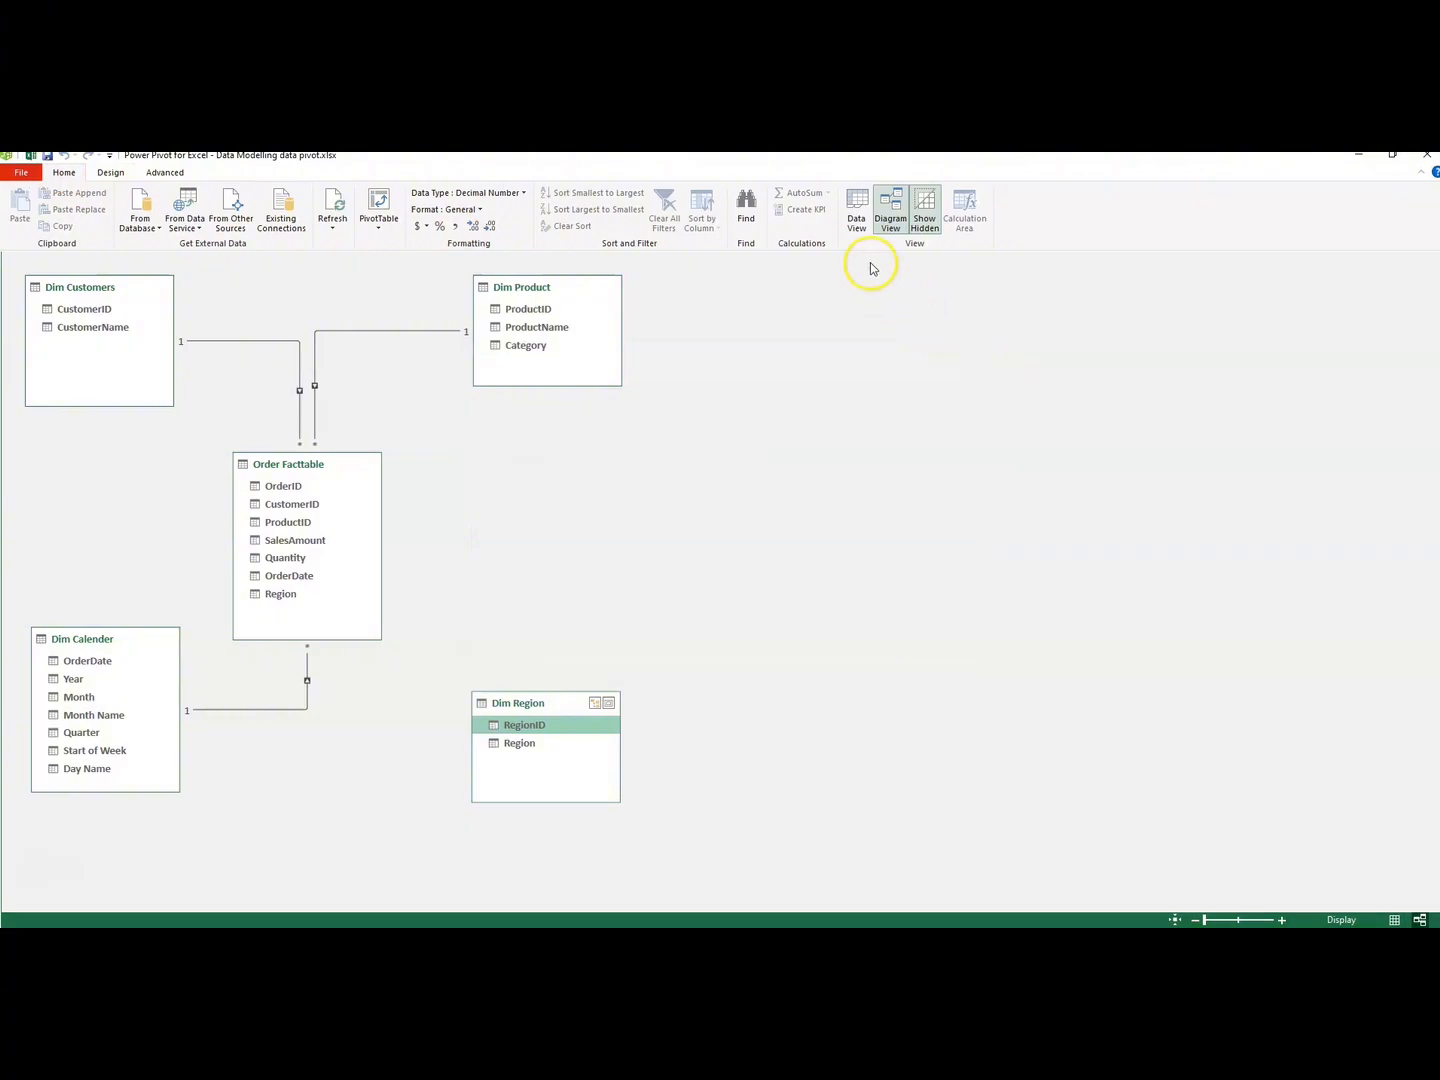
pyautogui.click(862, 230)
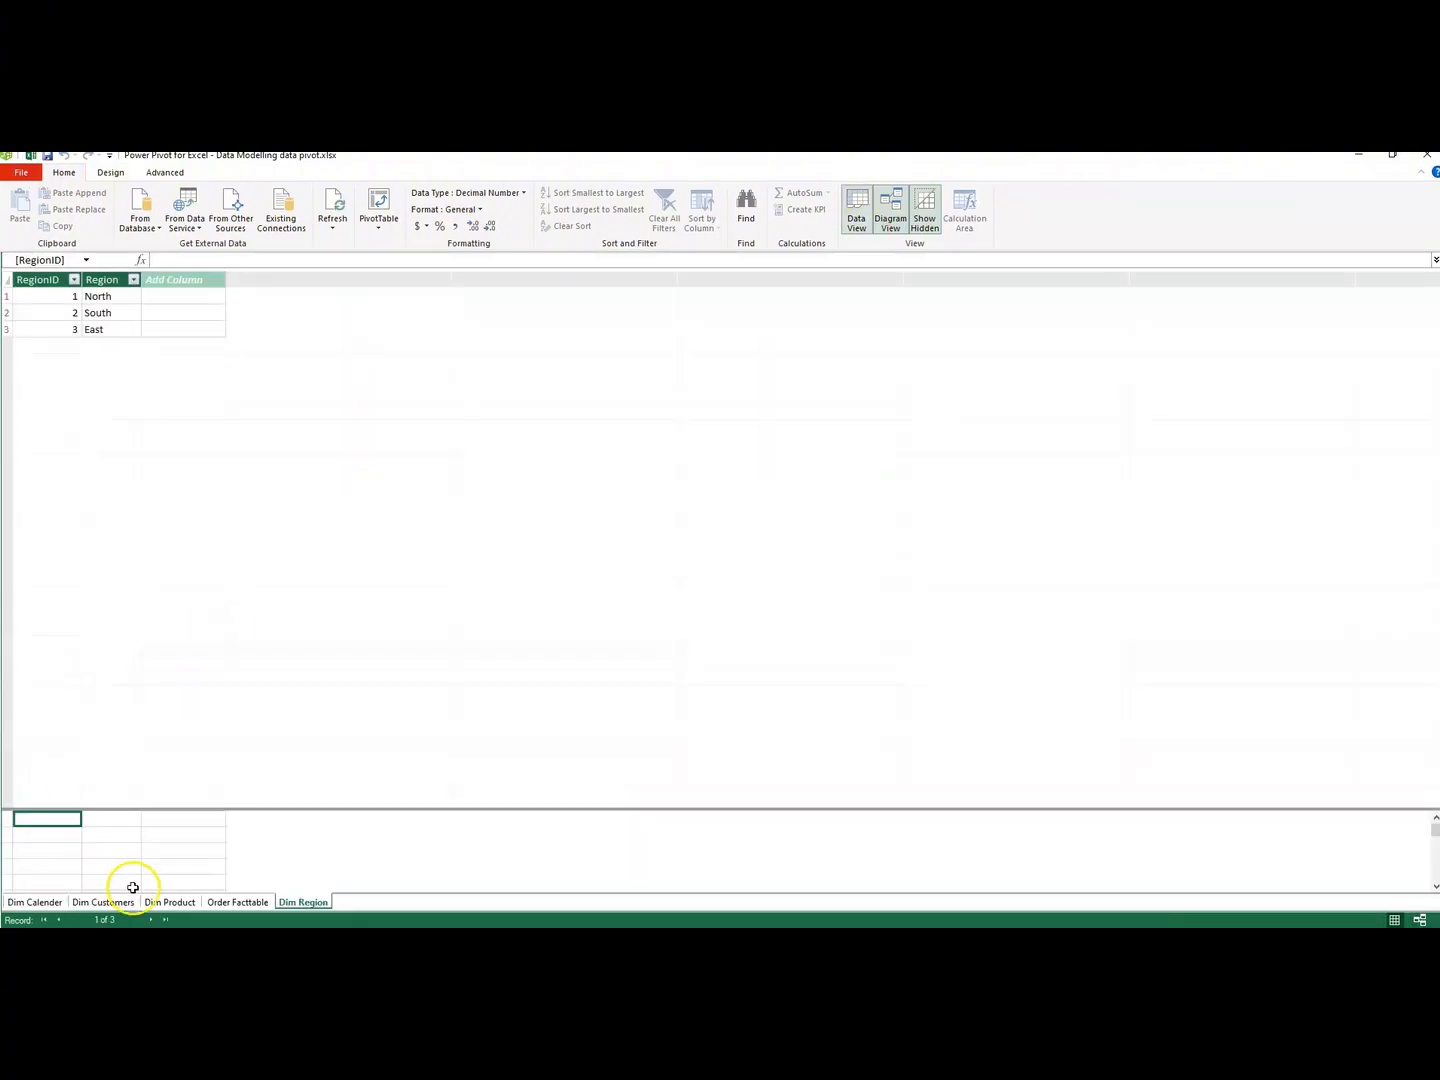
pyautogui.click(239, 903)
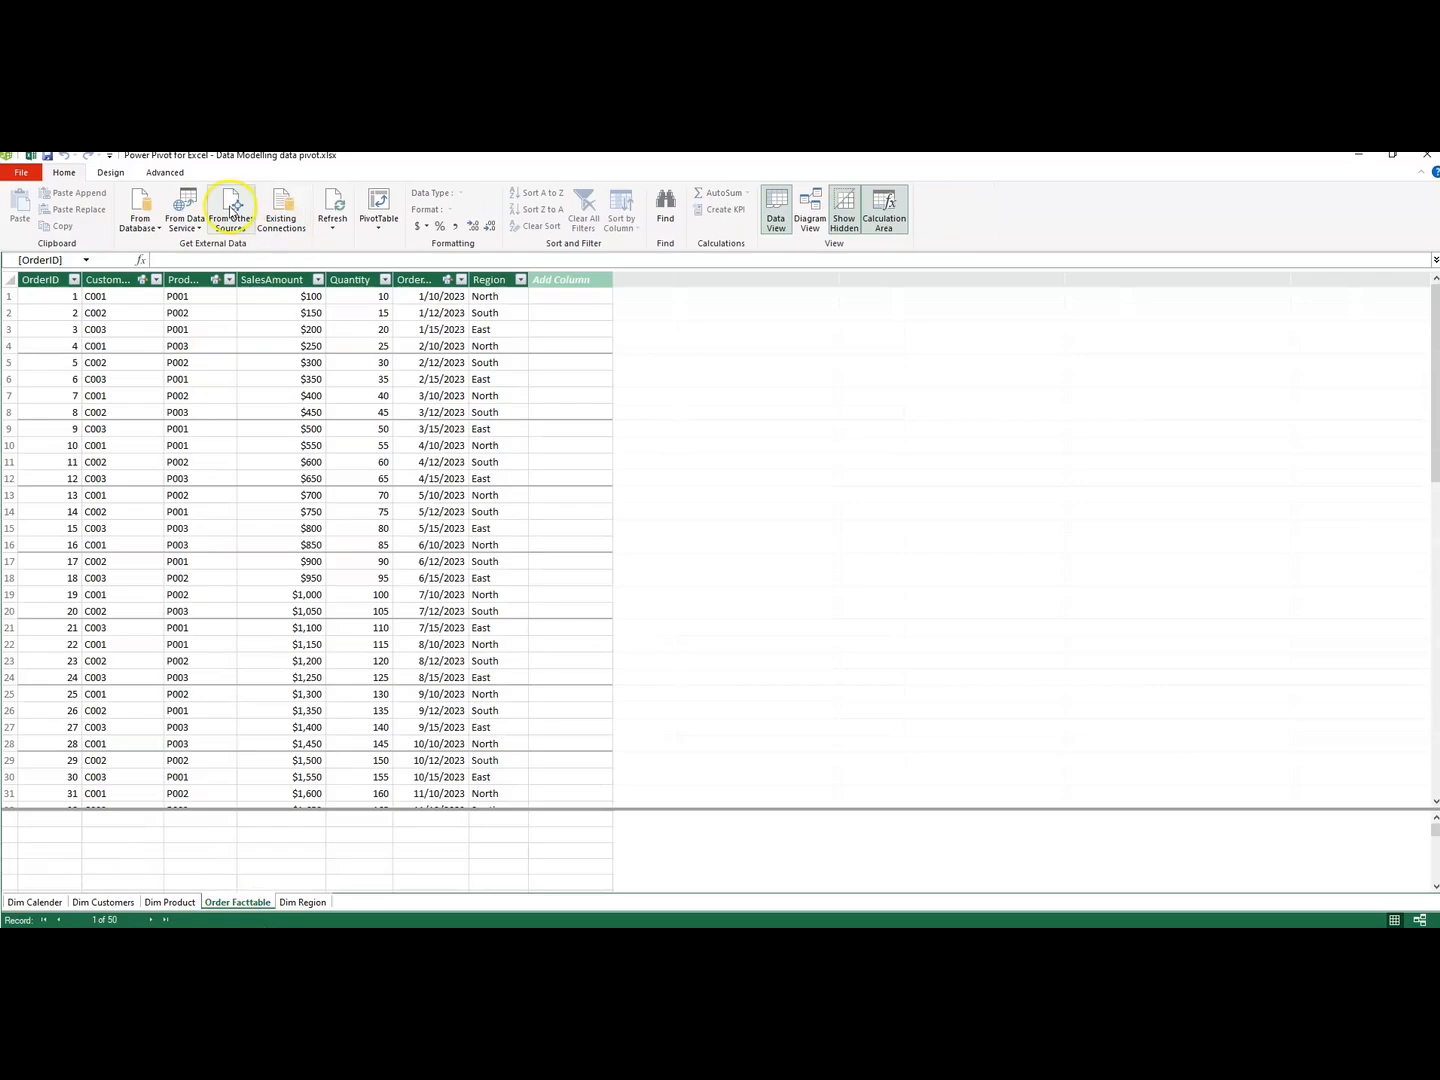
pyautogui.click(111, 172)
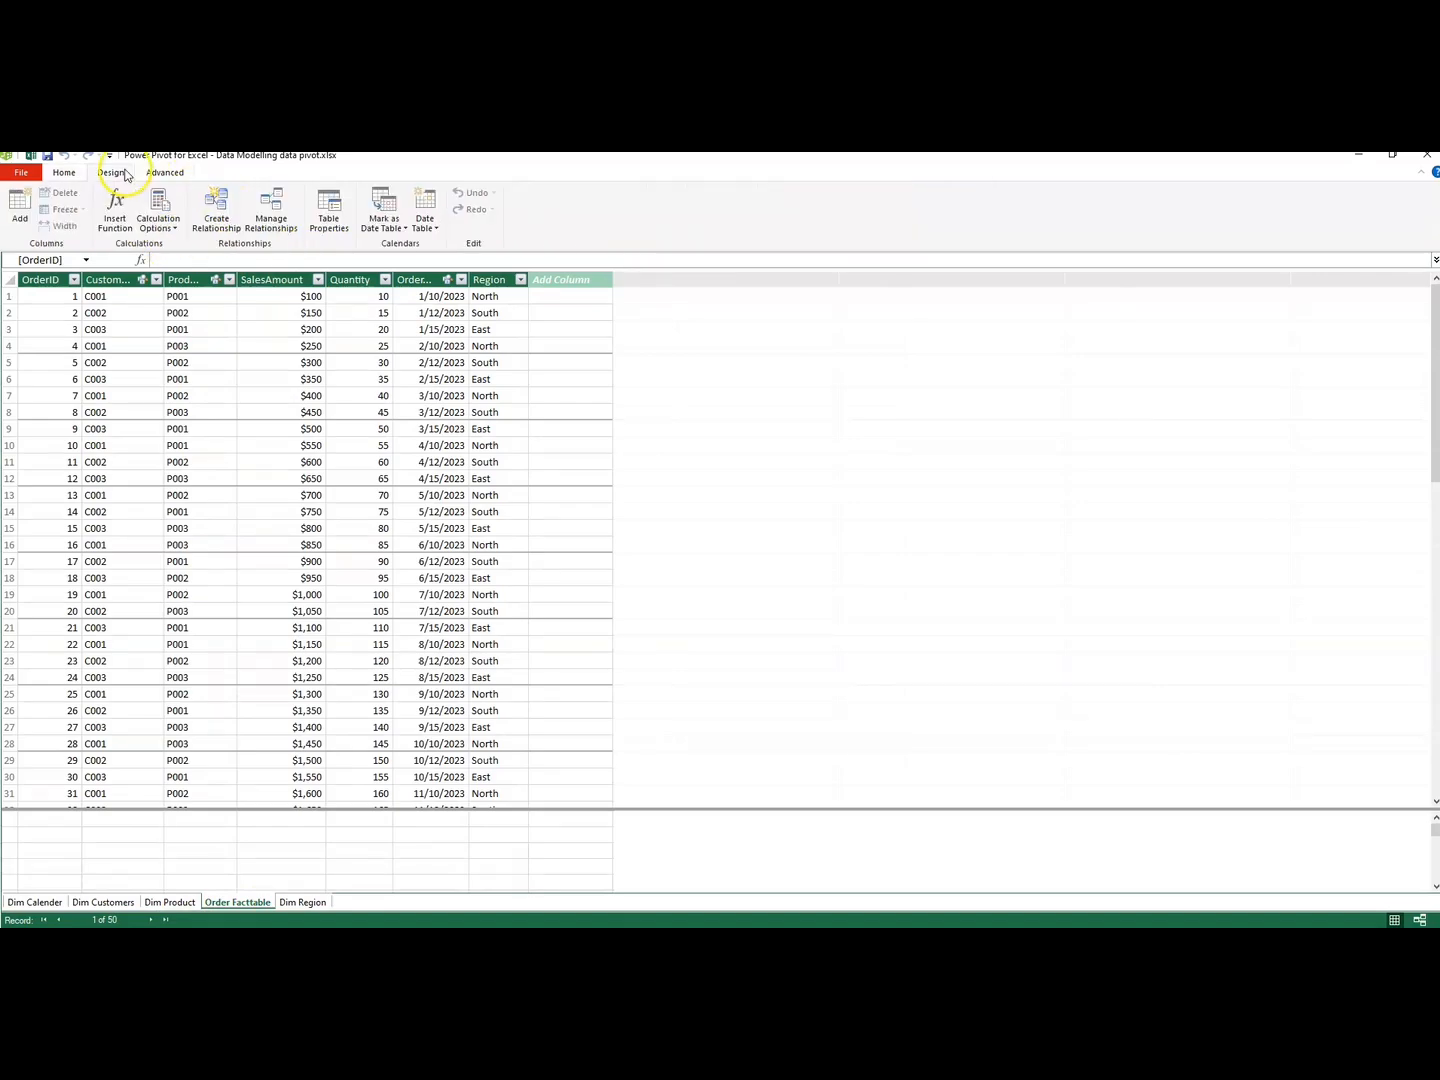
pyautogui.click(329, 212)
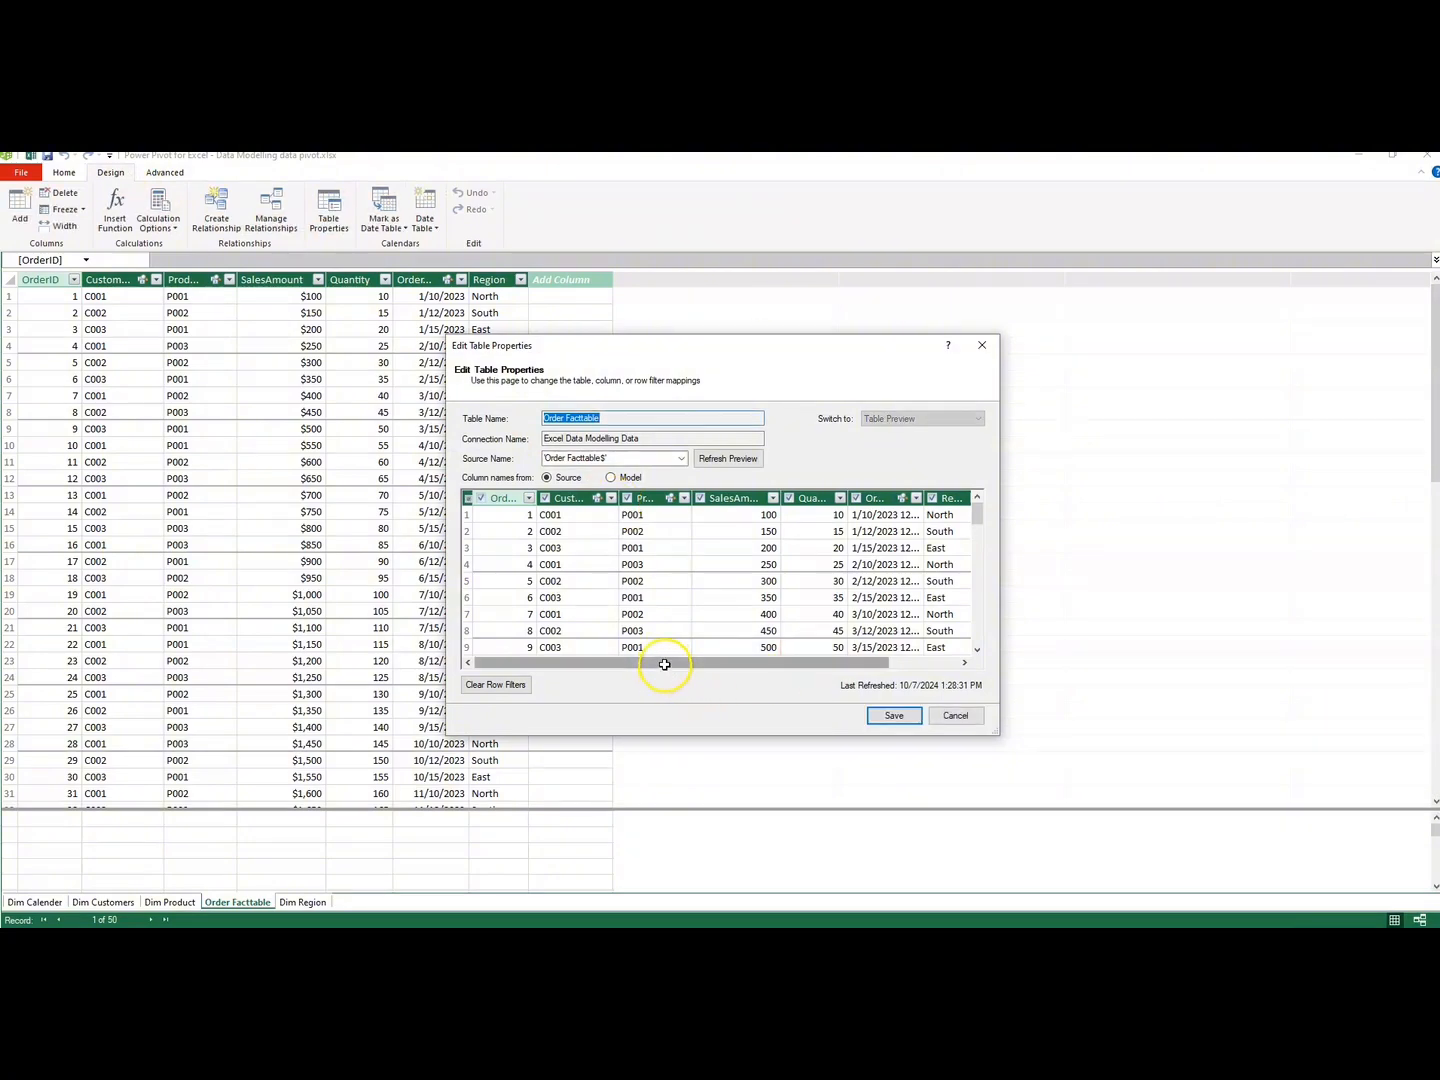
pyautogui.moveTo(663, 663); pyautogui.dragTo(831, 663)
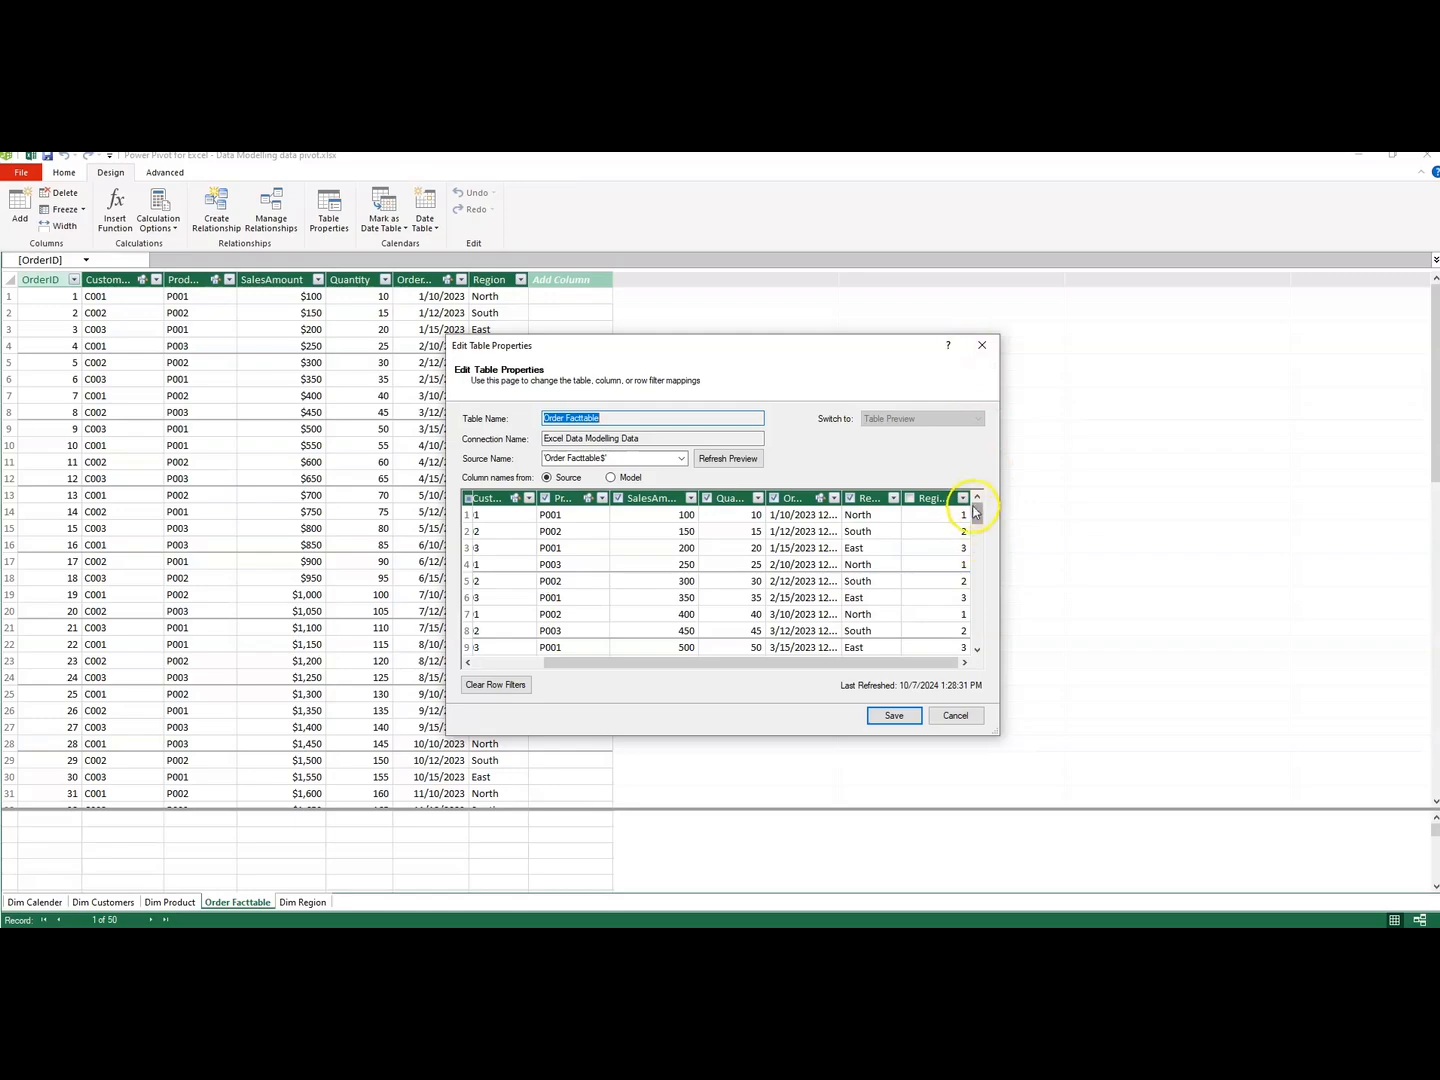
pyautogui.click(970, 503)
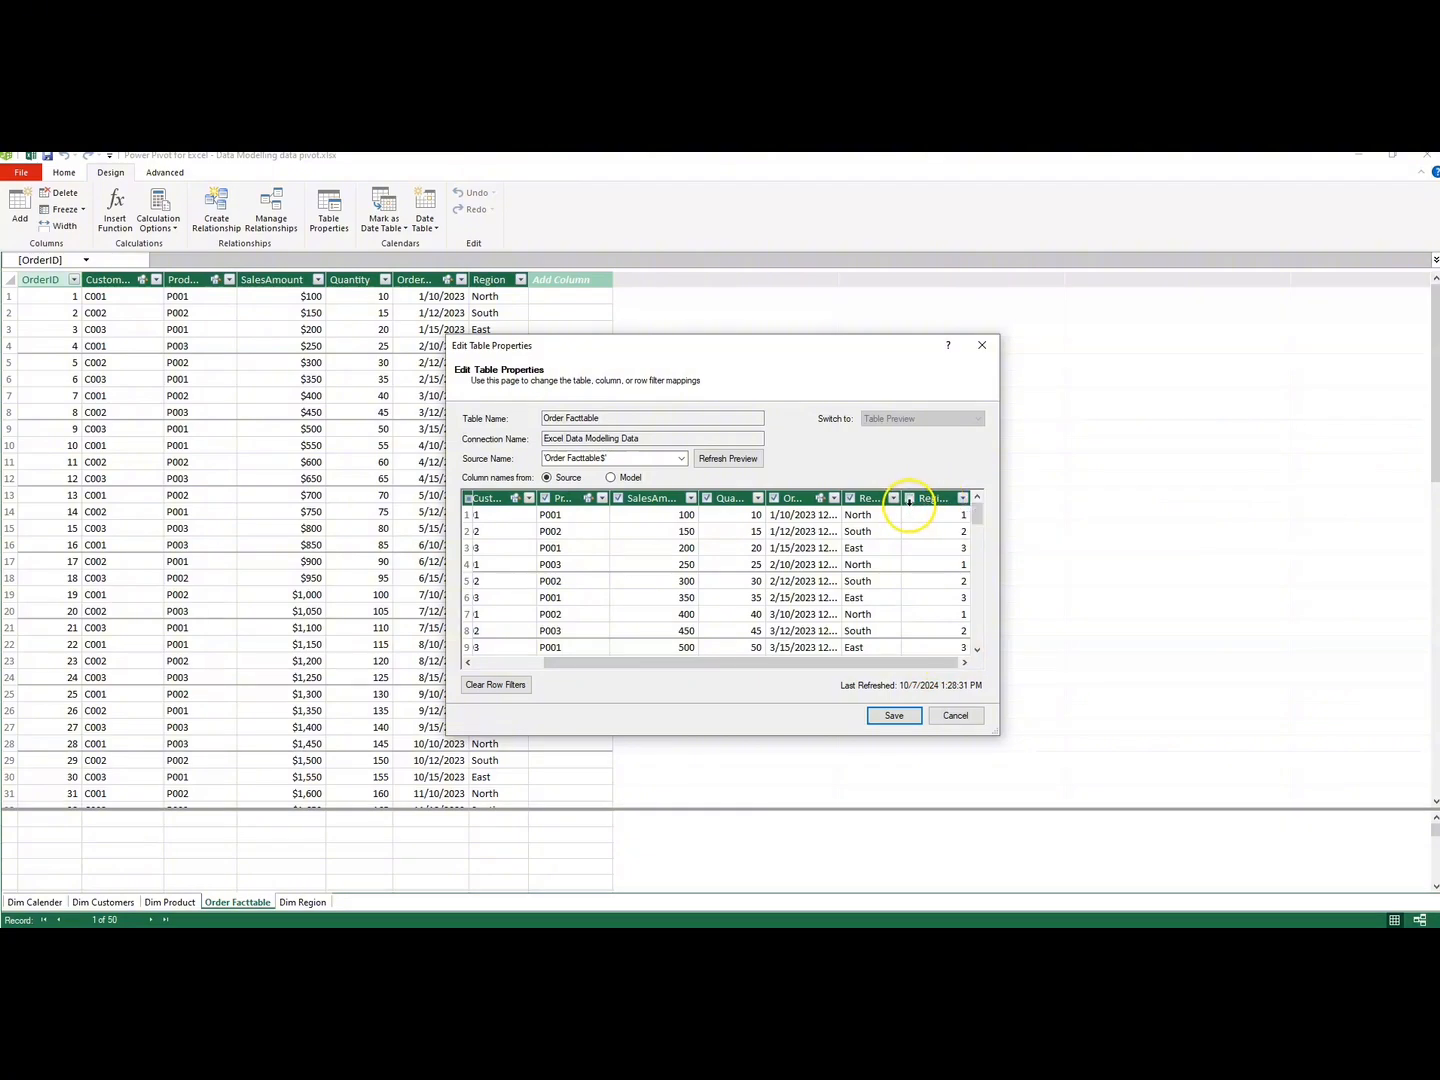
pyautogui.click(909, 498)
pyautogui.click(890, 715)
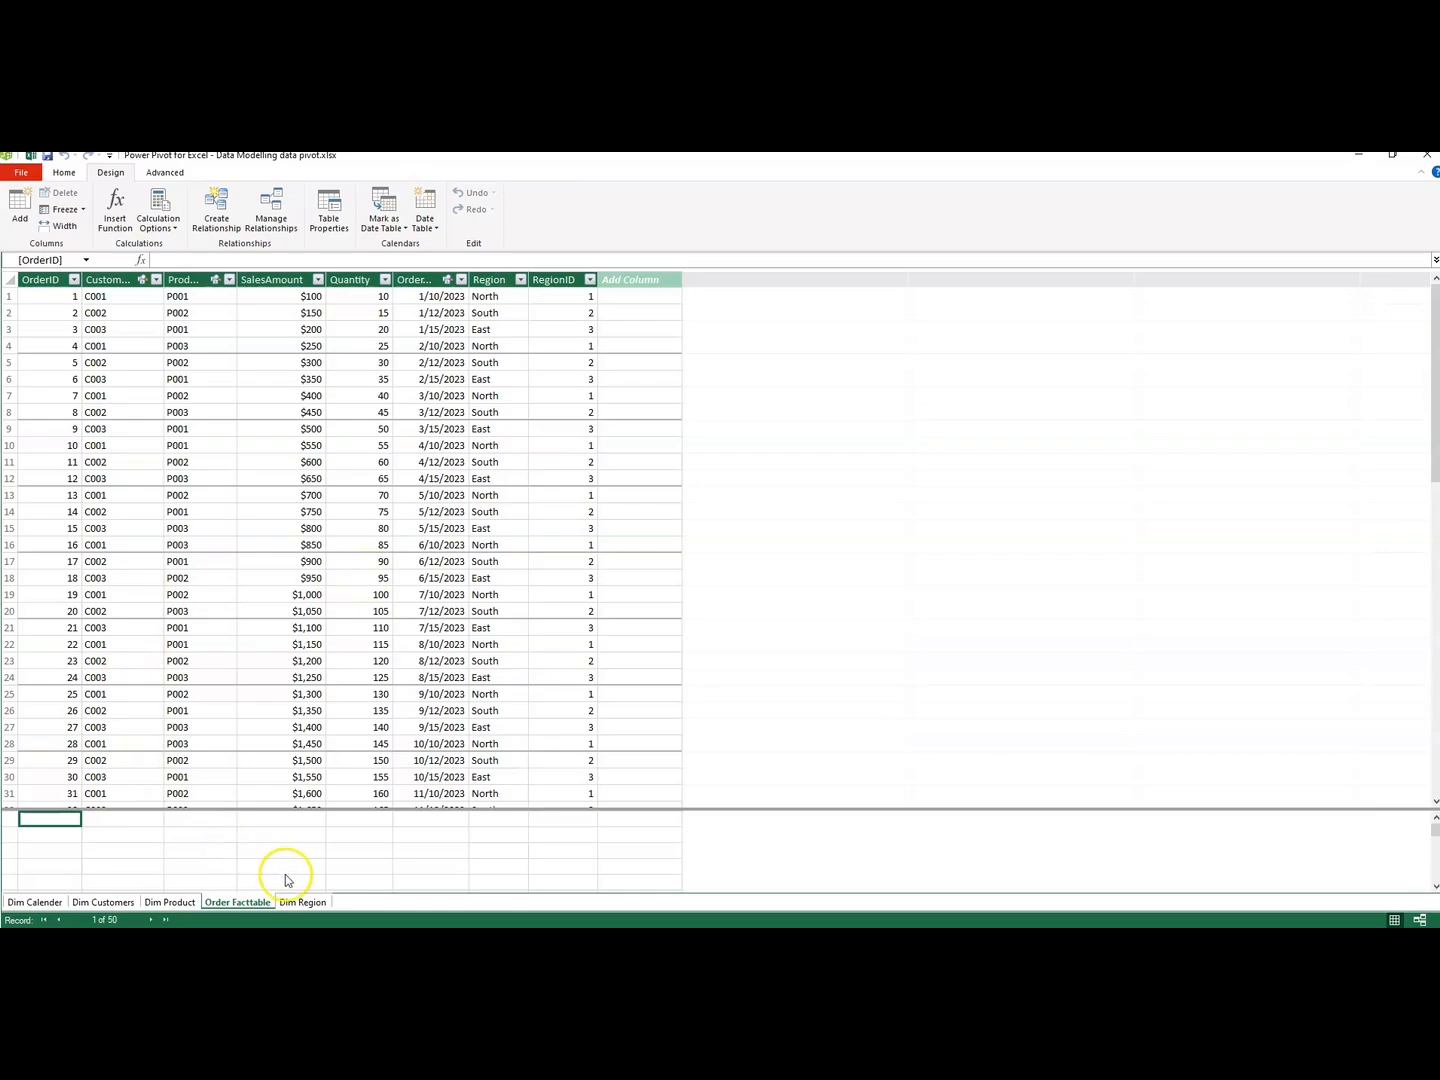
# - Create a relationship in the model diagram between RegionID of Dim Region and RegionID of Order Facttable
pyautogui.click(63, 173)
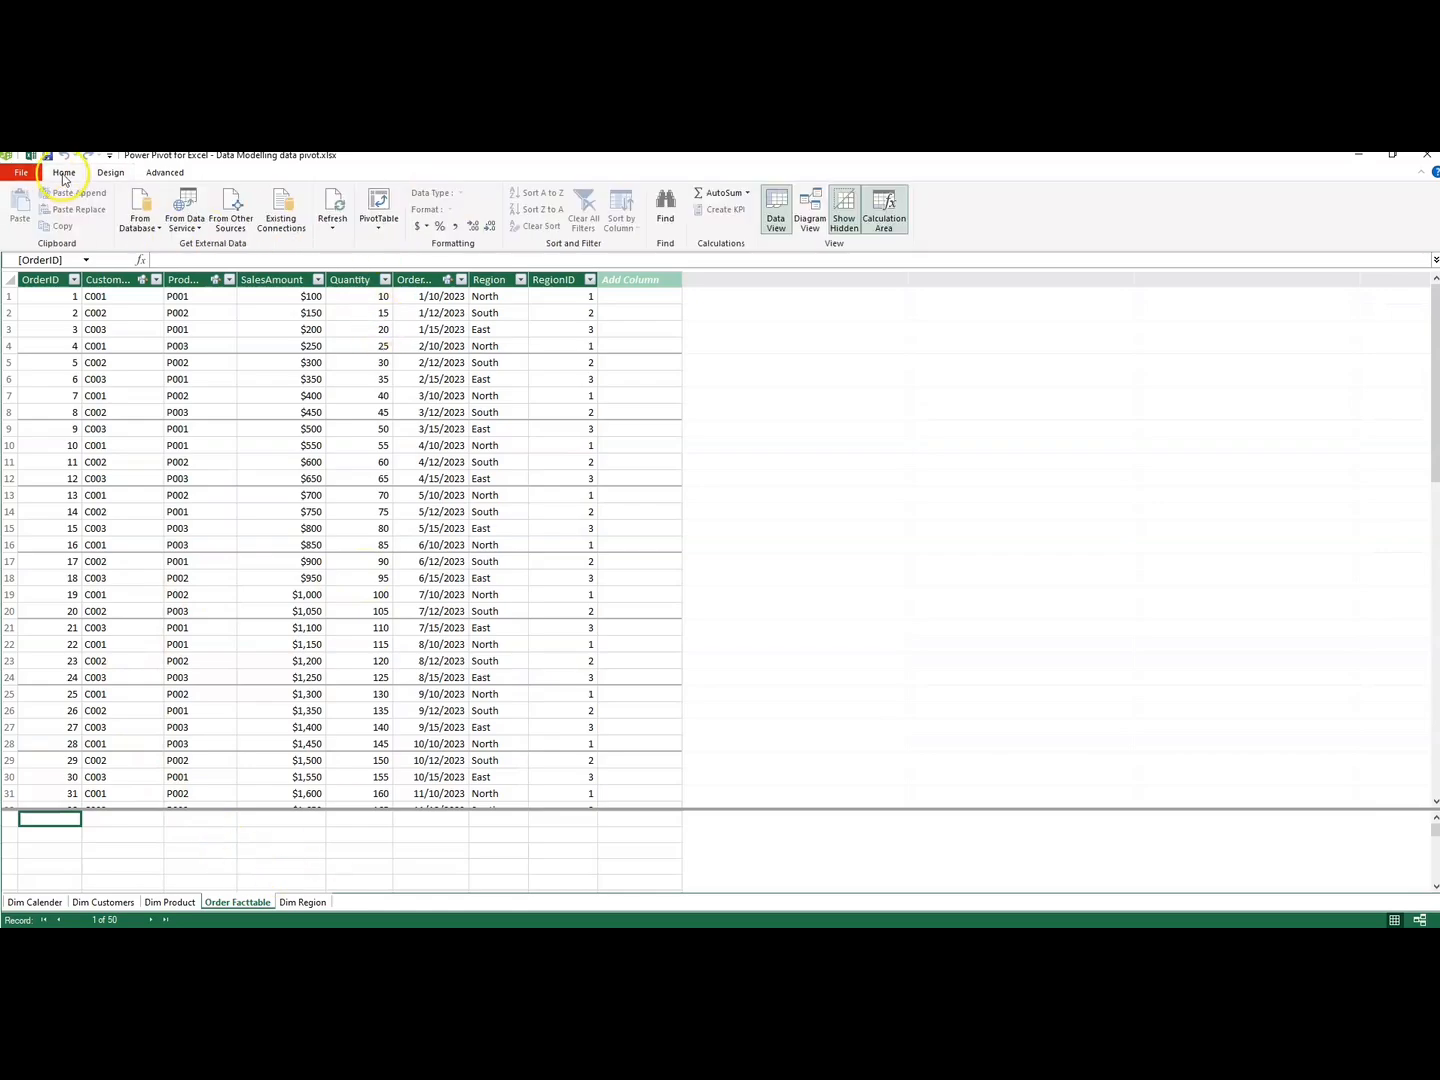
pyautogui.click(810, 212)
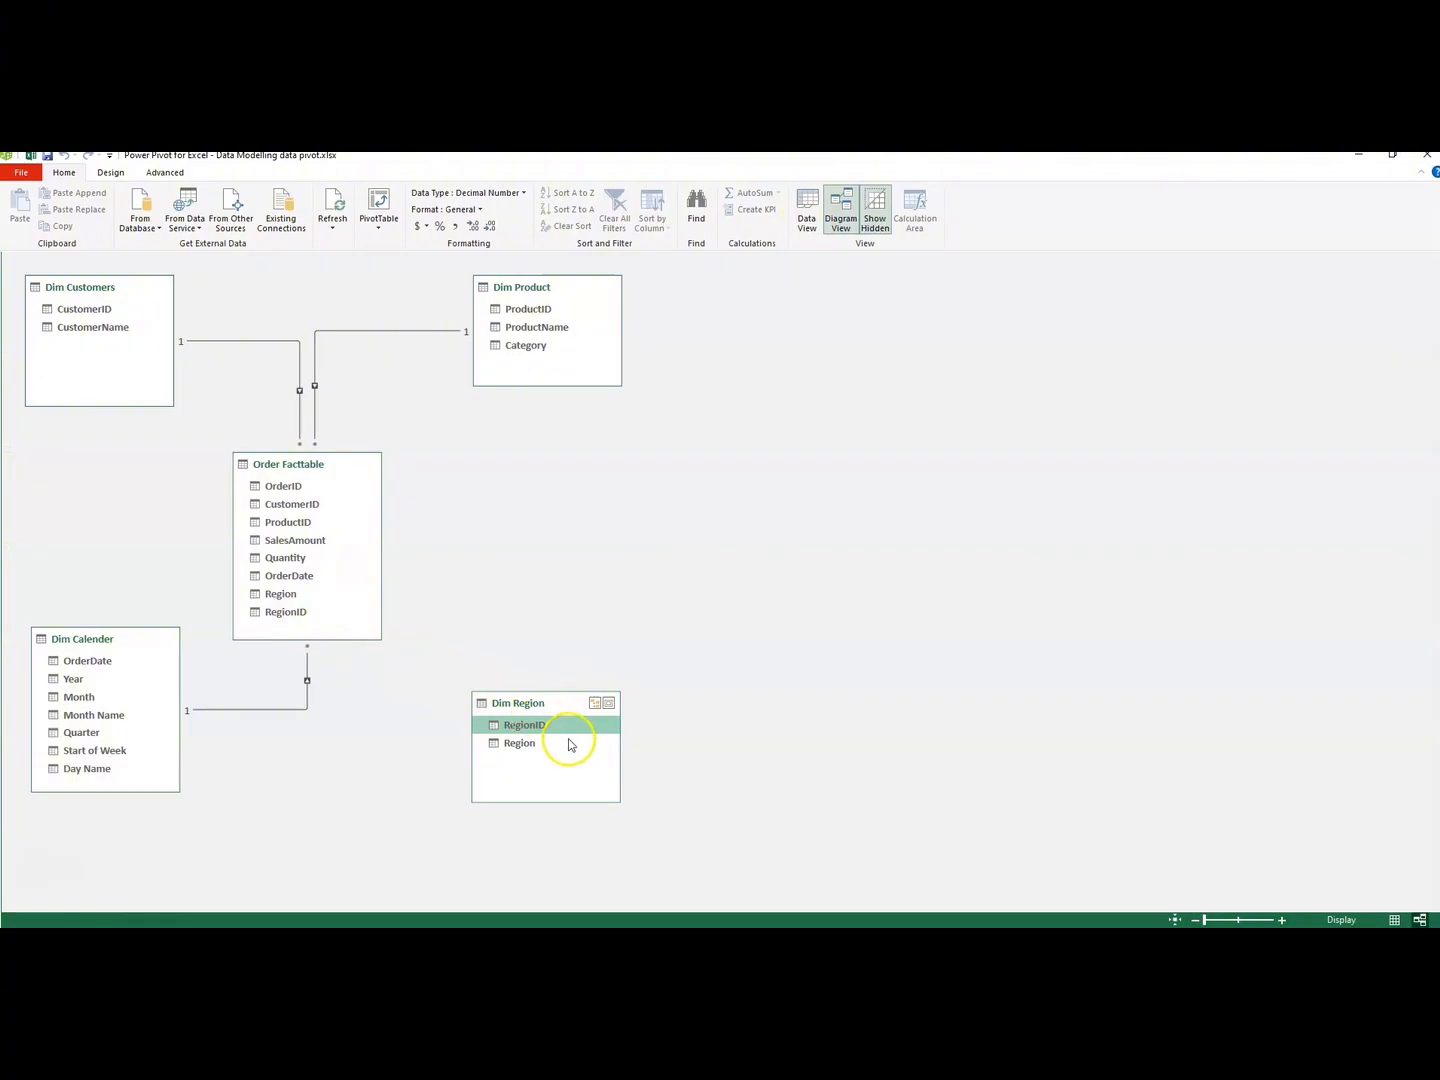
pyautogui.moveTo(547, 734)
pyautogui.mouseDown()
pyautogui.moveTo(337, 665)
pyautogui.moveTo(296, 613)
pyautogui.mouseUp()
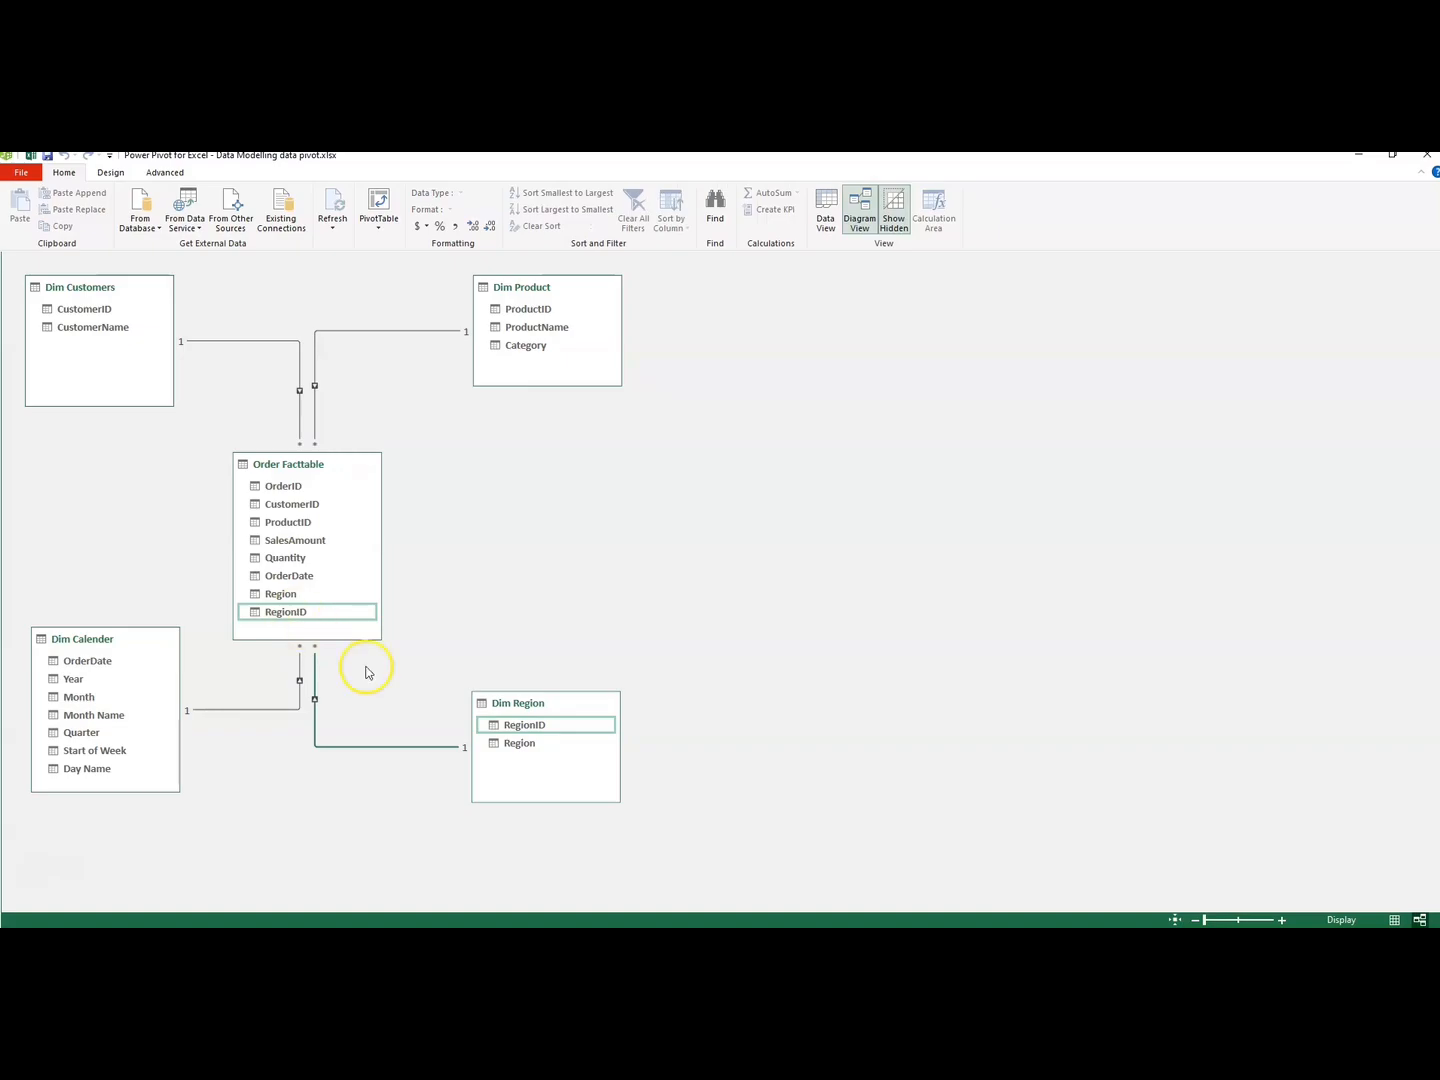
# - Move Dim Region closer to Order Facttable in the diagram, and check the region PivotTable's sales amounts in the Excel workbook
pyautogui.moveTo(544, 705); pyautogui.dragTo(575, 648)
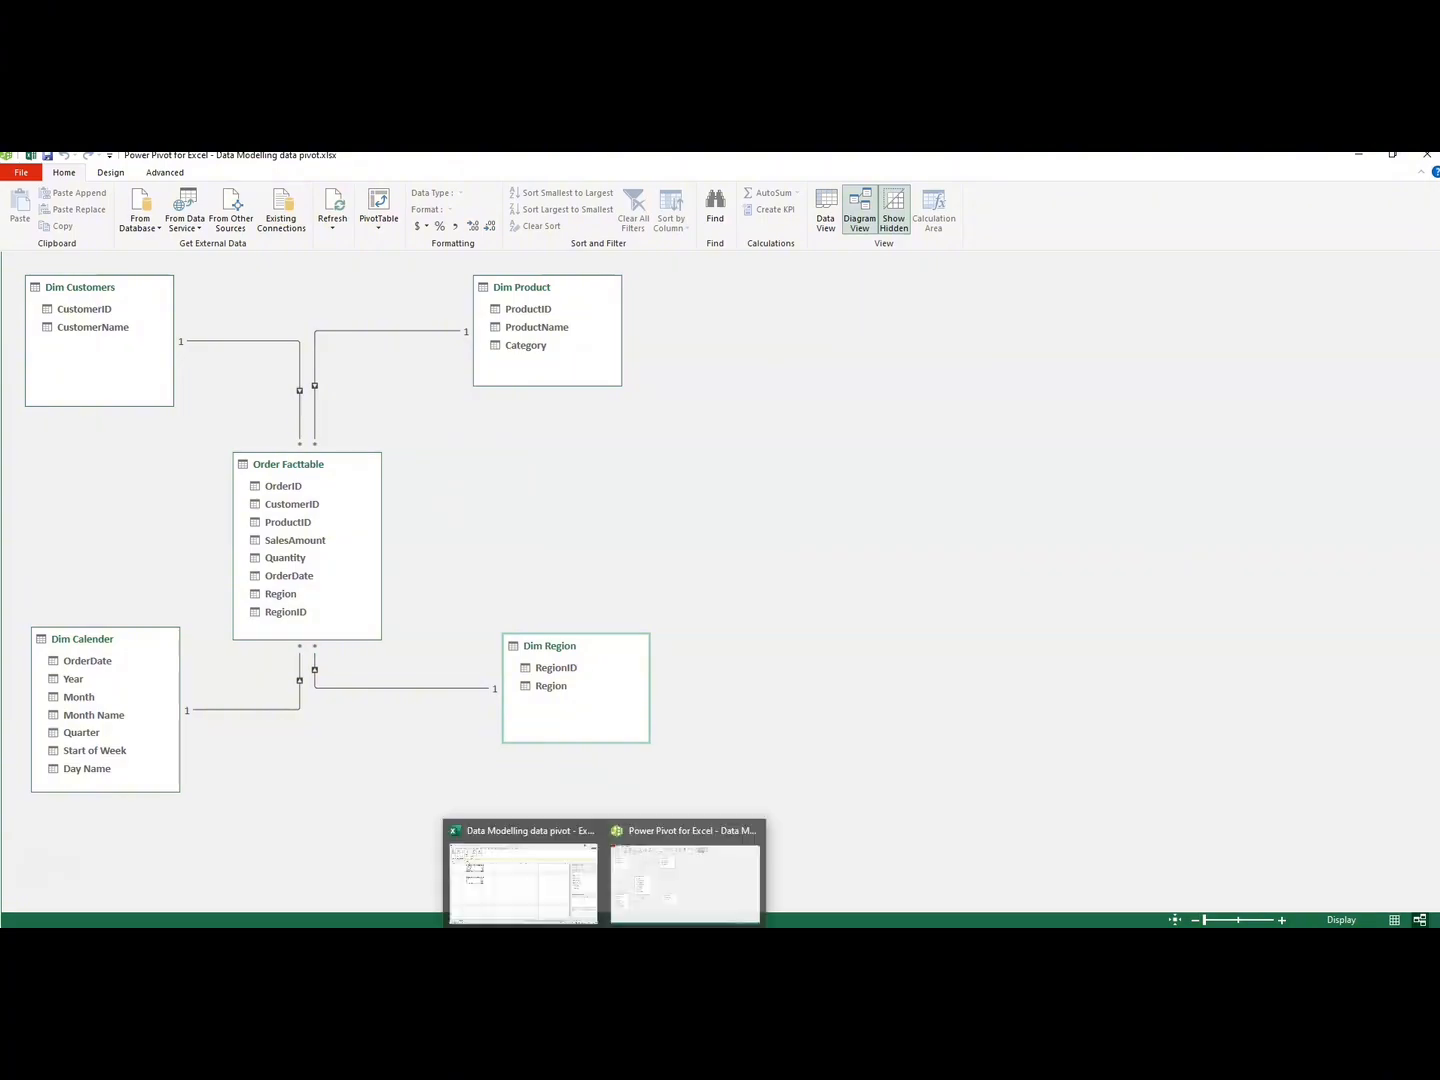
pyautogui.click(536, 904)
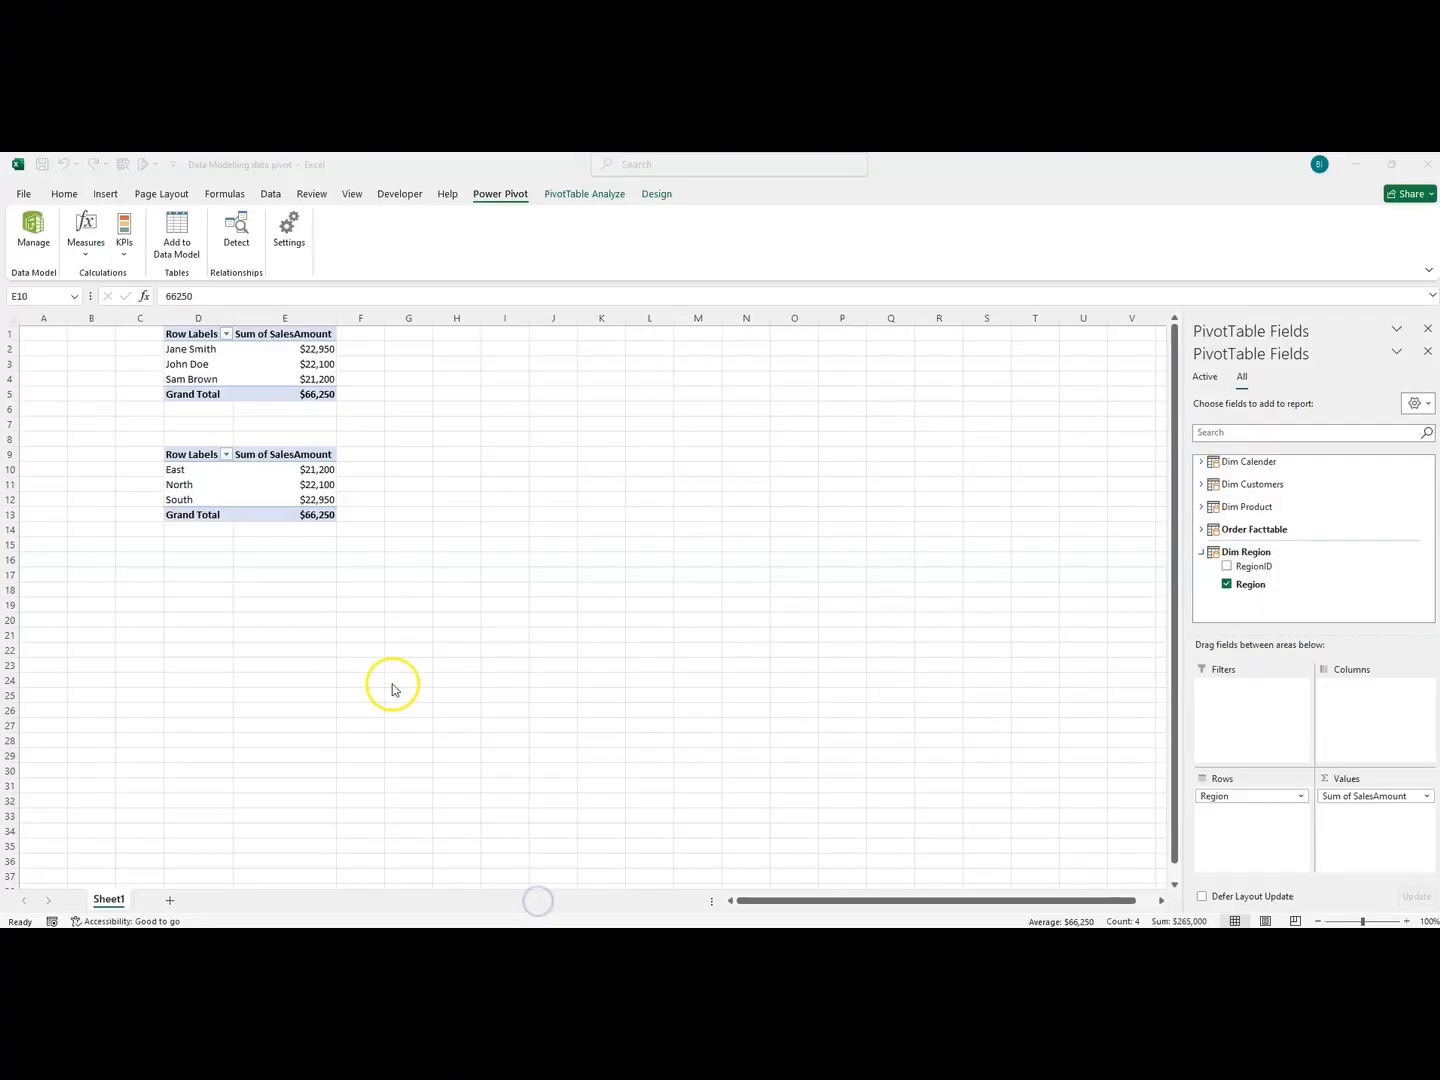
pyautogui.click(275, 553)
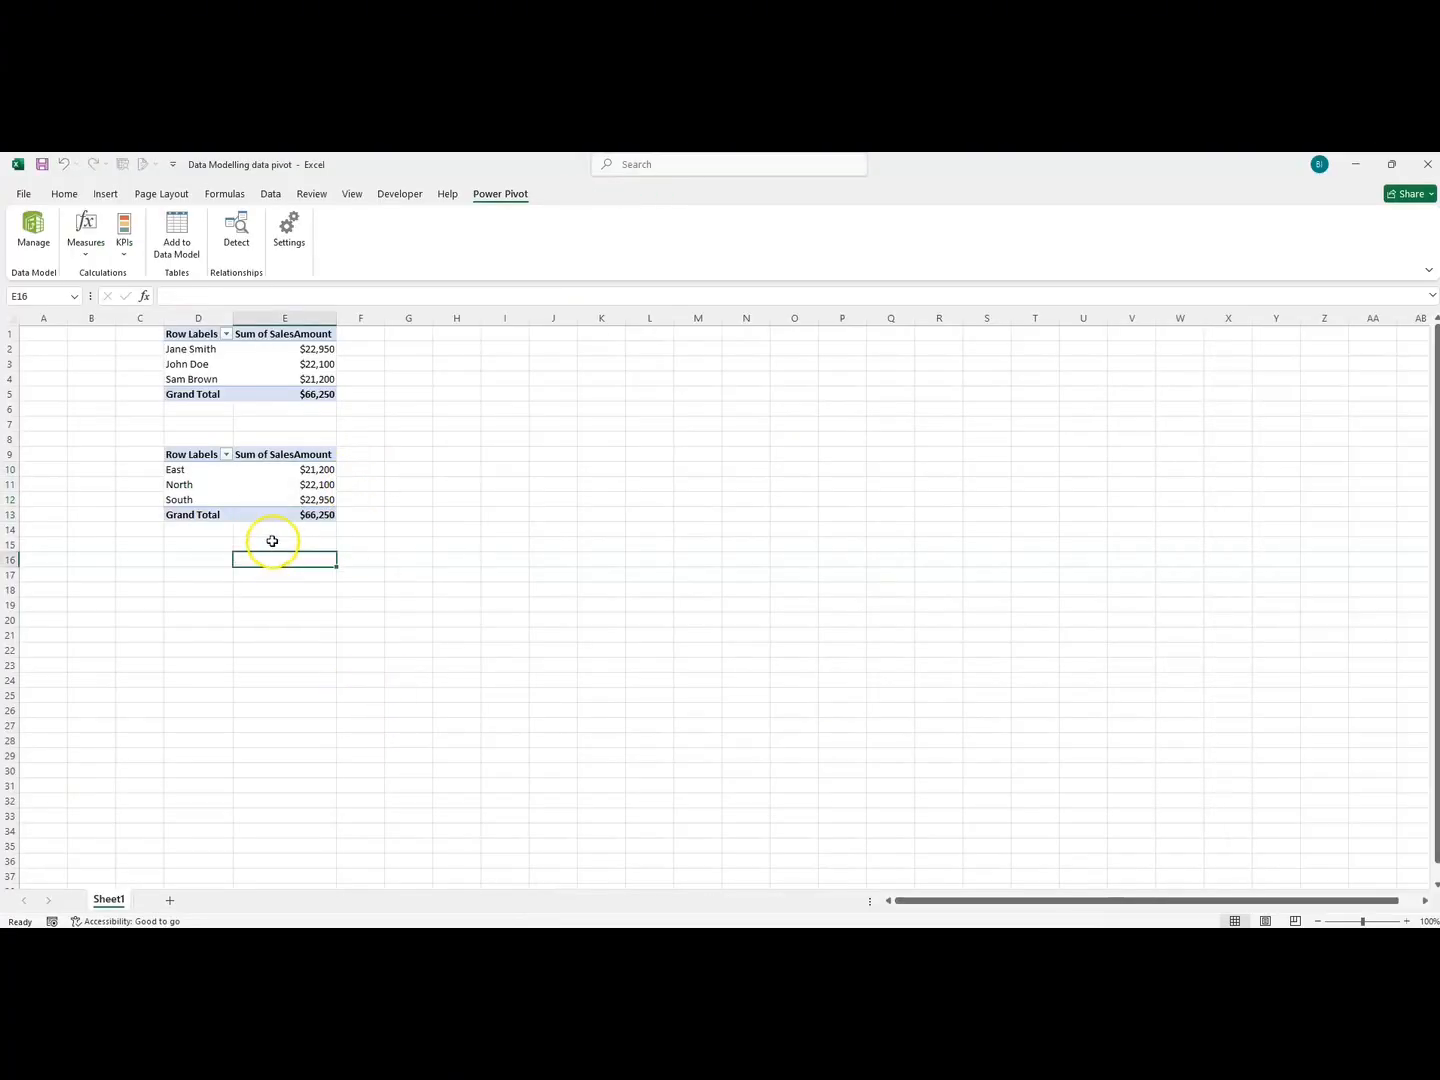
pyautogui.moveTo(273, 469); pyautogui.dragTo(289, 511)
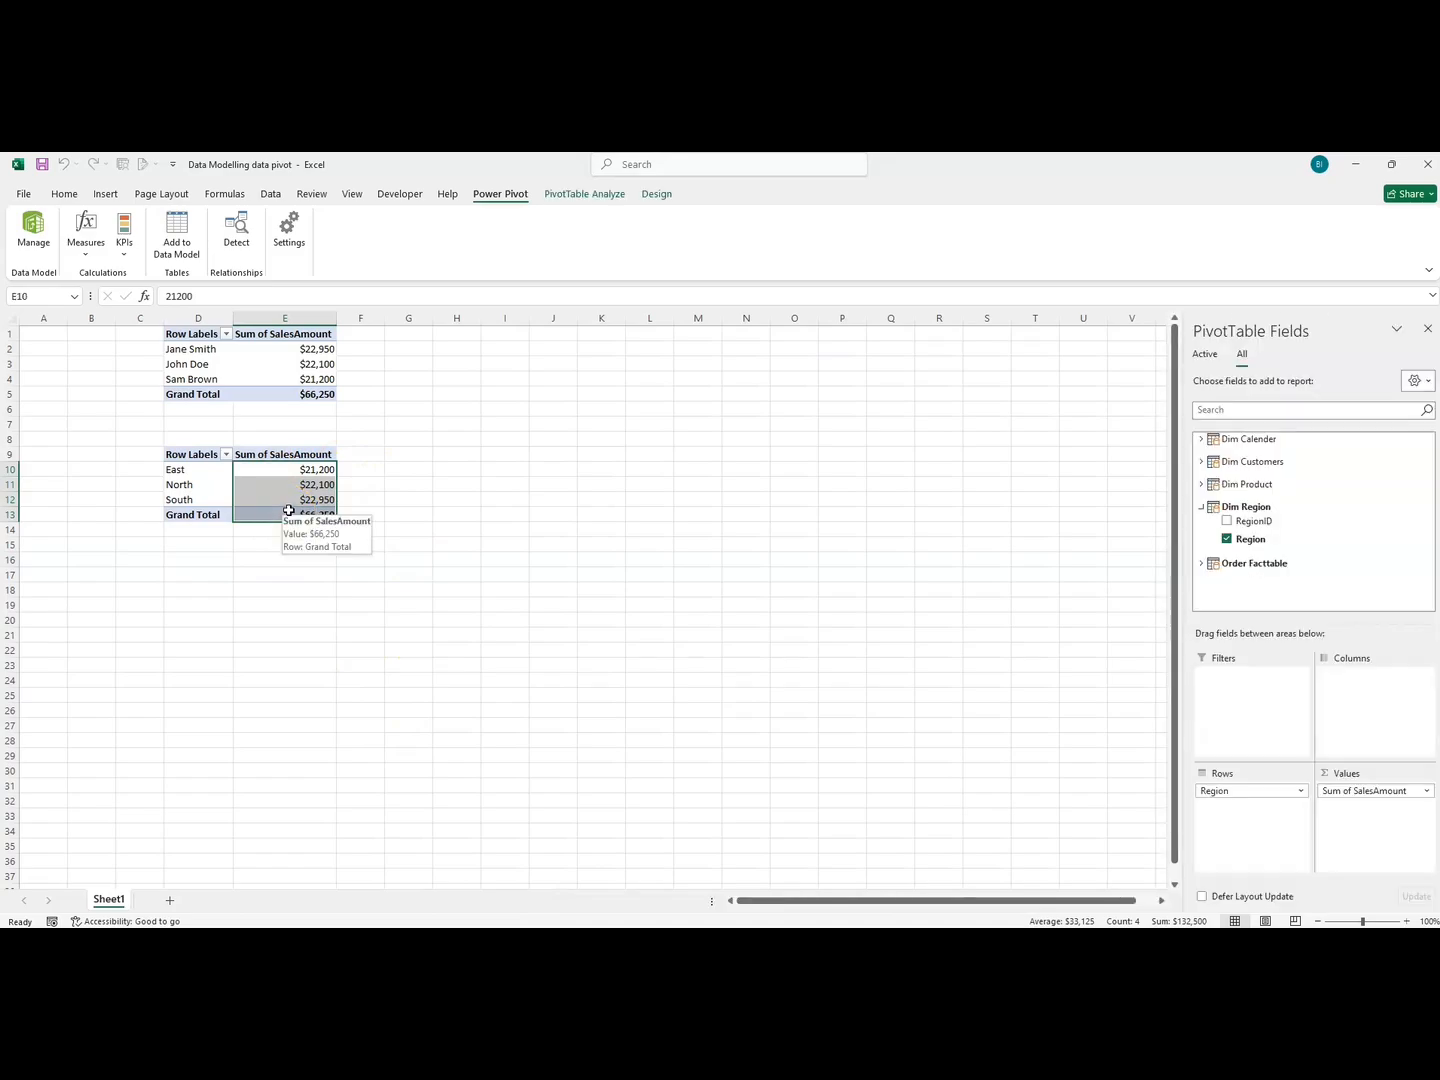
pyautogui.click(276, 471)
pyautogui.click(277, 485)
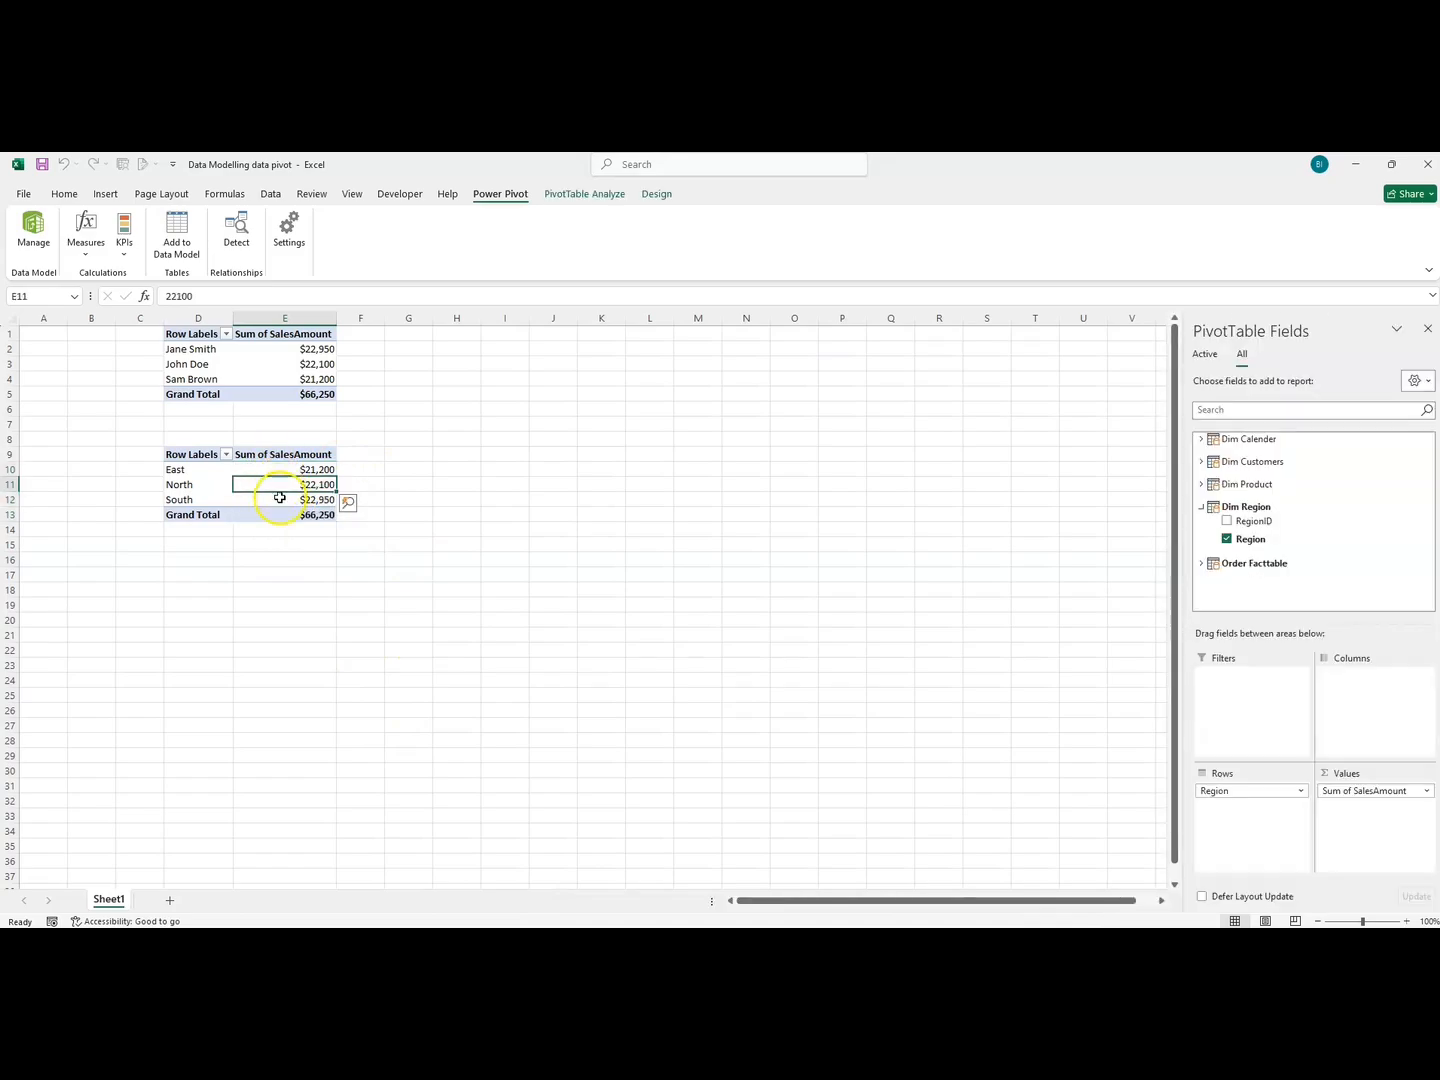
pyautogui.click(281, 504)
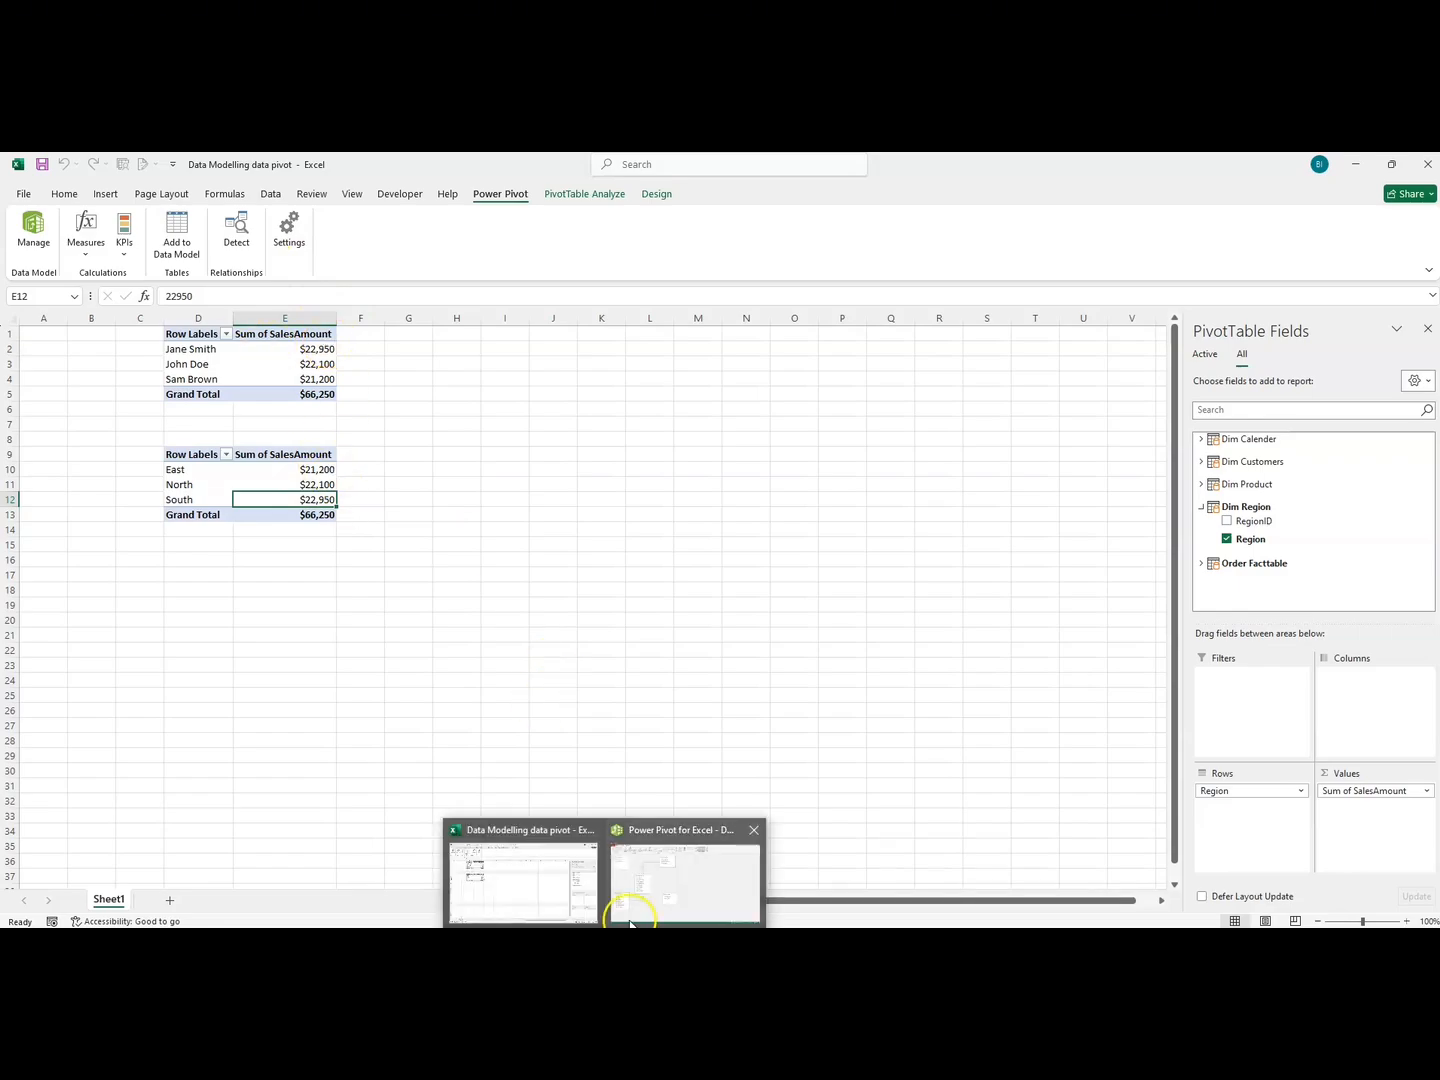
# - Open the recent workbook Data Modelling Data from Excel and view its Sub Category sheet
pyautogui.click(653, 888)
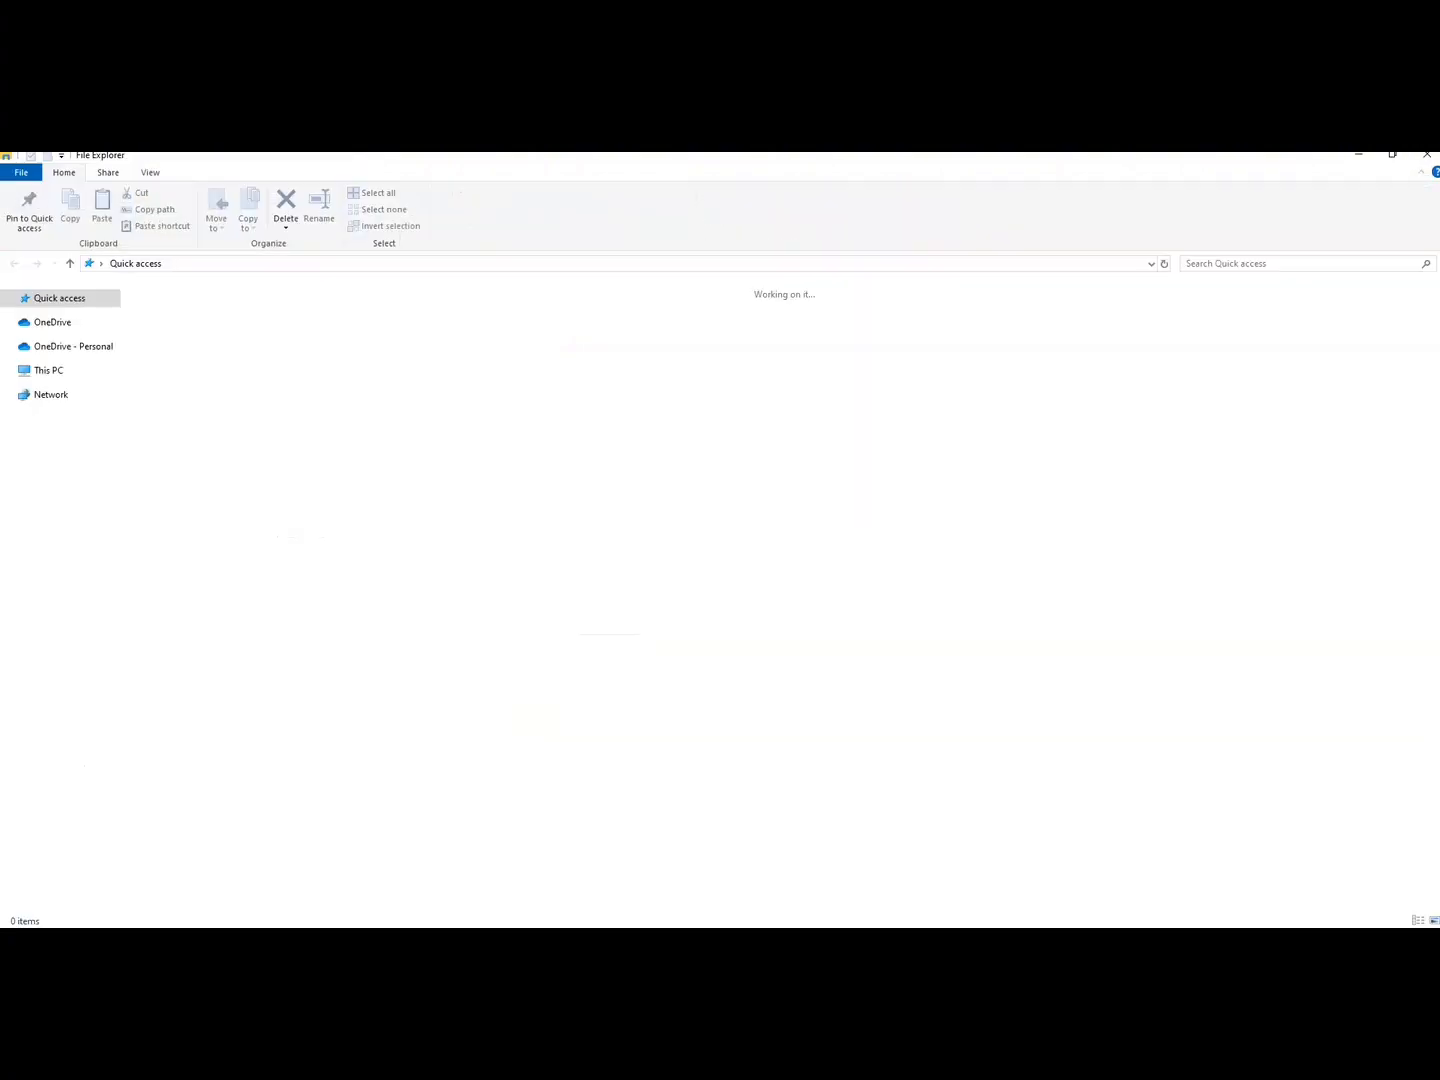
pyautogui.moveTo(604, 940)
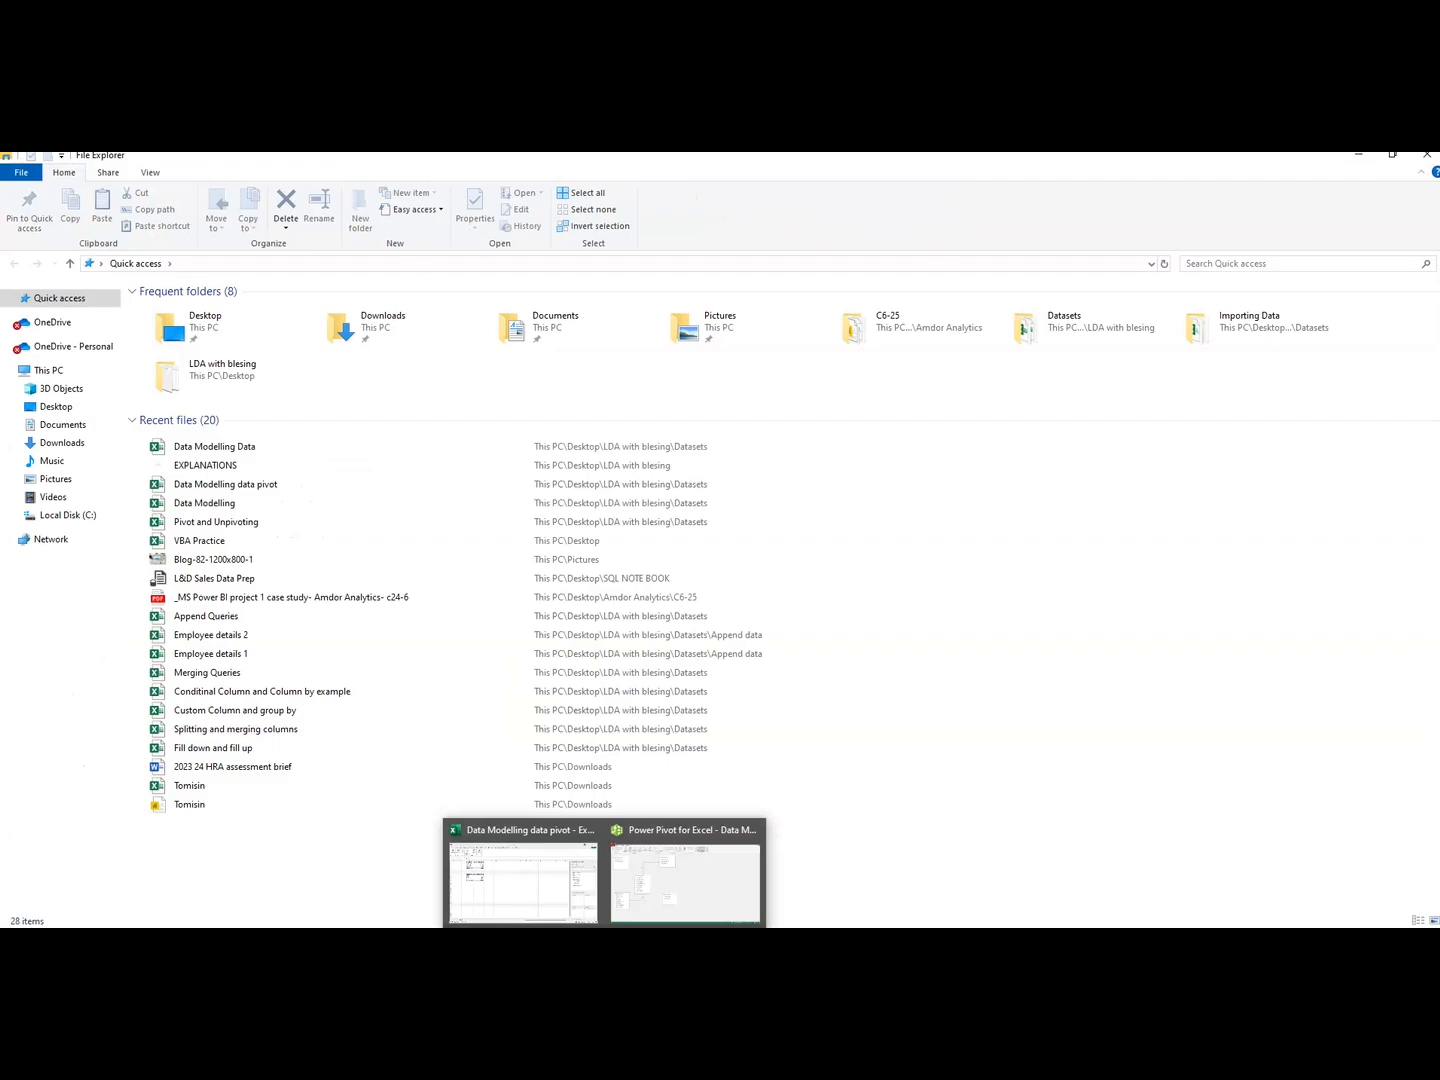
pyautogui.click(540, 911)
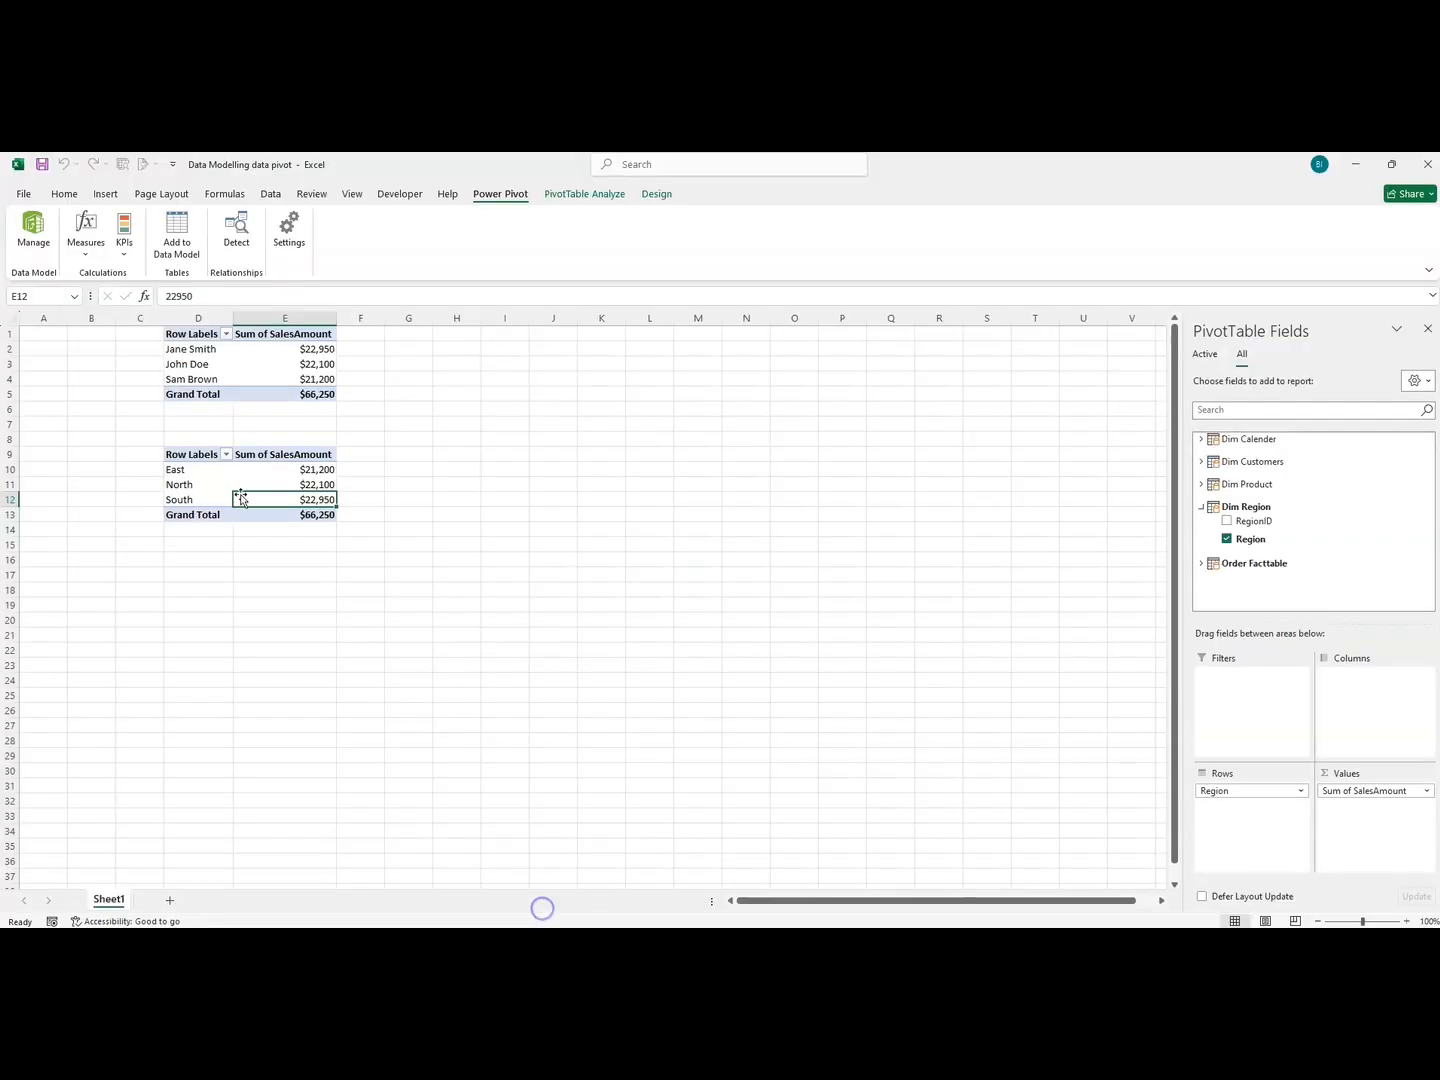
pyautogui.click(20, 196)
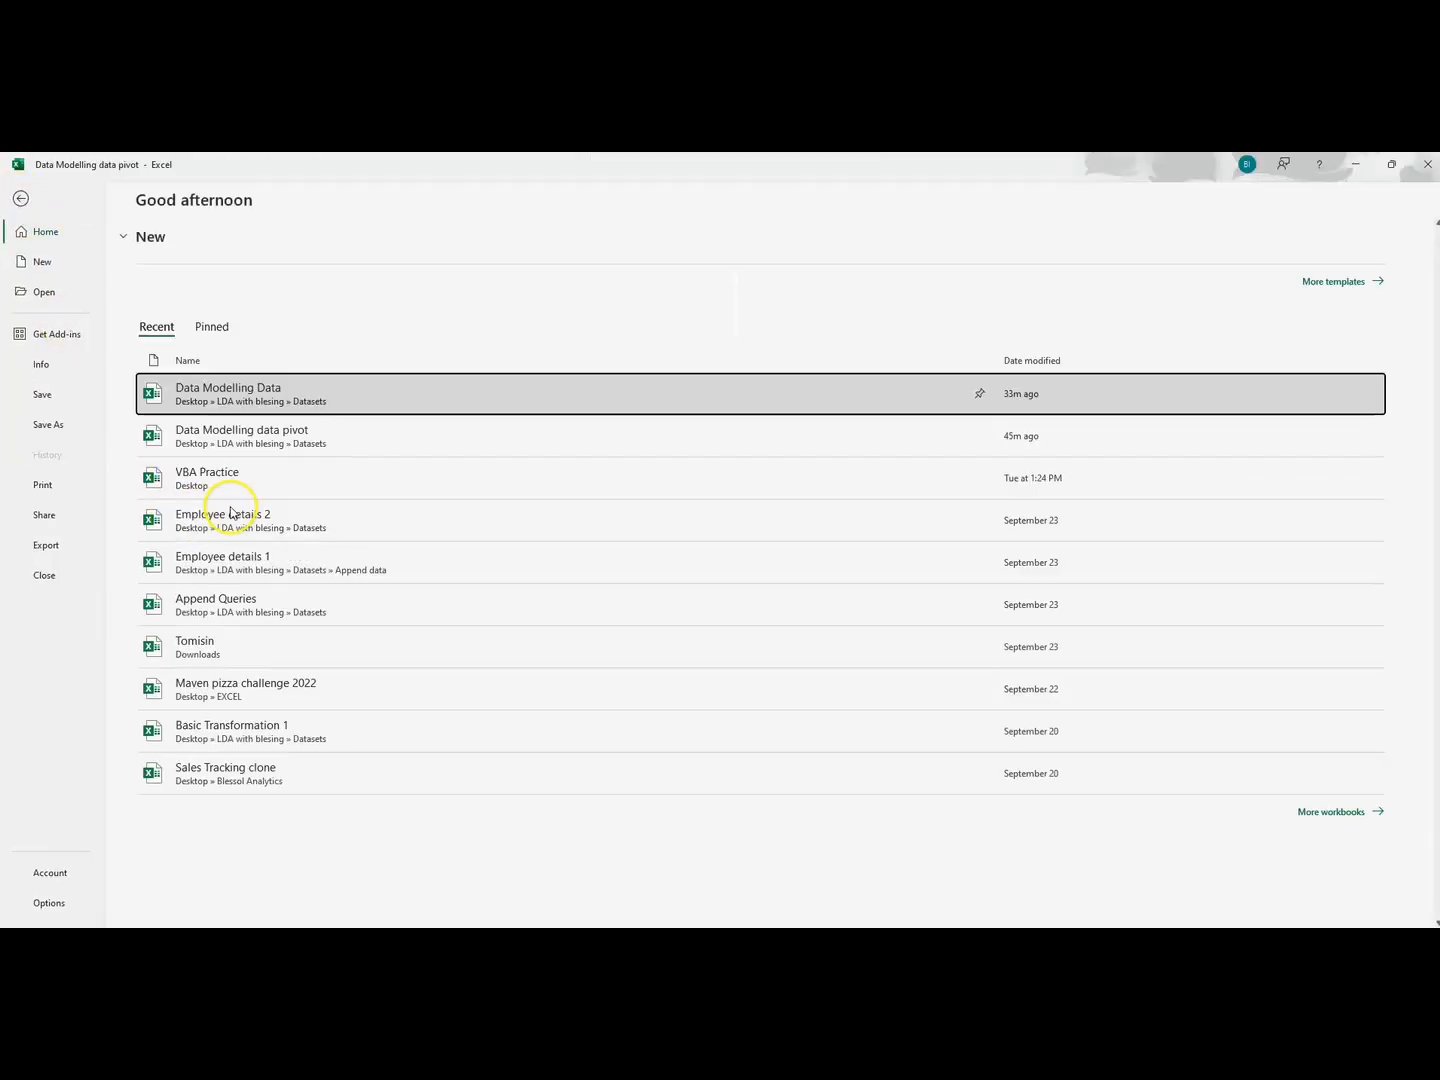
pyautogui.press('Return')
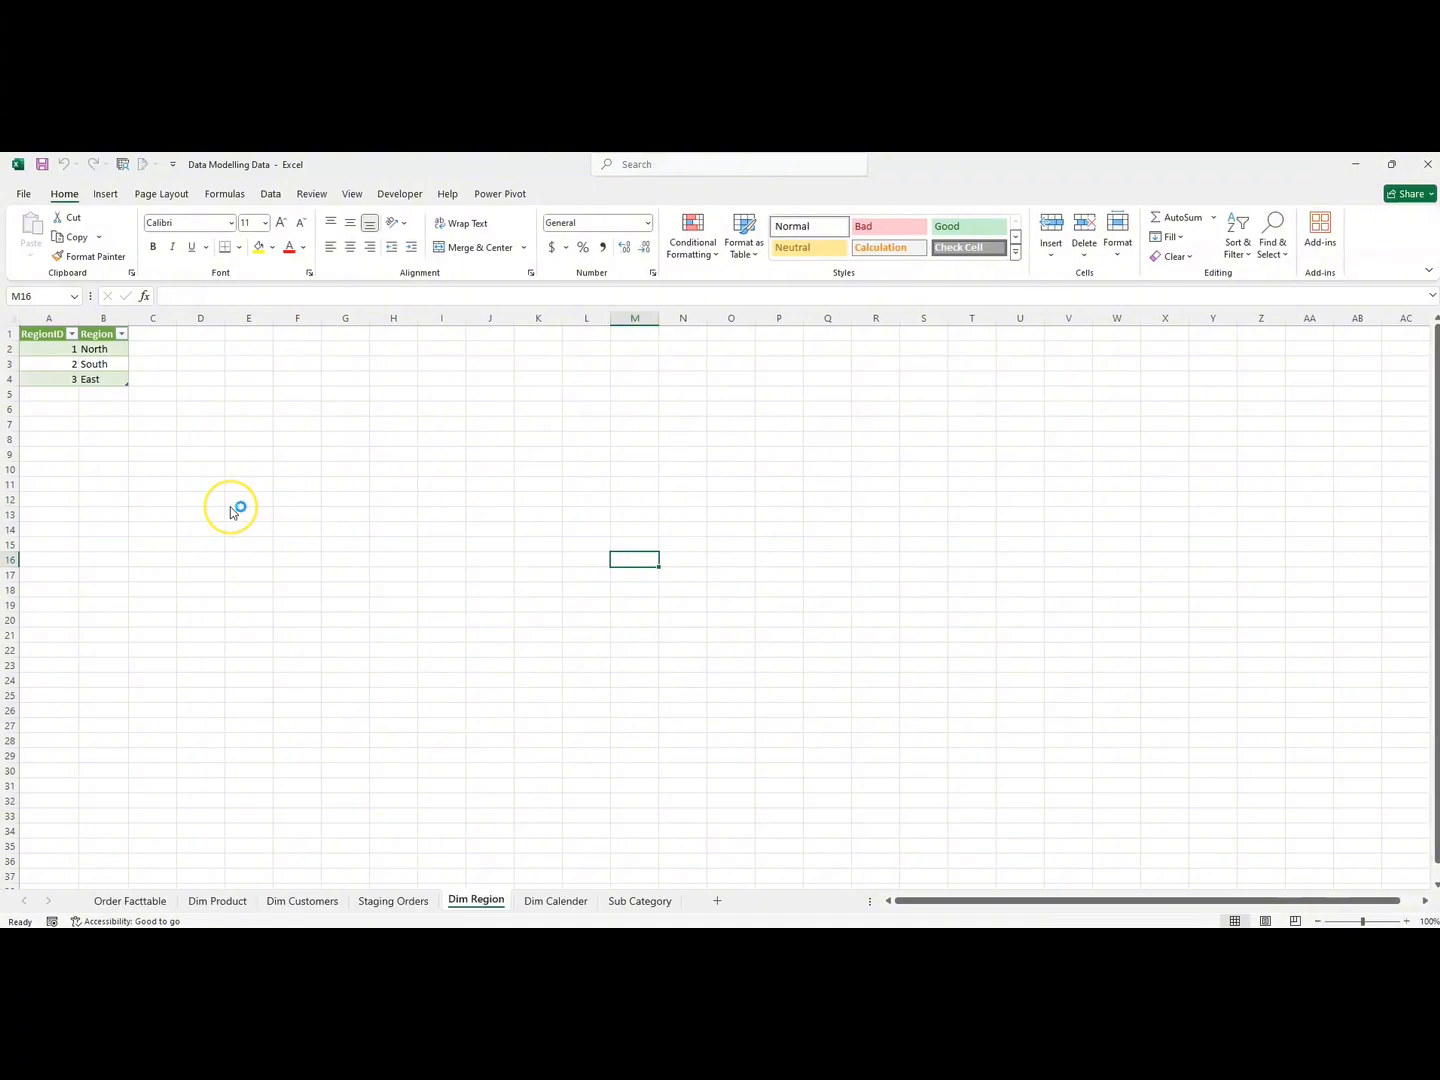
pyautogui.click(636, 901)
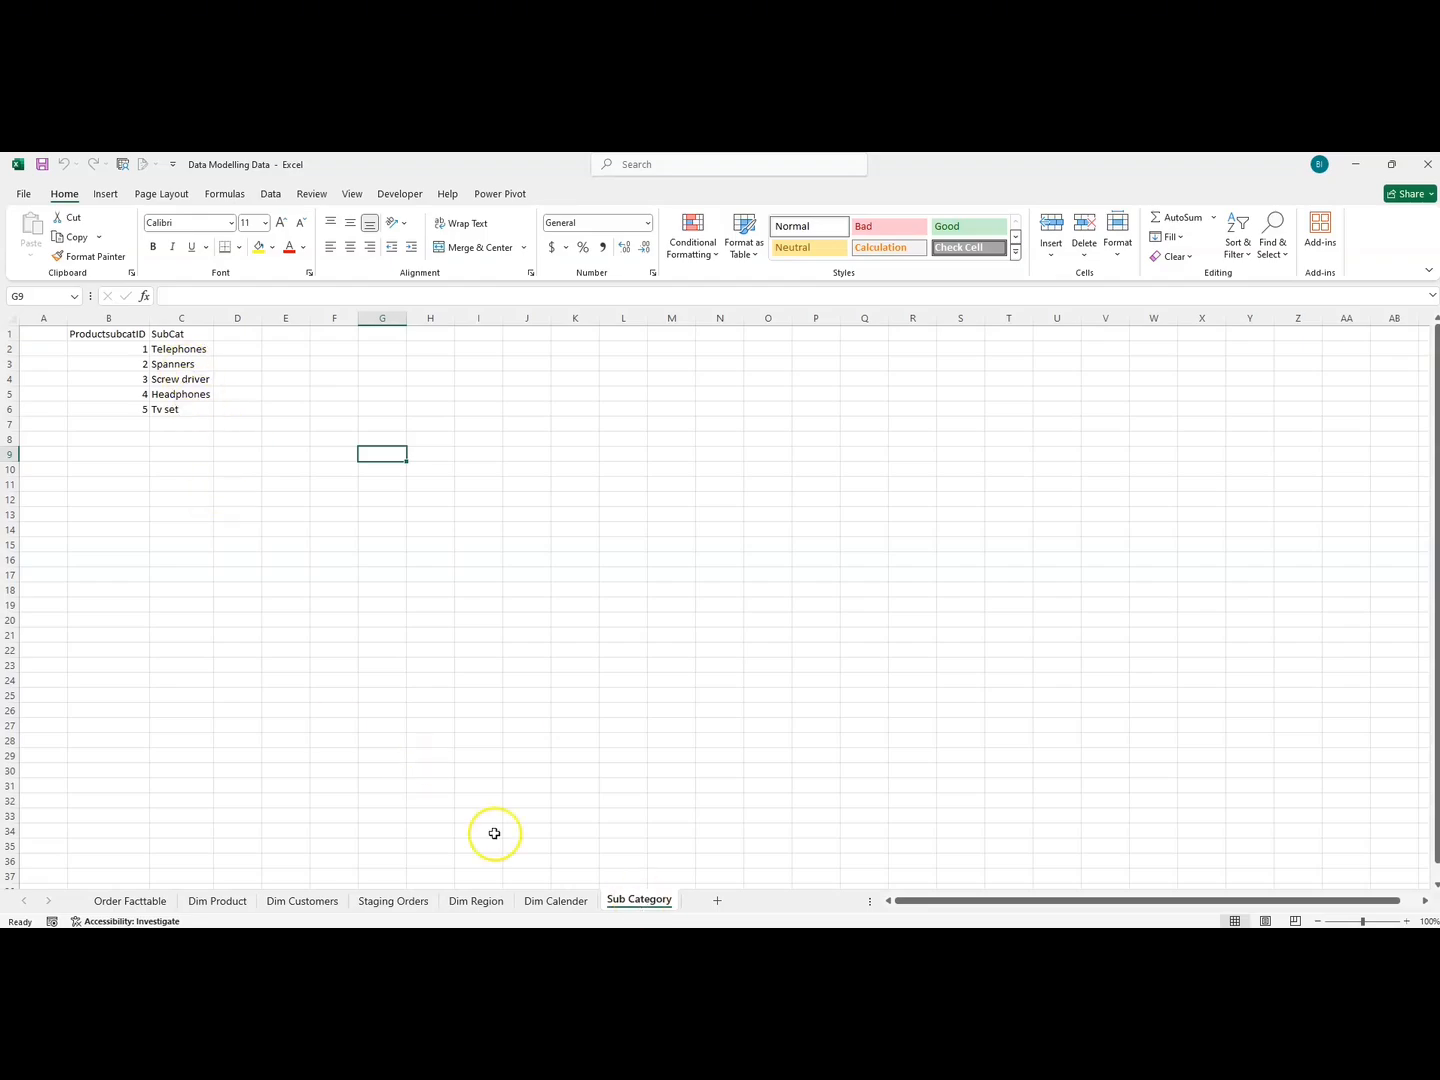
# - Add a column headed SubCatID to the Dim Product table, directly after Category
pyautogui.click(213, 903)
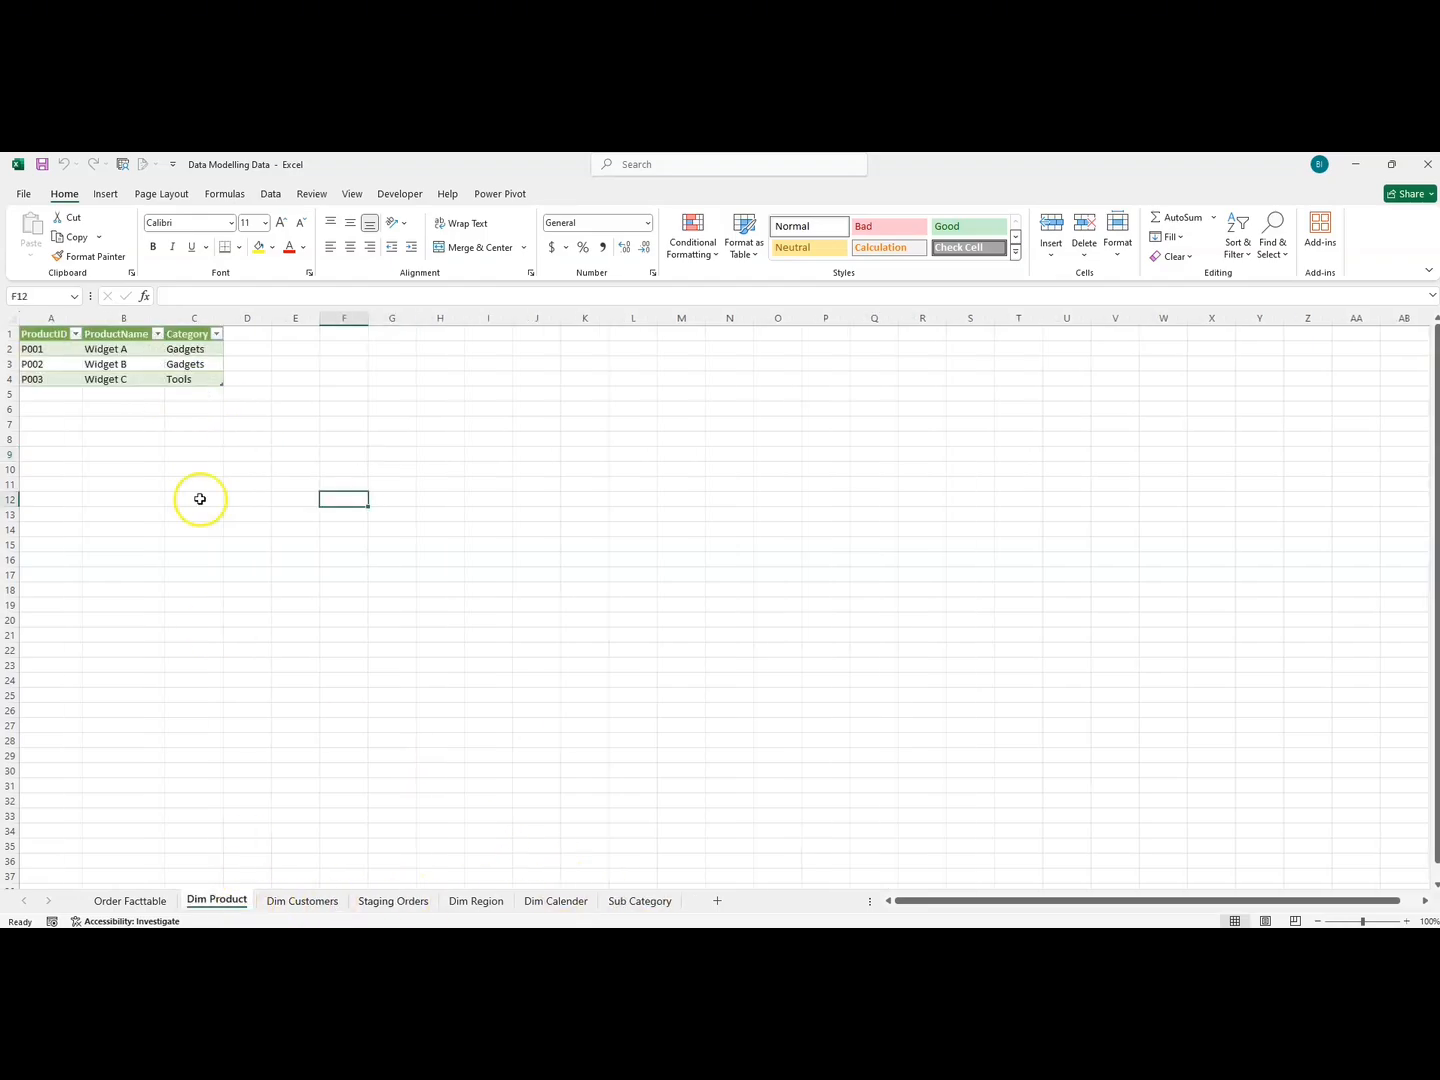
pyautogui.click(193, 316)
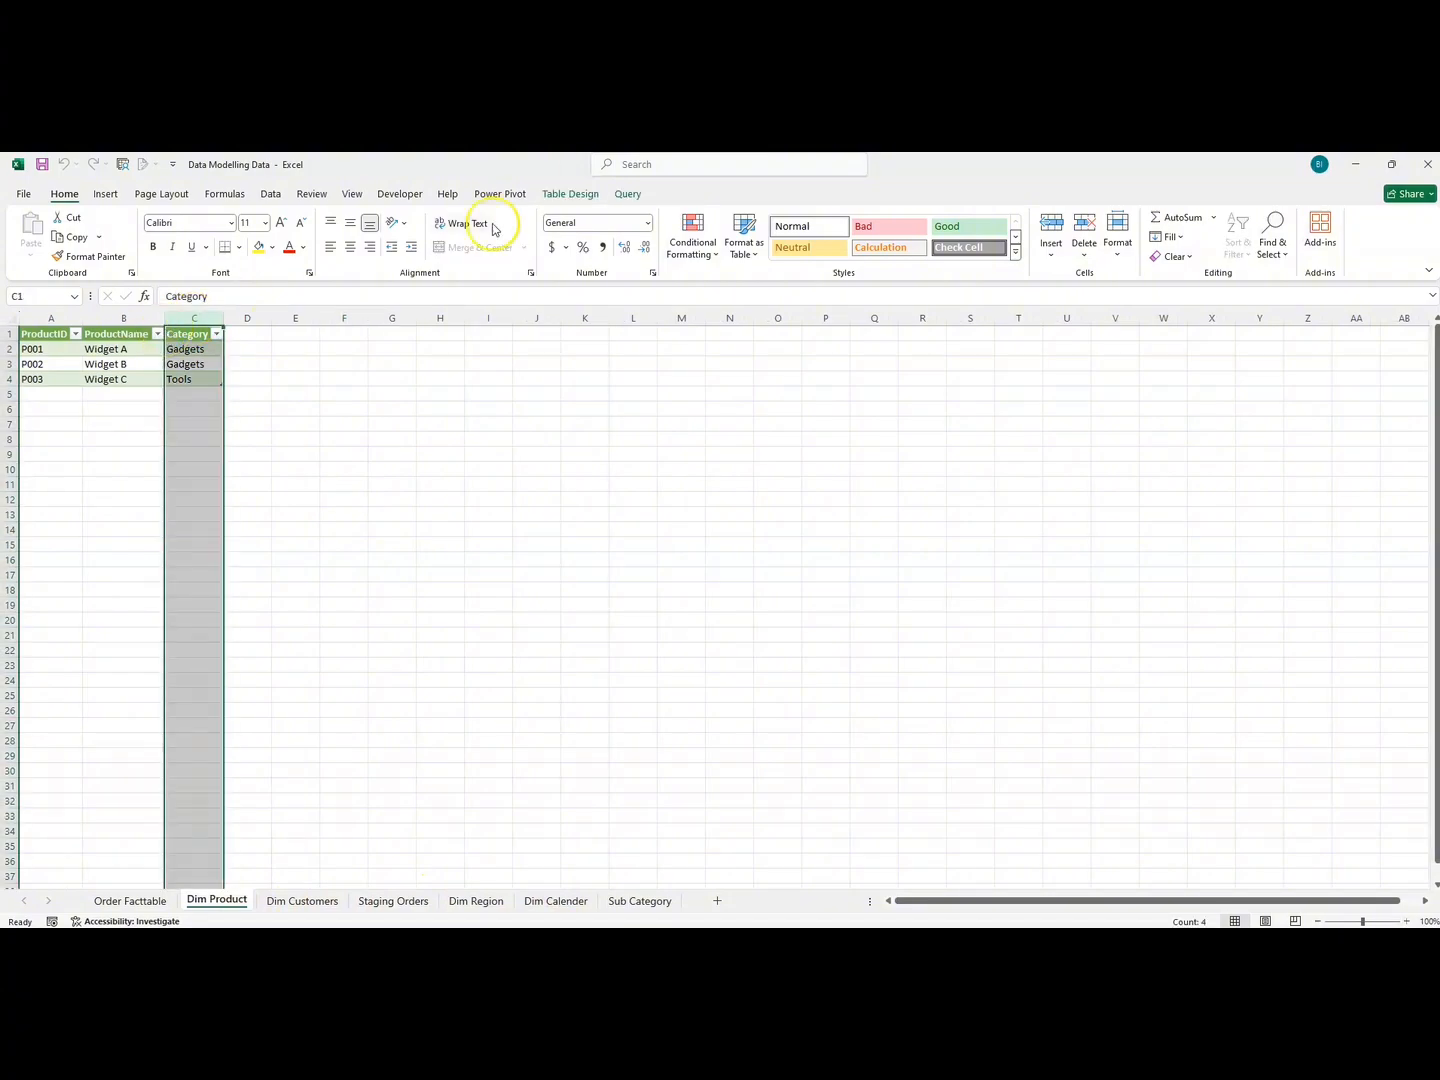
pyautogui.click(544, 194)
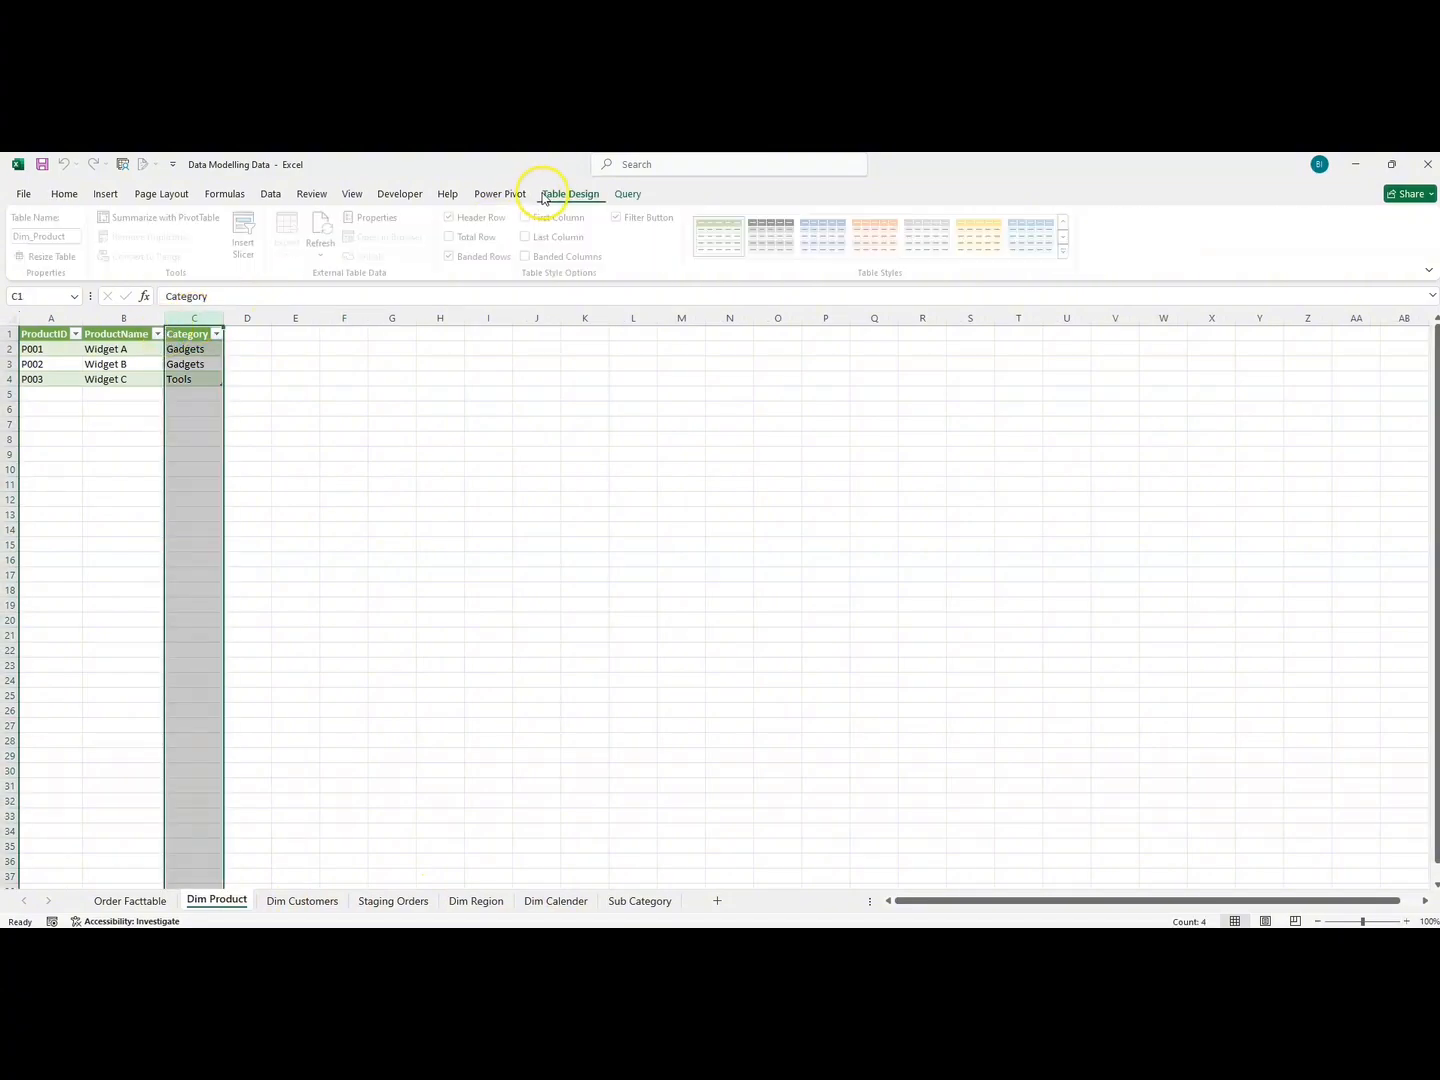
pyautogui.click(237, 336)
pyautogui.write('S')
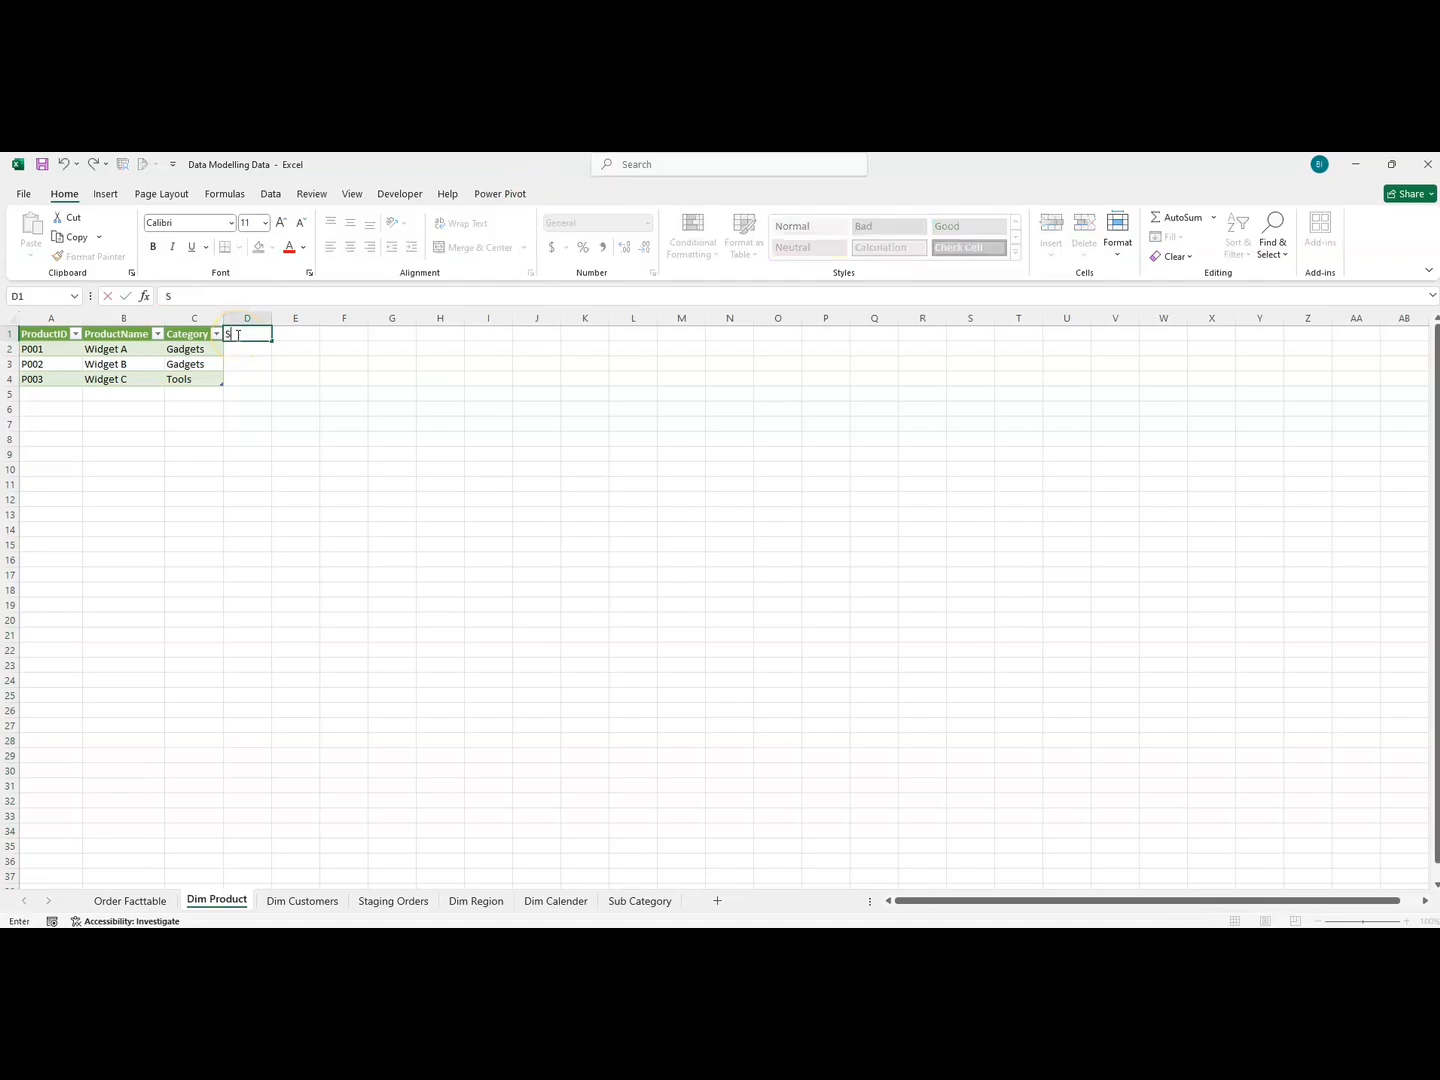
pyautogui.write('ubCatID')
pyautogui.press('Return')
# - Enter the SubCatID values 1, 2 and 3 for products P001, P002 and P003
pyautogui.write('1')
pyautogui.press('Return')
pyautogui.write('2')
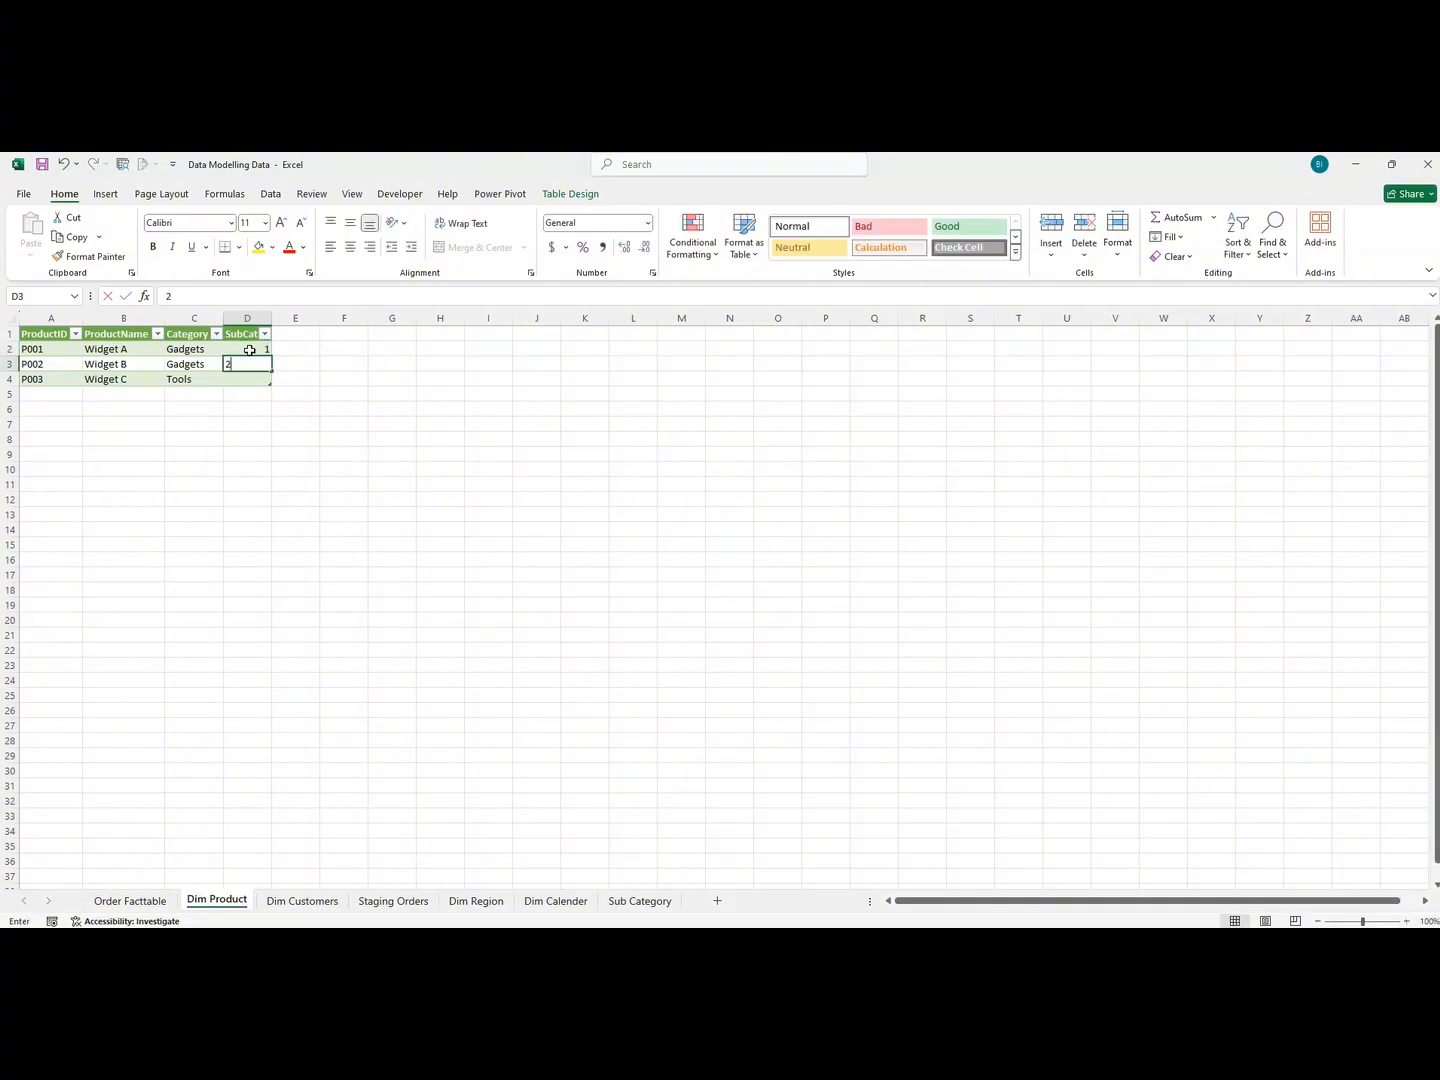
pyautogui.press('Return')
pyautogui.write('3')
pyautogui.press('Return')
pyautogui.click(321, 408)
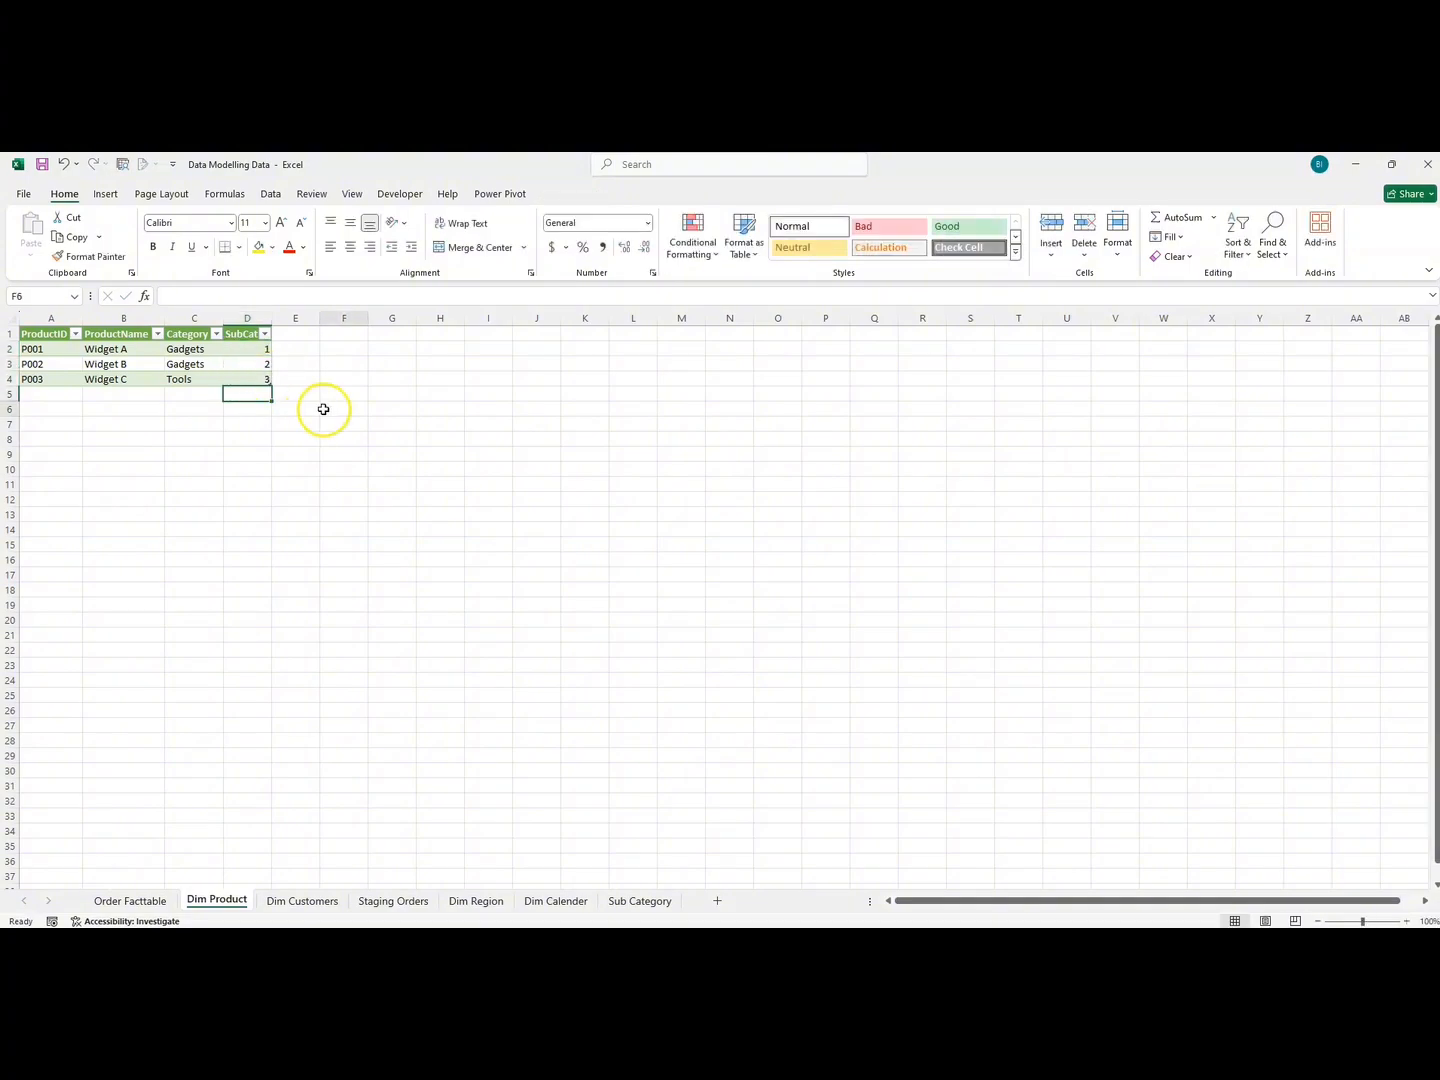
# - Examine the ProductsubcatID and SubCat headers on the Sub Category sheet
pyautogui.click(640, 901)
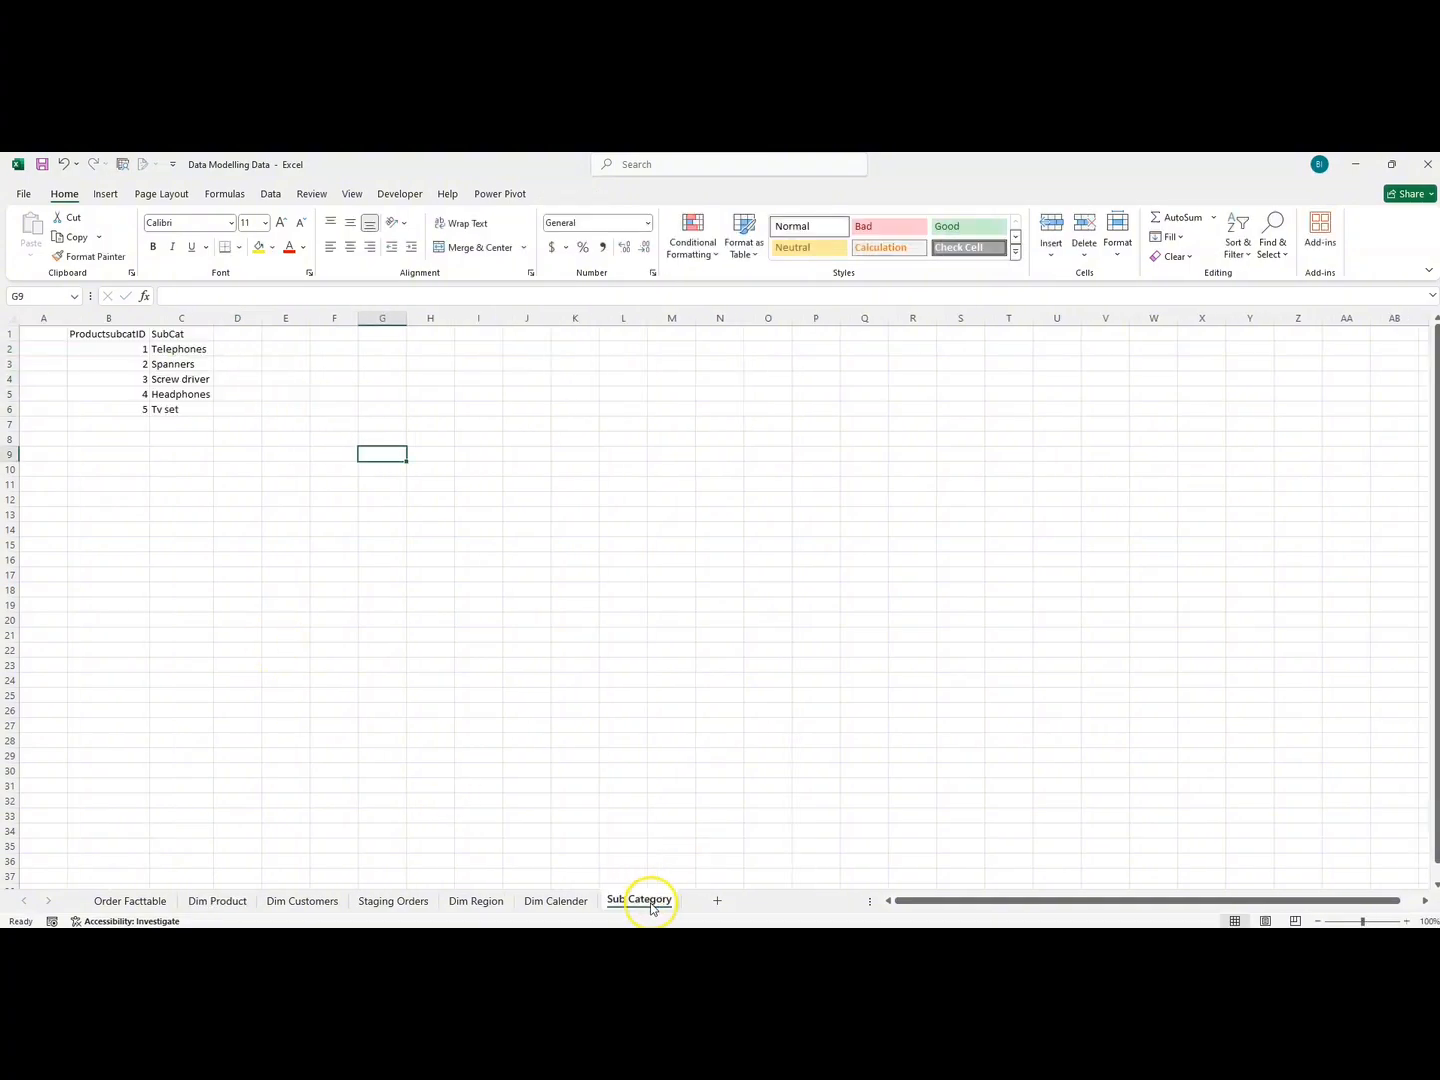
pyautogui.click(78, 337)
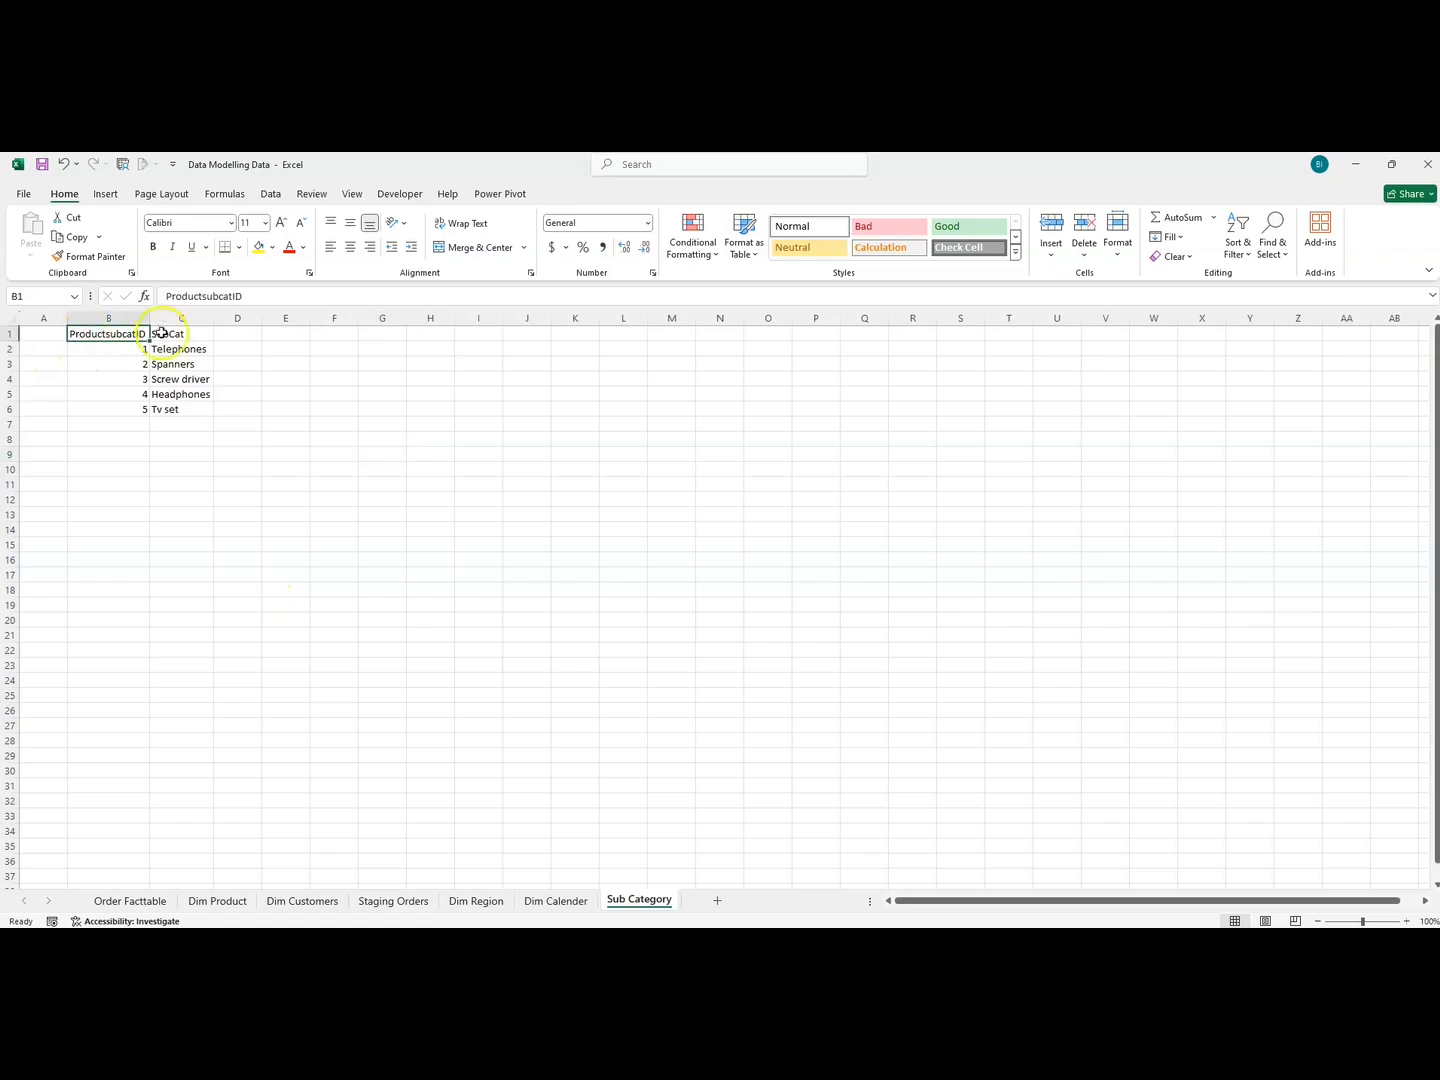
pyautogui.click(176, 334)
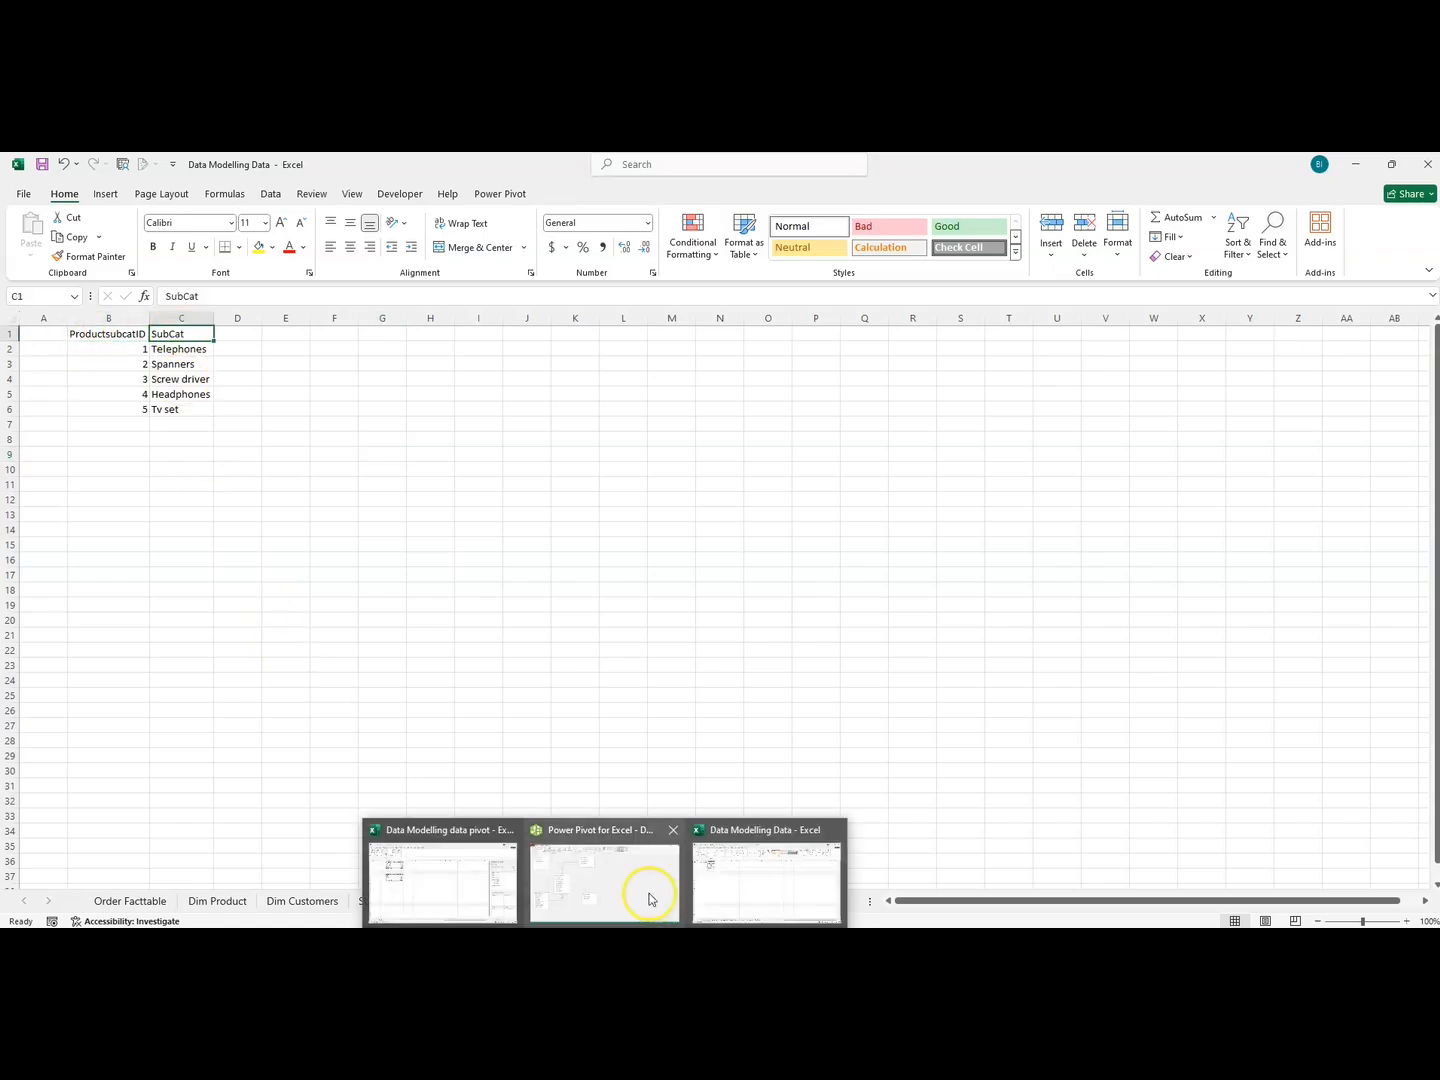
# - Switch to Power Pivot, start a table import from an Excel file and choose Data Modelling Data in the Datasets folder as source
pyautogui.click(649, 899)
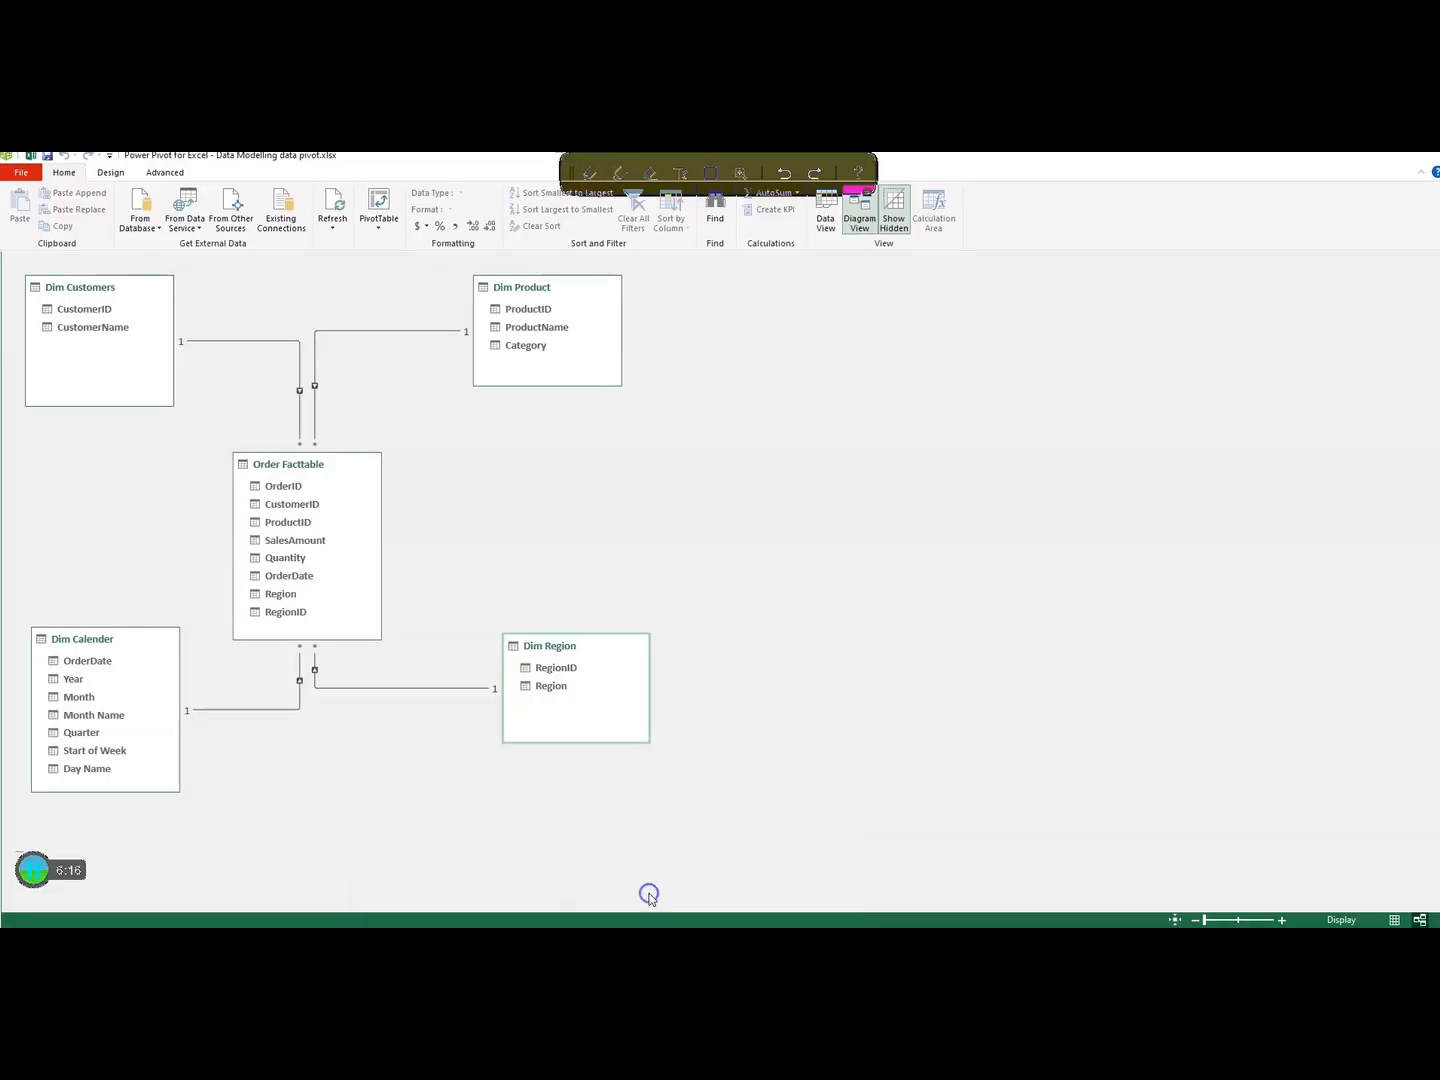
pyautogui.click(243, 218)
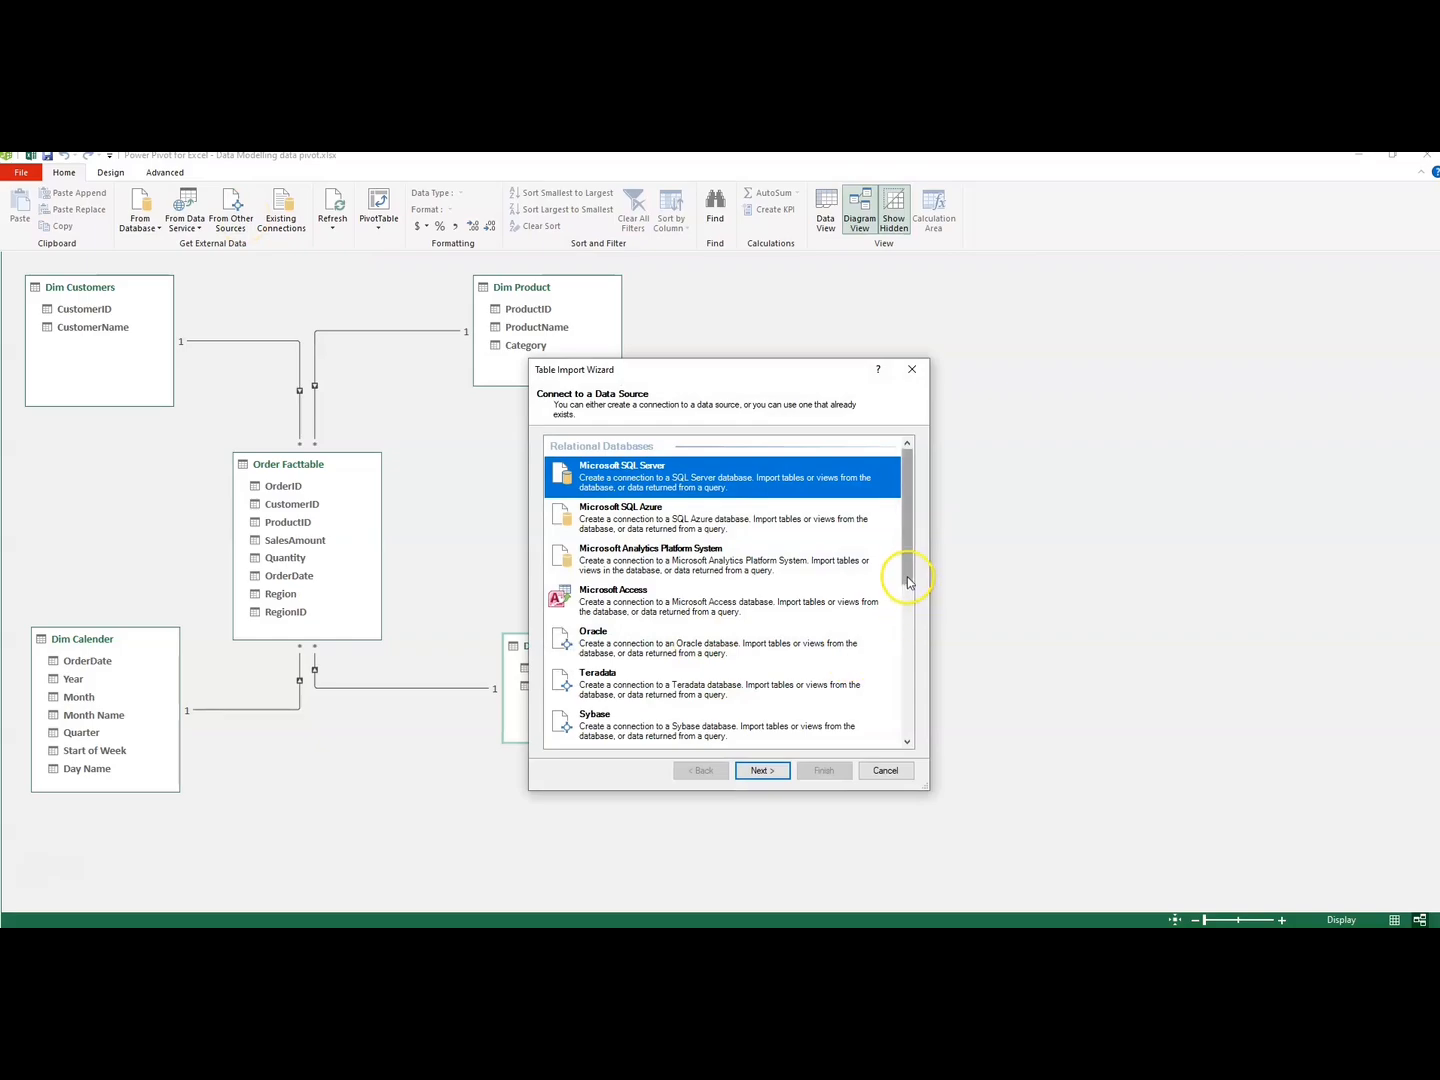
pyautogui.moveTo(908, 580); pyautogui.dragTo(912, 761)
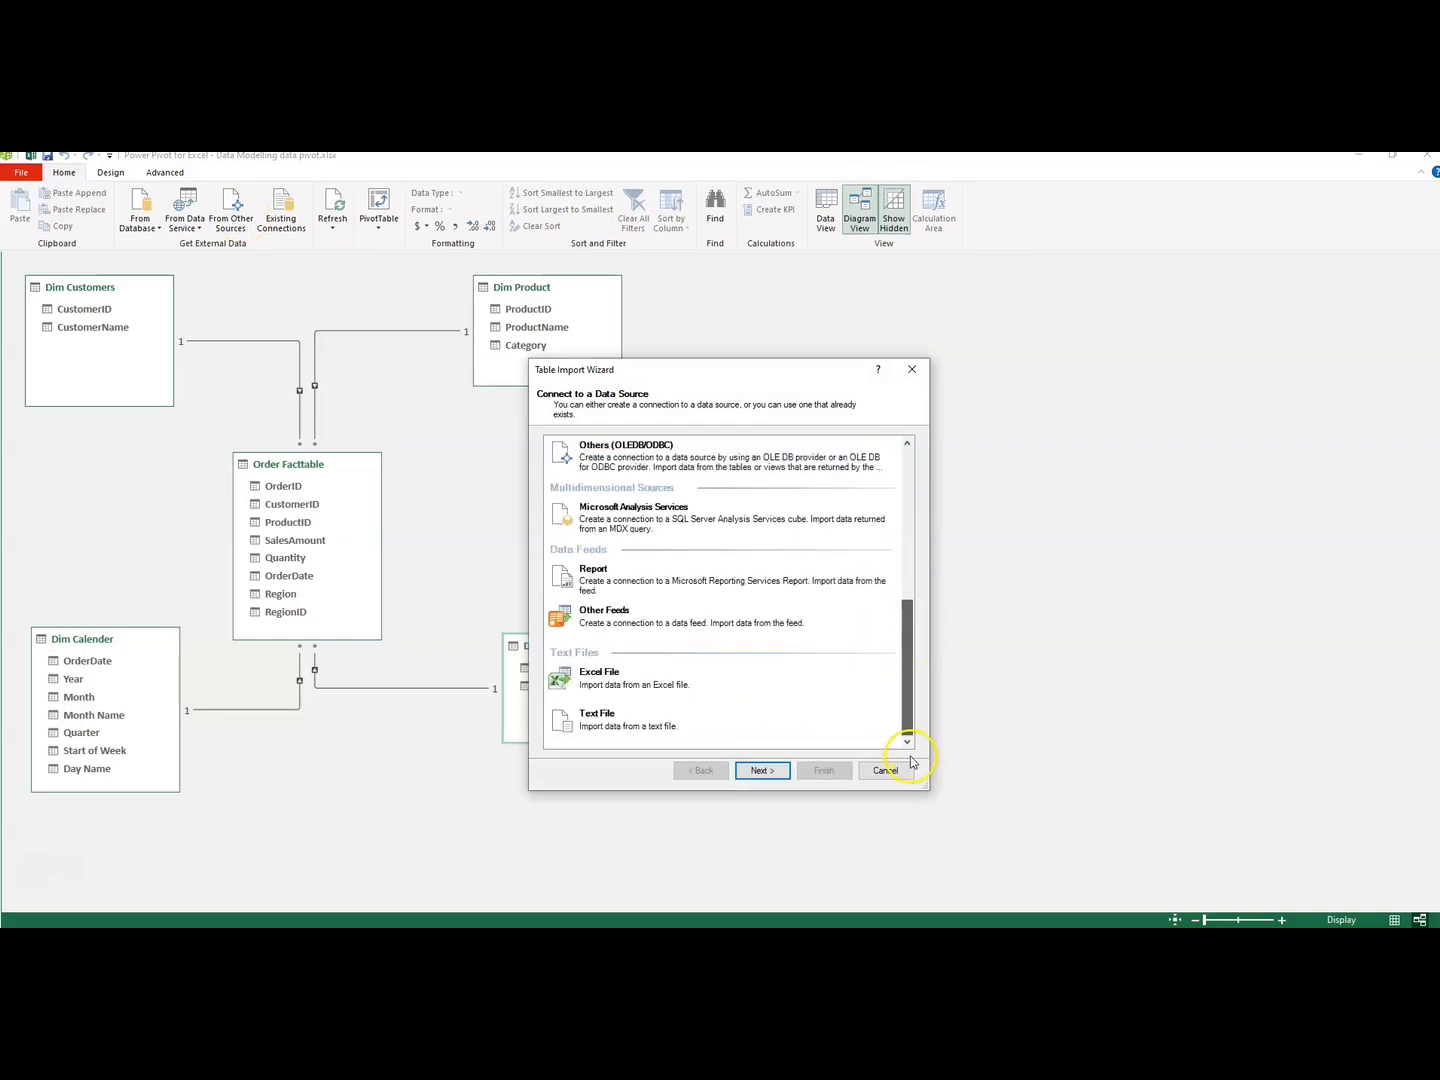
pyautogui.click(594, 686)
pyautogui.click(753, 772)
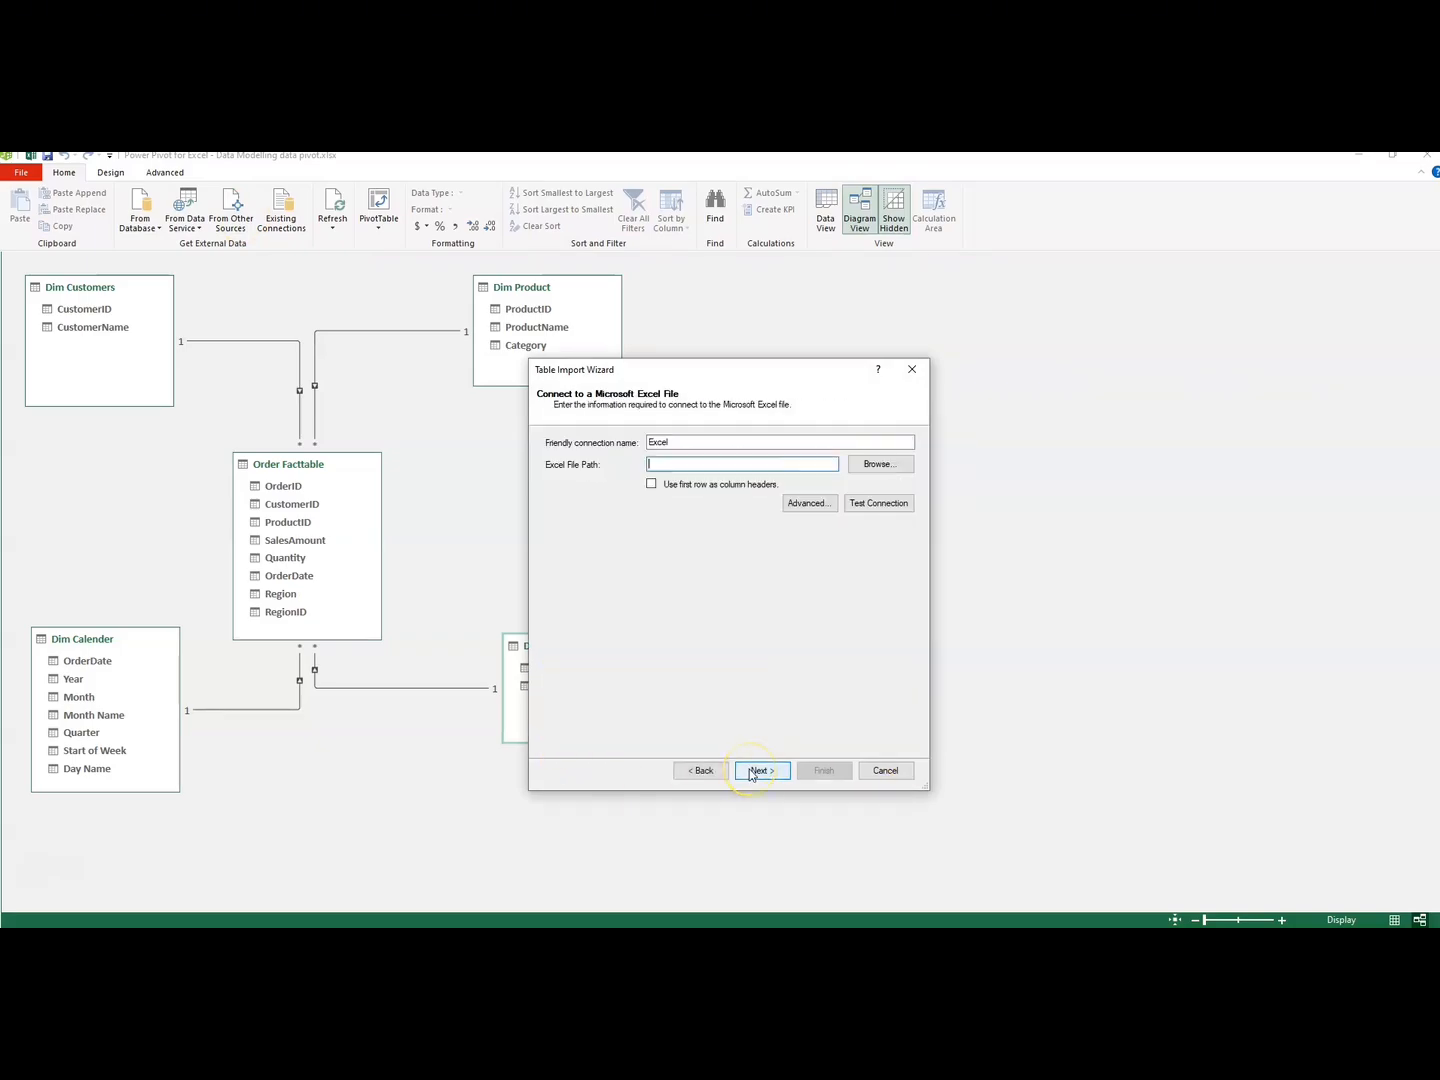
pyautogui.click(876, 464)
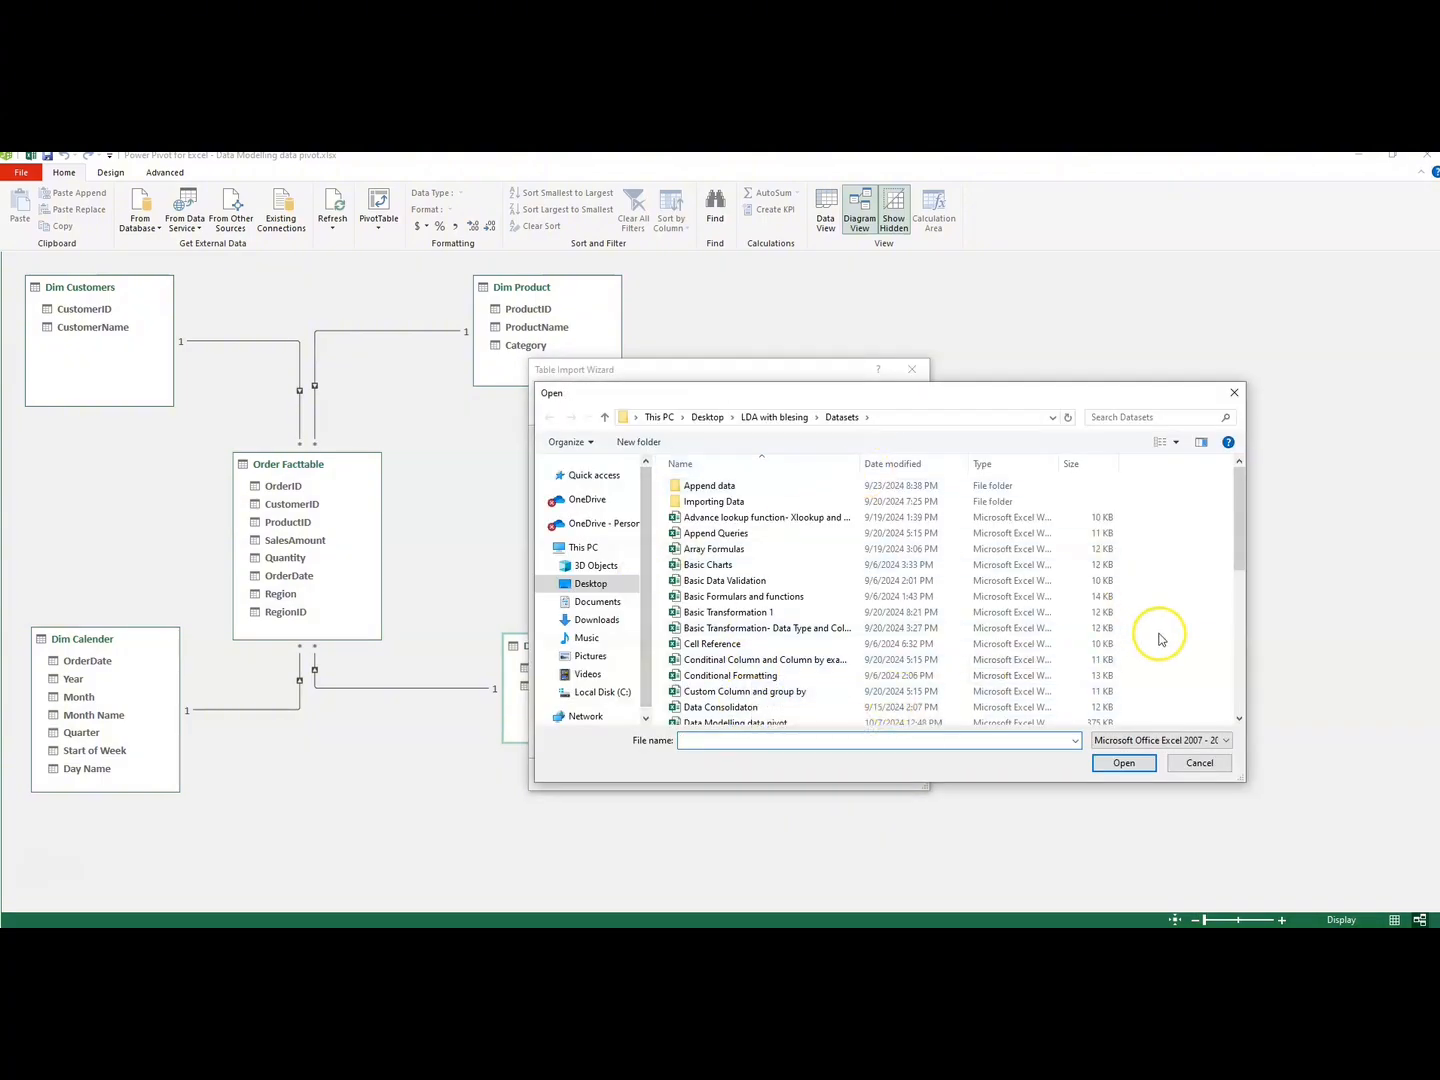
pyautogui.scroll(-3, 1238, 563)
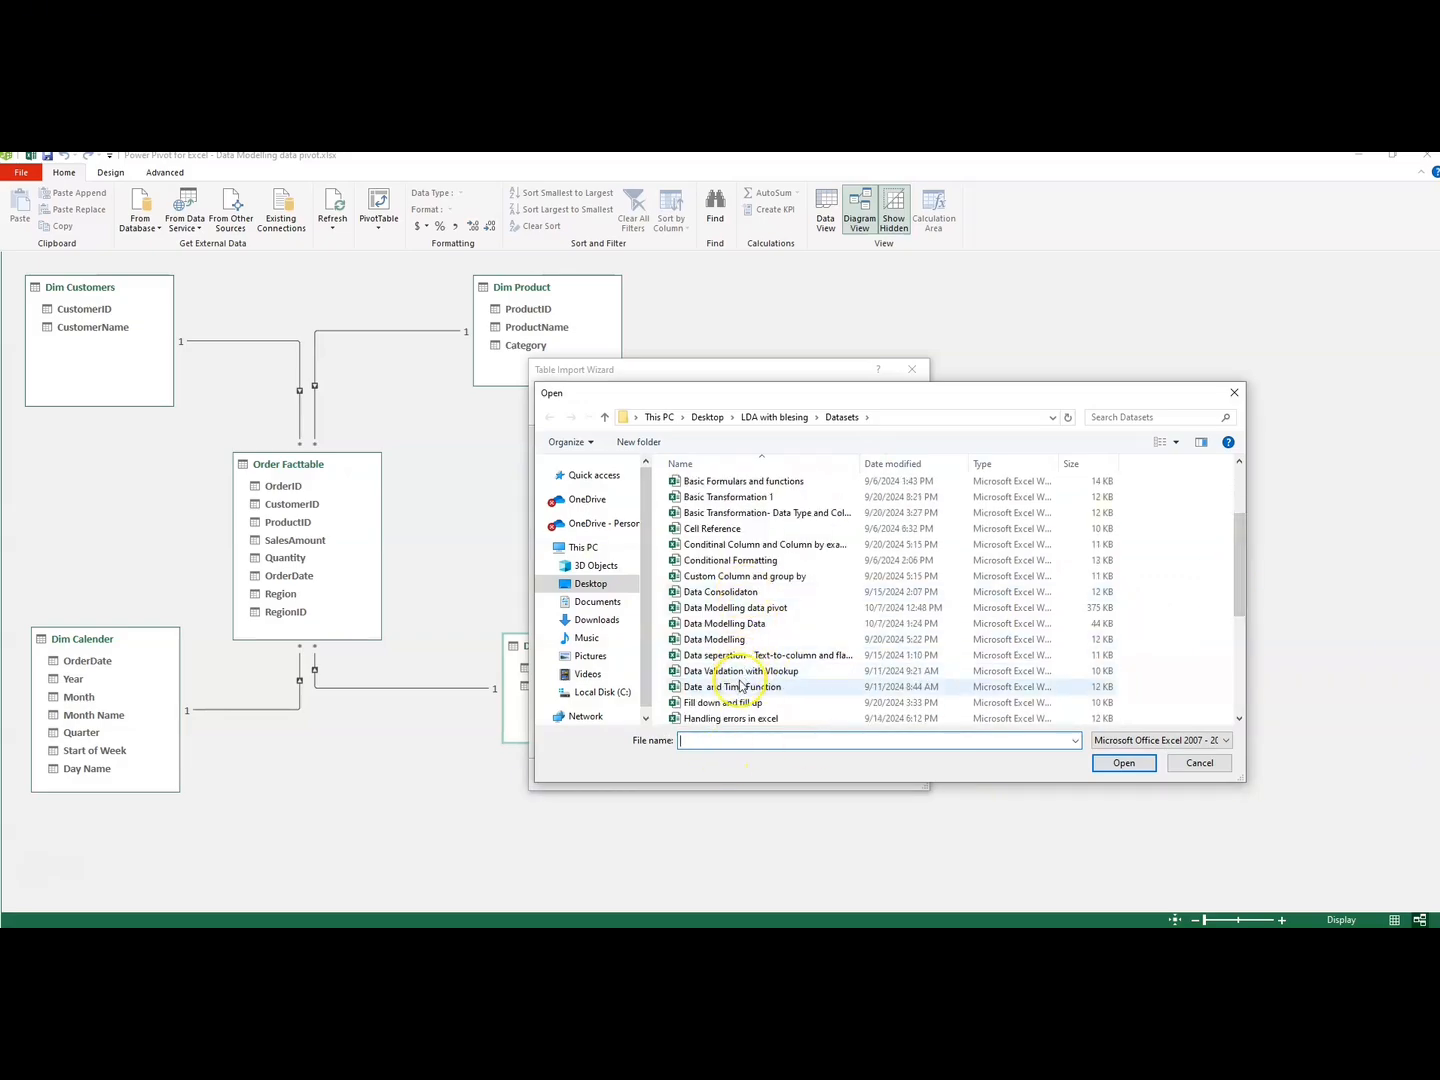
pyautogui.click(726, 624)
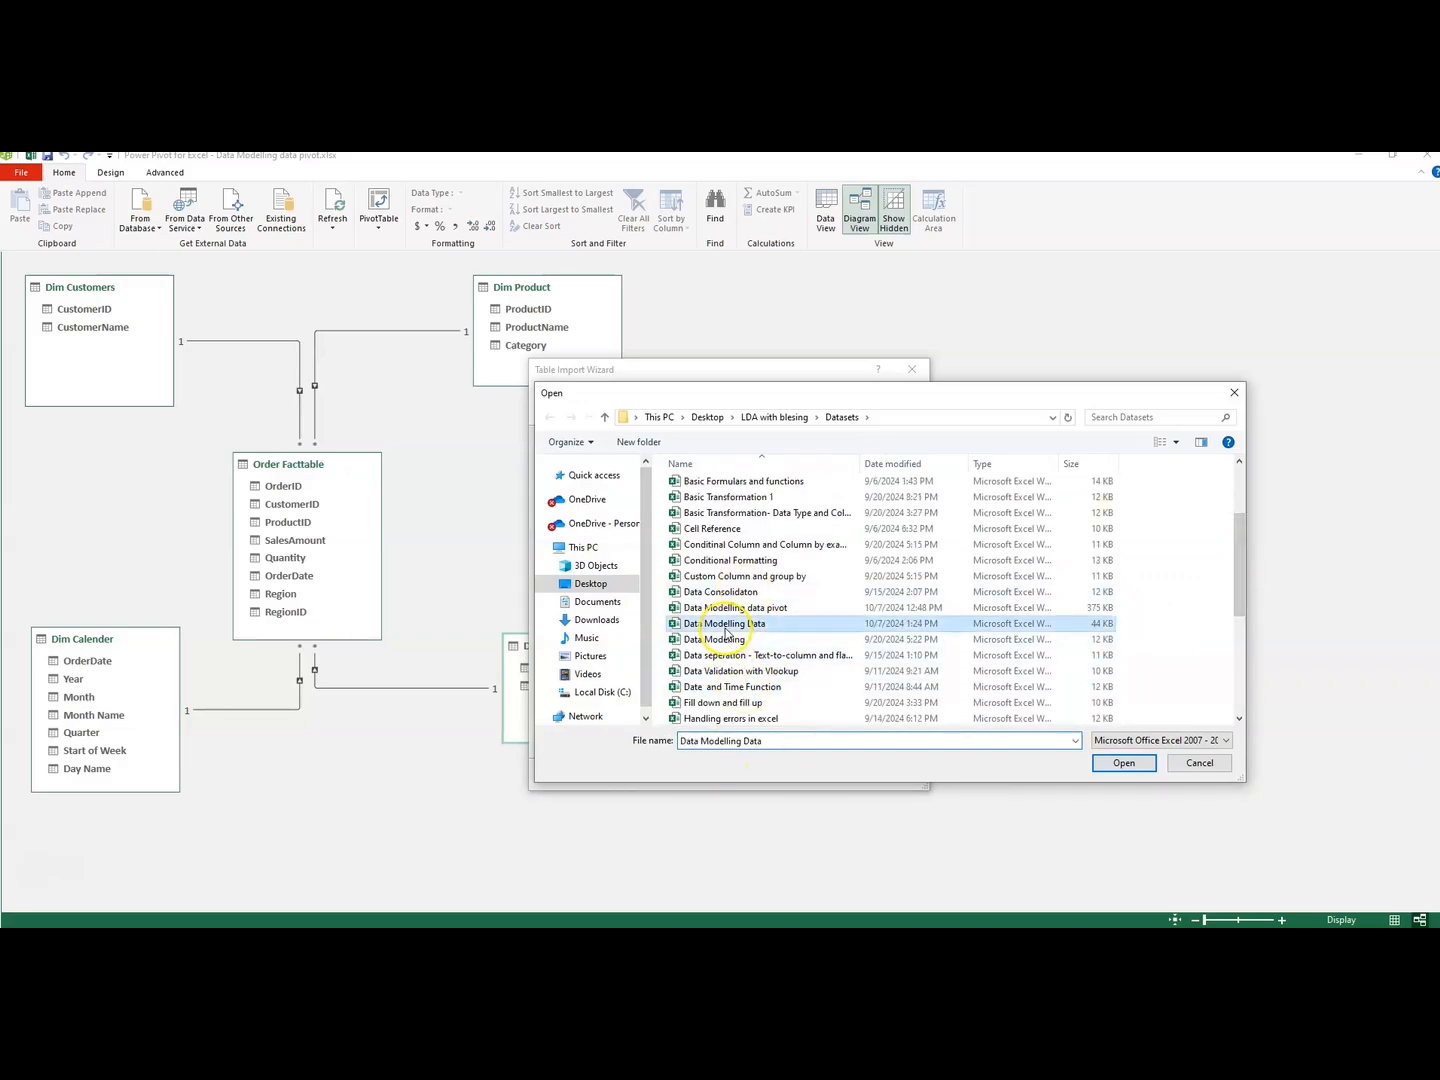
pyautogui.click(1115, 764)
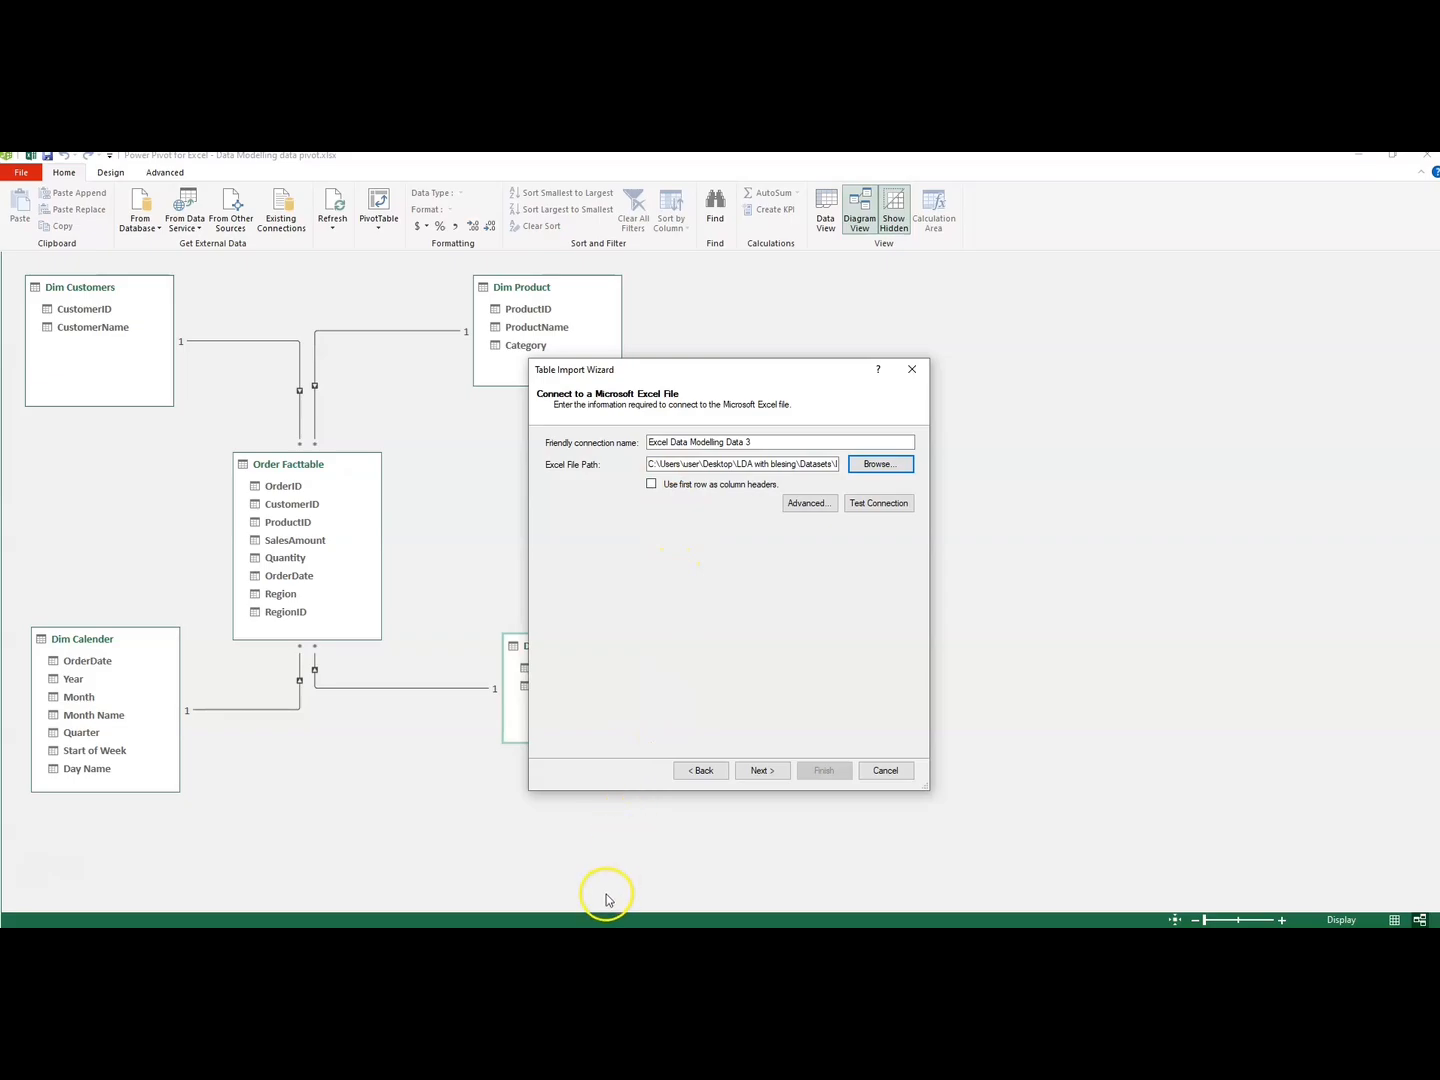
# - Switch back to the Data Modelling Data workbook in Excel and close it
pyautogui.moveTo(606, 937)
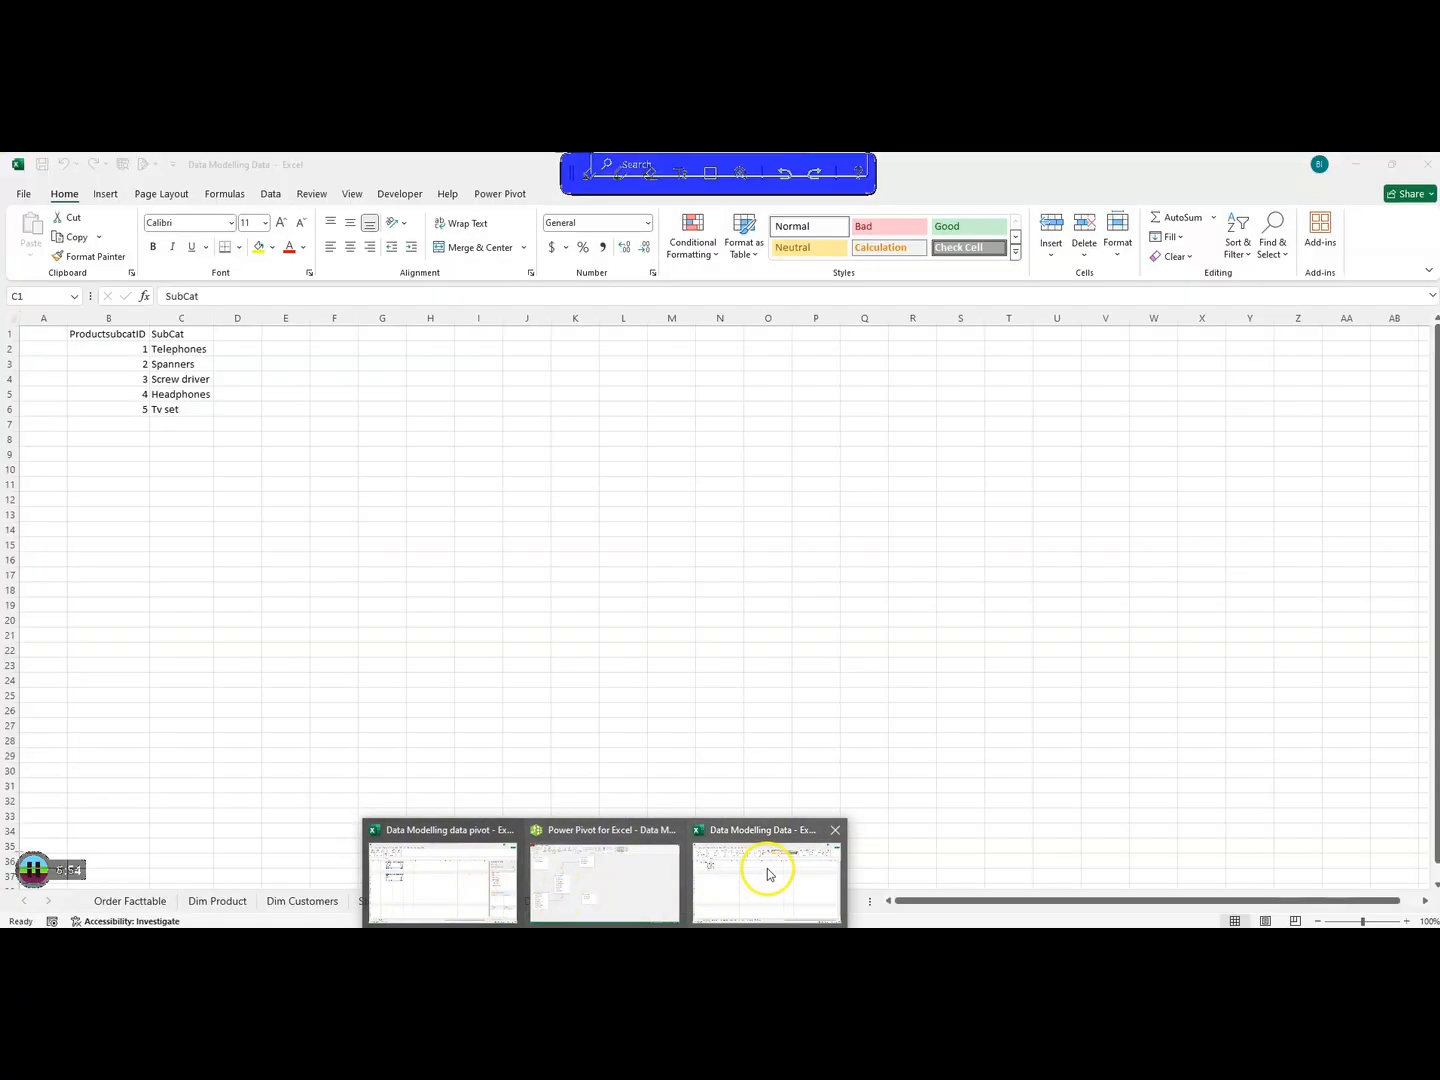
pyautogui.click(767, 870)
pyautogui.click(440, 695)
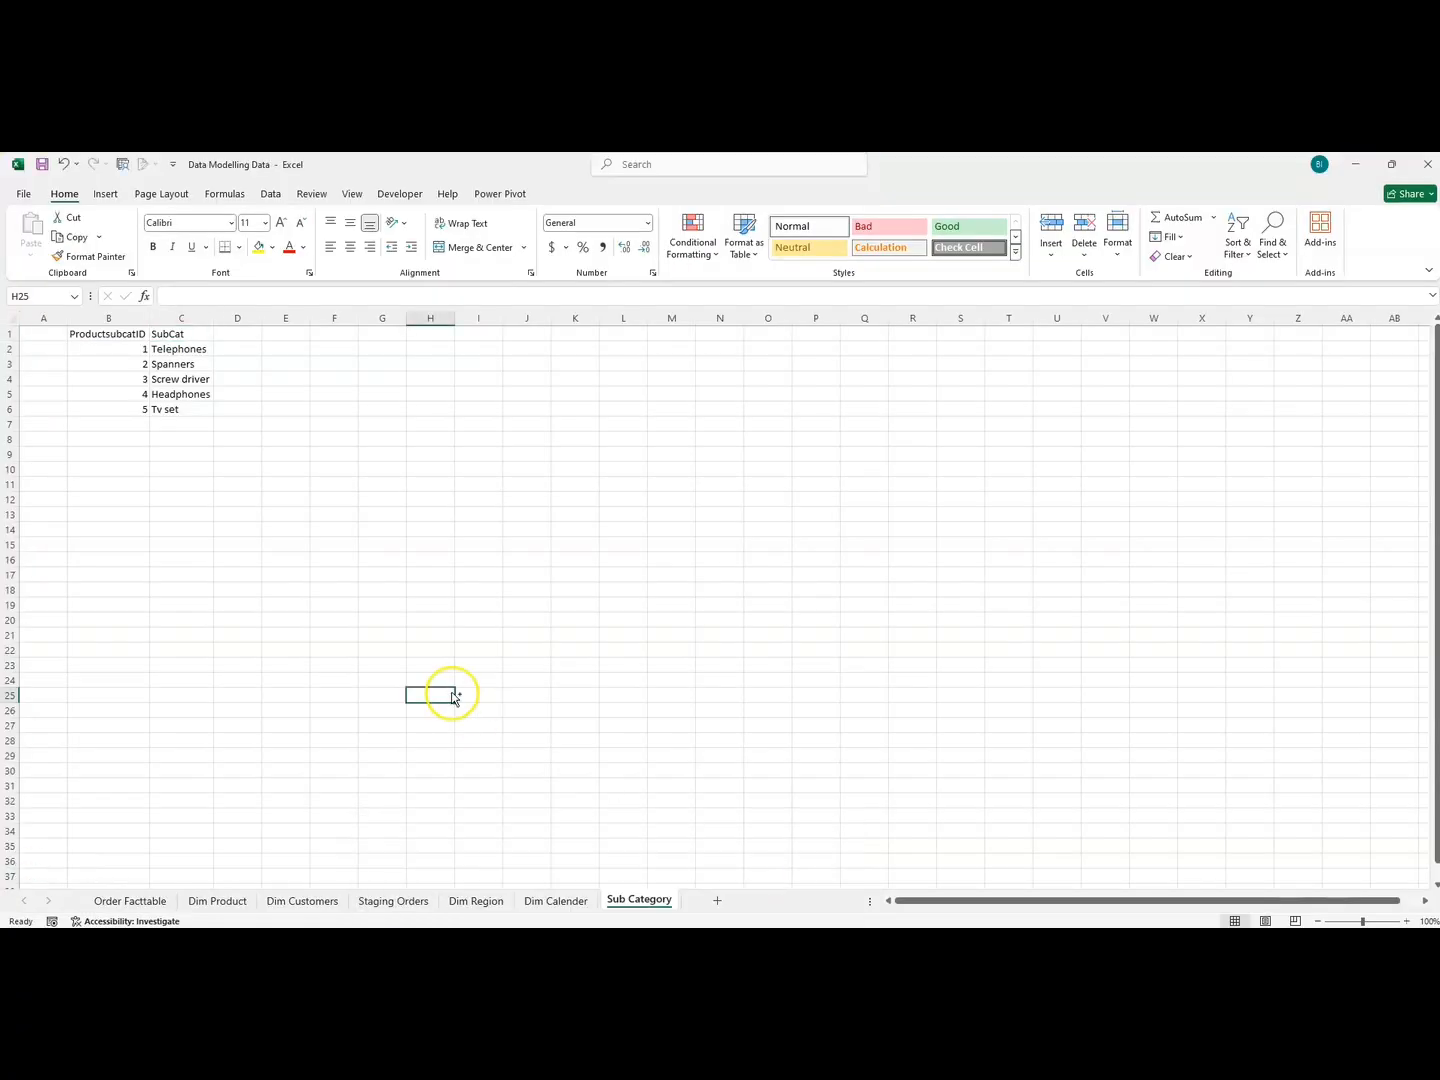
pyautogui.click(1427, 164)
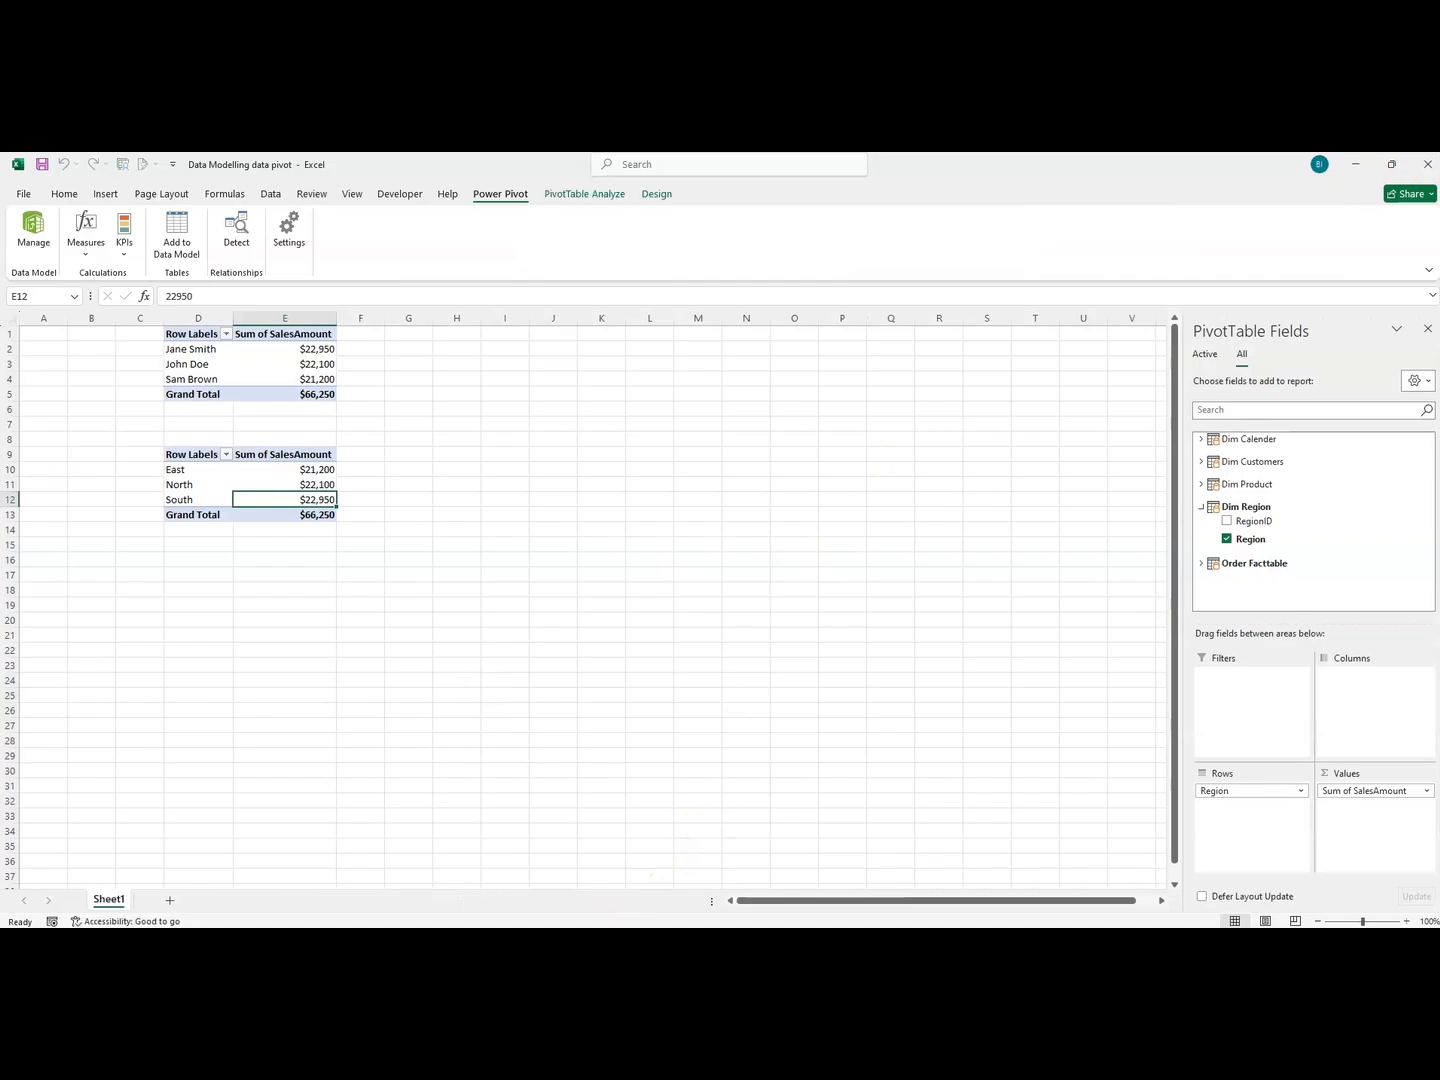
# - Return to the Power Pivot import, use the first row as column headers and continue to the list of source tables
pyautogui.click(642, 904)
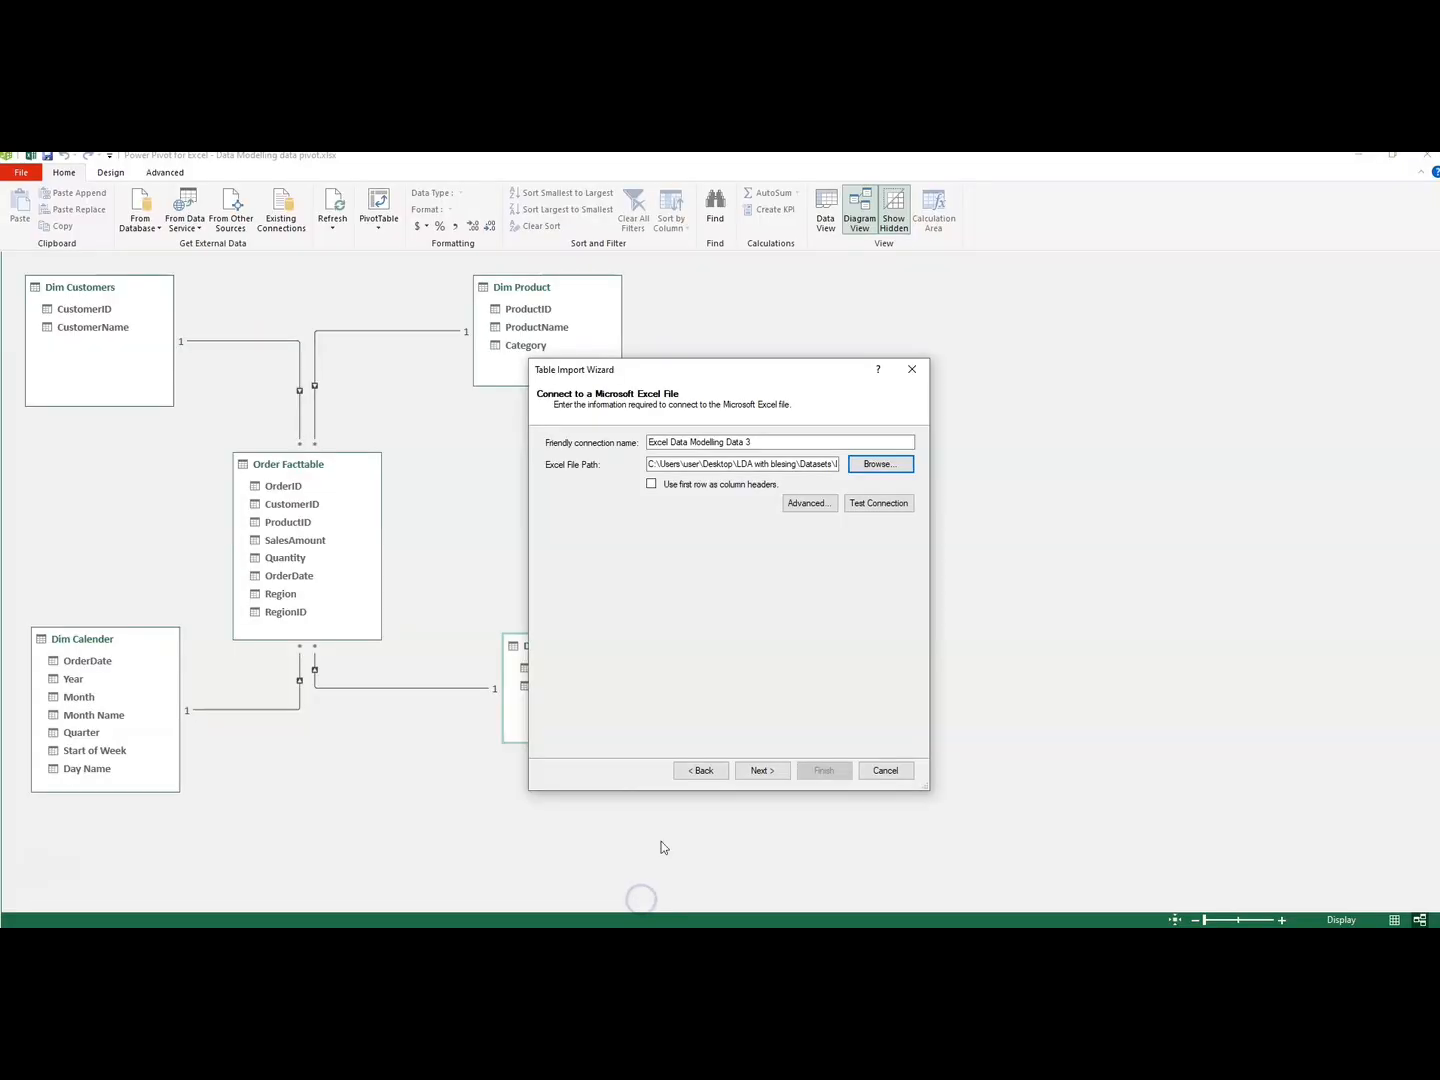
pyautogui.click(652, 485)
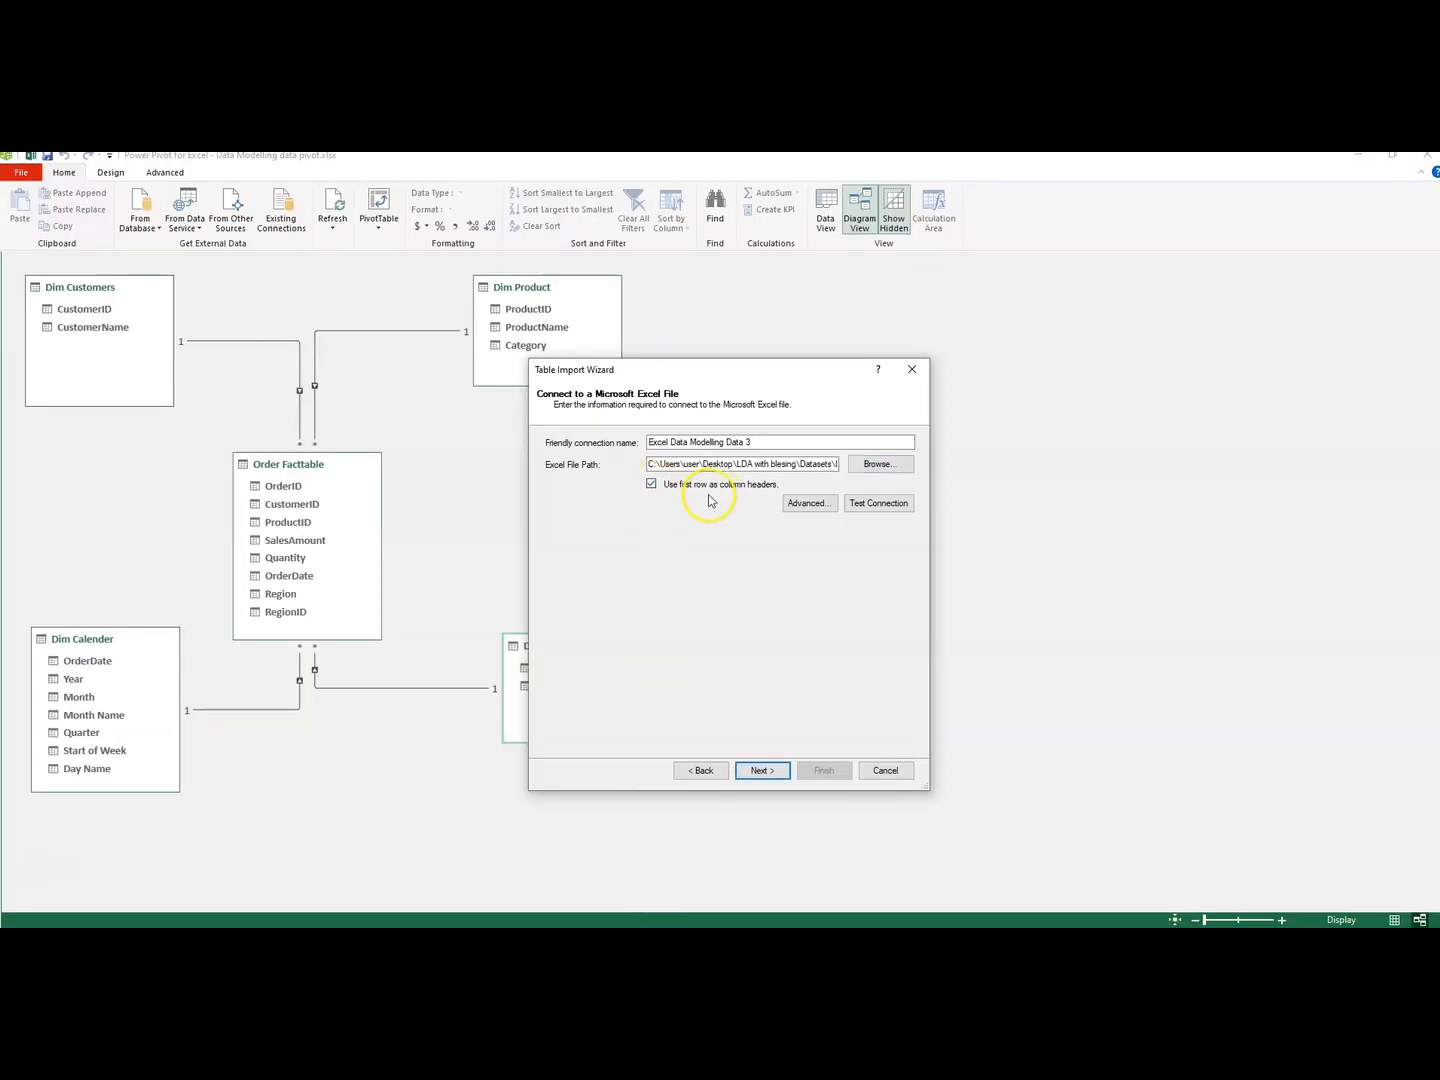
pyautogui.click(758, 771)
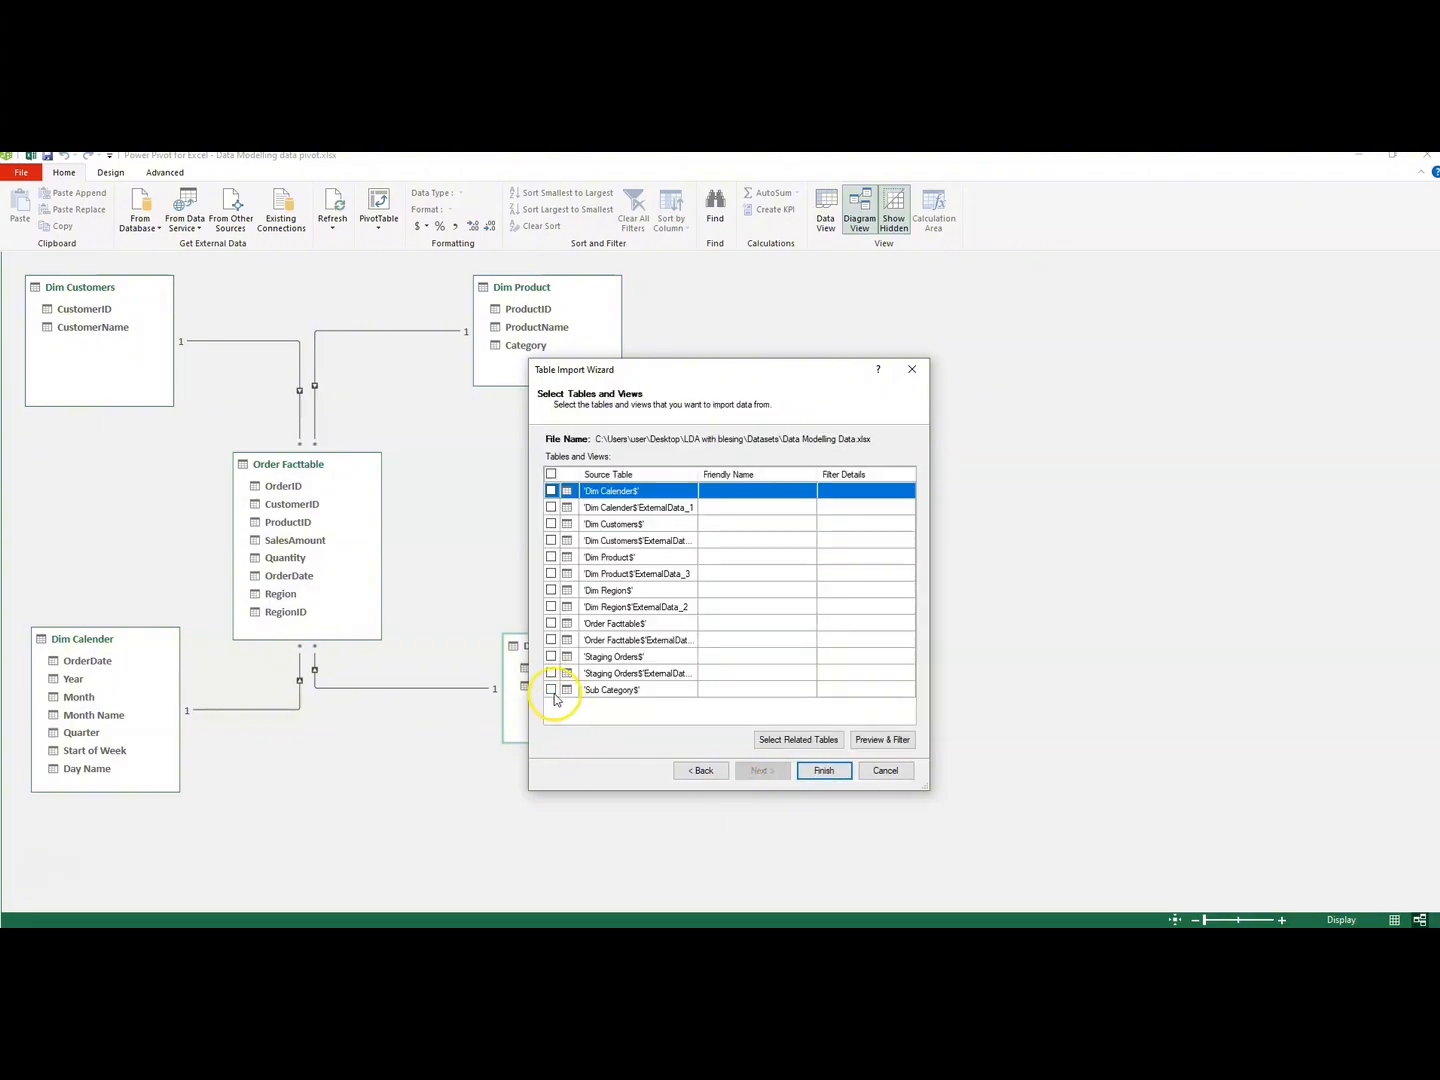
# - Import the Sub Category source table, place it beside Dim Product in the diagram and make the Dim Product box slightly taller
pyautogui.click(551, 690)
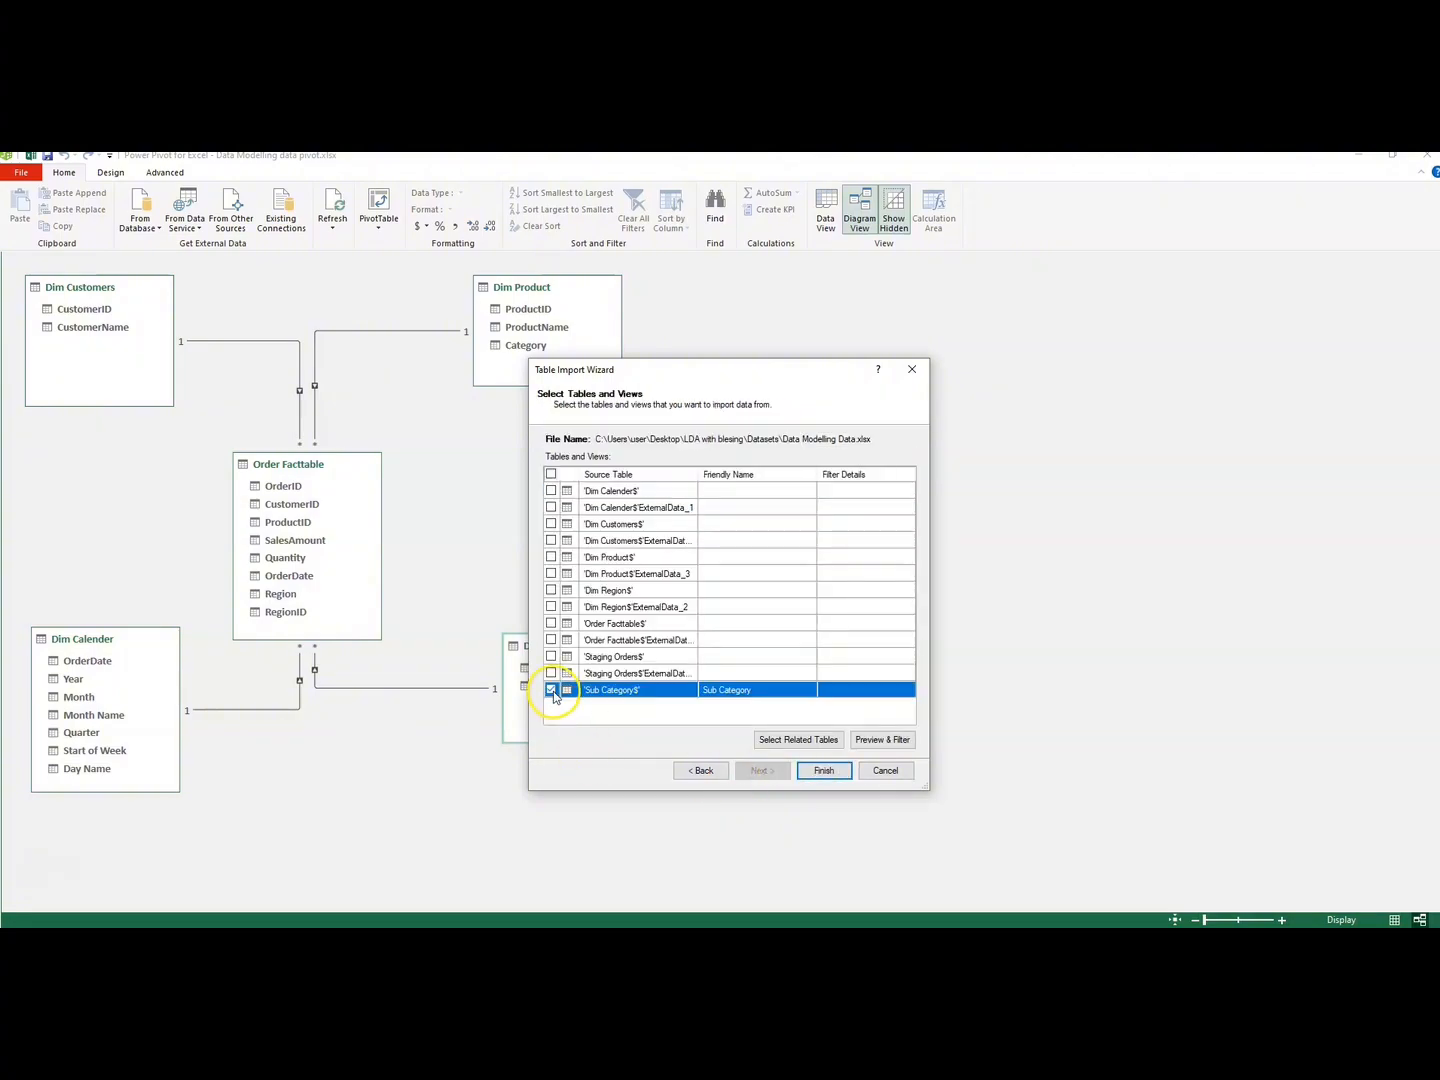
pyautogui.click(823, 770)
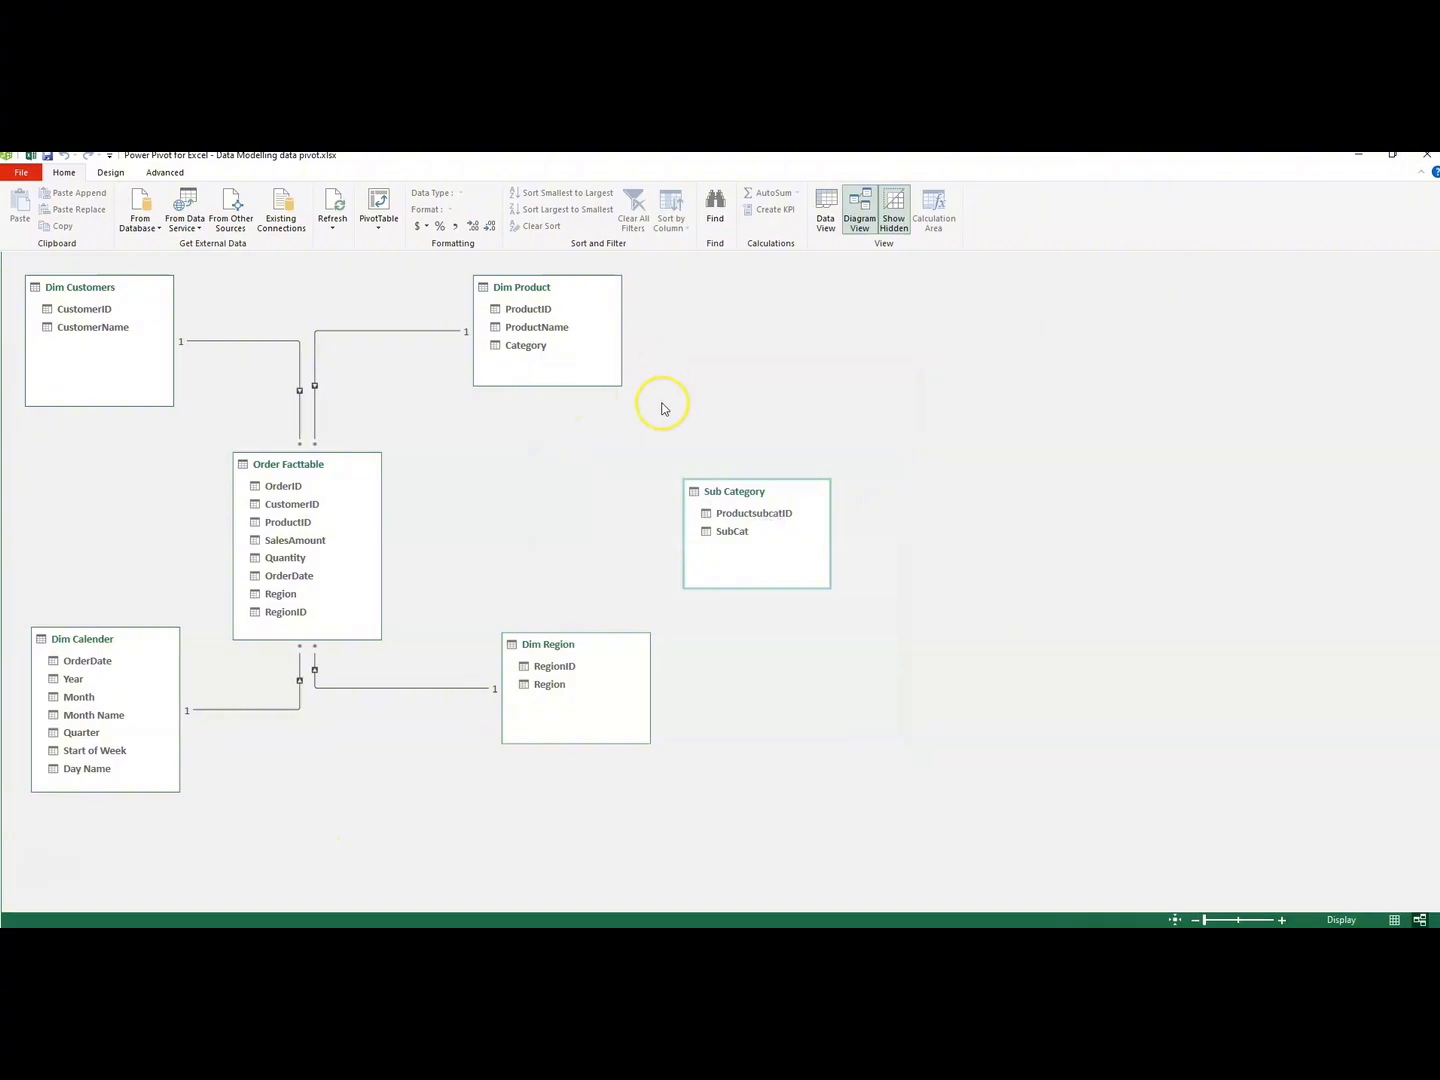
pyautogui.moveTo(735, 490); pyautogui.dragTo(830, 288)
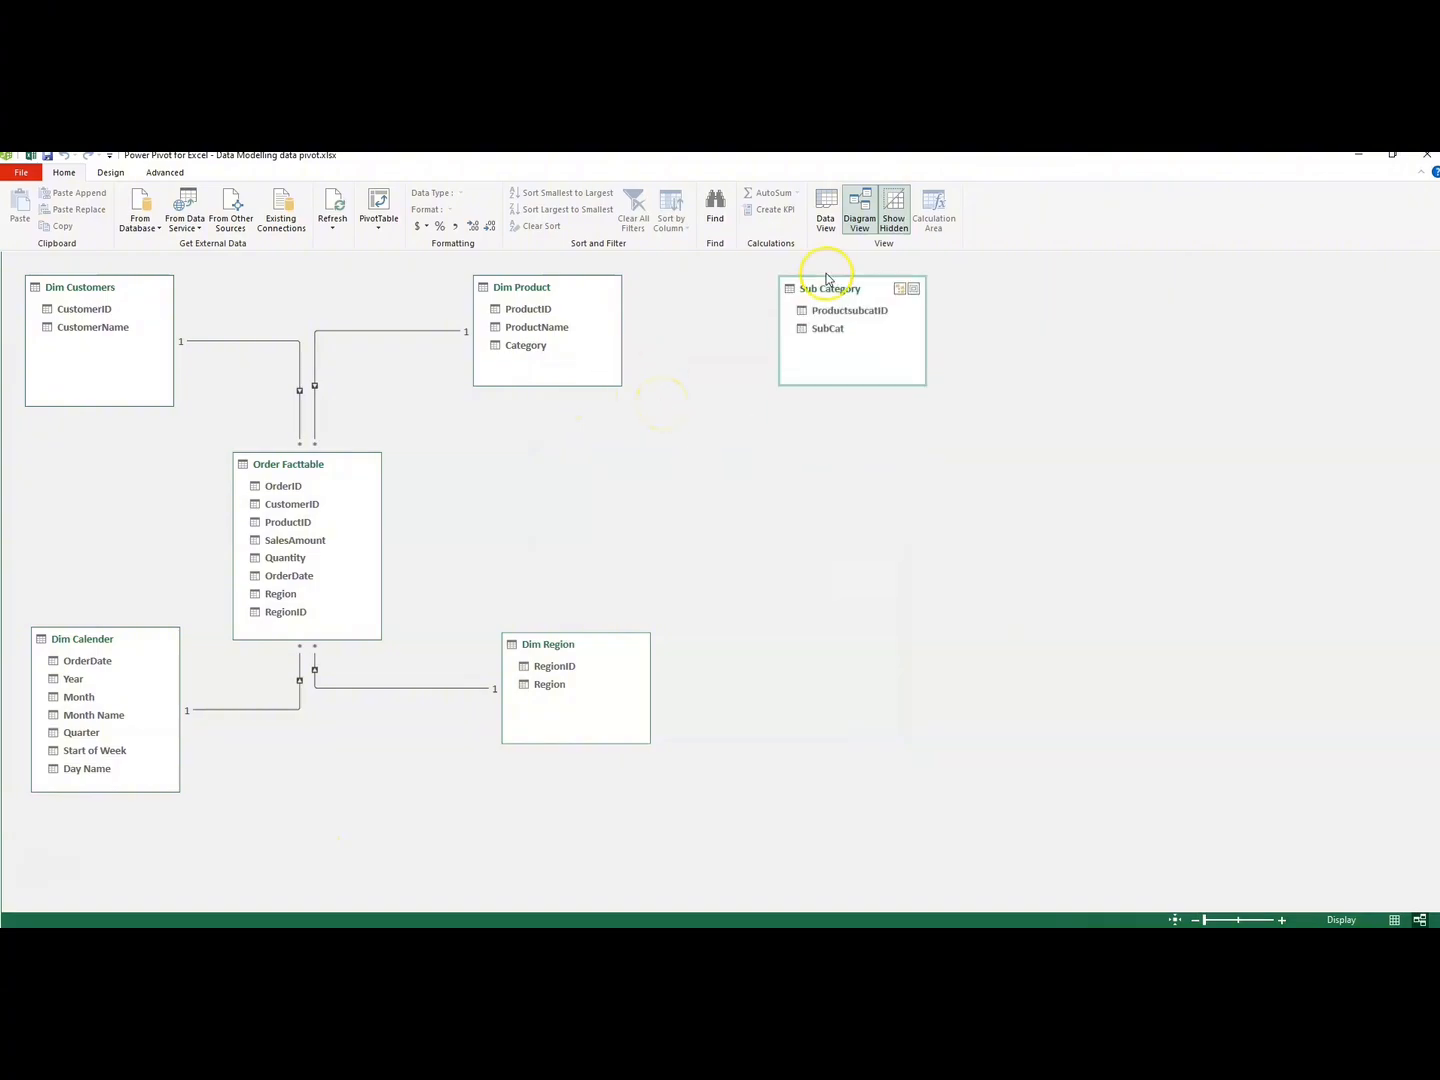
pyautogui.moveTo(547, 385); pyautogui.dragTo(547, 412)
# - Refresh all tables in the data model from their original sources and close the refresh report
pyautogui.click(321, 232)
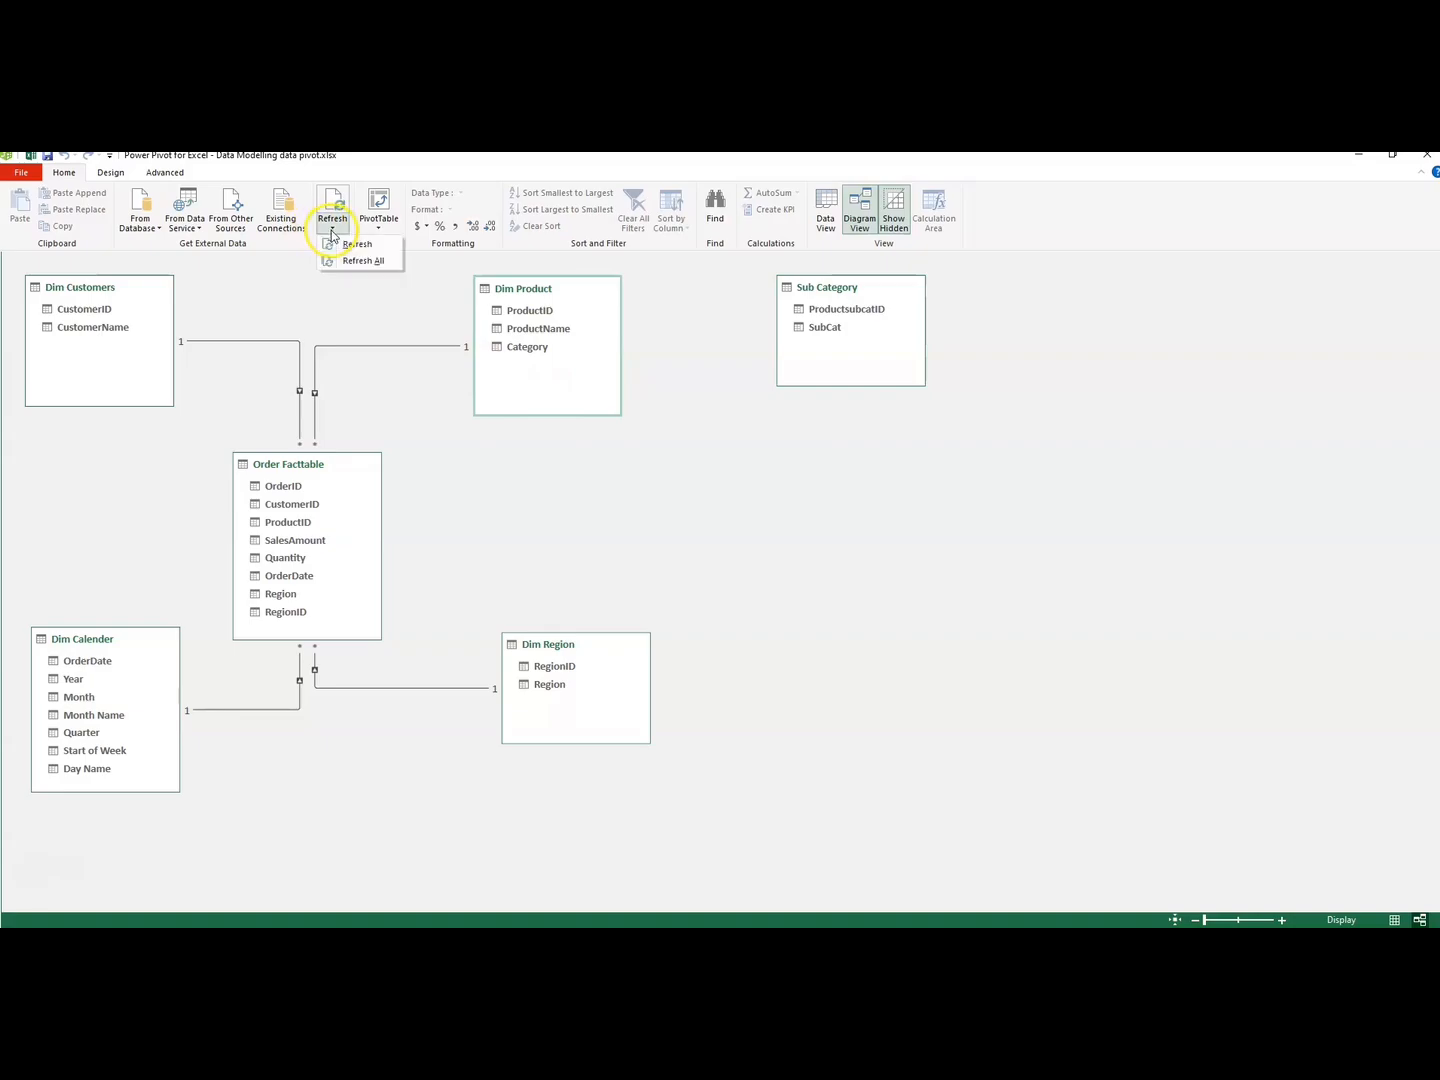
pyautogui.click(347, 262)
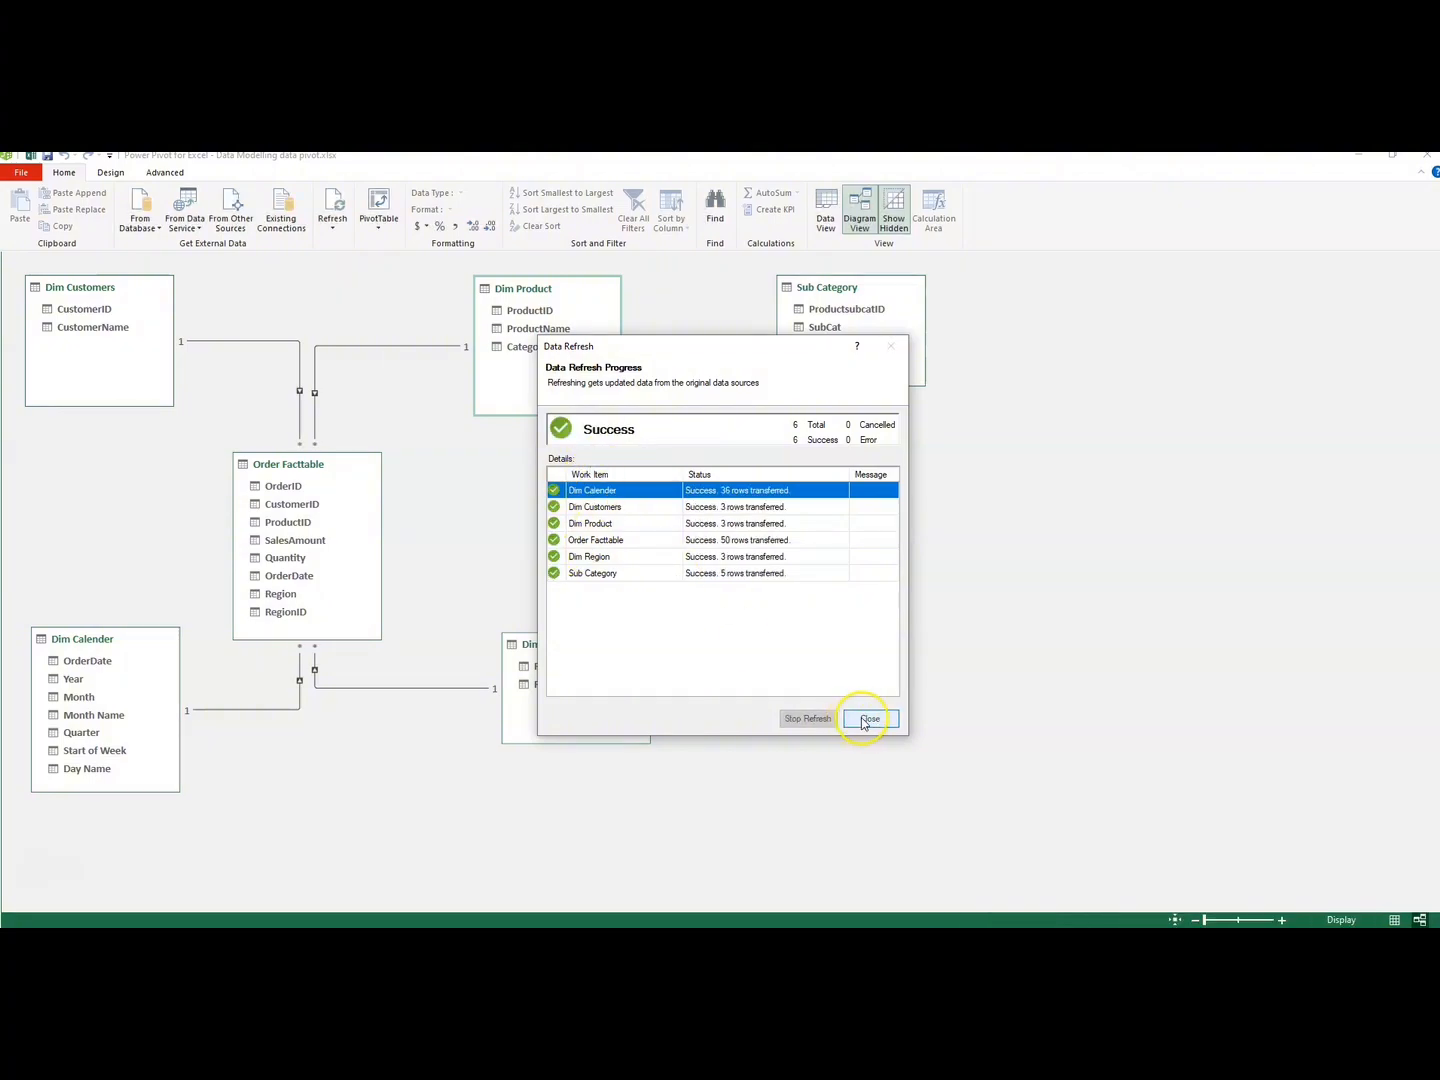
pyautogui.click(866, 720)
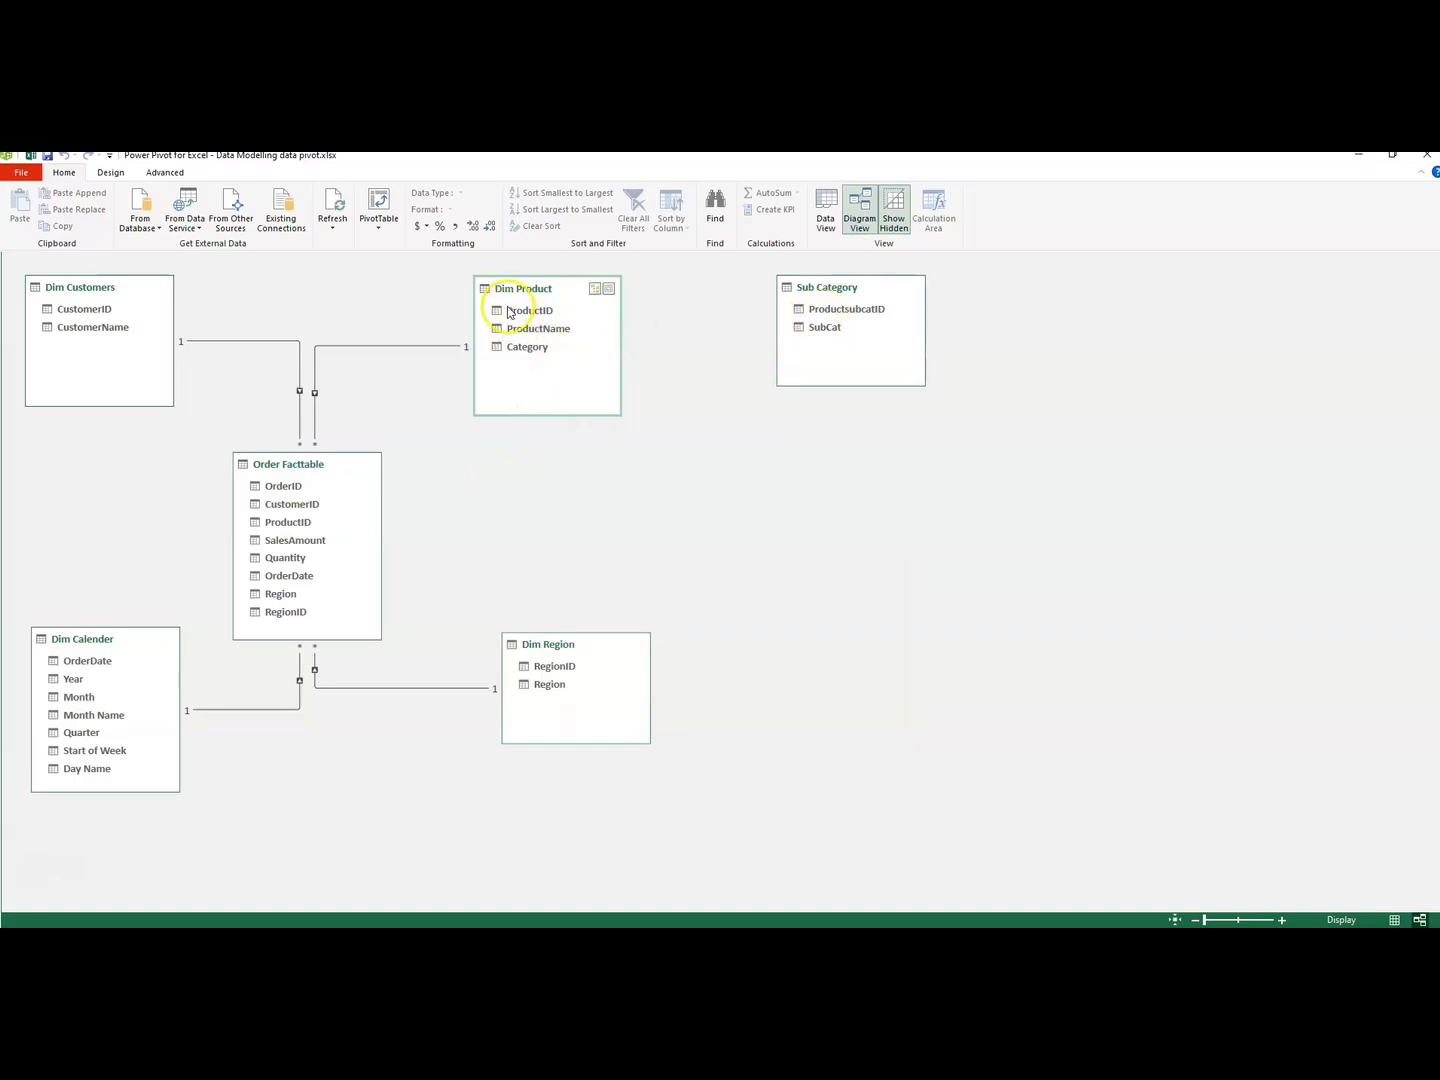
# - Include the SubCatID source column in the Dim Product table through its table properties and save the change
pyautogui.click(828, 218)
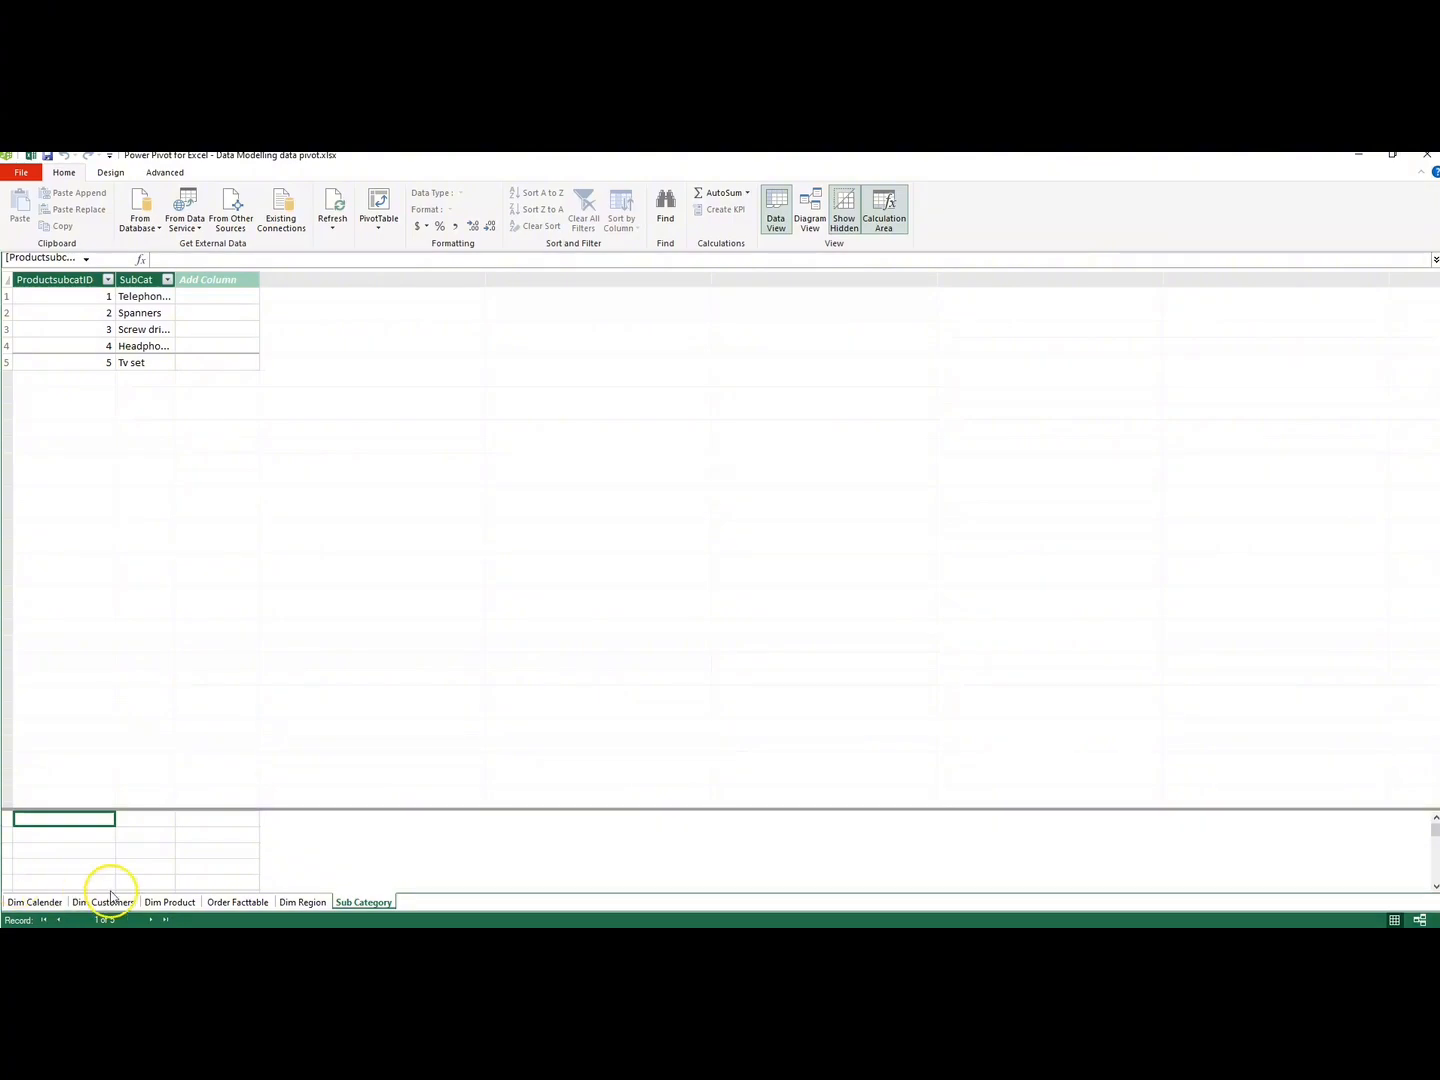
pyautogui.click(167, 903)
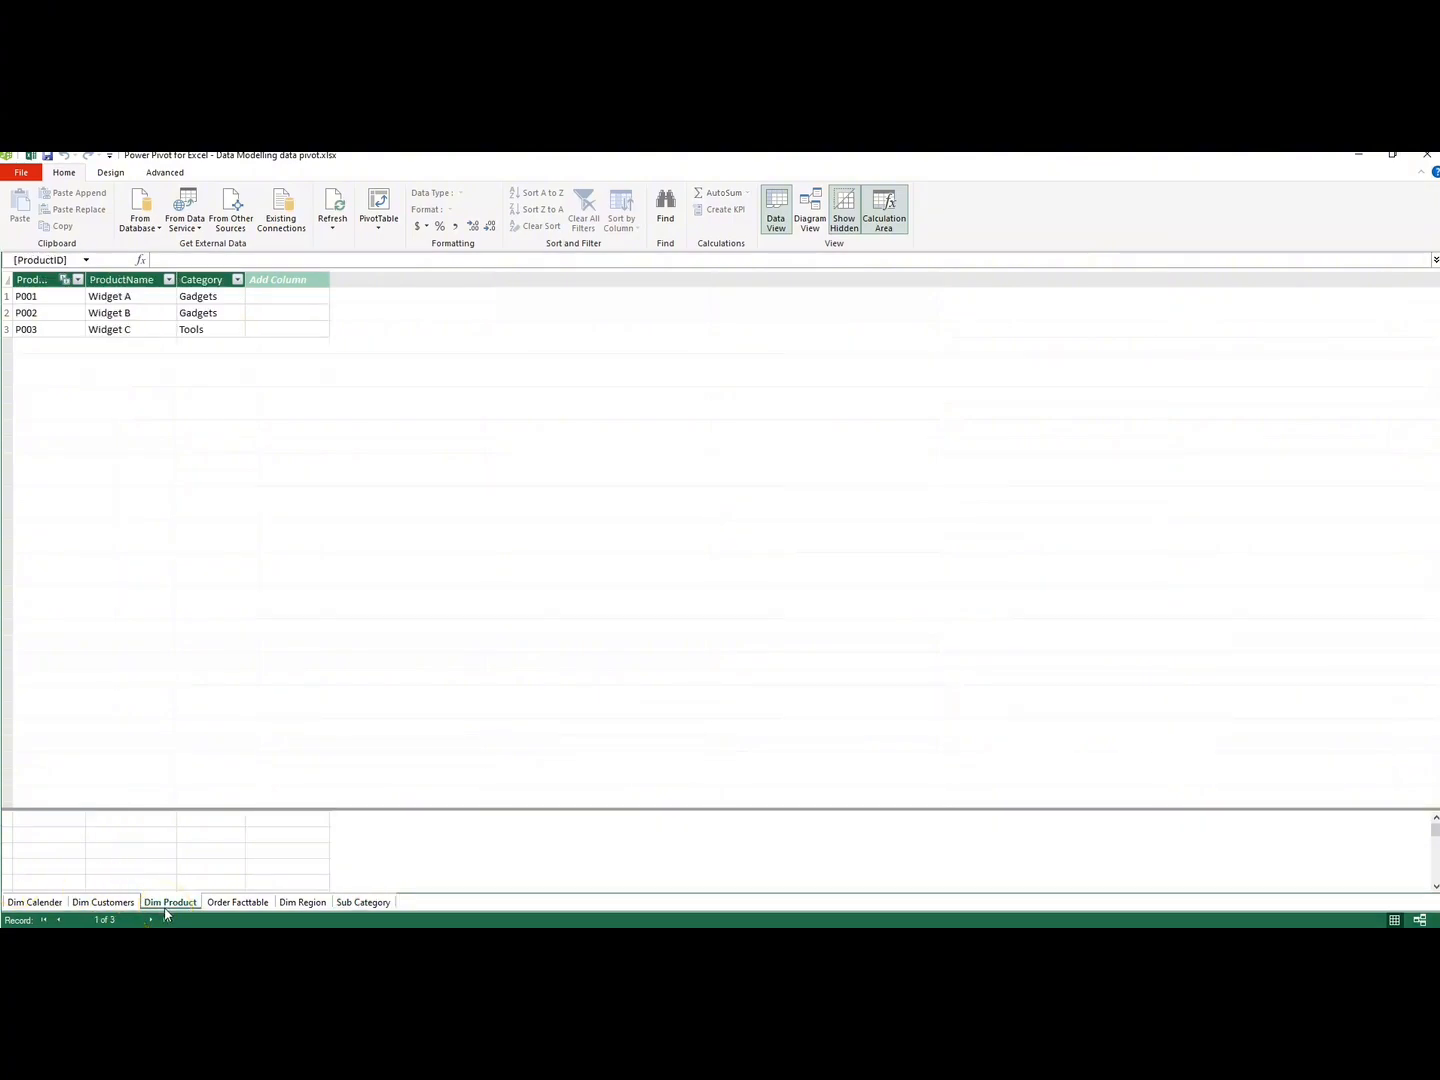
pyautogui.click(111, 172)
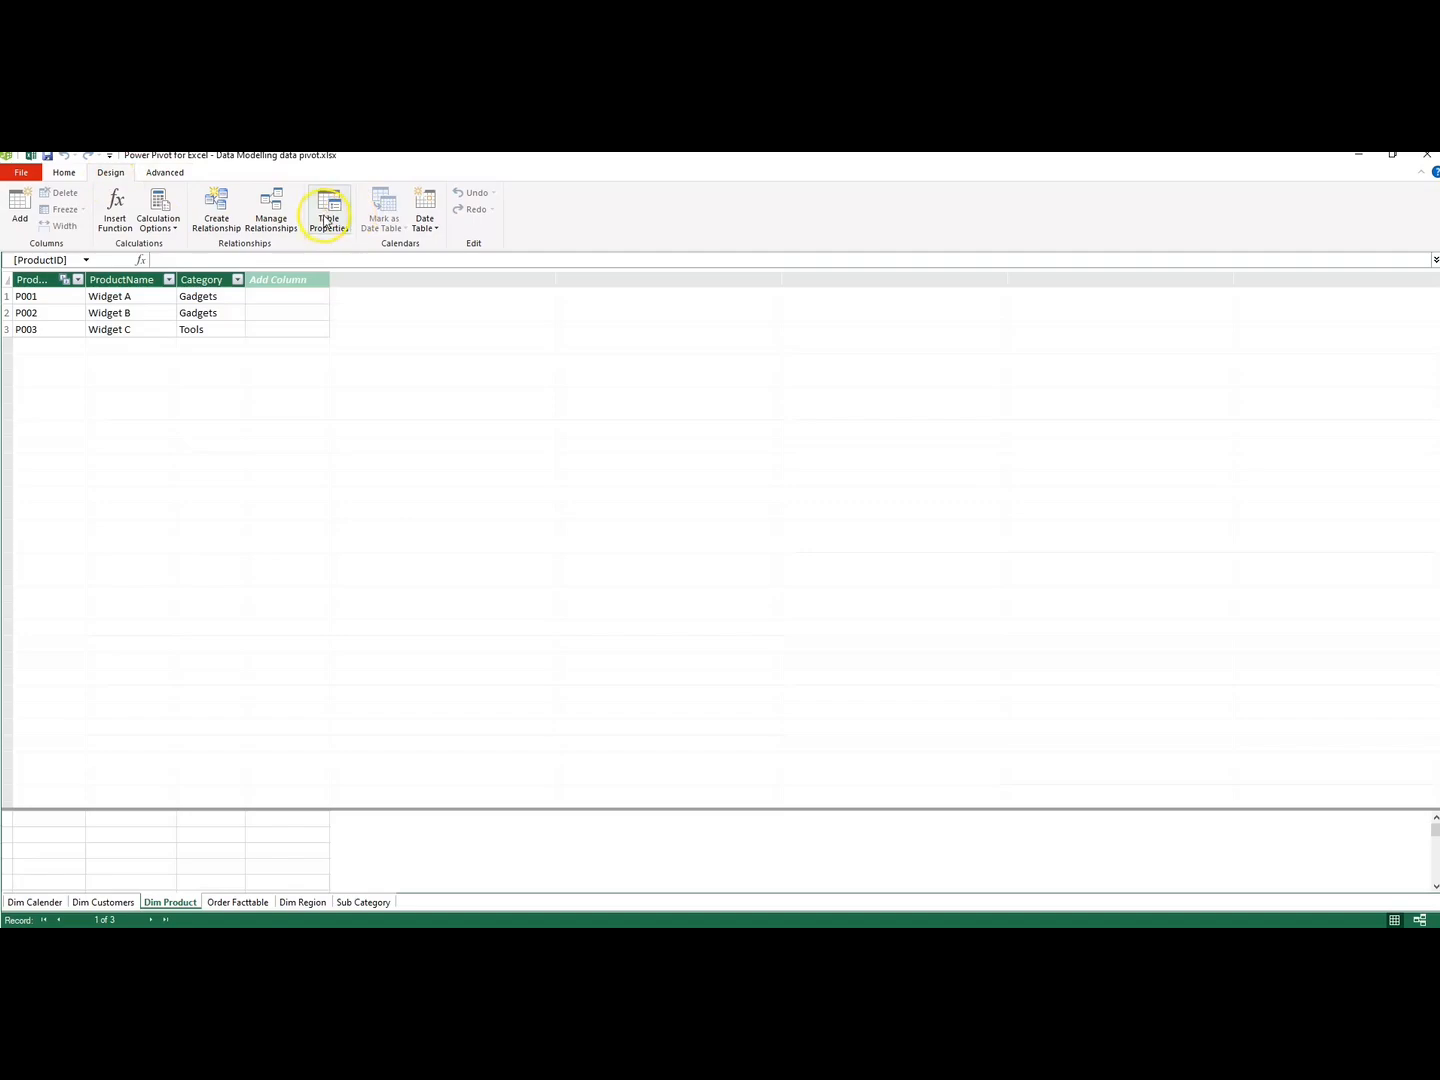
pyautogui.click(328, 220)
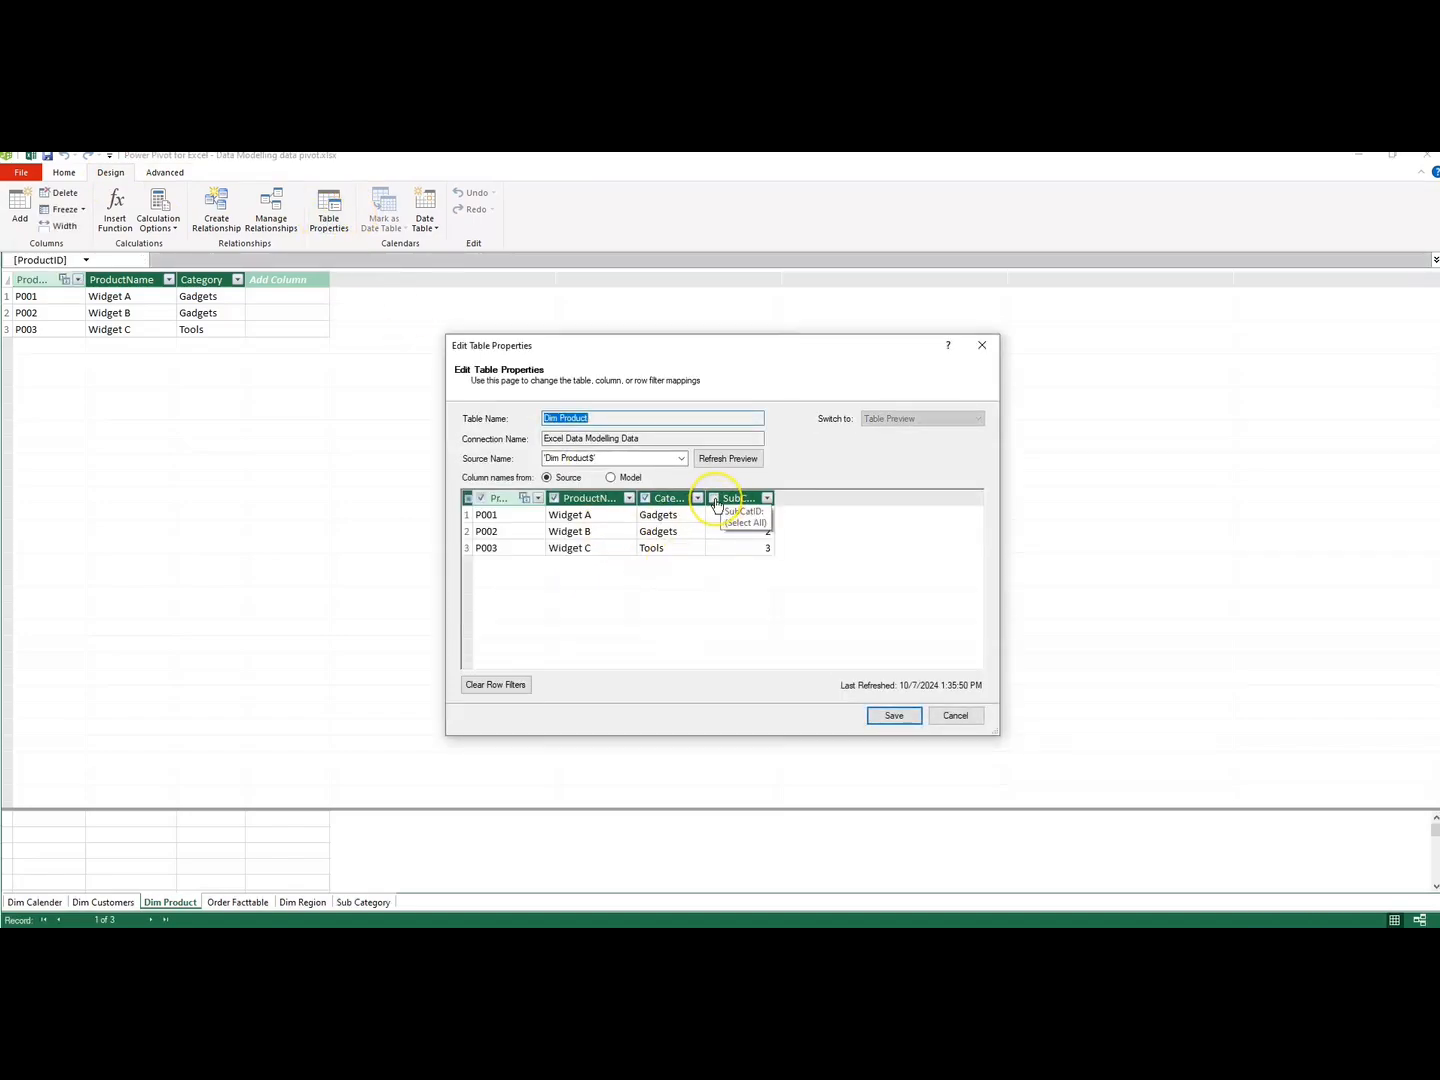
pyautogui.click(714, 500)
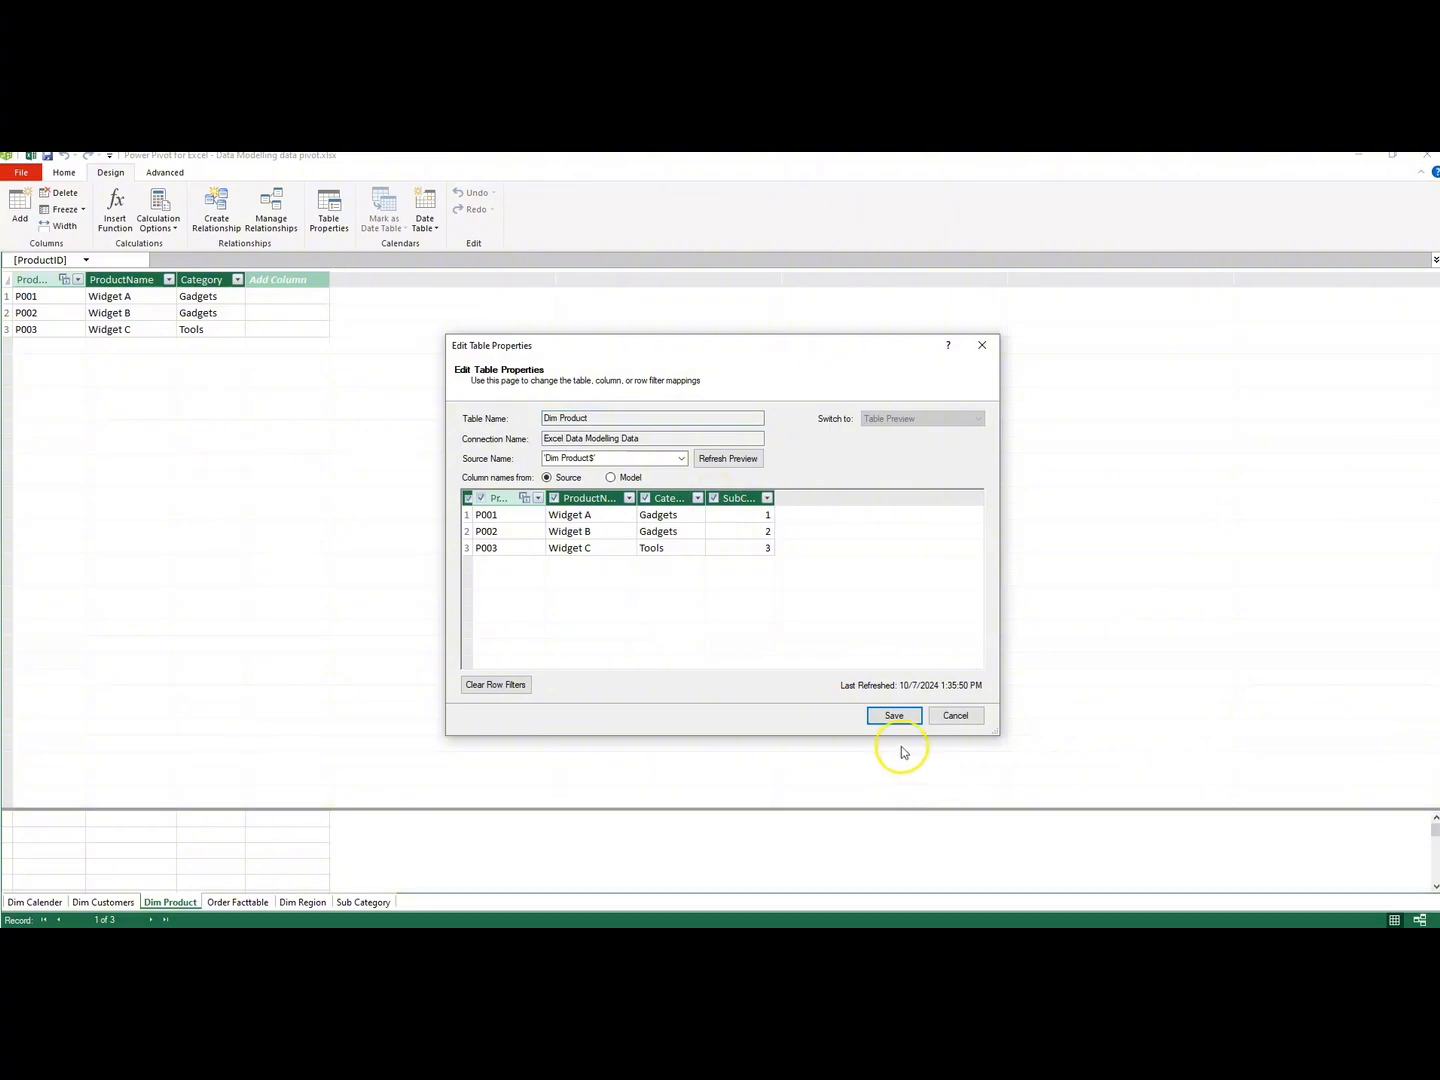
pyautogui.click(894, 715)
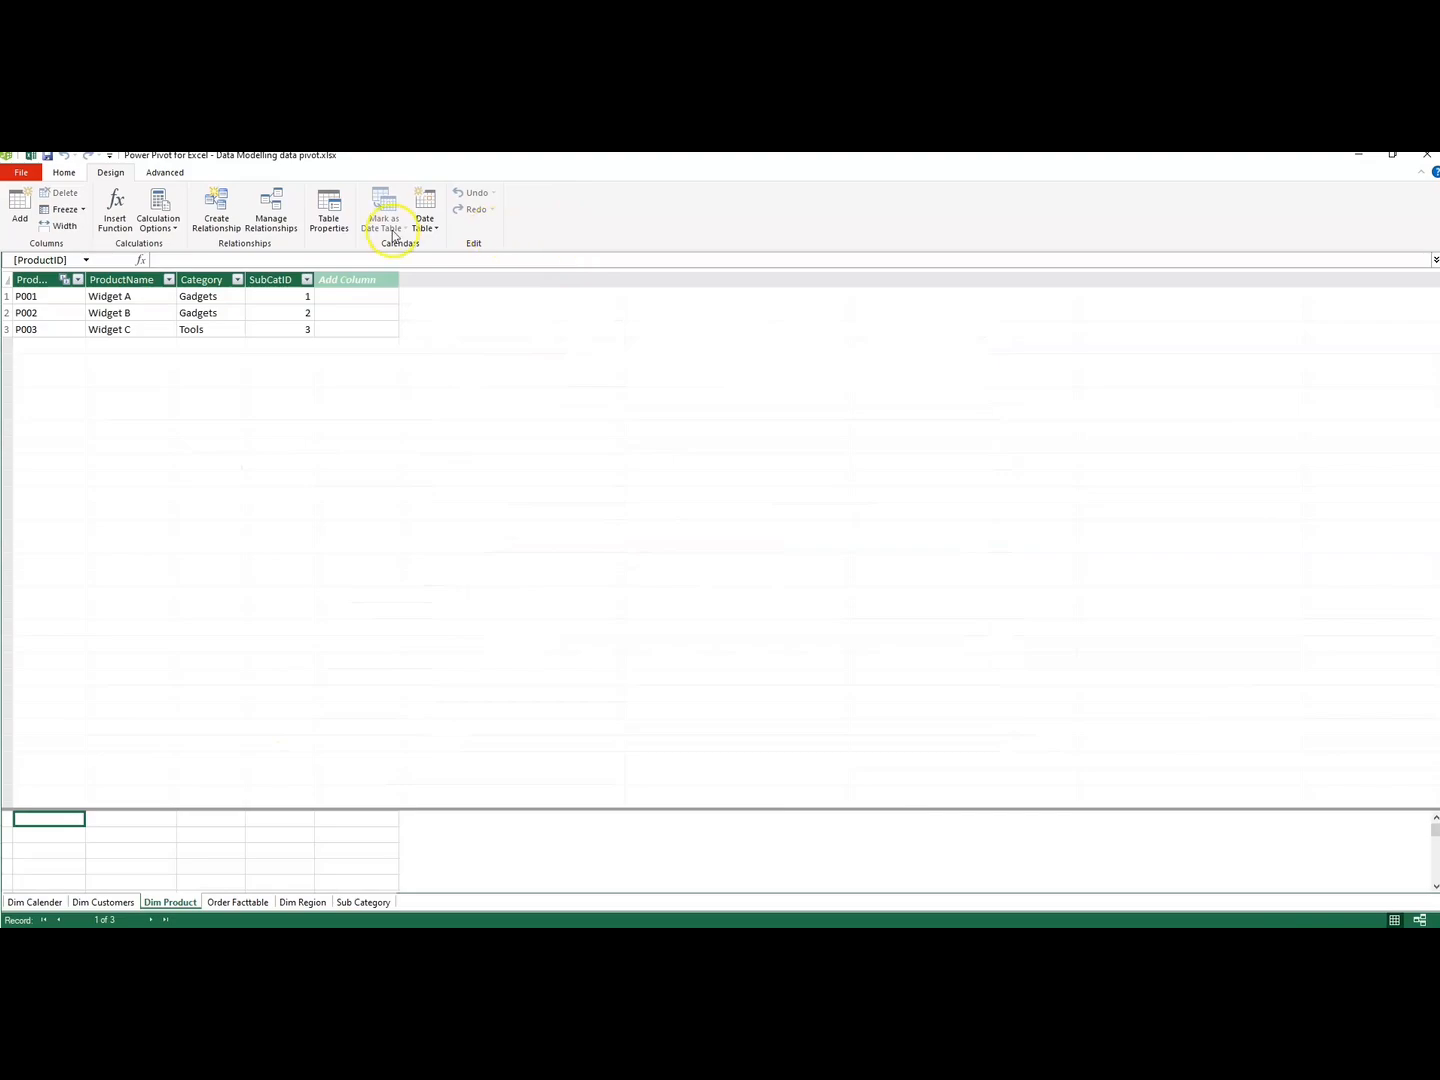
# - In the diagram, reposition Sub Category, Dim Product and Dim Customers, and relate Dim Product's SubCatID to Sub Category's ProductsubcatID
pyautogui.click(78, 174)
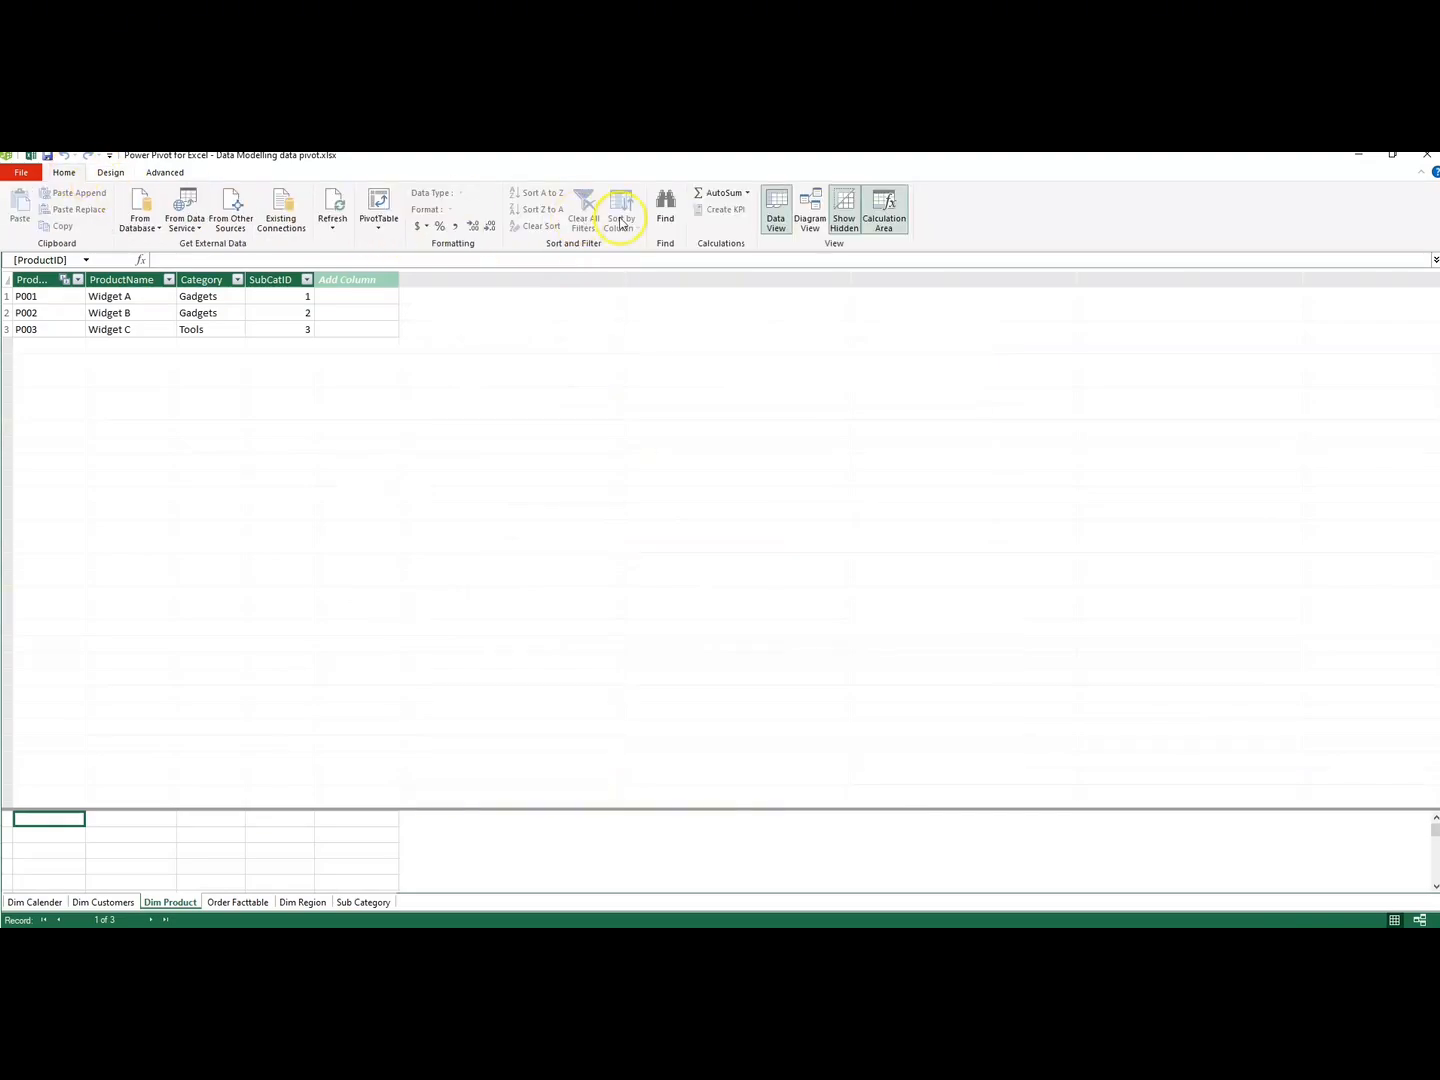
pyautogui.click(810, 220)
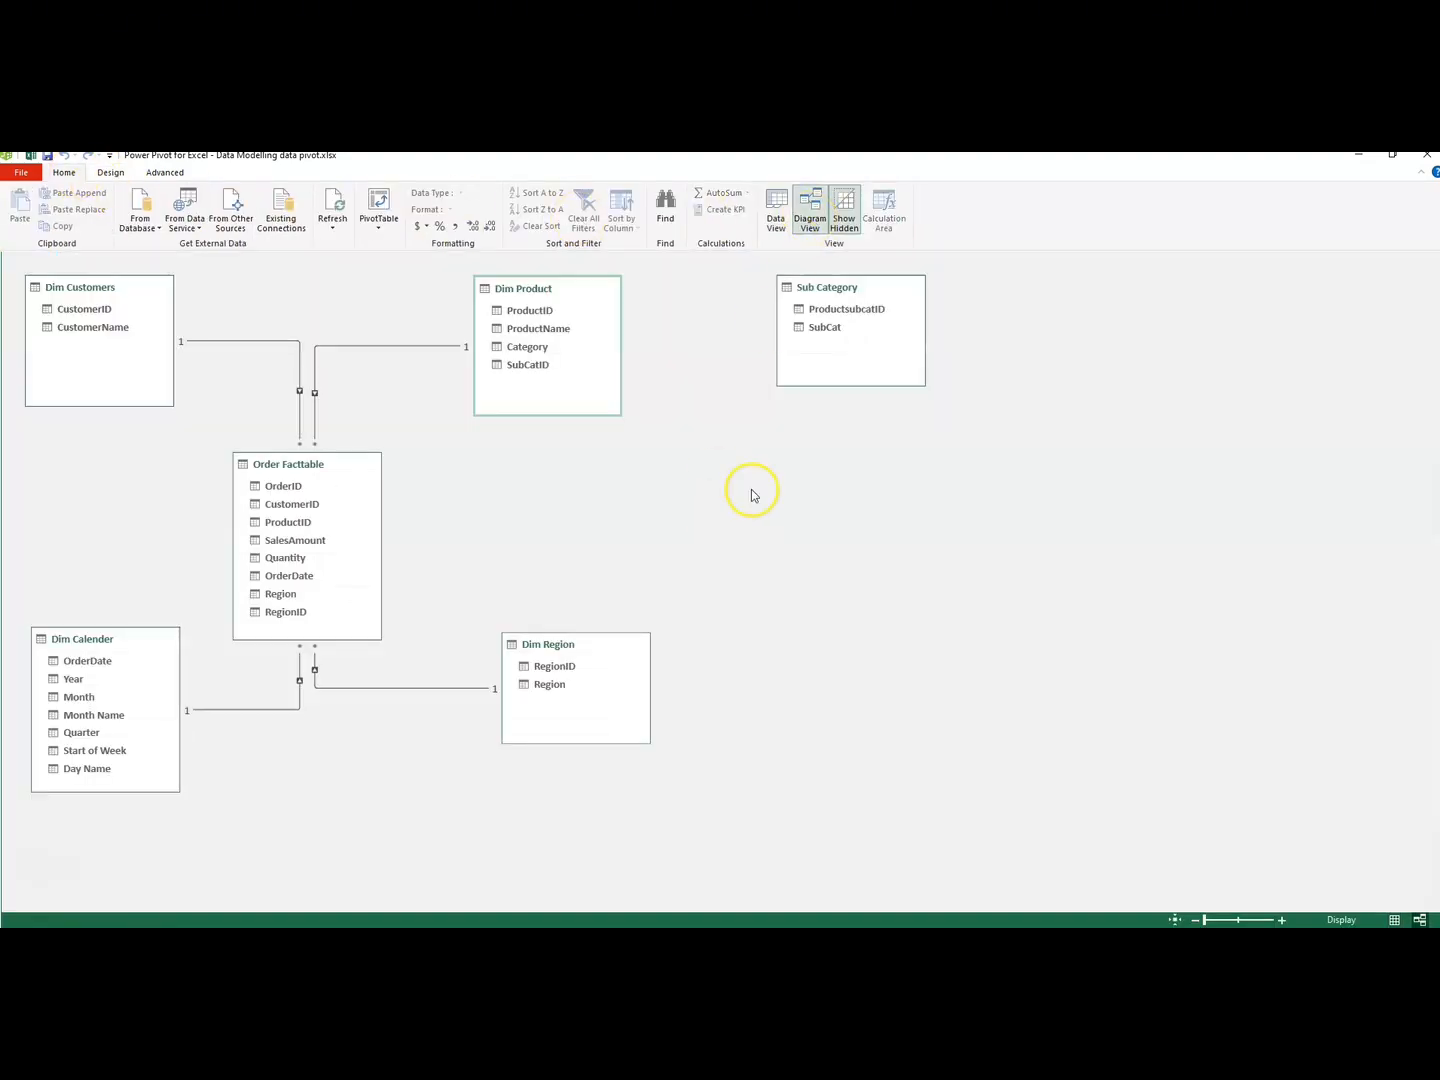
pyautogui.moveTo(830, 289); pyautogui.dragTo(769, 267)
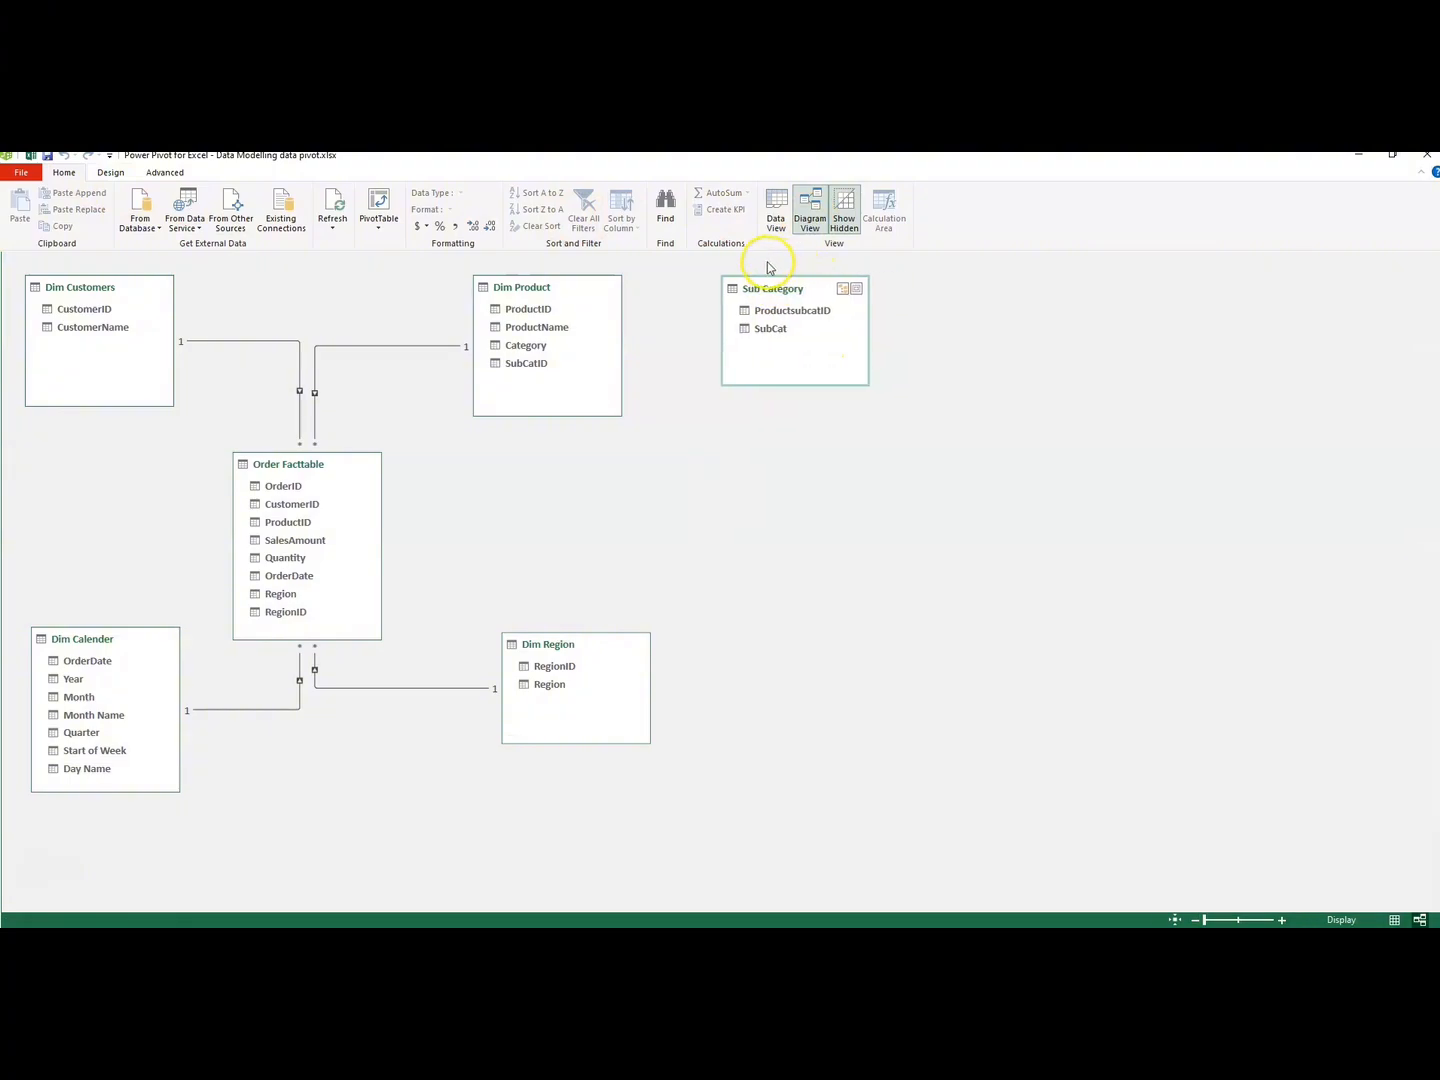
pyautogui.moveTo(563, 289); pyautogui.dragTo(562, 311)
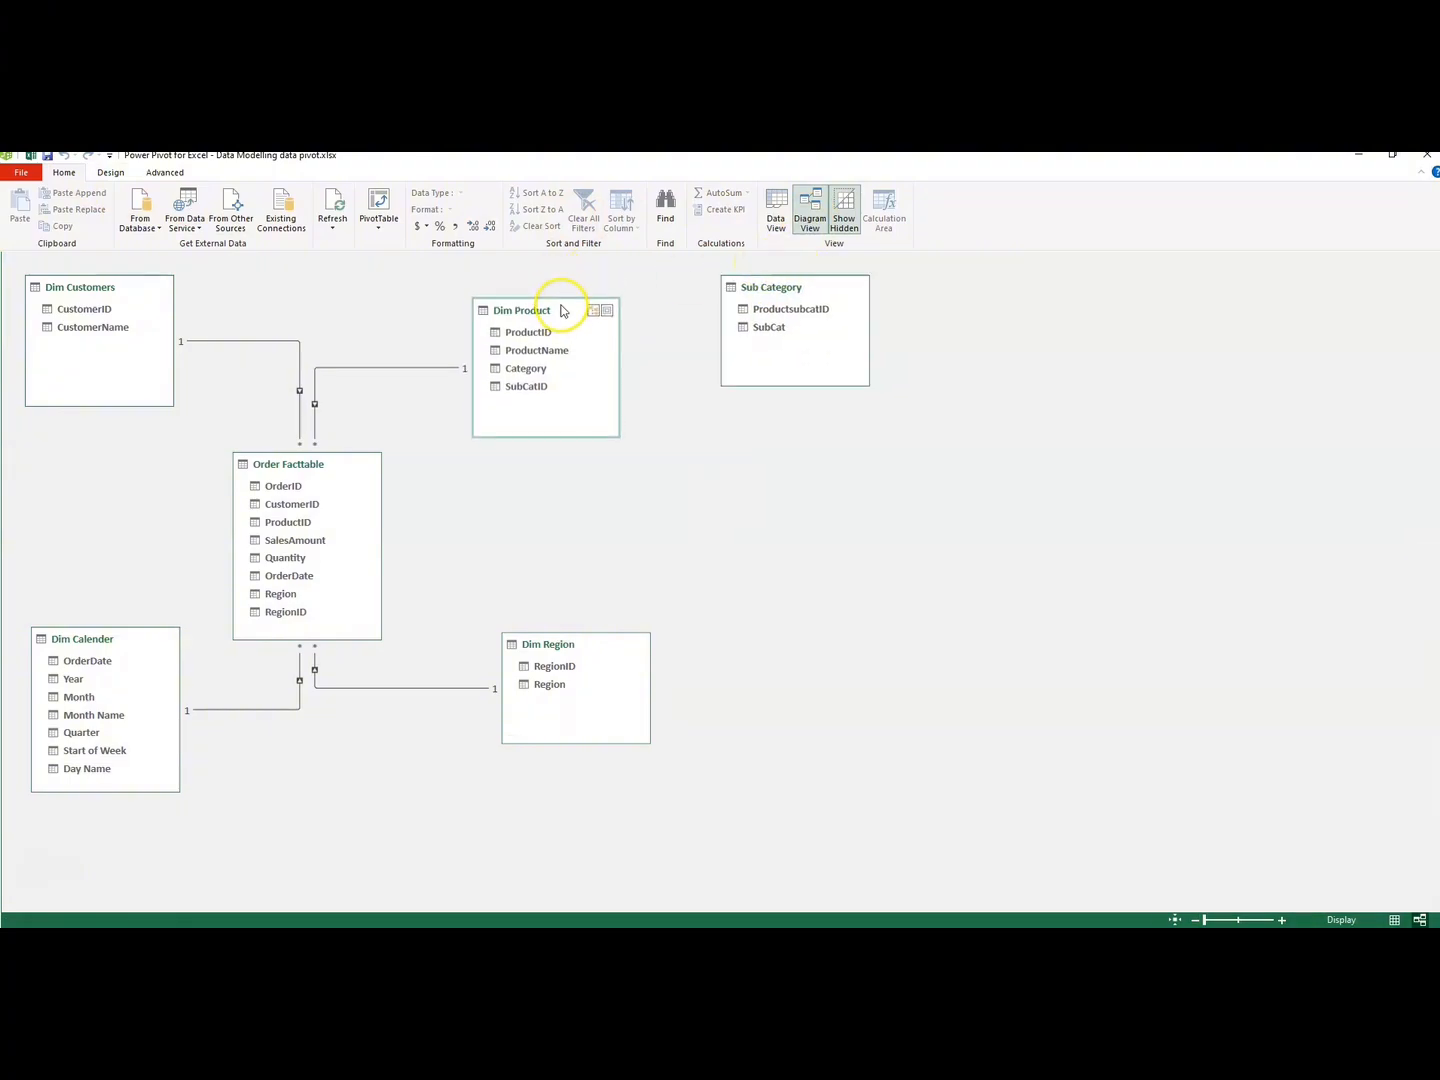
pyautogui.moveTo(115, 287); pyautogui.dragTo(110, 306)
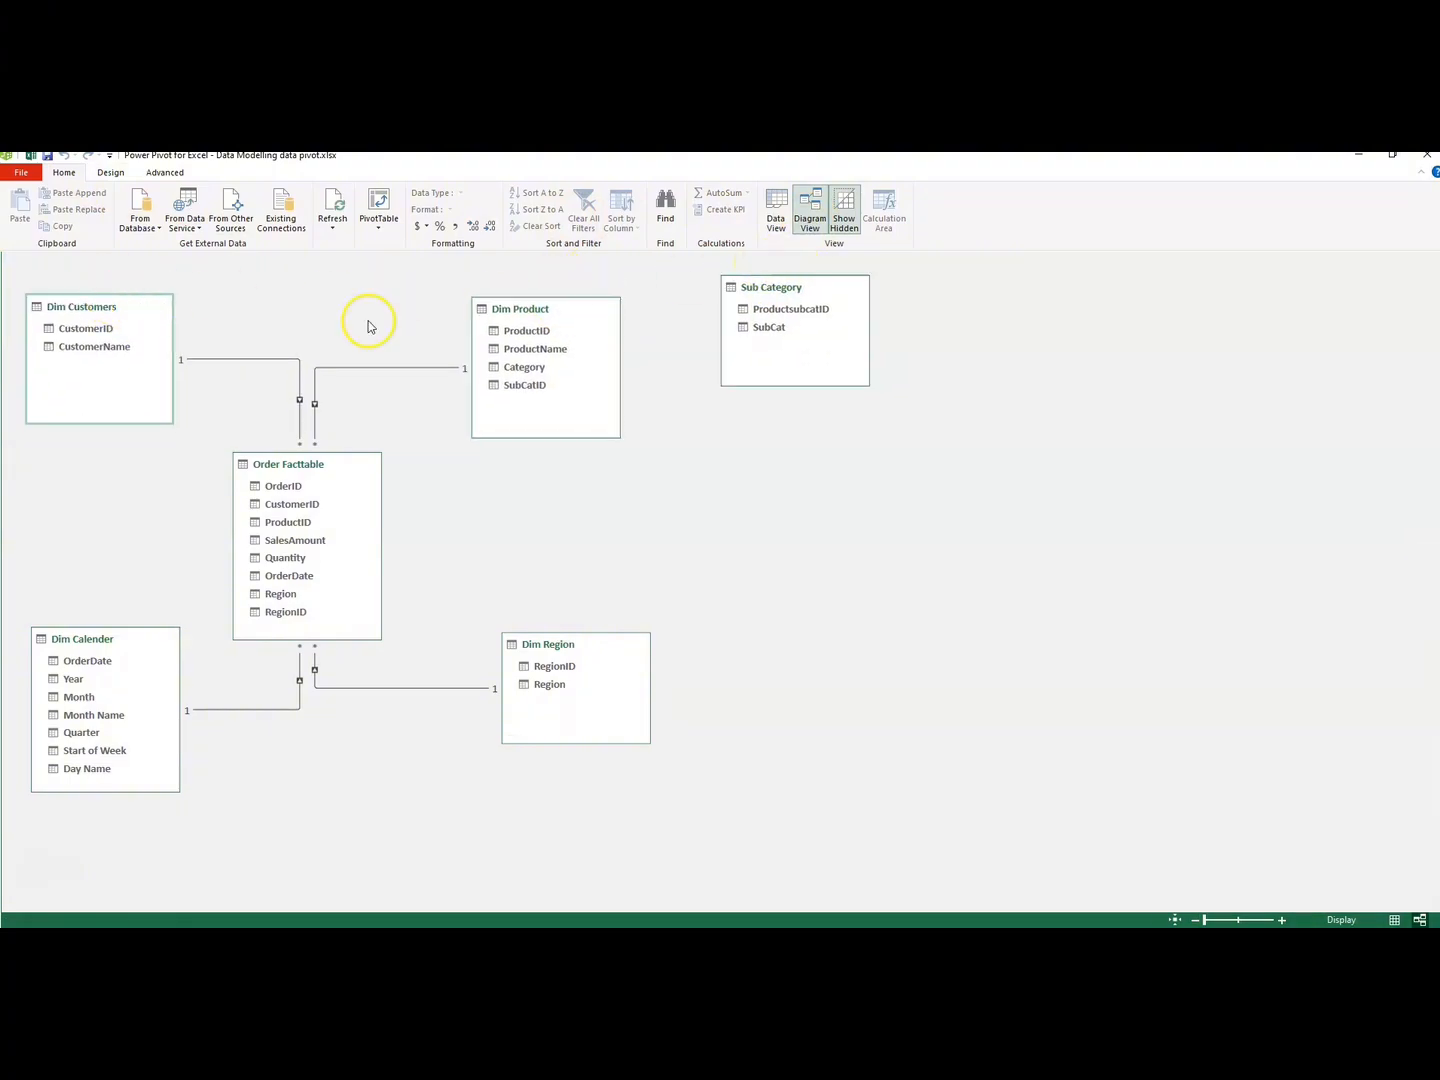
pyautogui.moveTo(540, 385); pyautogui.dragTo(752, 314)
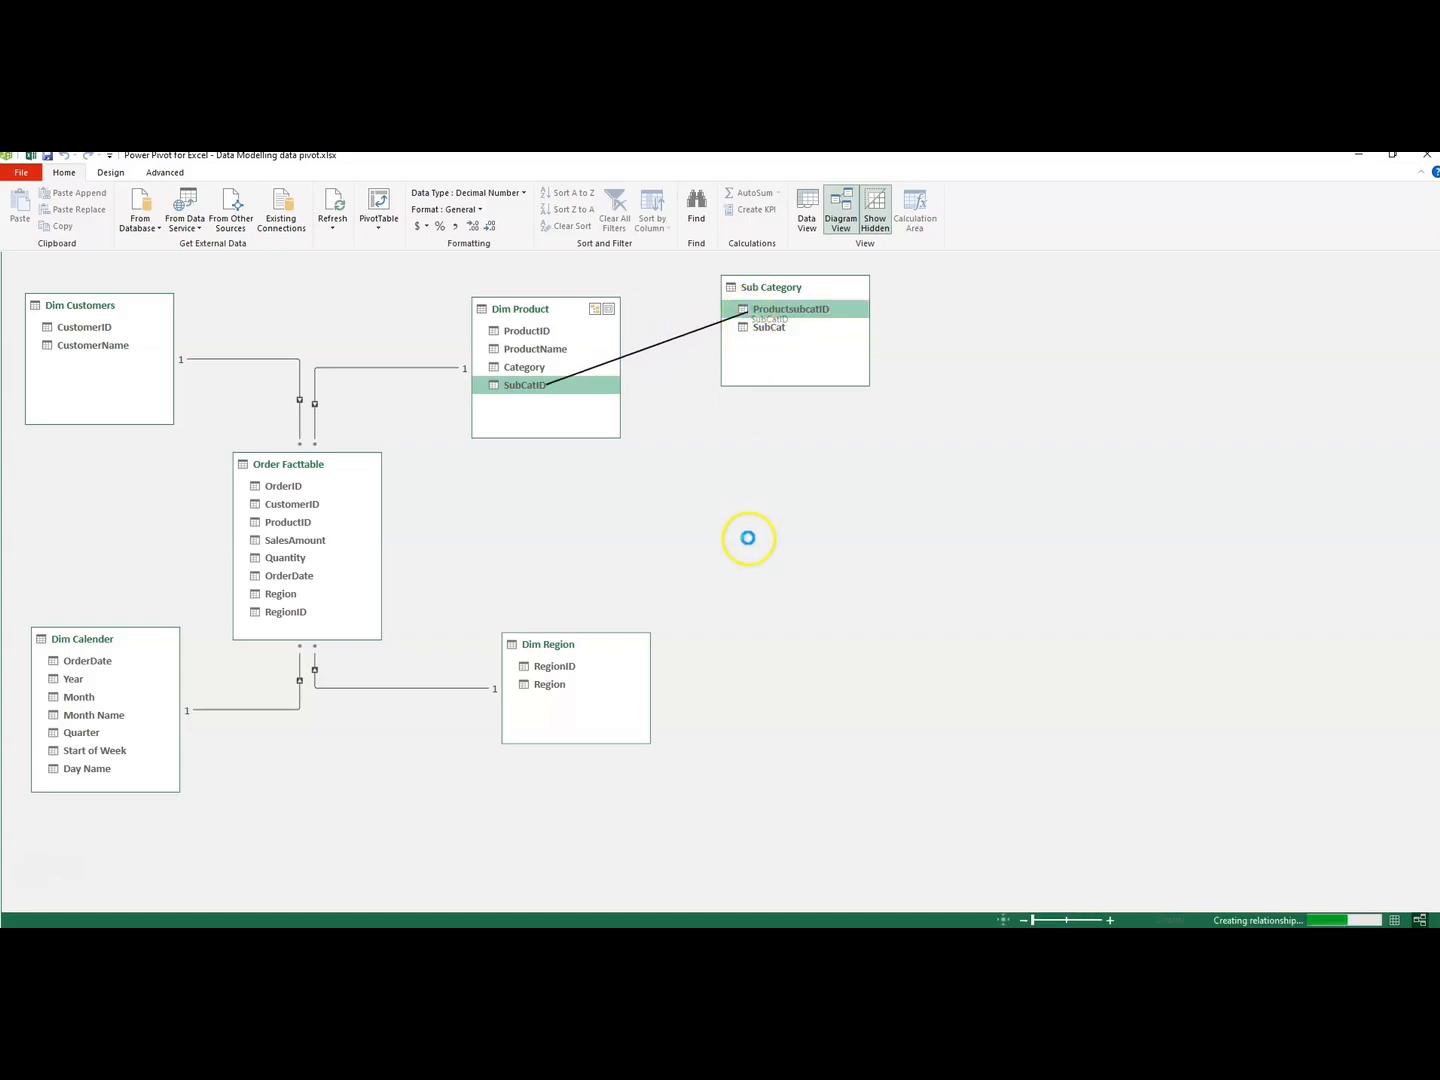